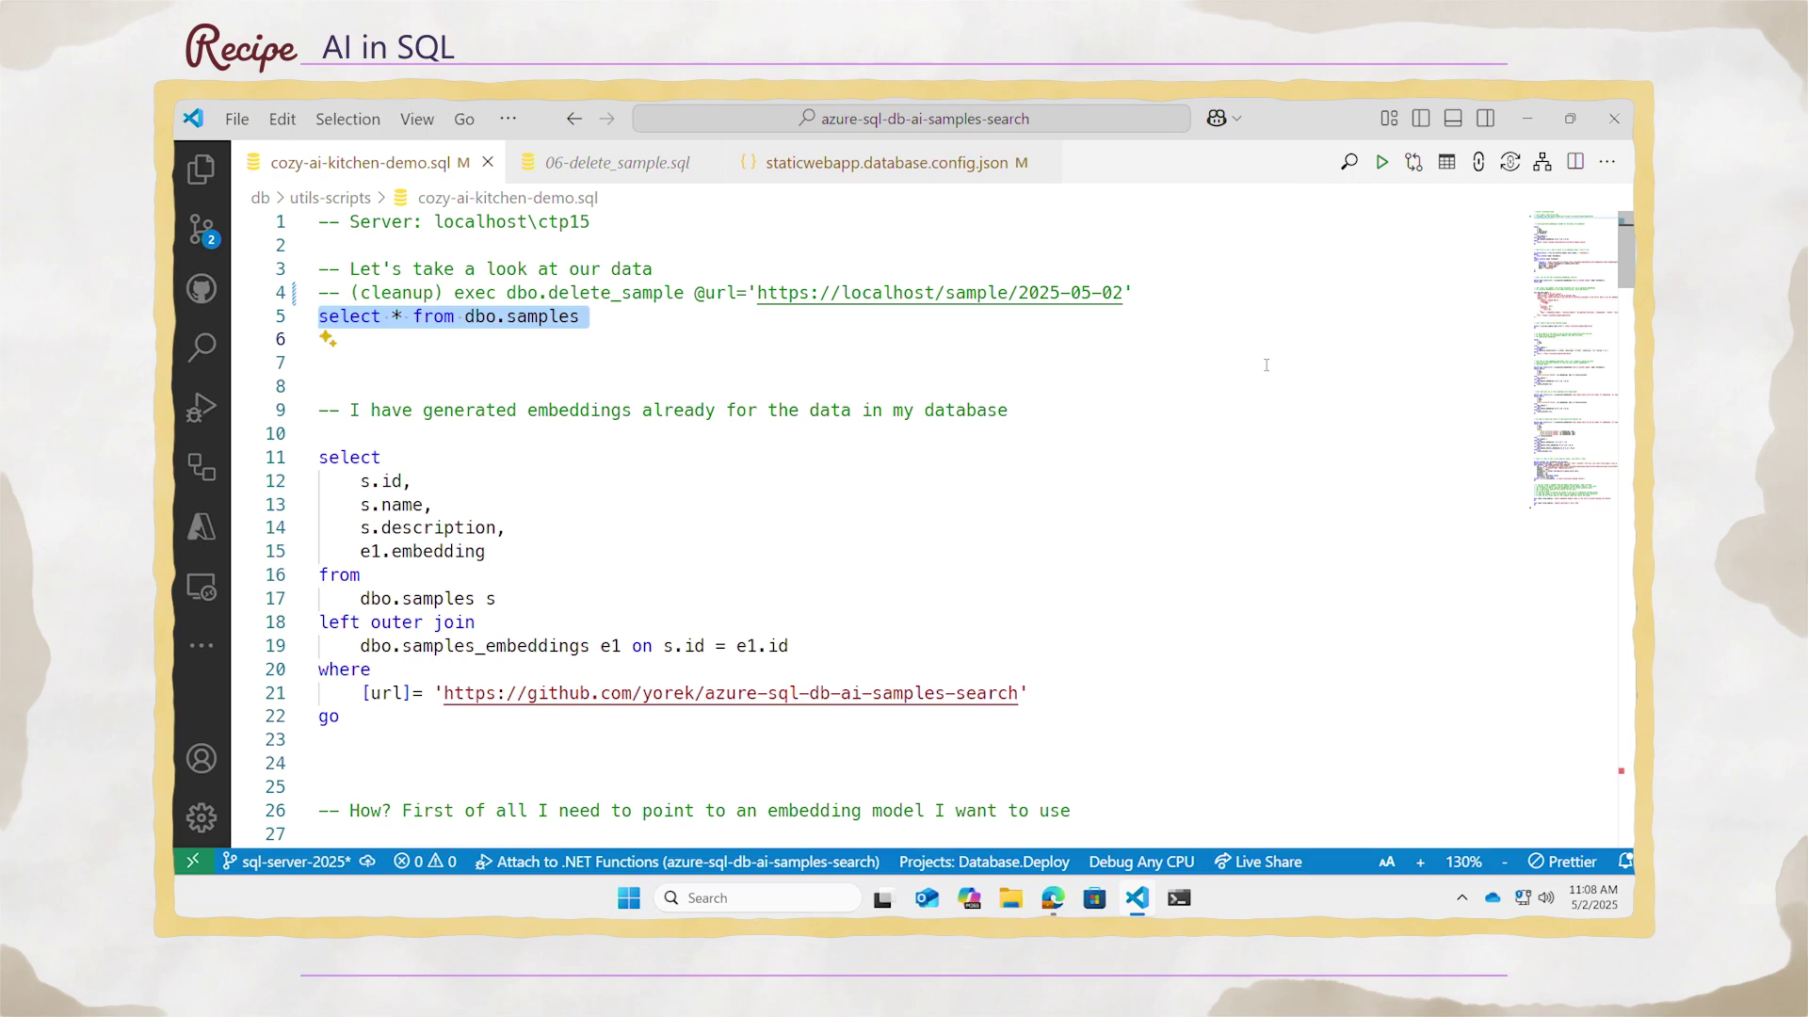
- Move down to the select * from dbo.samples query on line 5
key(Down)
- Run the select * from dbo.samples query to list all sample rows
key(shift+Down)
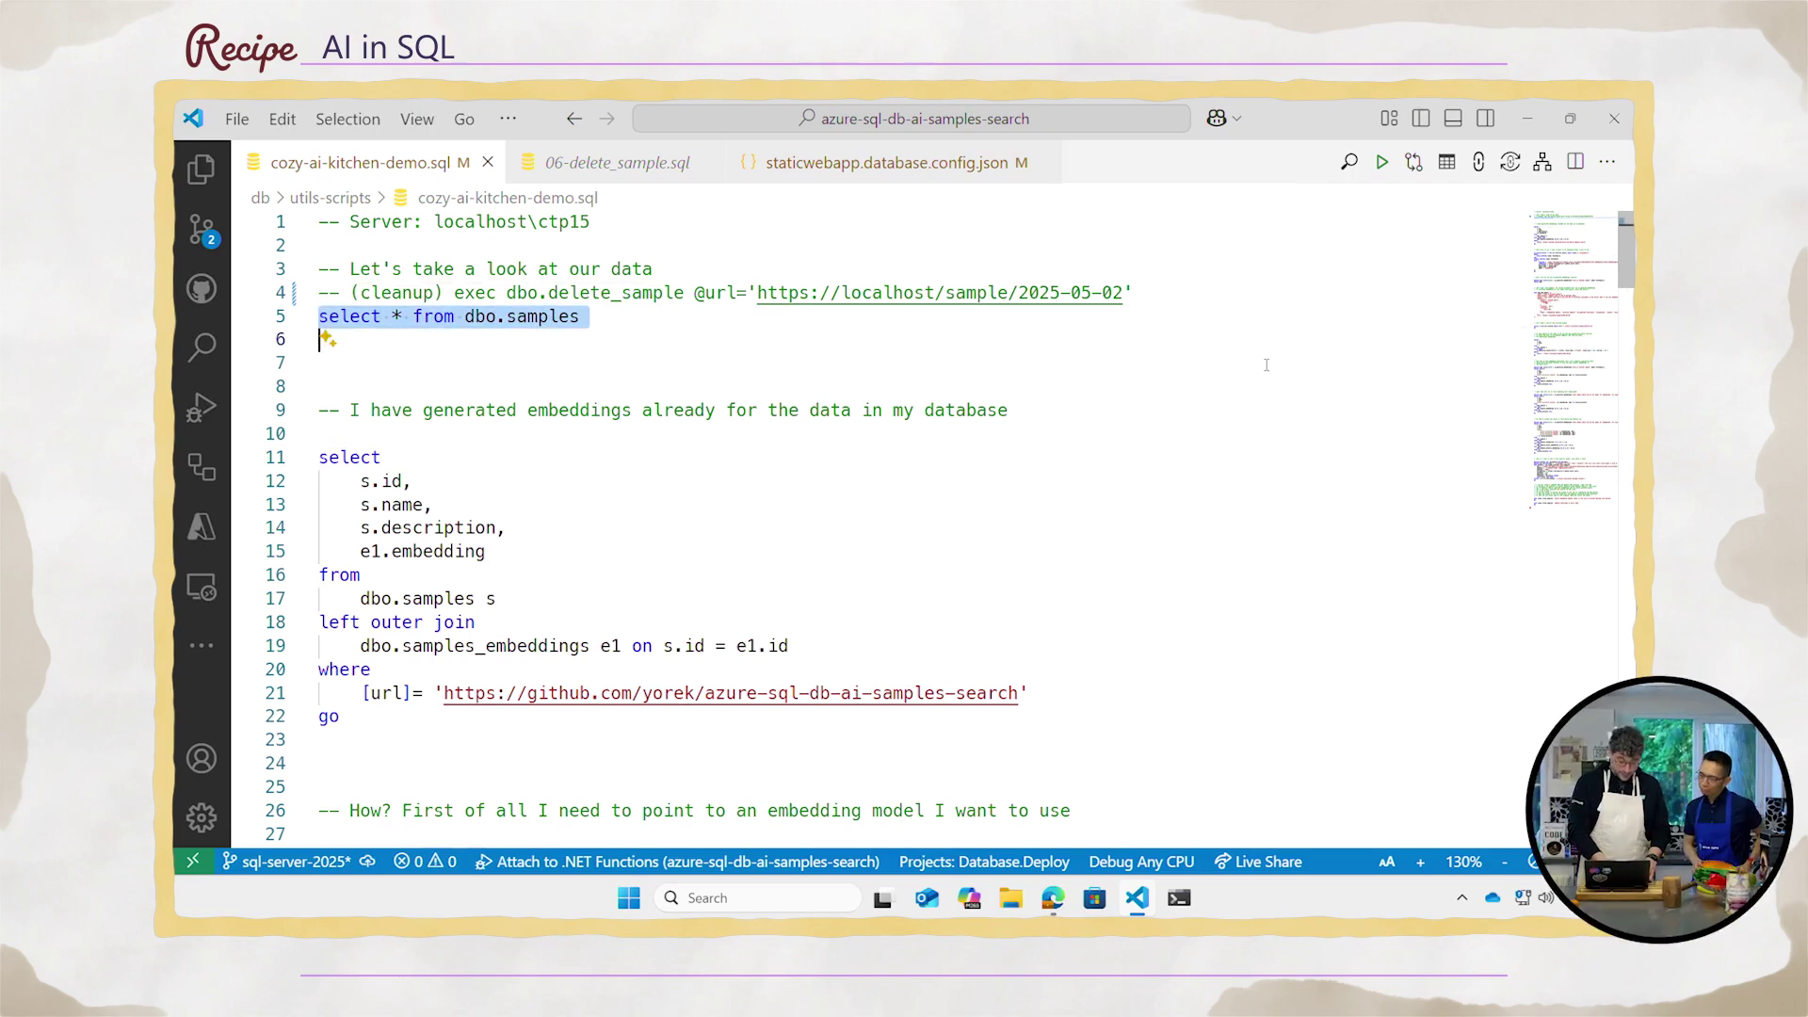
key(ctrl+shift+e)
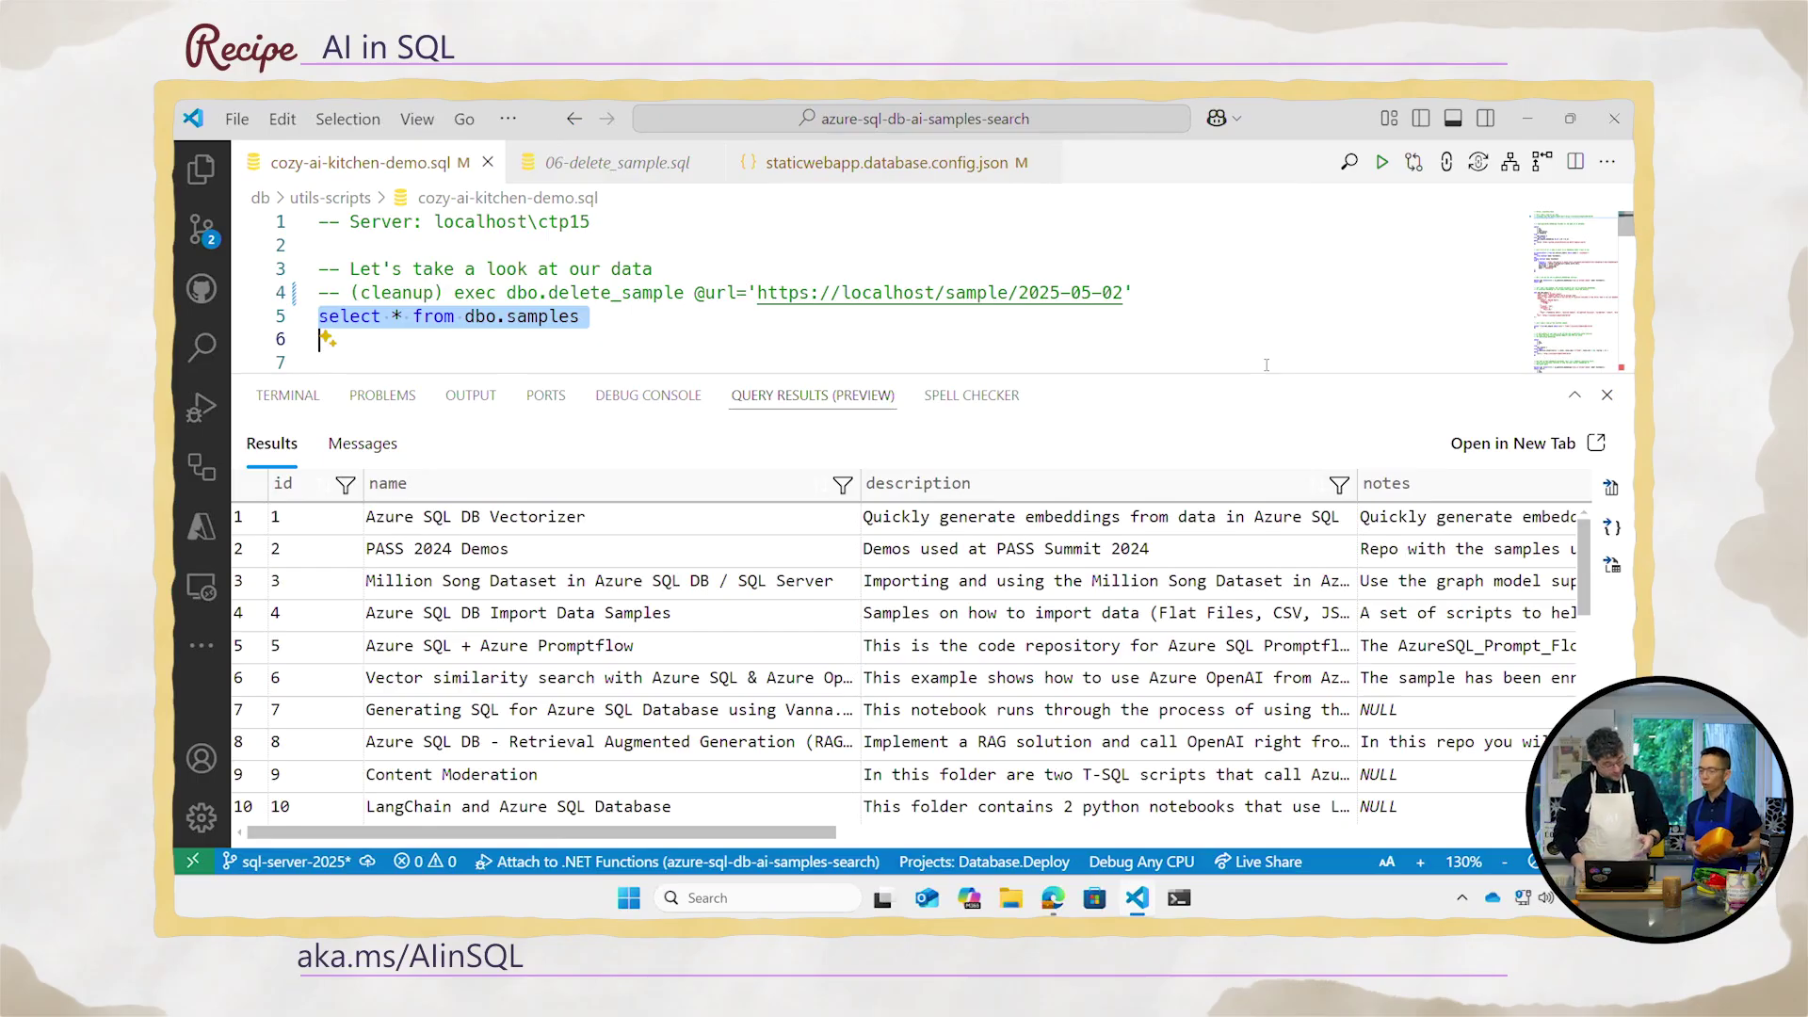
key(Down)
key(Down)
key(Down)
key(Down)
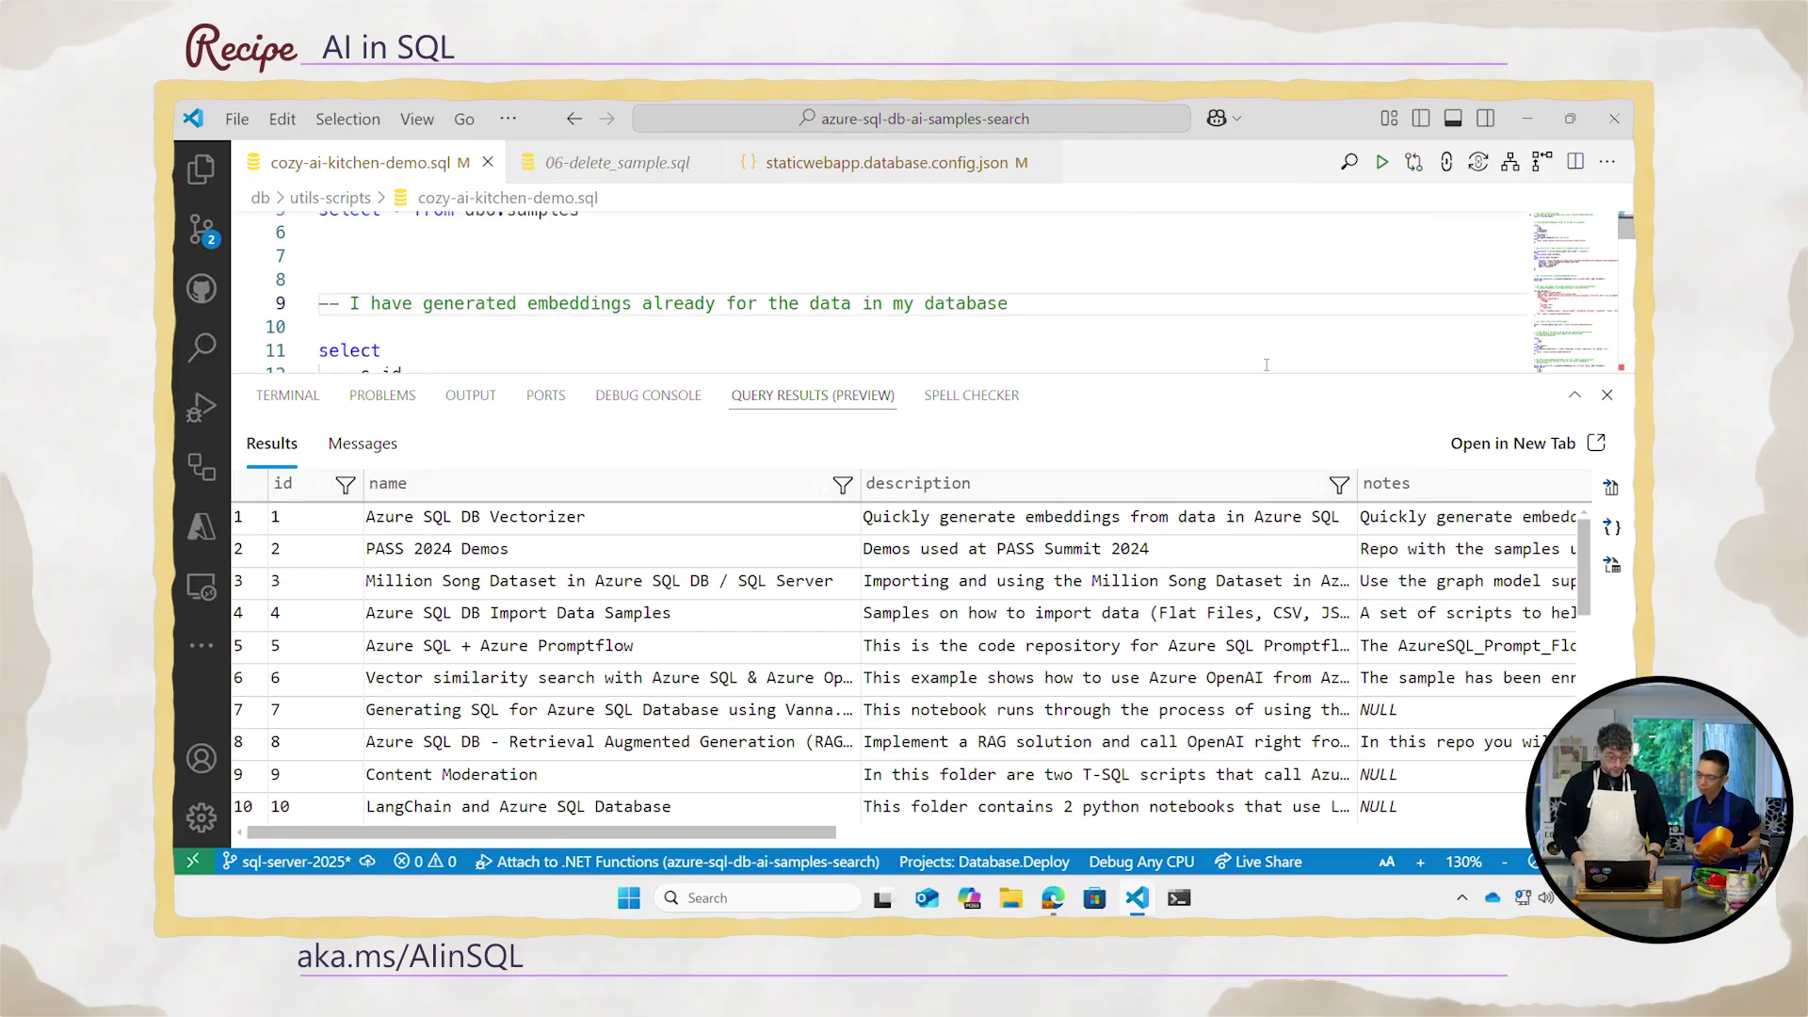
key(Down)
key(Down)
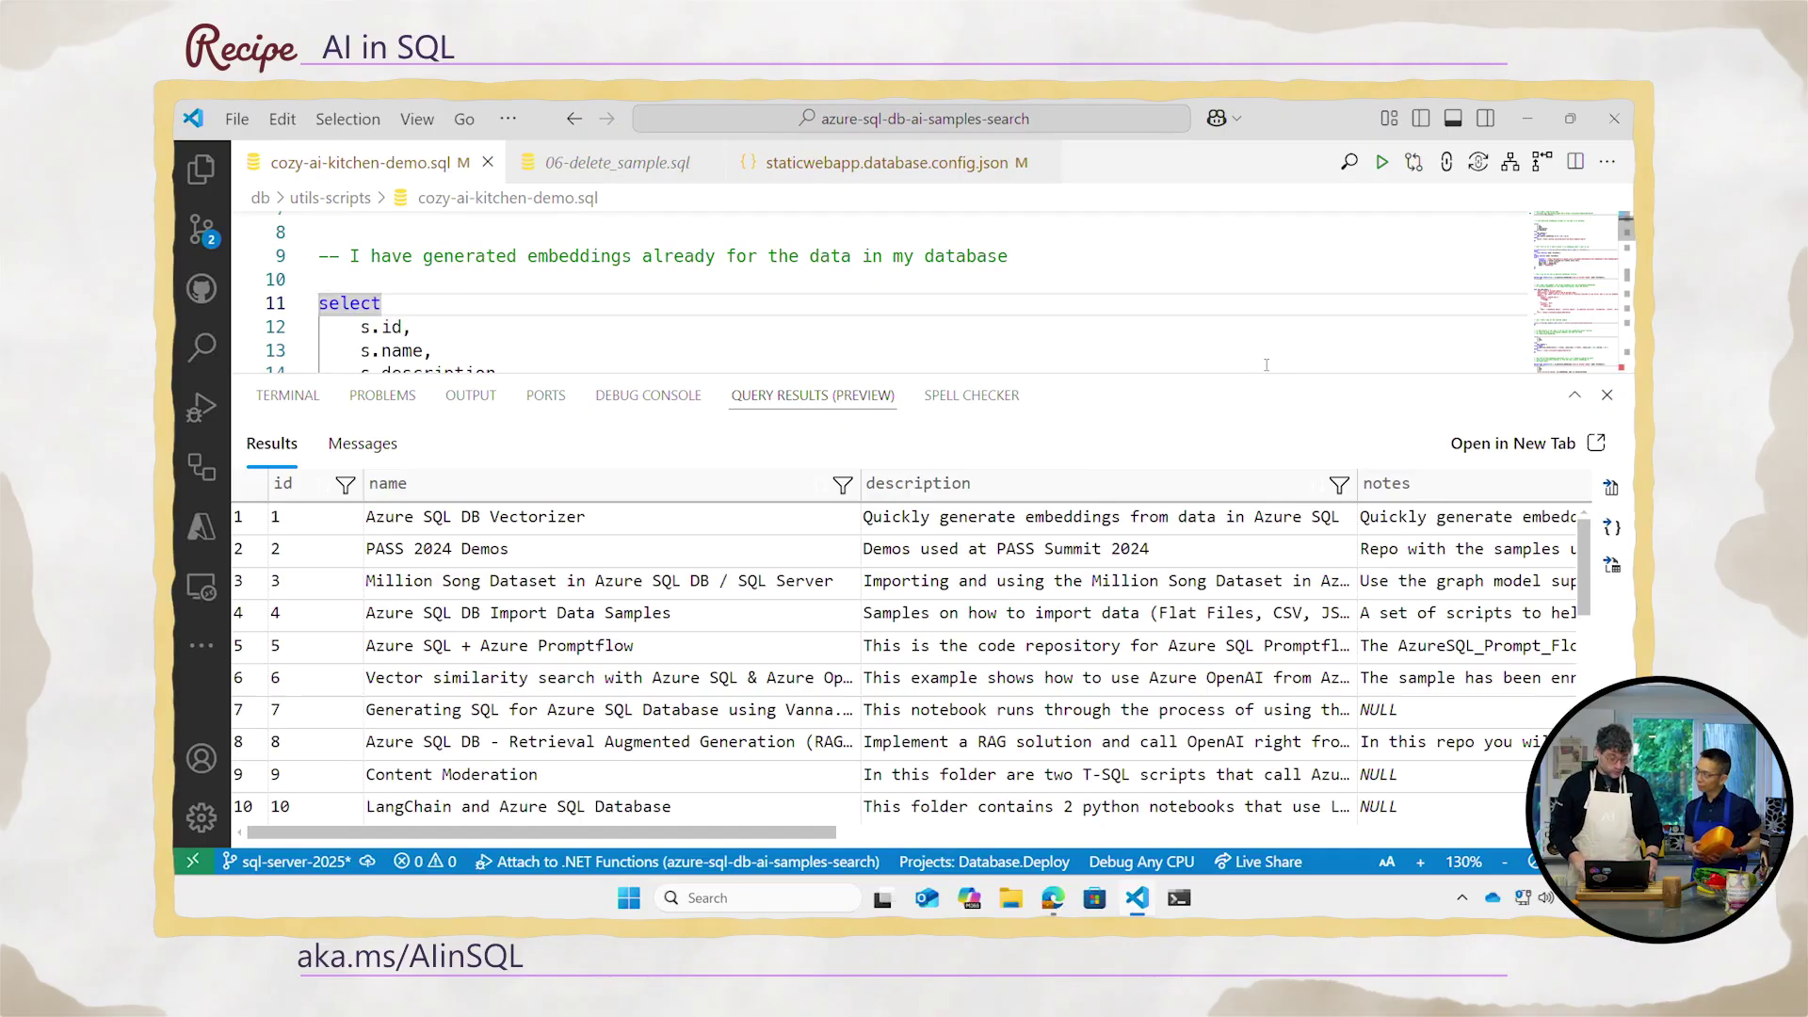
- Select the samples–embeddings join query on lines 11–22 and execute it
key(shift+Down)
key(shift+Down)
key(shift+Down)
key(shift+Down)
key(shift+Down)
key(shift+Down)
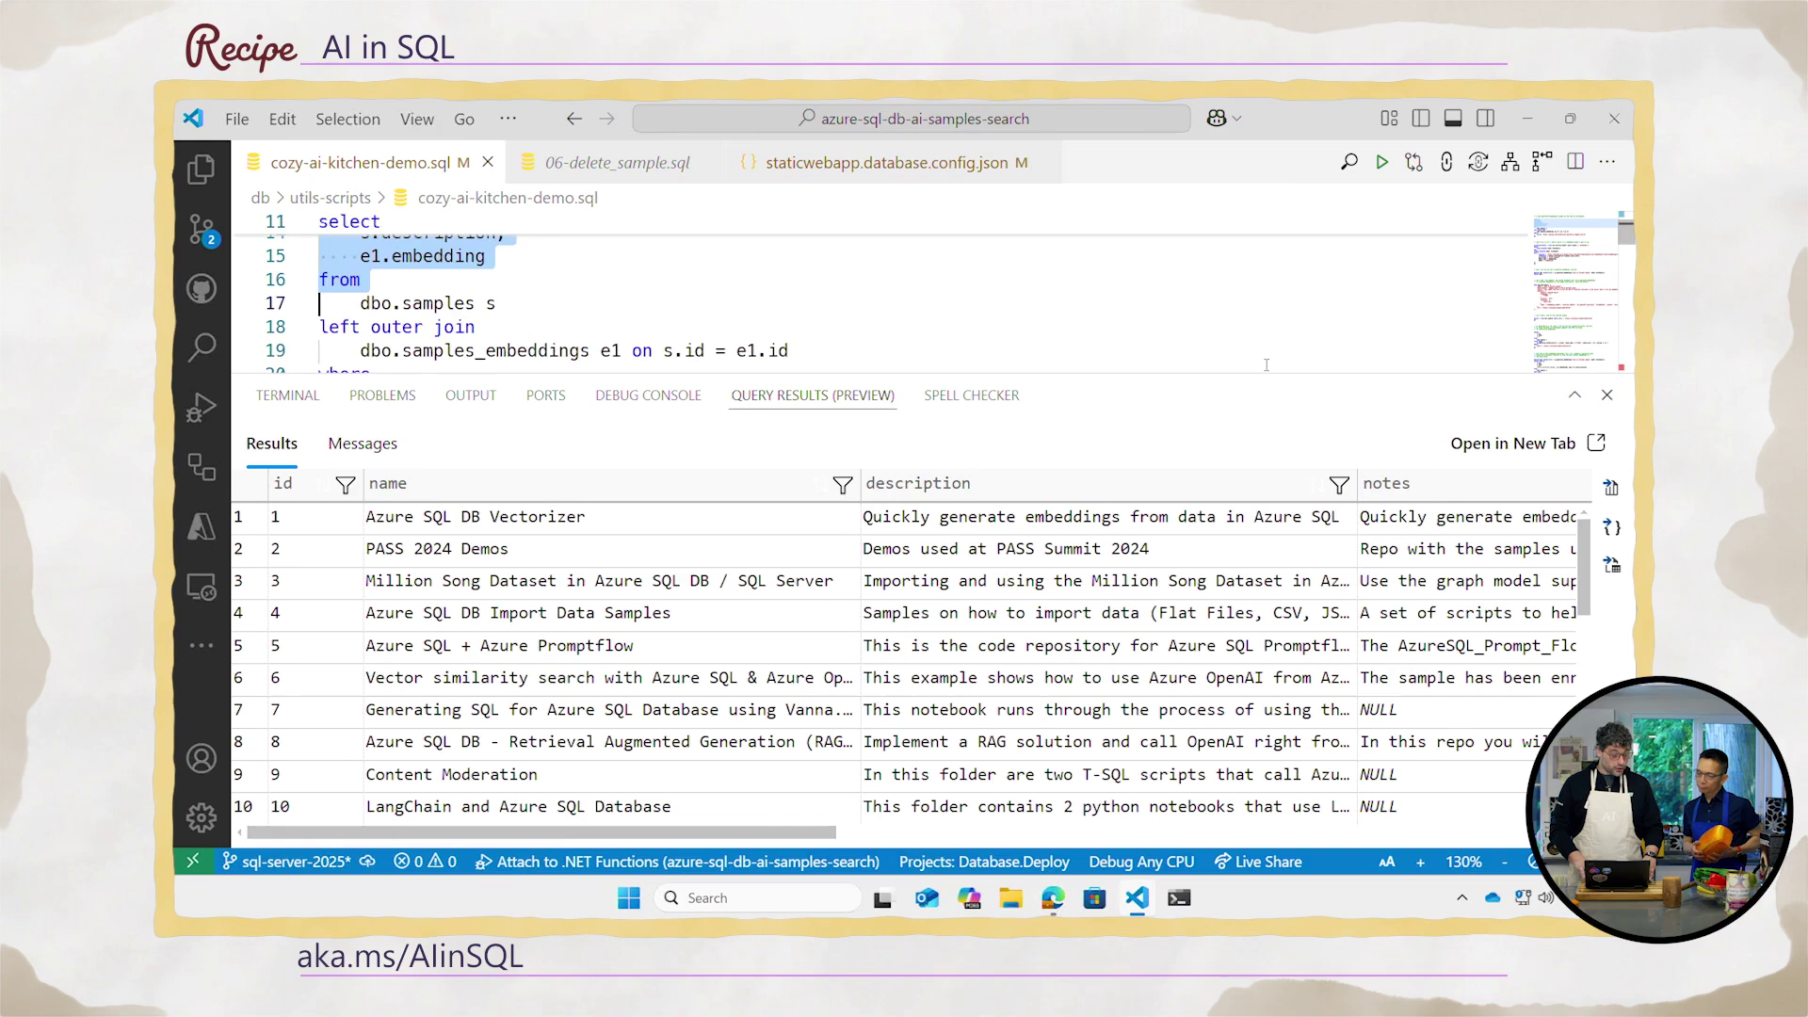
key(shift+Down)
key(shift+Down)
key(shift+Down)
key(shift+Down)
key(shift+Down)
key(shift+Down)
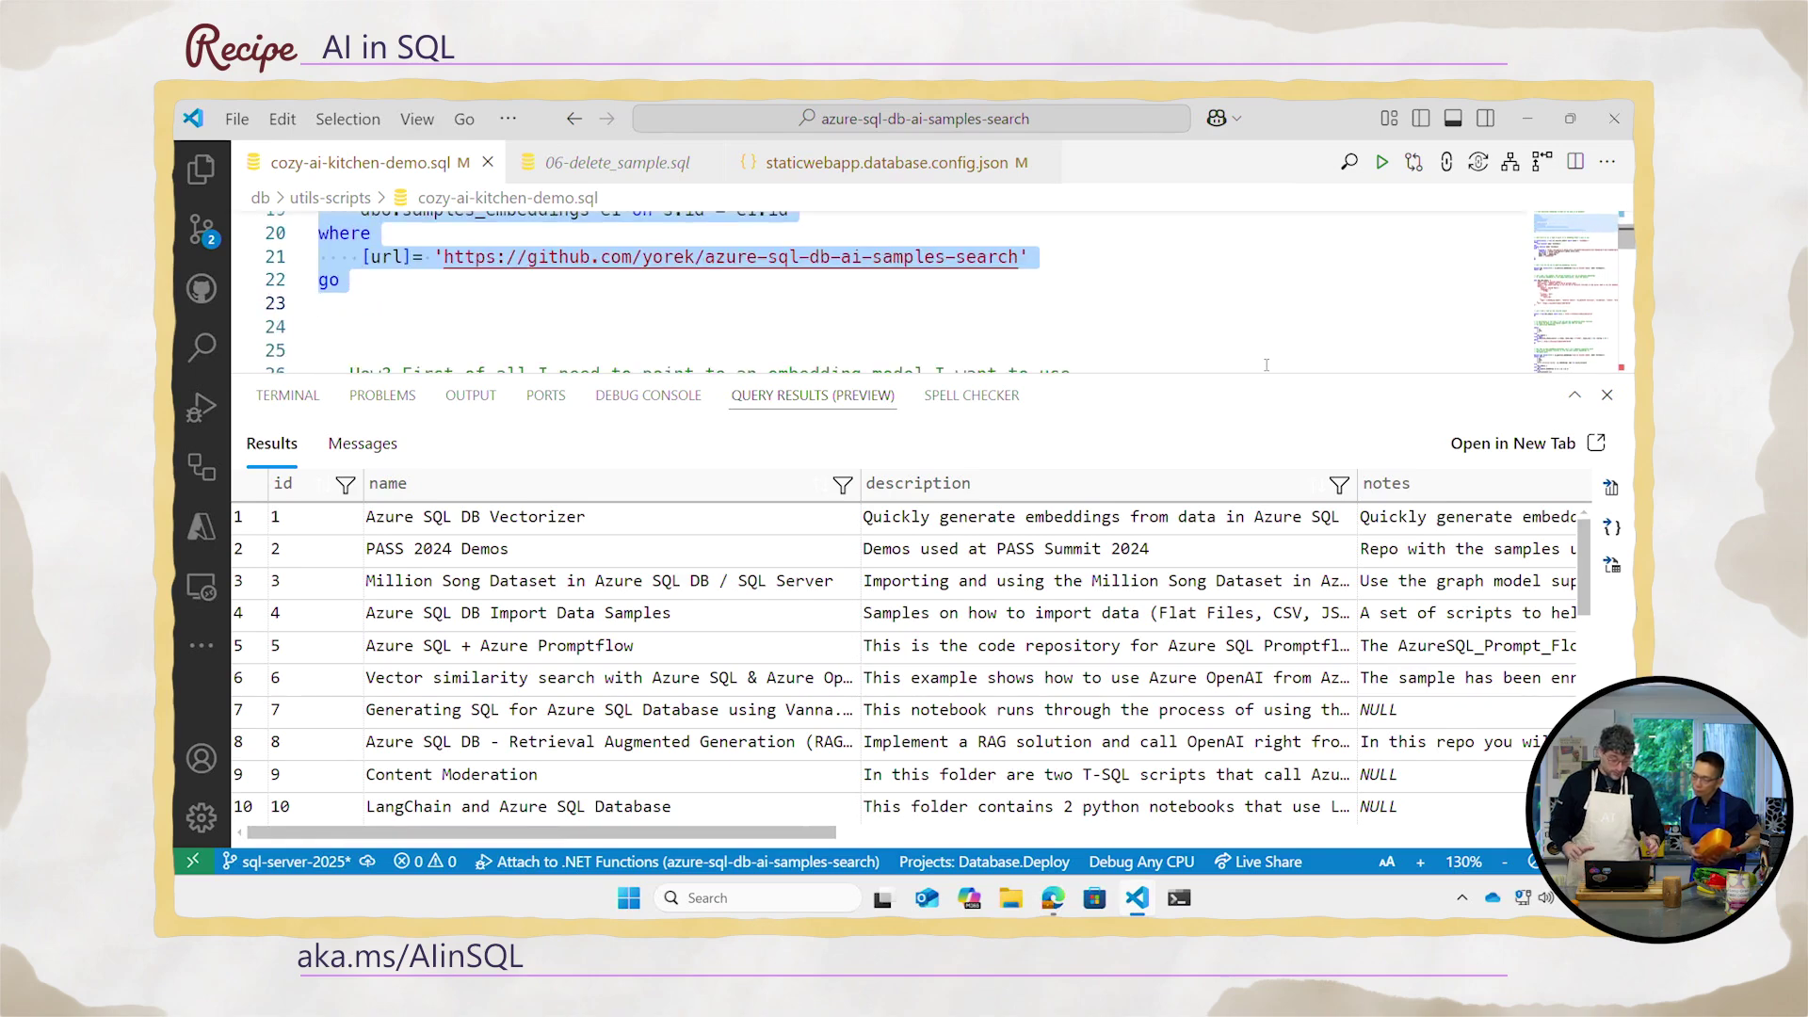
key(ctrl+shift+e)
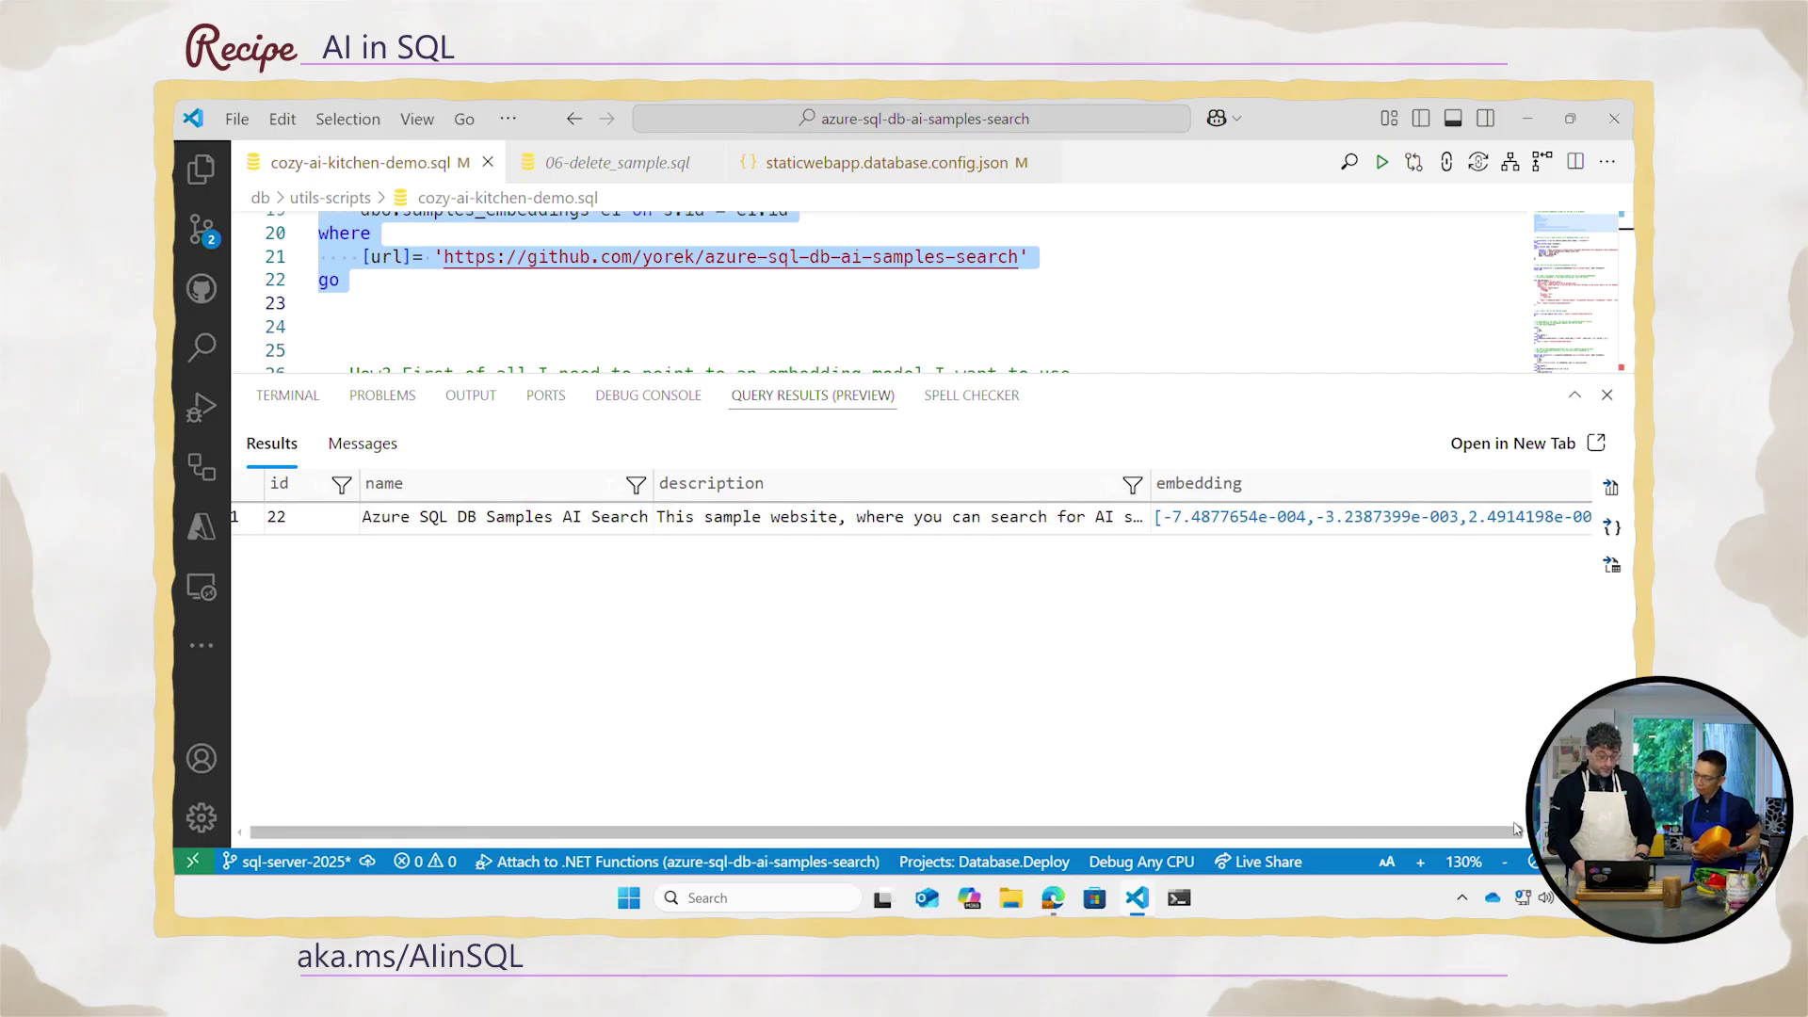
scroll(1342, 523, right, 2)
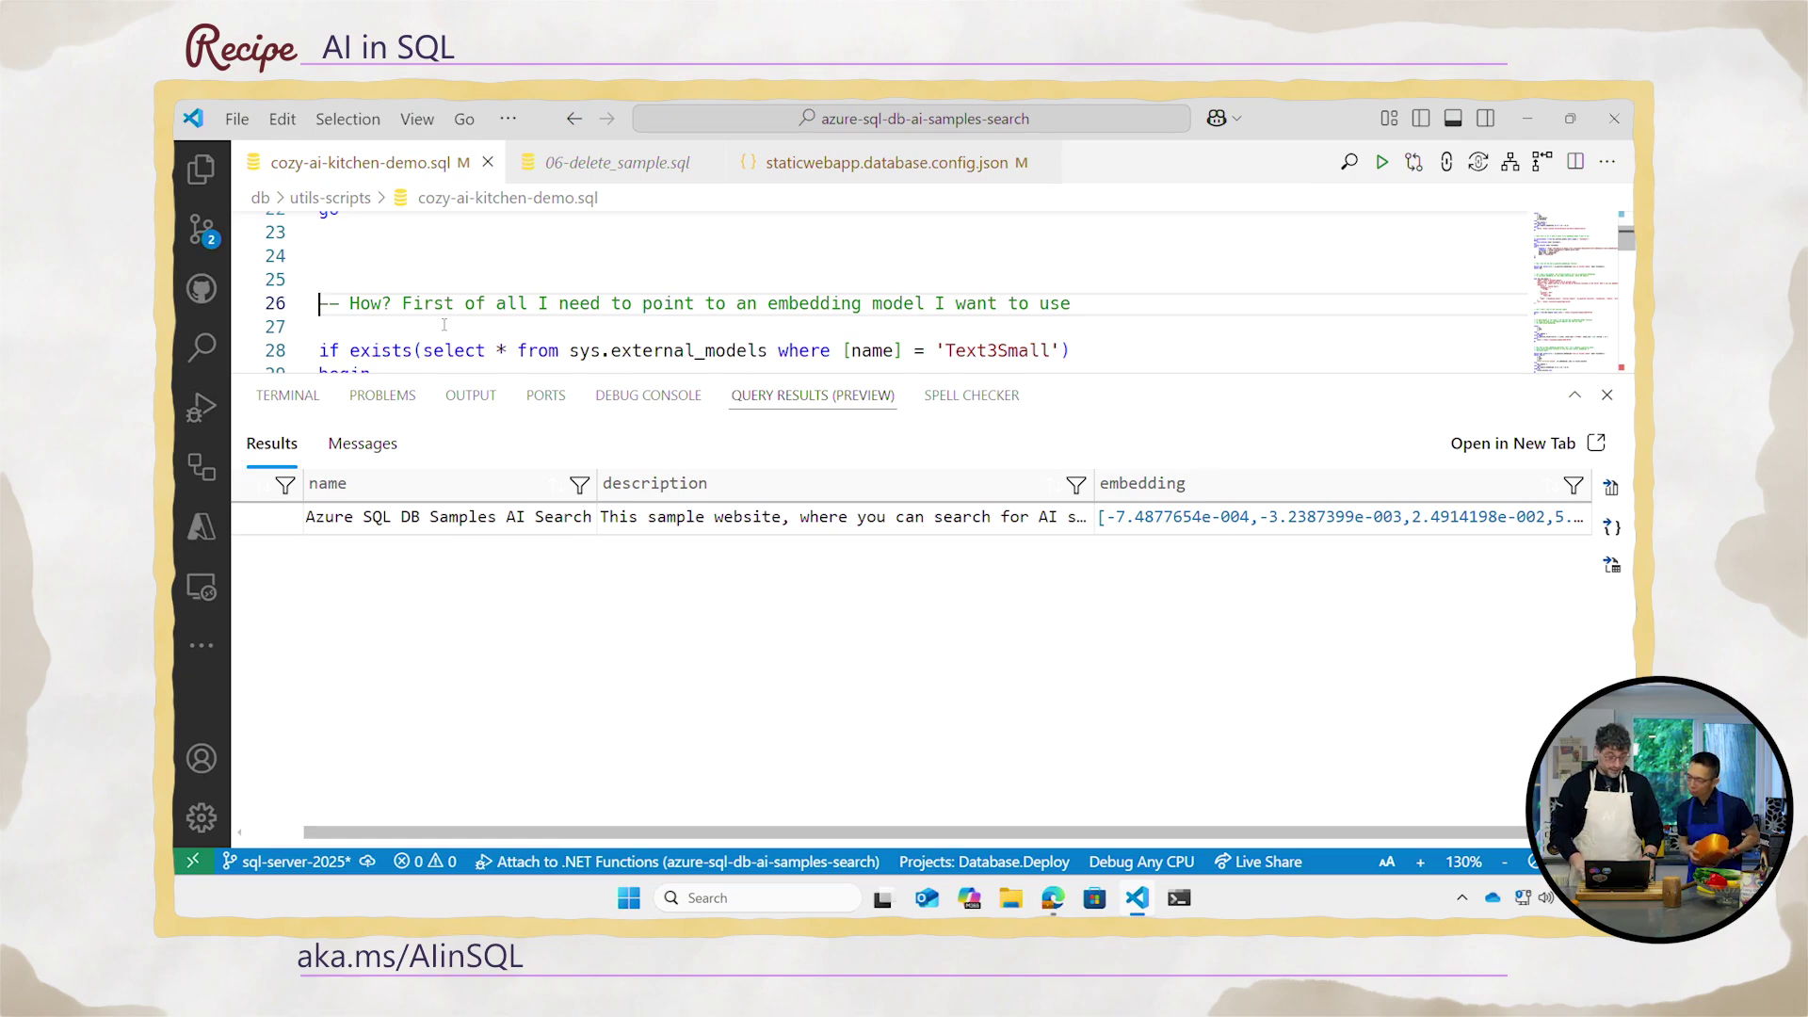
- Move to the check for an existing Text3Small external model
key(Down)
key(Down)
- Enlarge the editor and review the Text3Small model definition on lines 28–40
key(shift+Down)
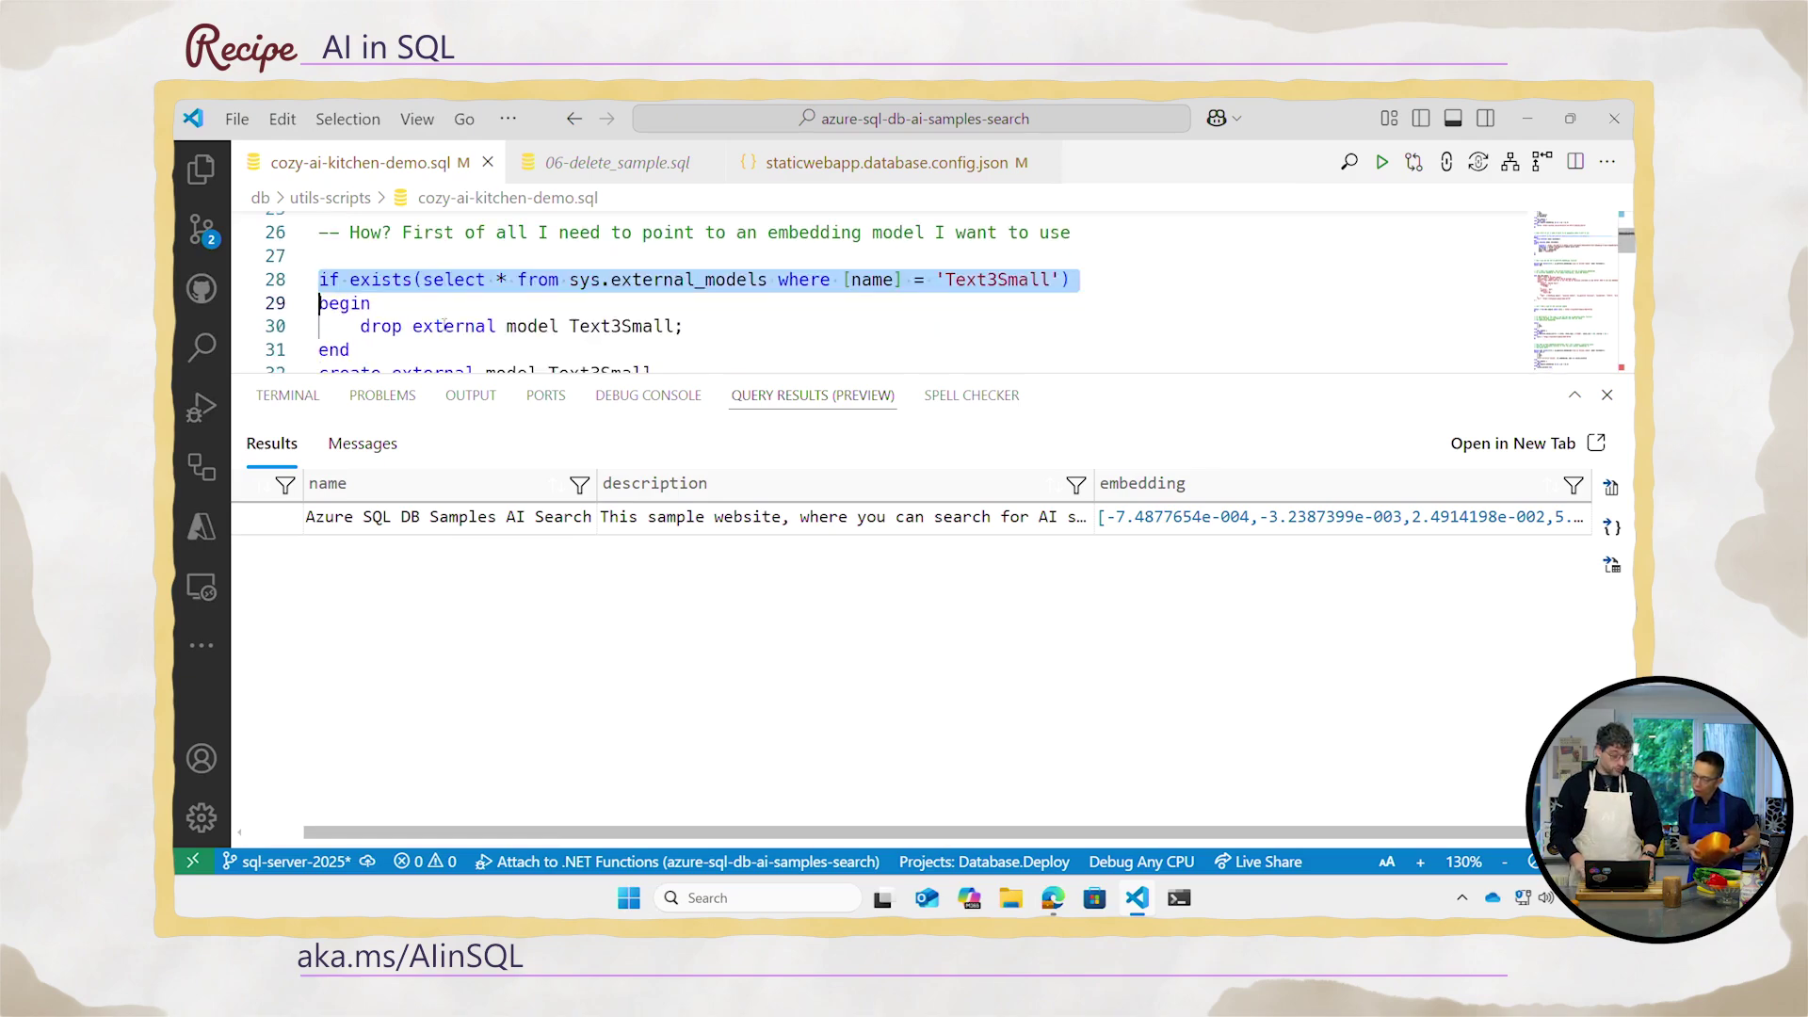
key(shift+Down)
key(shift+Down)
key(shift+Down)
key(shift+Down)
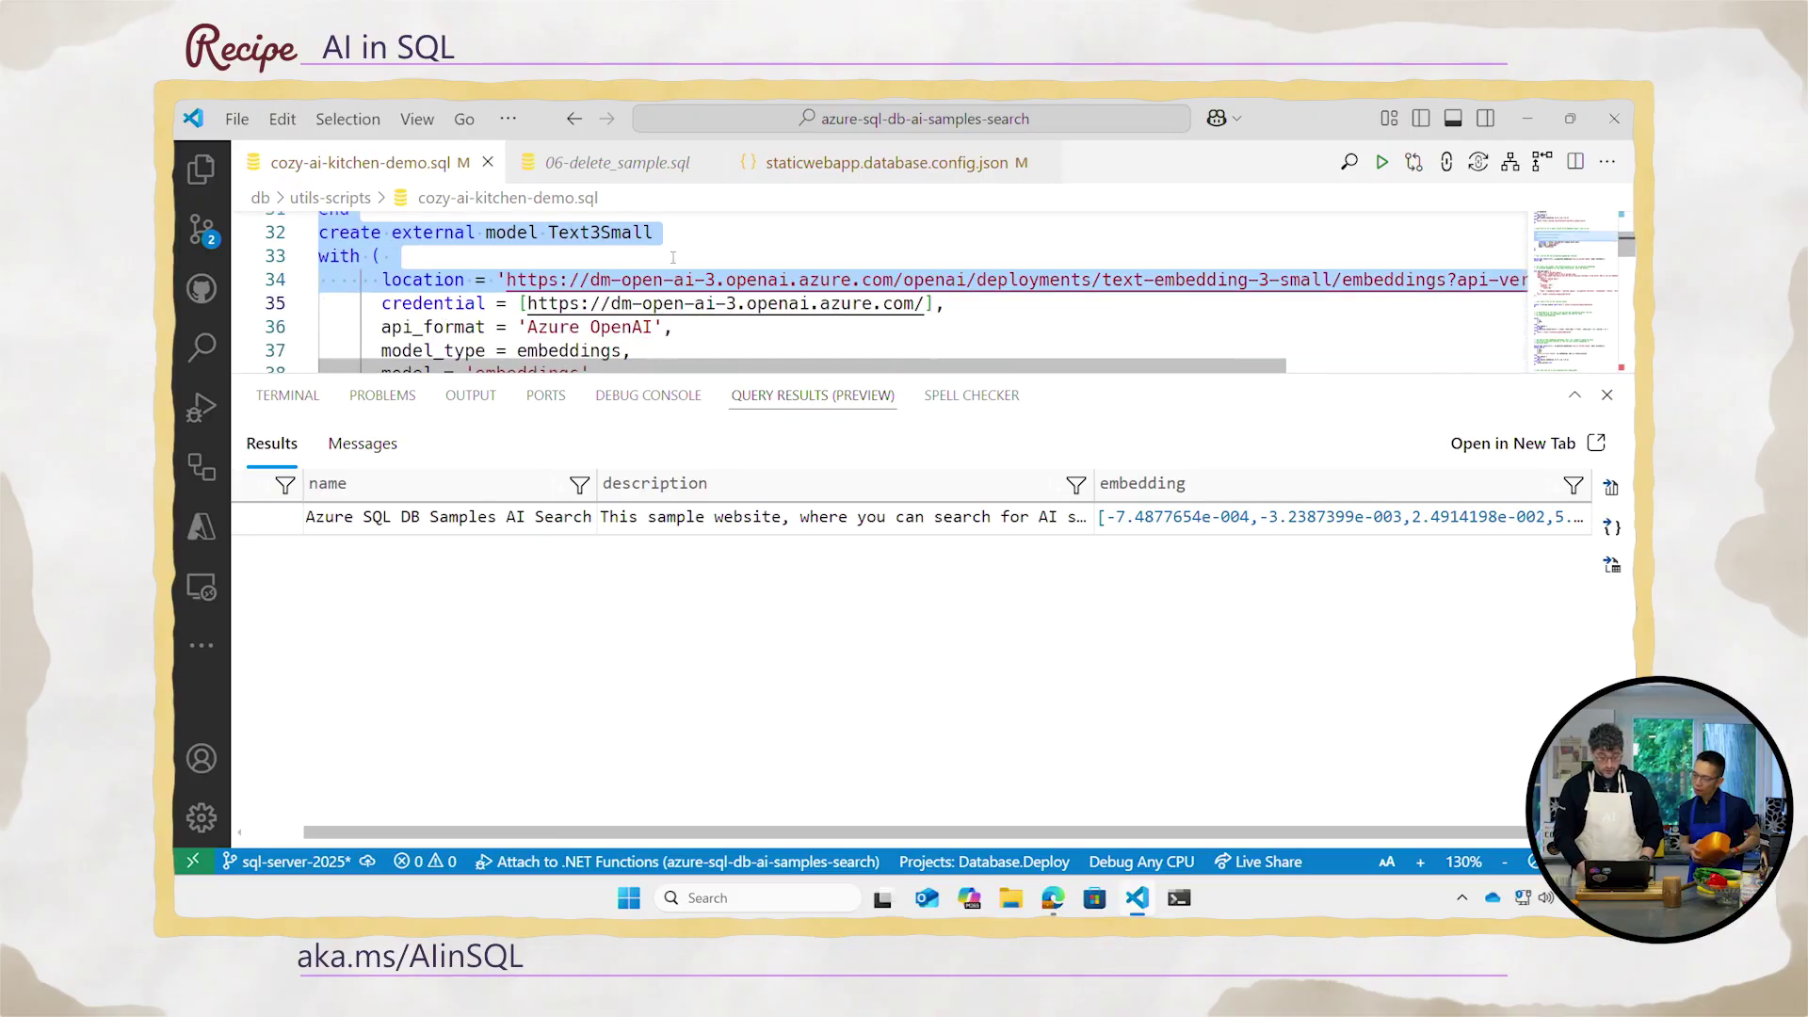
key(Escape)
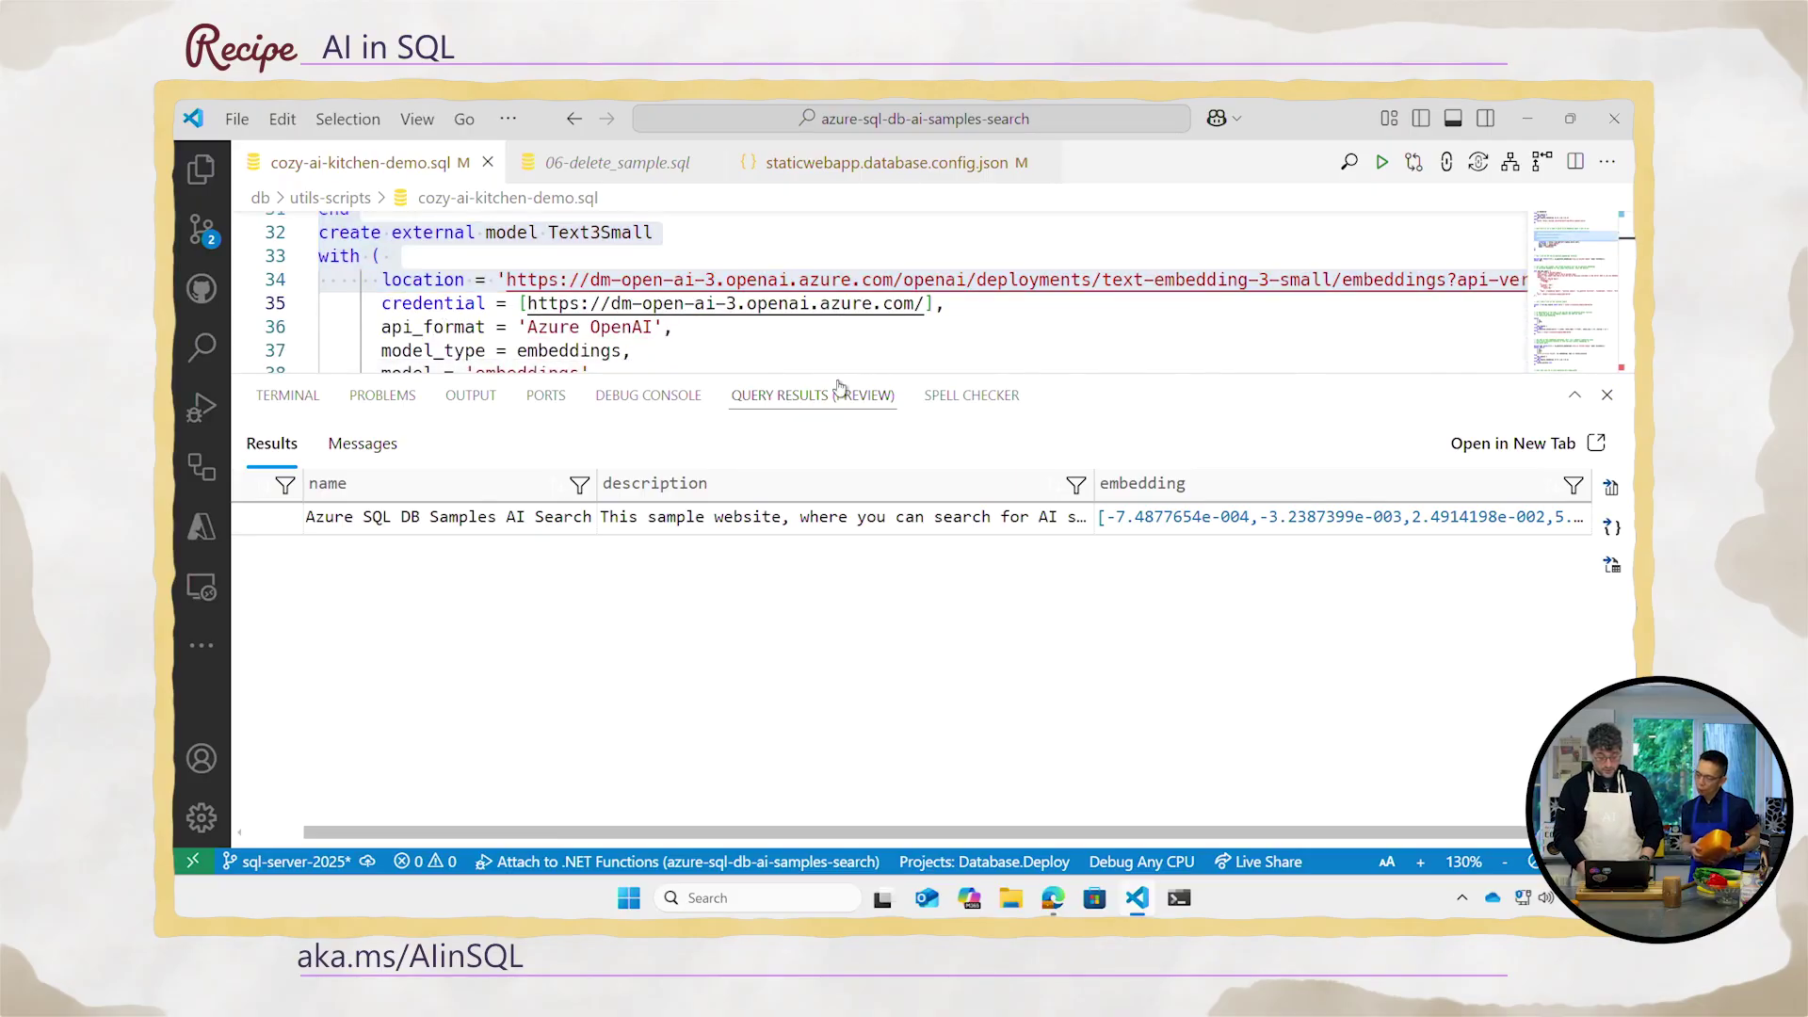
drag(851, 371, 843, 616)
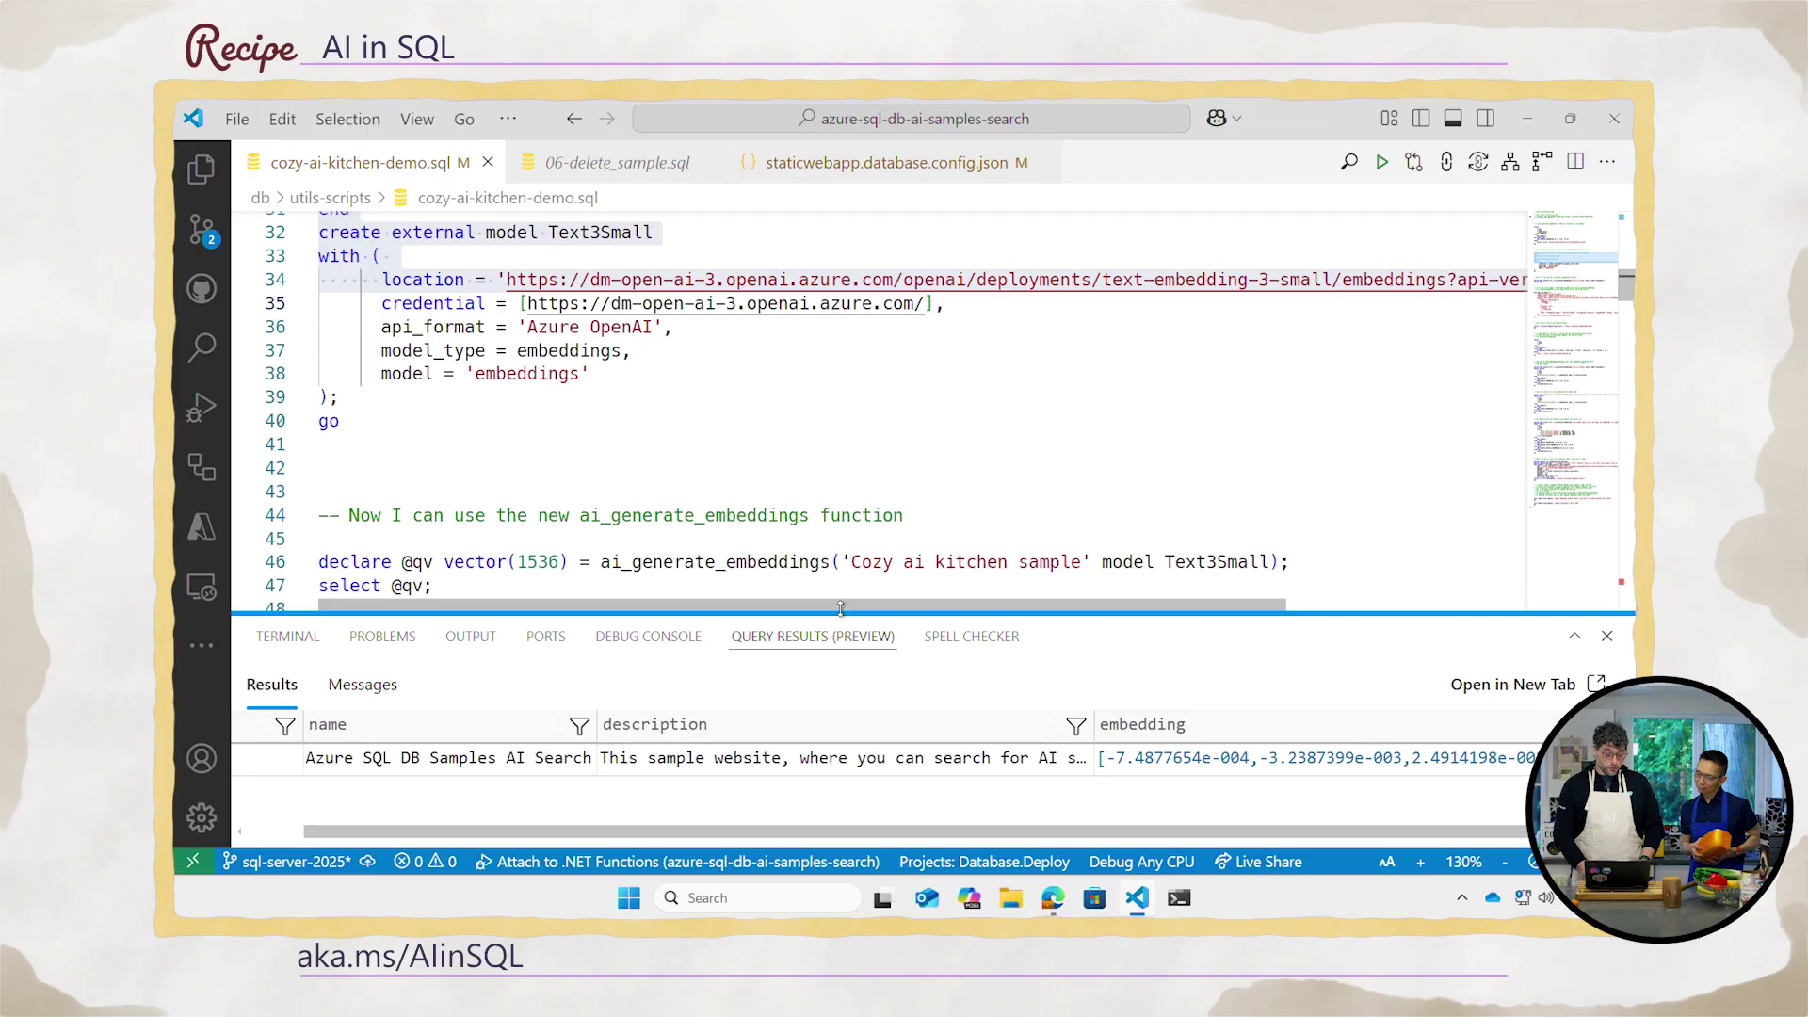
click(734, 323)
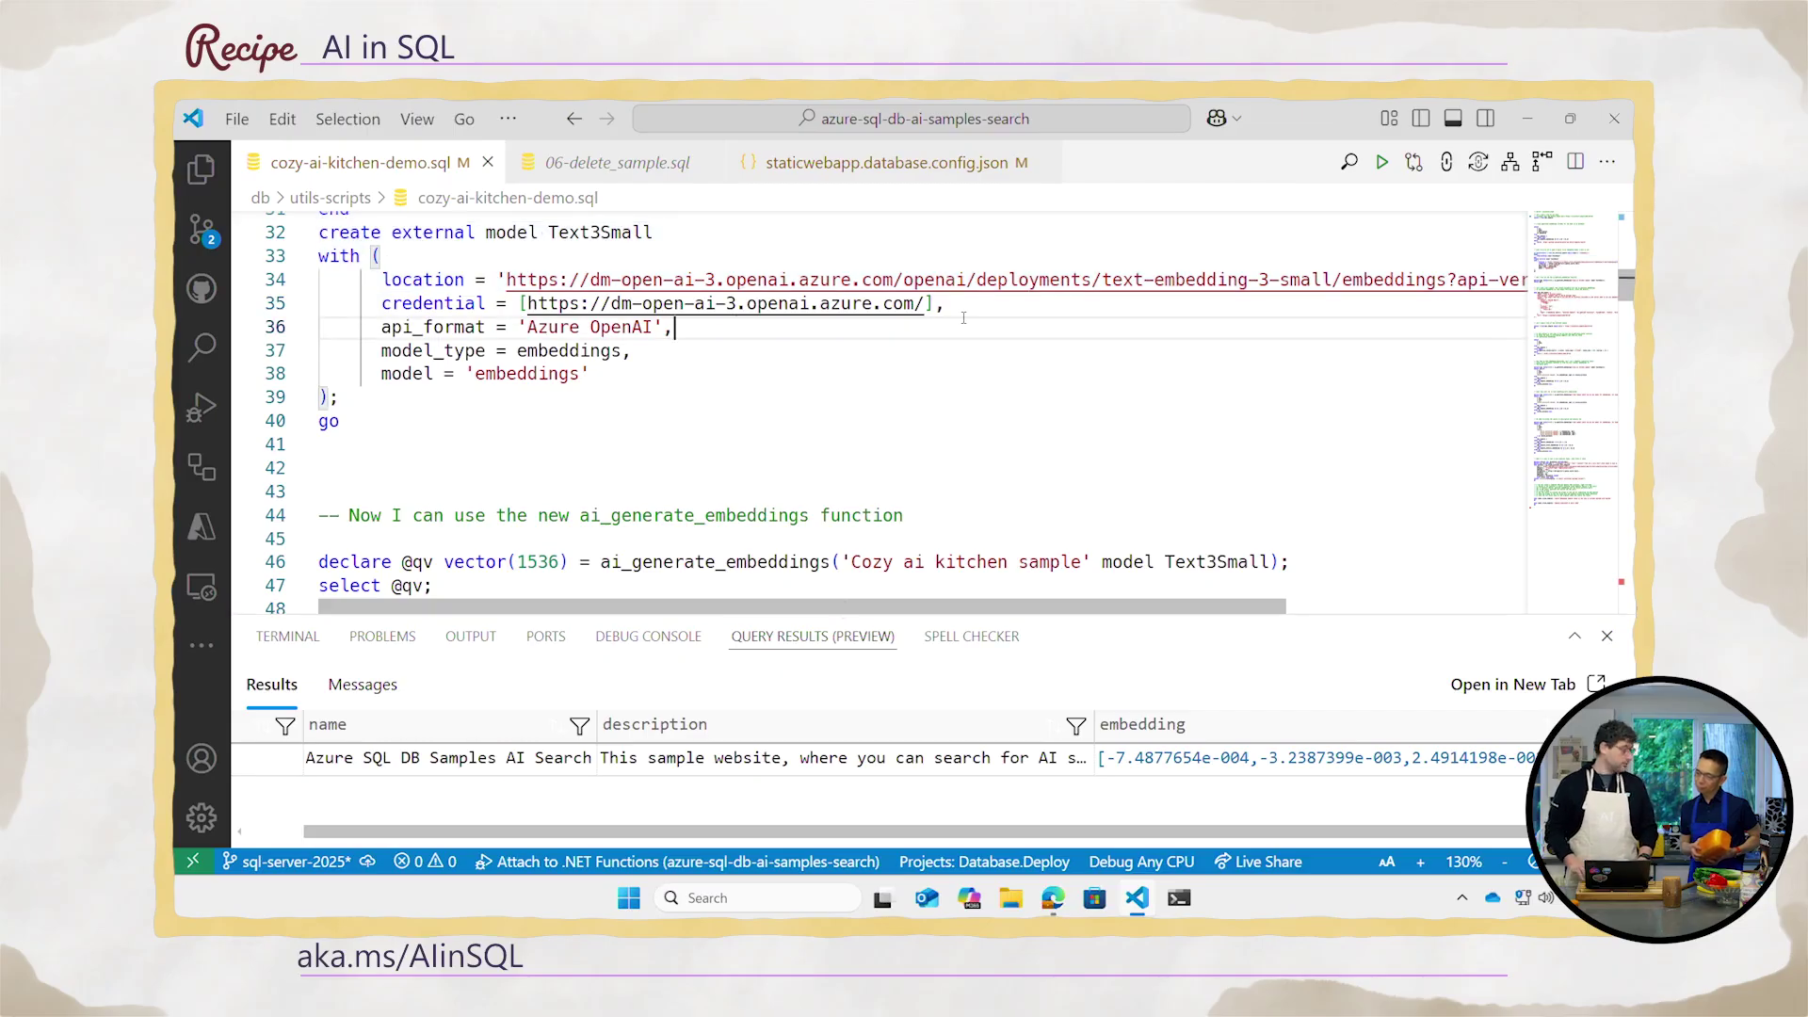
scroll(965, 317, up, 1)
key(Up)
key(Up)
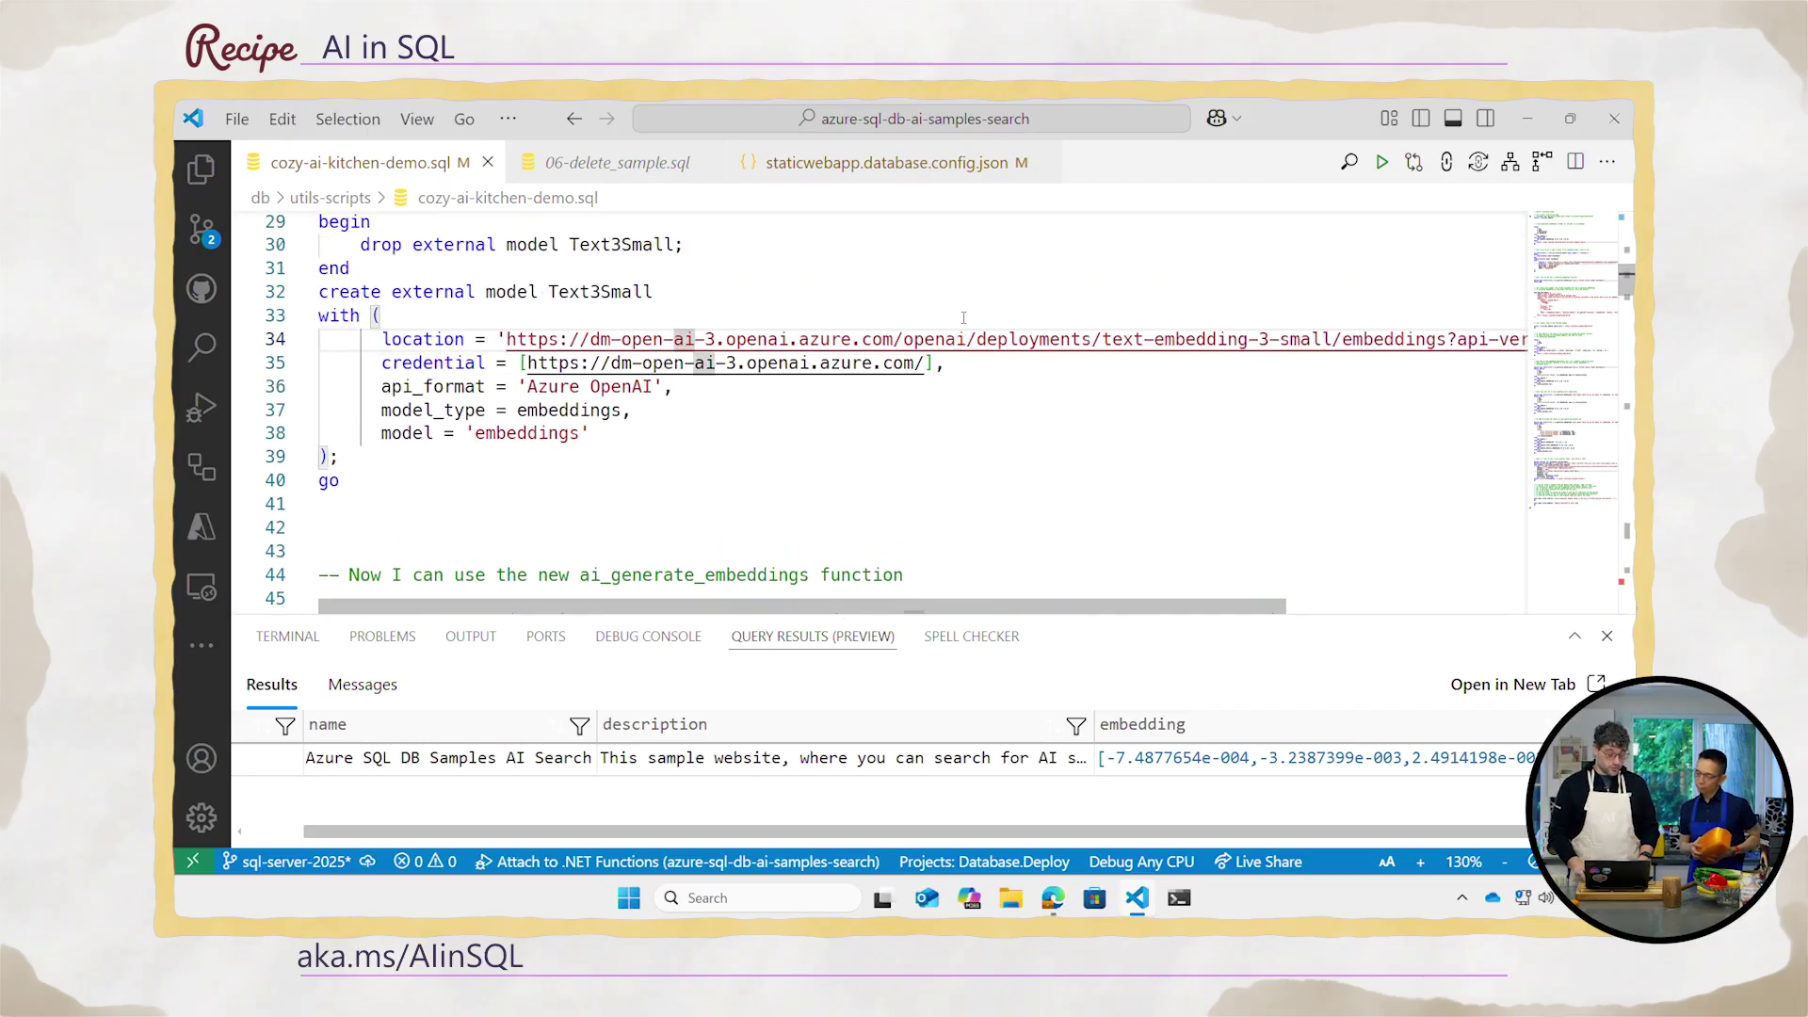
key(Down)
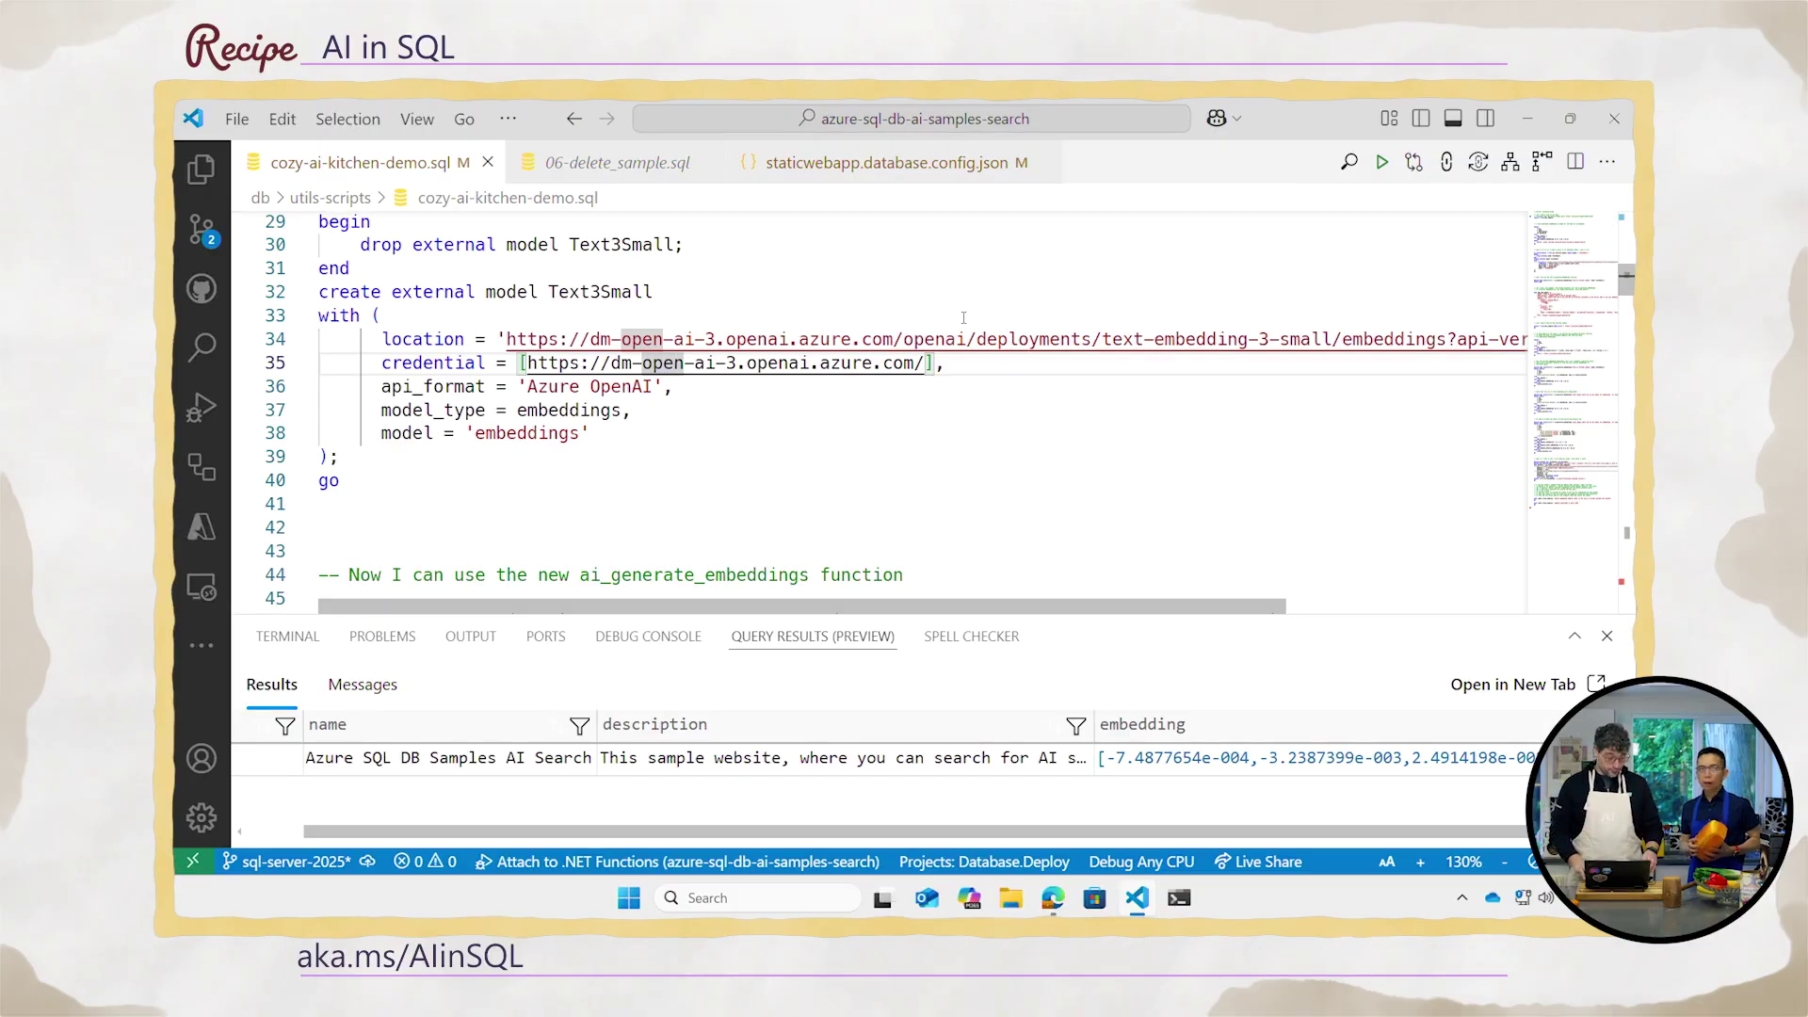
- Select the drop-and-create Text3Small model block on lines 27–40
key(Down)
key(Down)
key(Down)
key(Down)
key(Down)
key(Down)
scroll(964, 319, down, 1)
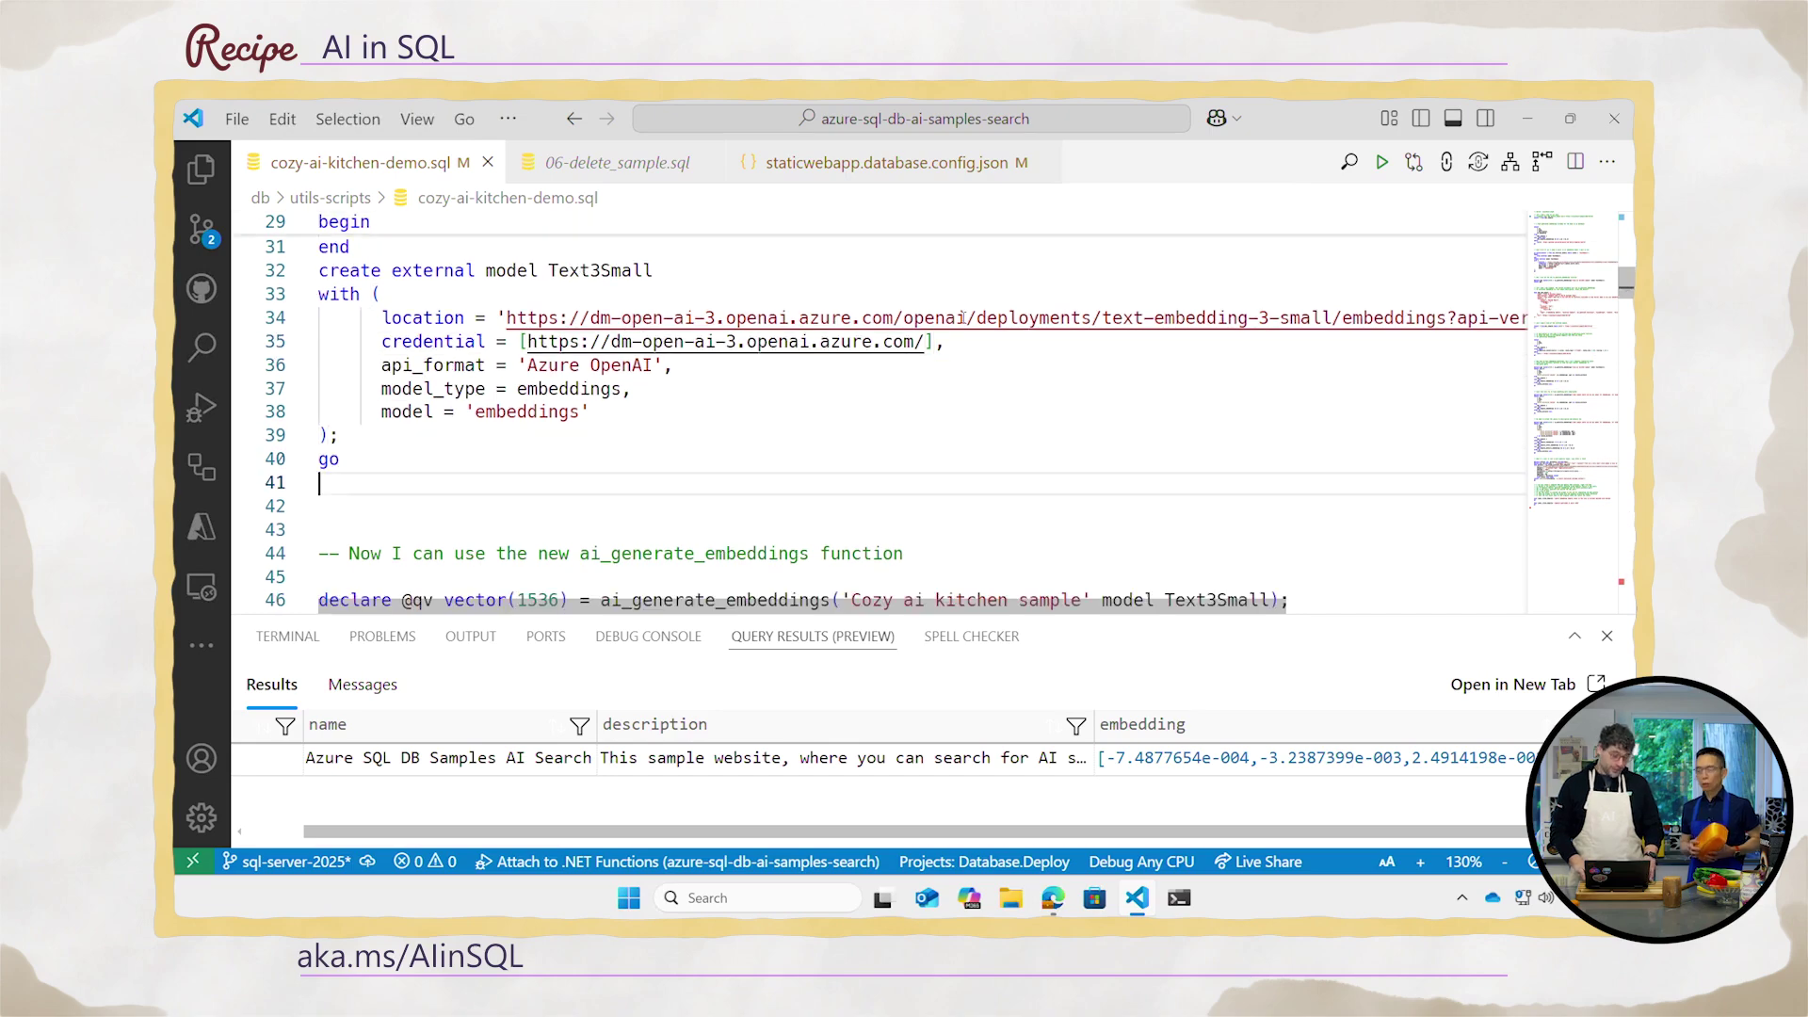
key(Left)
key(shift+Up)
key(shift+Up)
key(shift+Up)
key(shift+Up)
key(shift+Up)
key(shift+Up)
key(shift+Up)
scroll(965, 319, up, 1)
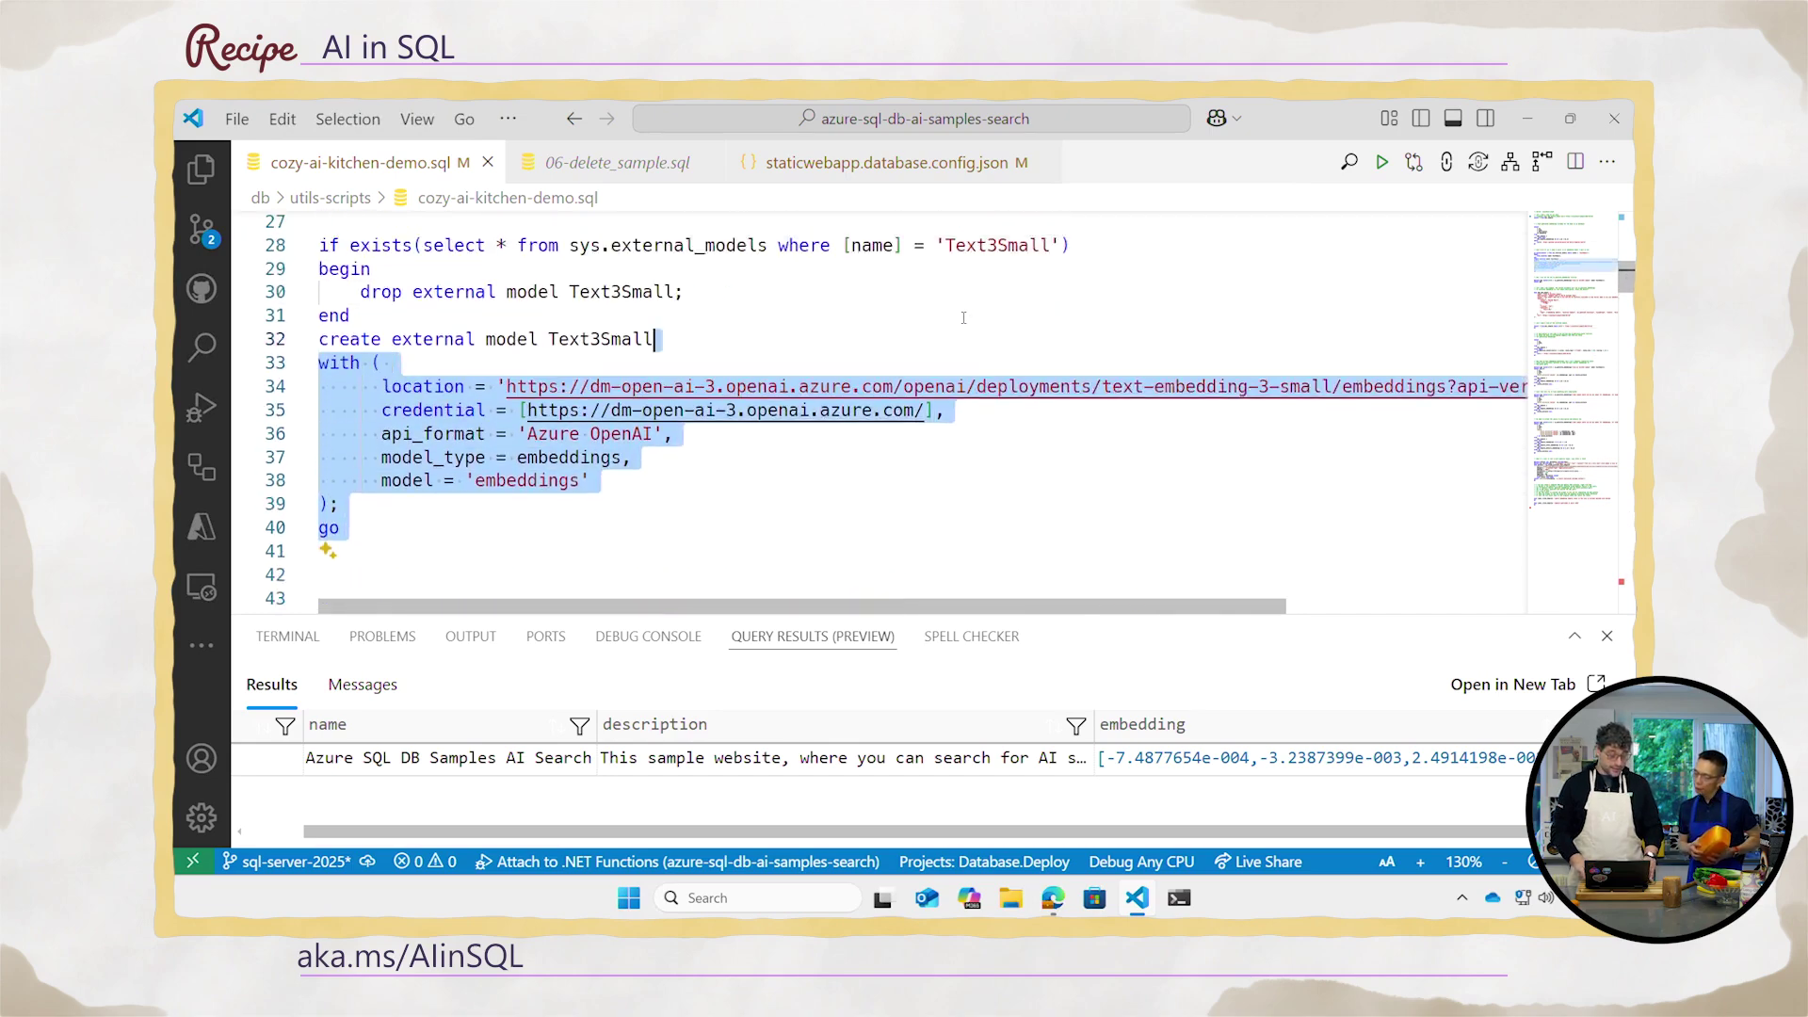
key(shift+Up)
key(shift+Up)
key(shift+Up)
scroll(963, 317, up, 2)
key(shift+Up)
- Run the model block and select the 'Cozy ai kitchen sample' embedding lines 45–47
key(ctrl+shift+e)
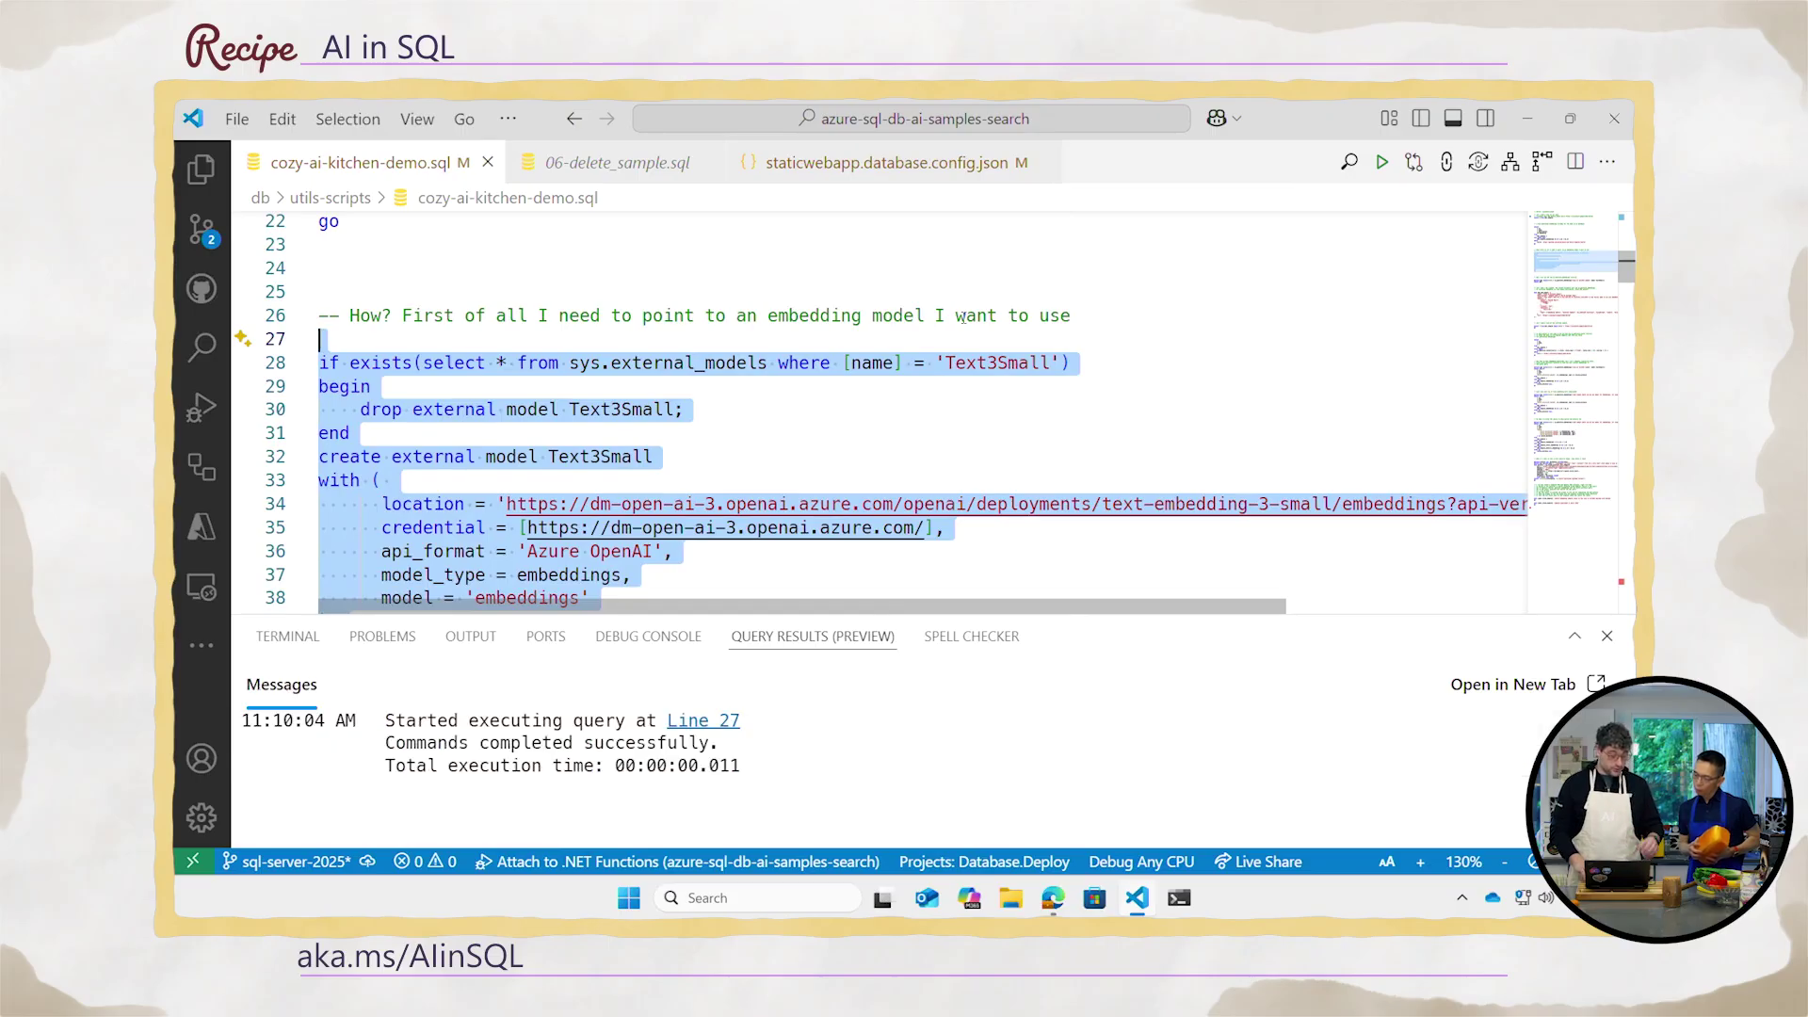
key(Down)
key(Down)
key(Down)
scroll(964, 318, down, 3)
key(Down)
key(Down)
key(Down)
scroll(963, 318, down, 2)
key(Up)
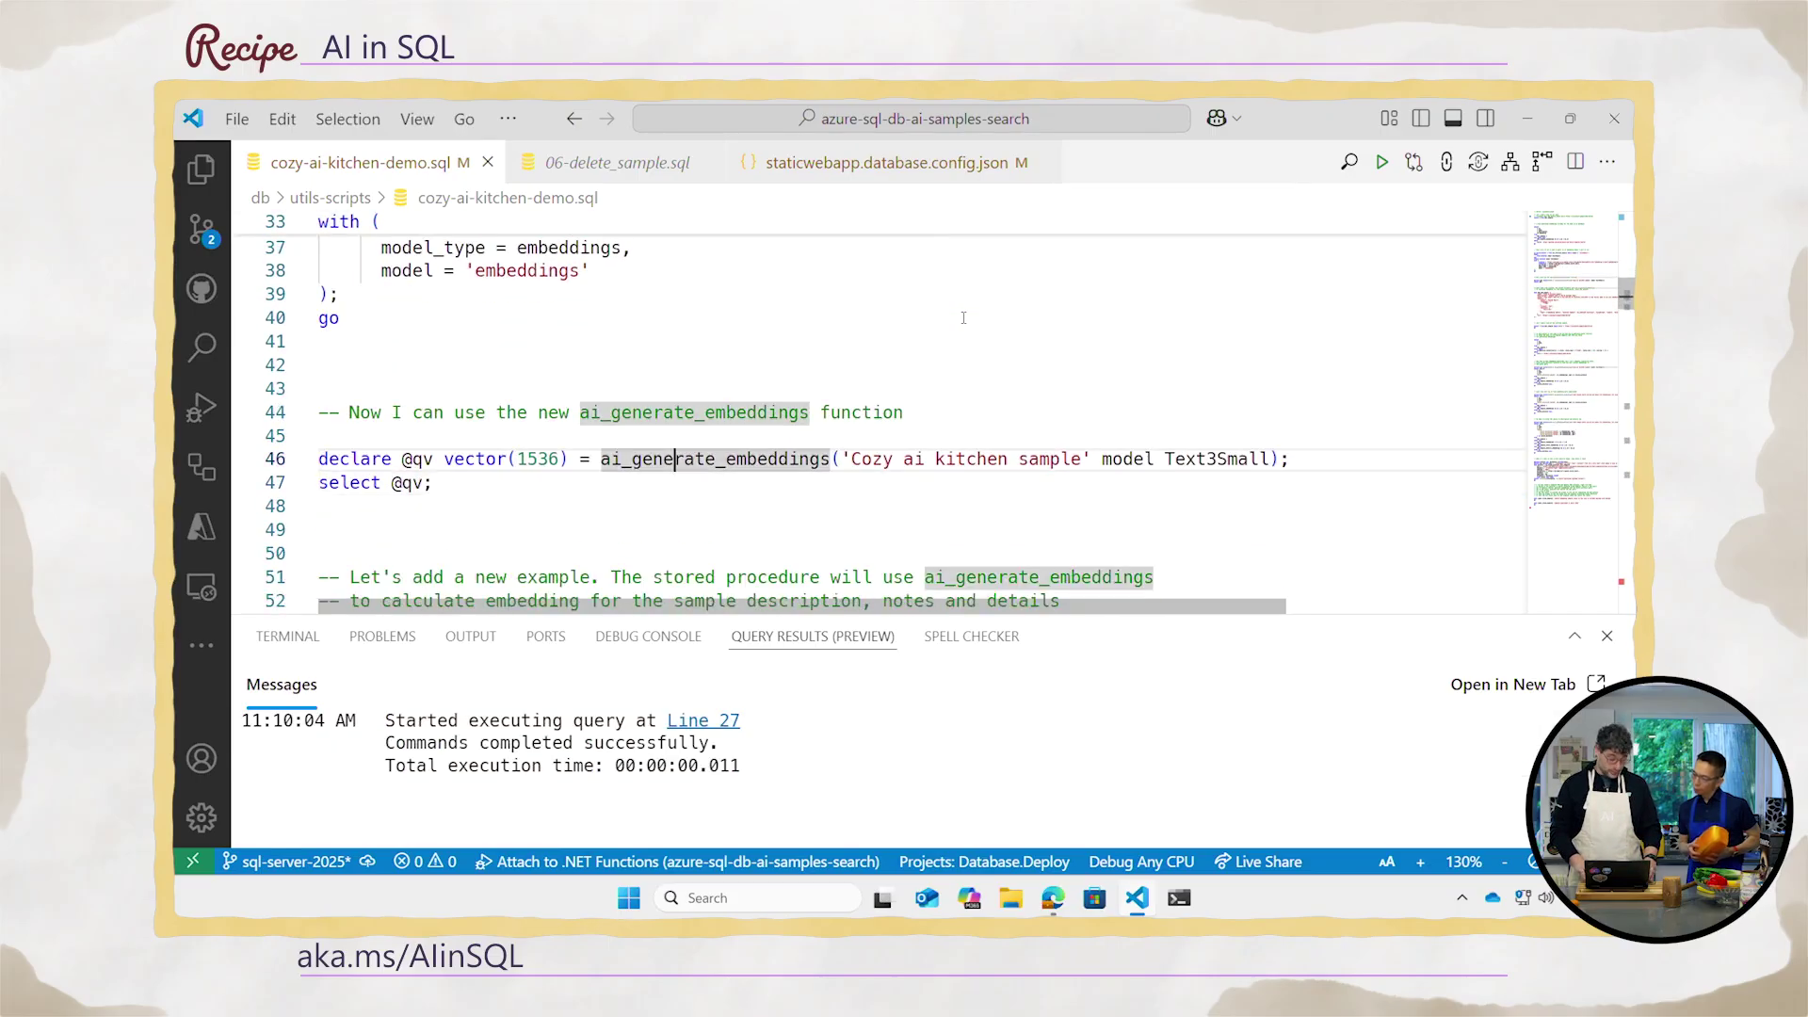
key(Up)
key(Home)
key(shift+Down)
key(shift+Down)
key(shift+Down)
scroll(963, 317, down, 1)
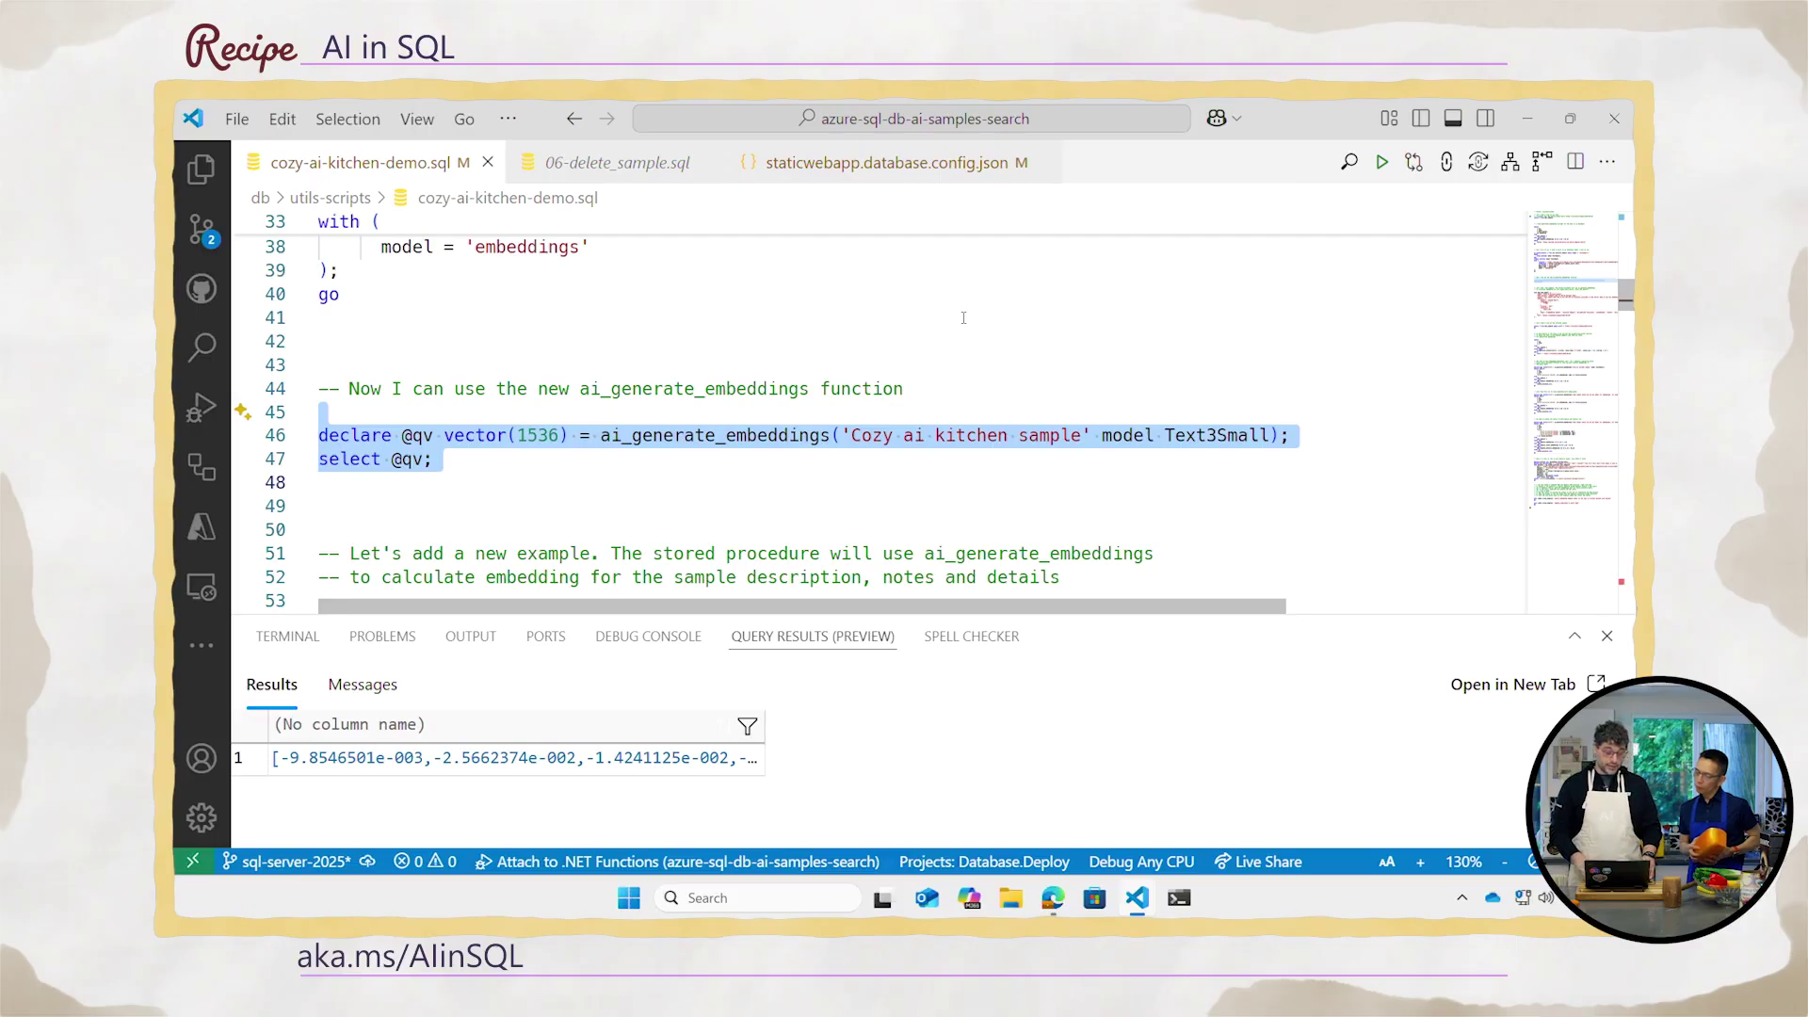
- Review the create external model block, highlighting Text3Small and the text-embedding-3-small deployment
key(Down)
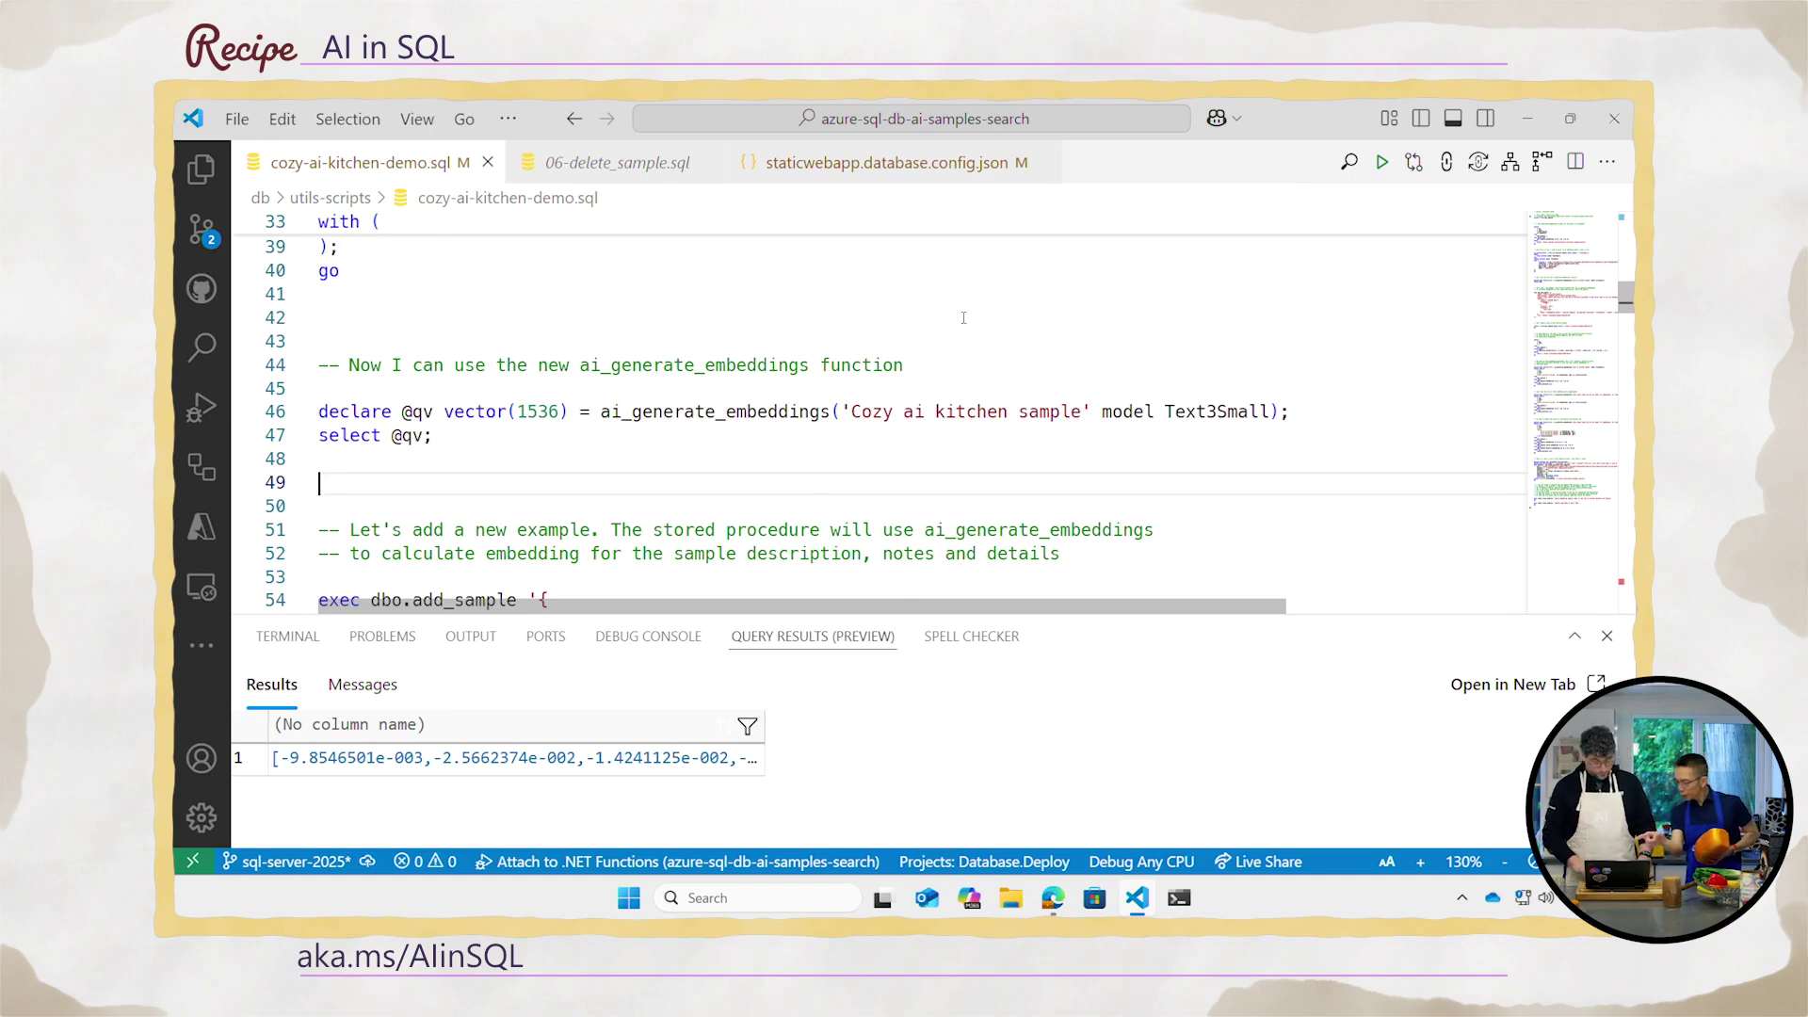
click(1212, 397)
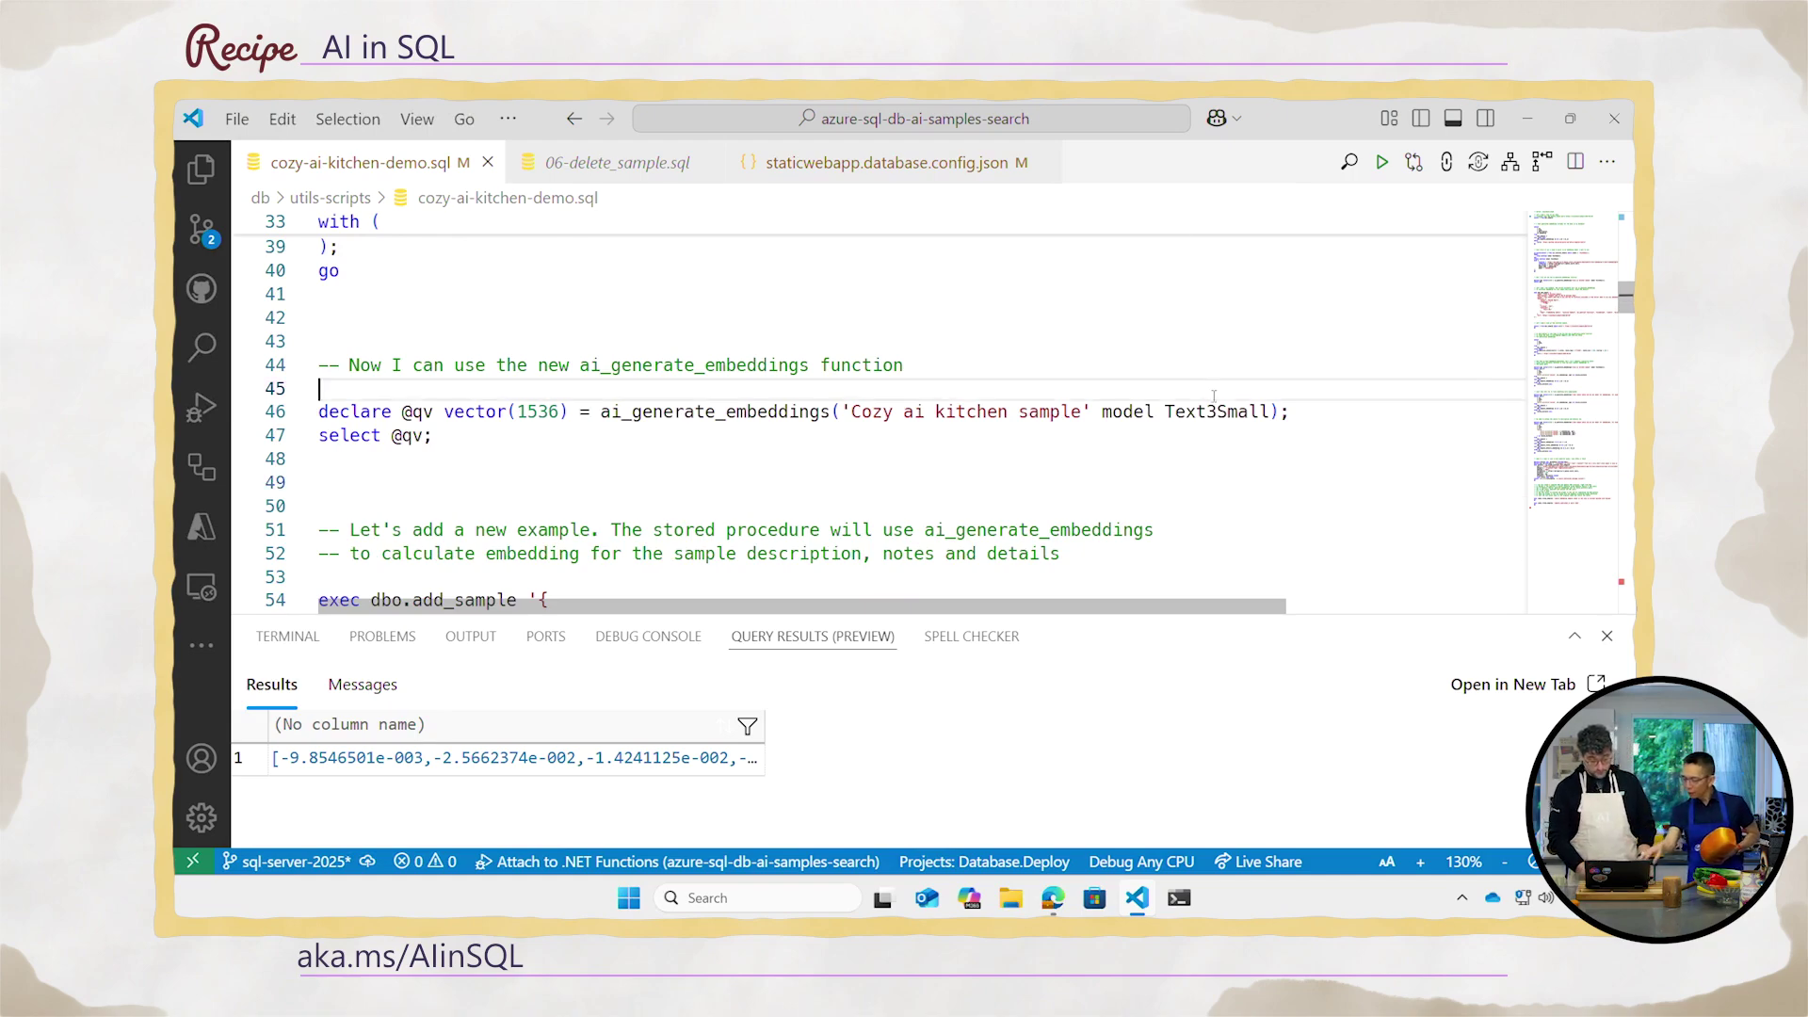
double_click(1212, 411)
scroll(880, 274, up, 2)
scroll(880, 274, up, 3)
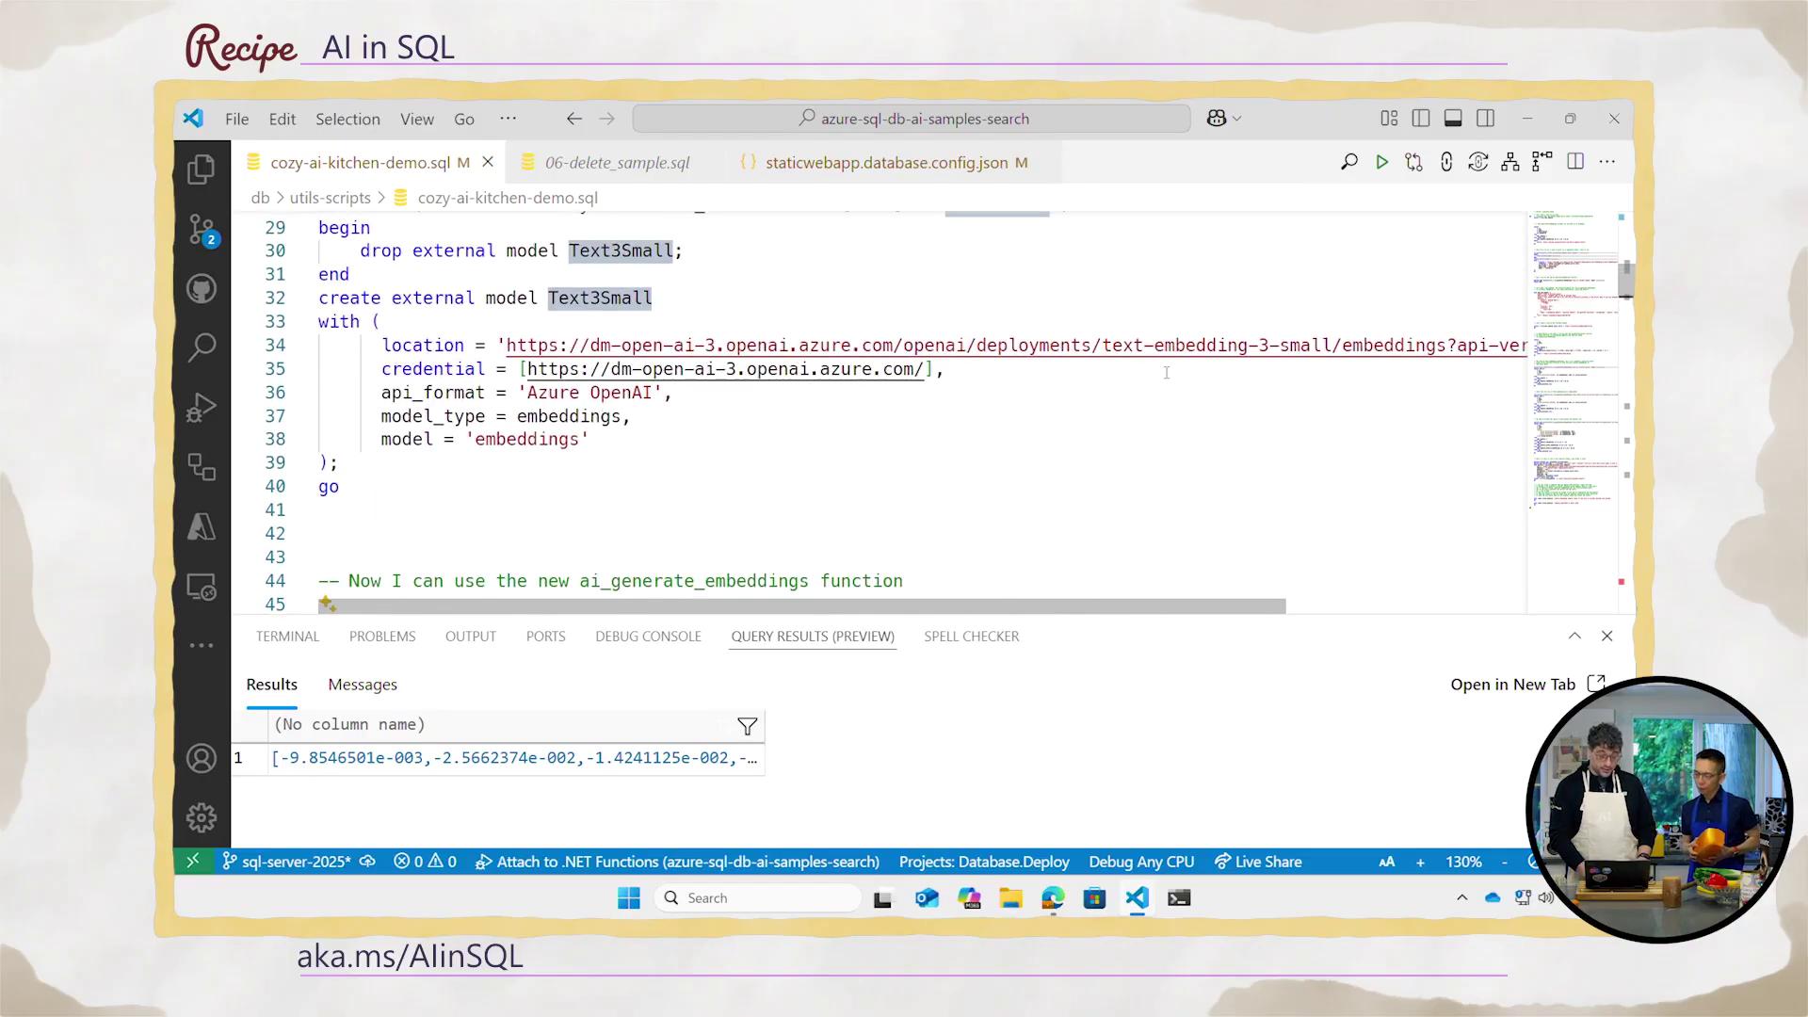
drag(1116, 344, 1325, 344)
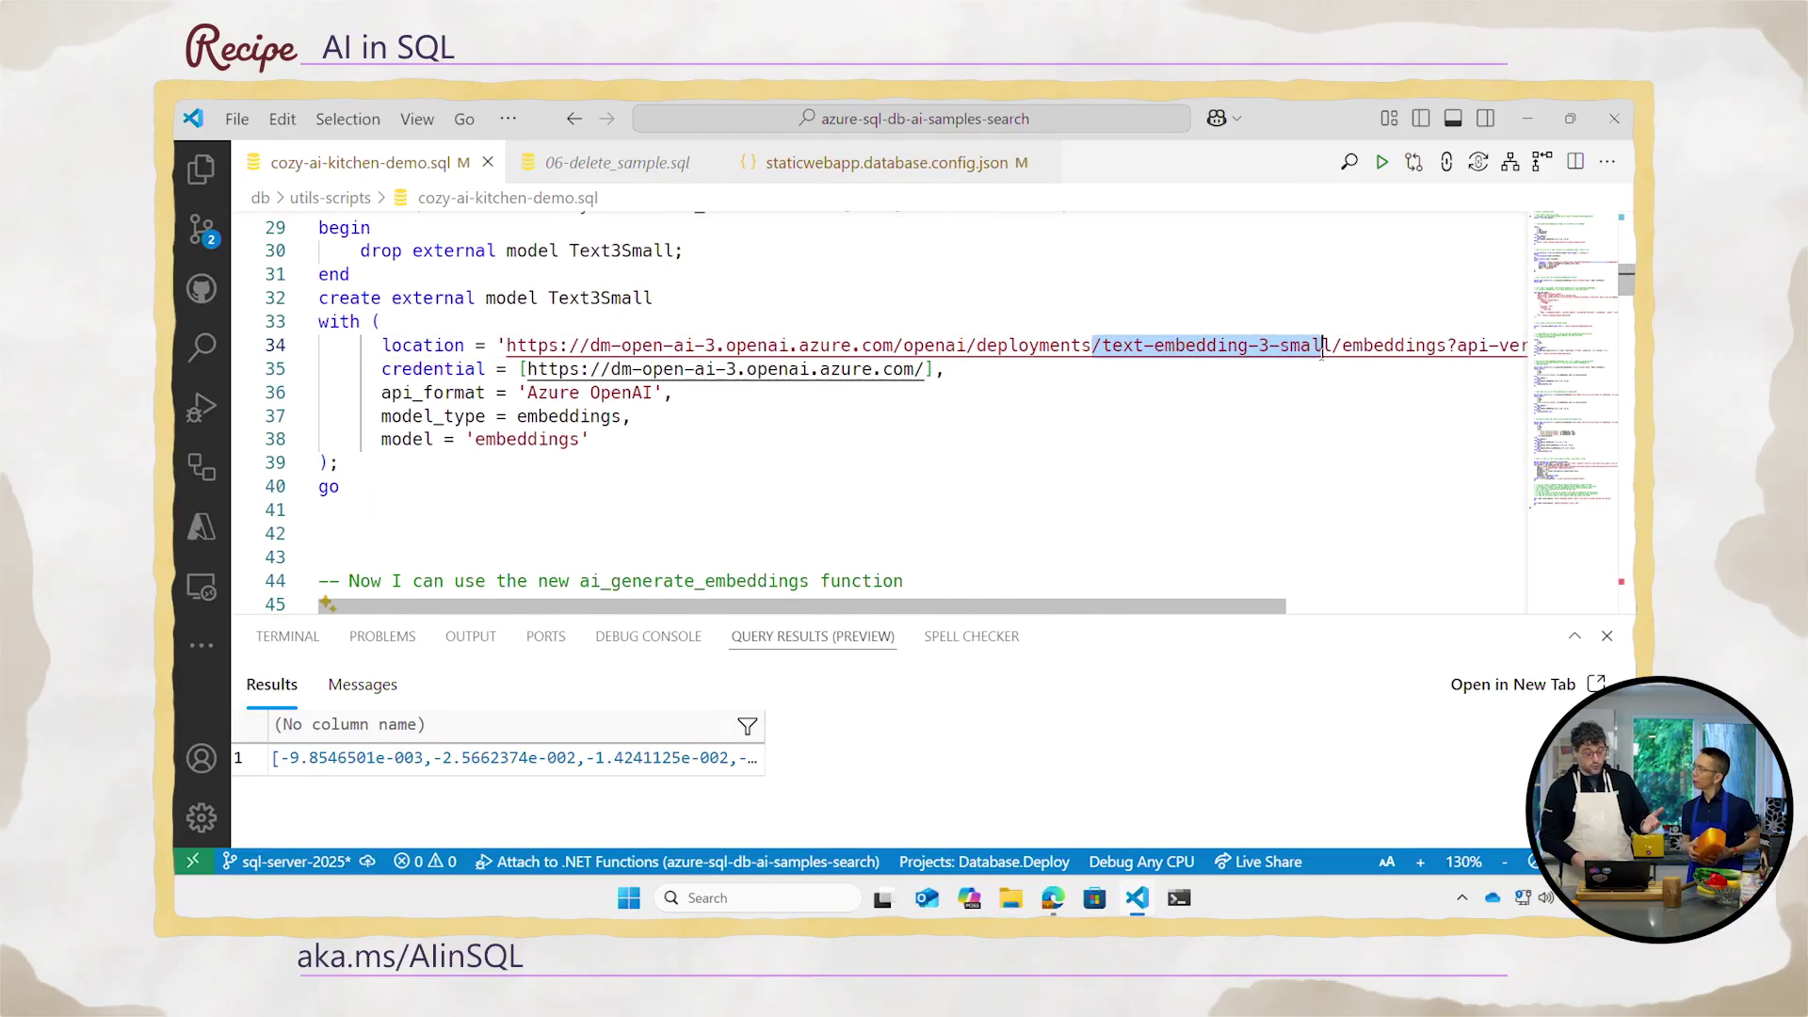
click(1312, 391)
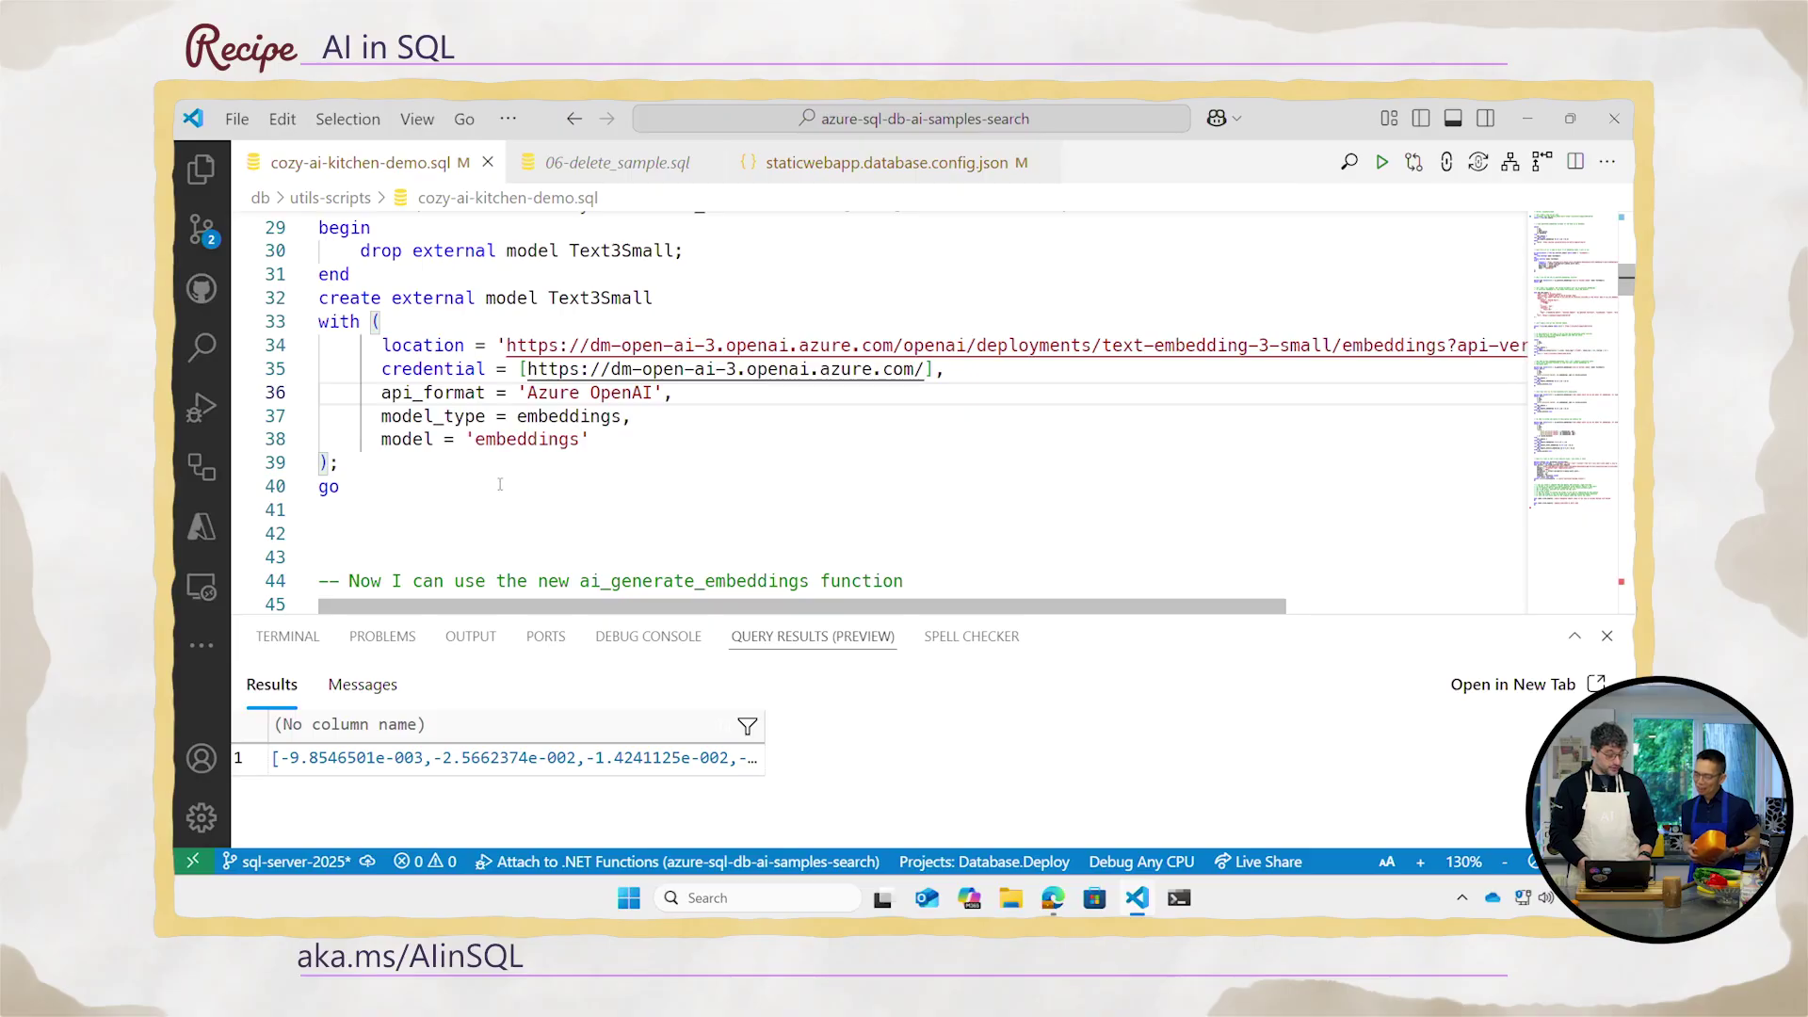
mouse_move(500, 485)
mouse_down()
mouse_move(320, 321)
mouse_move(320, 299)
mouse_up()
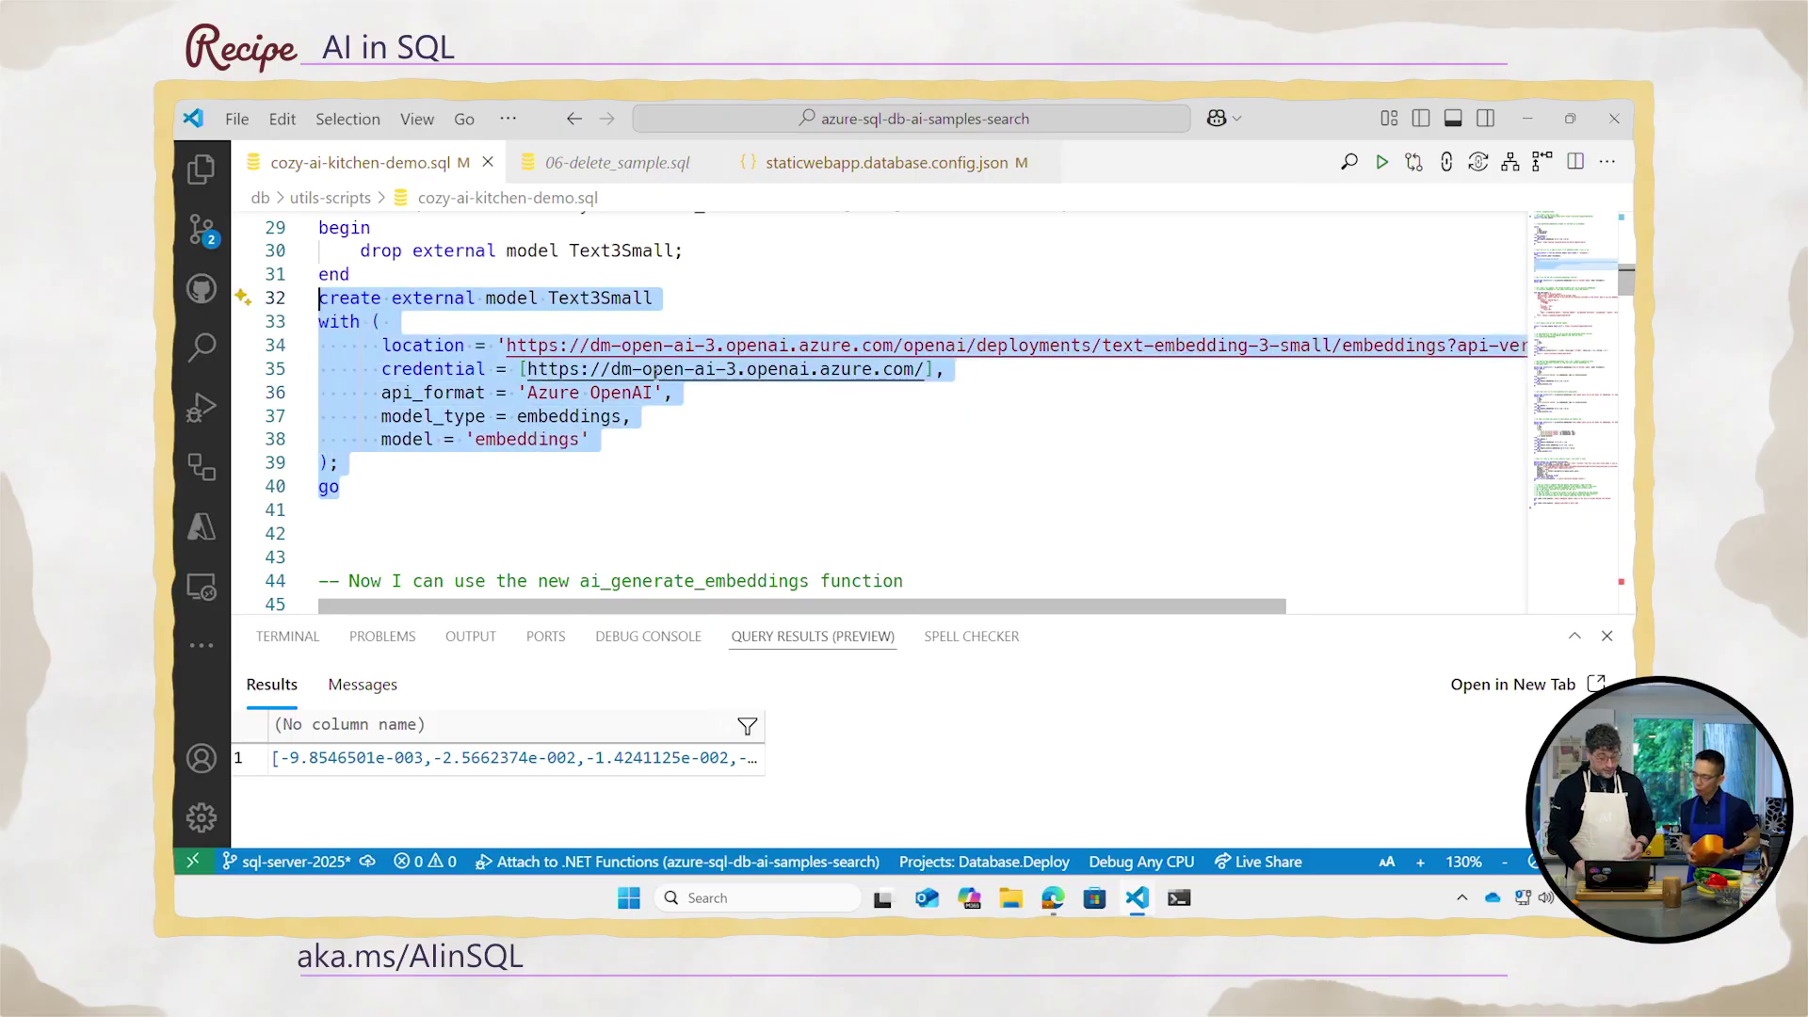
scroll(838, 510, down, 3)
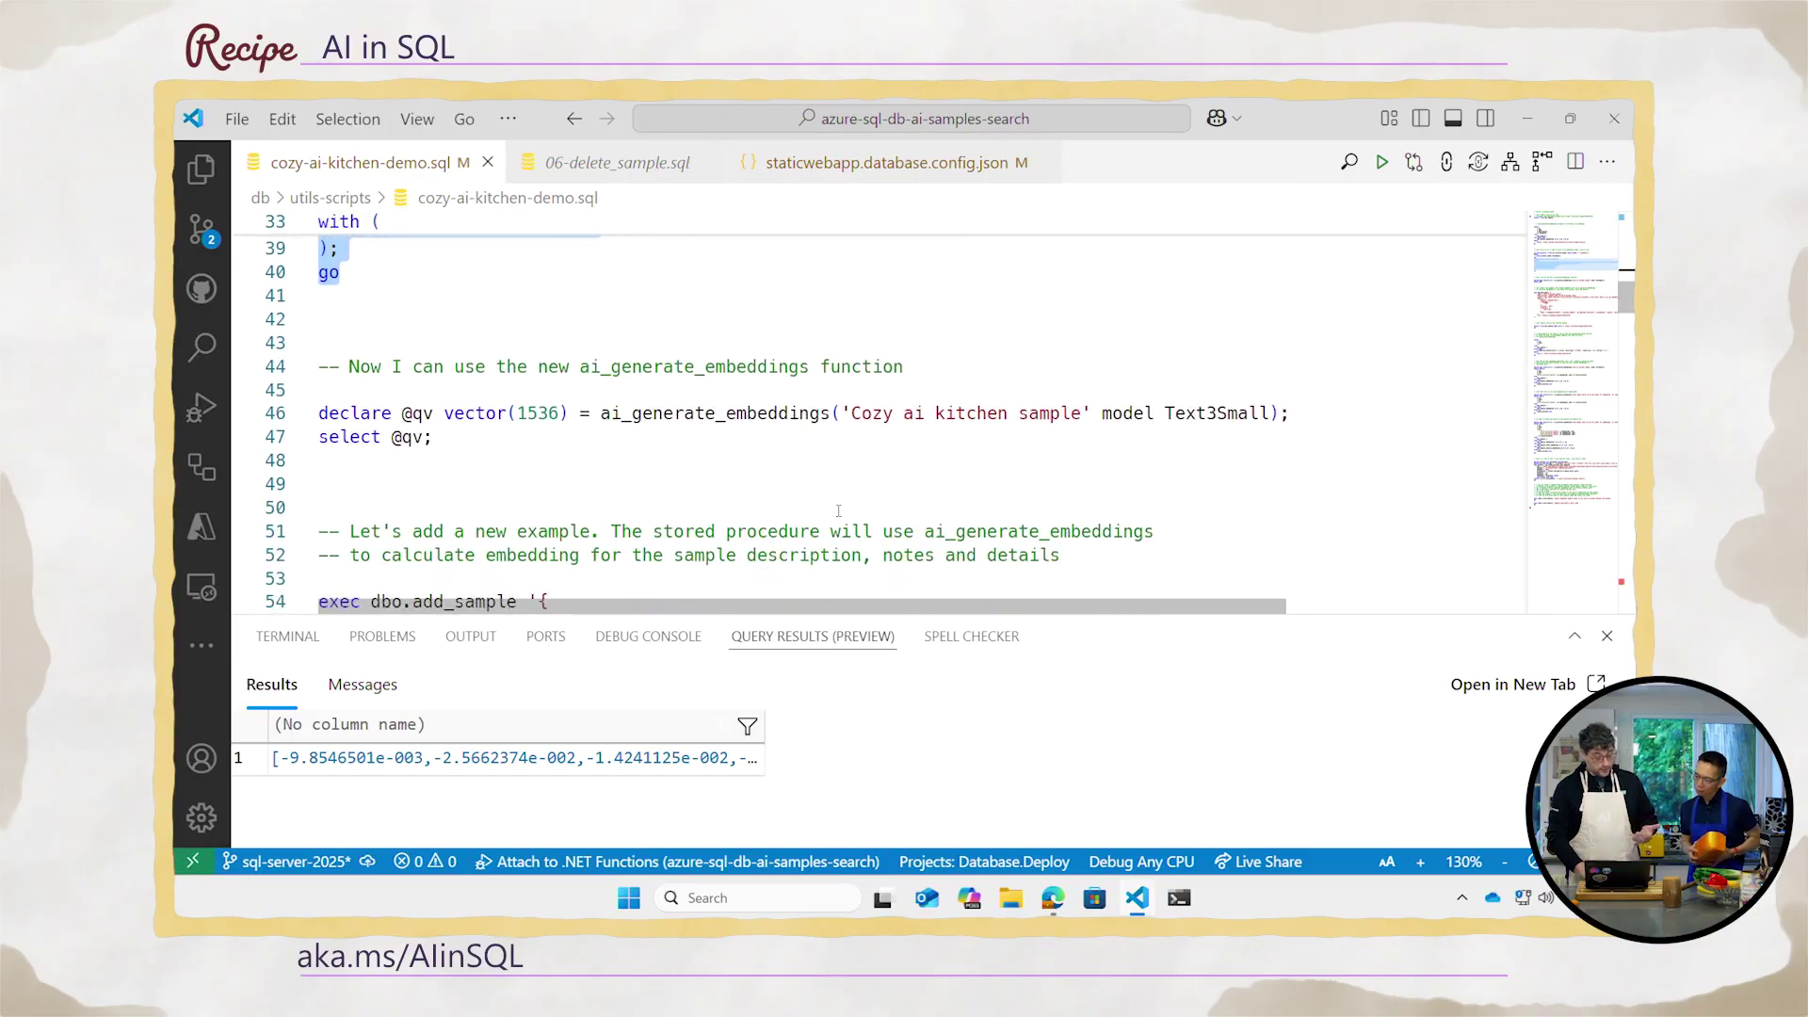
scroll(764, 464, down, 2)
scroll(762, 465, down, 2)
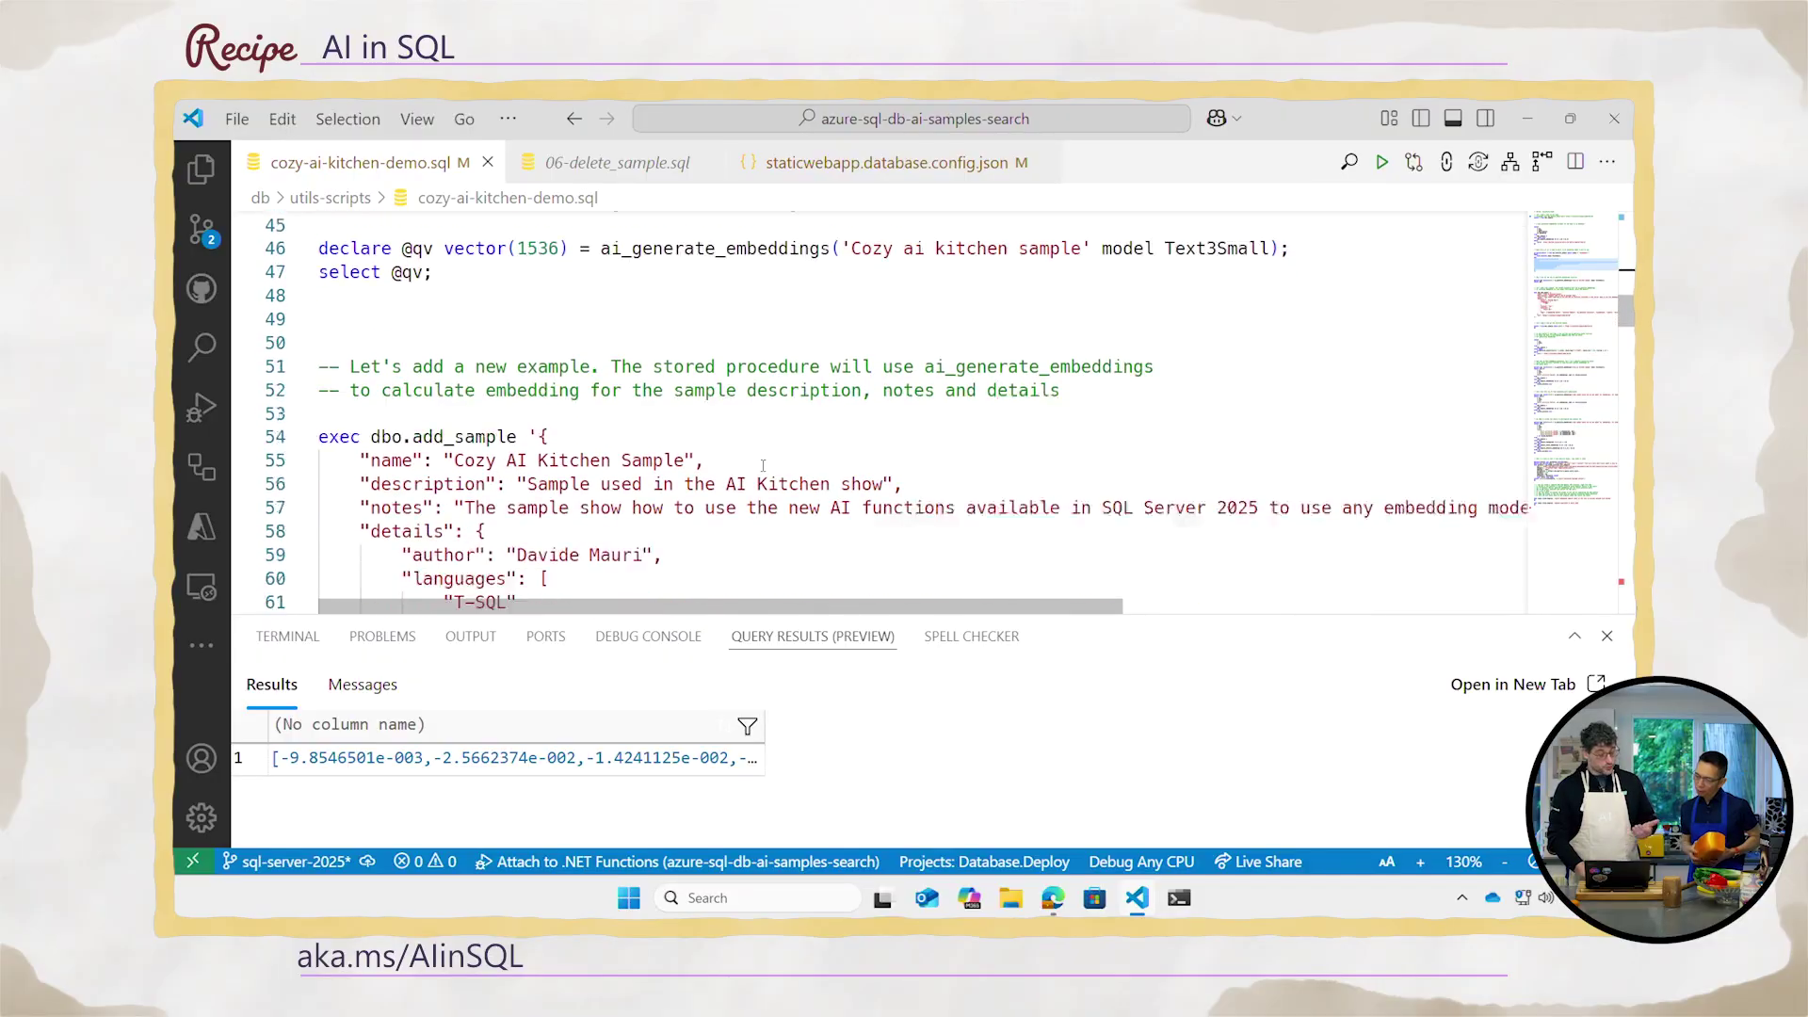
- Execute the exec dbo.add_sample block (lines 53–70) to insert Cozy AI Kitchen Sample
click(532, 365)
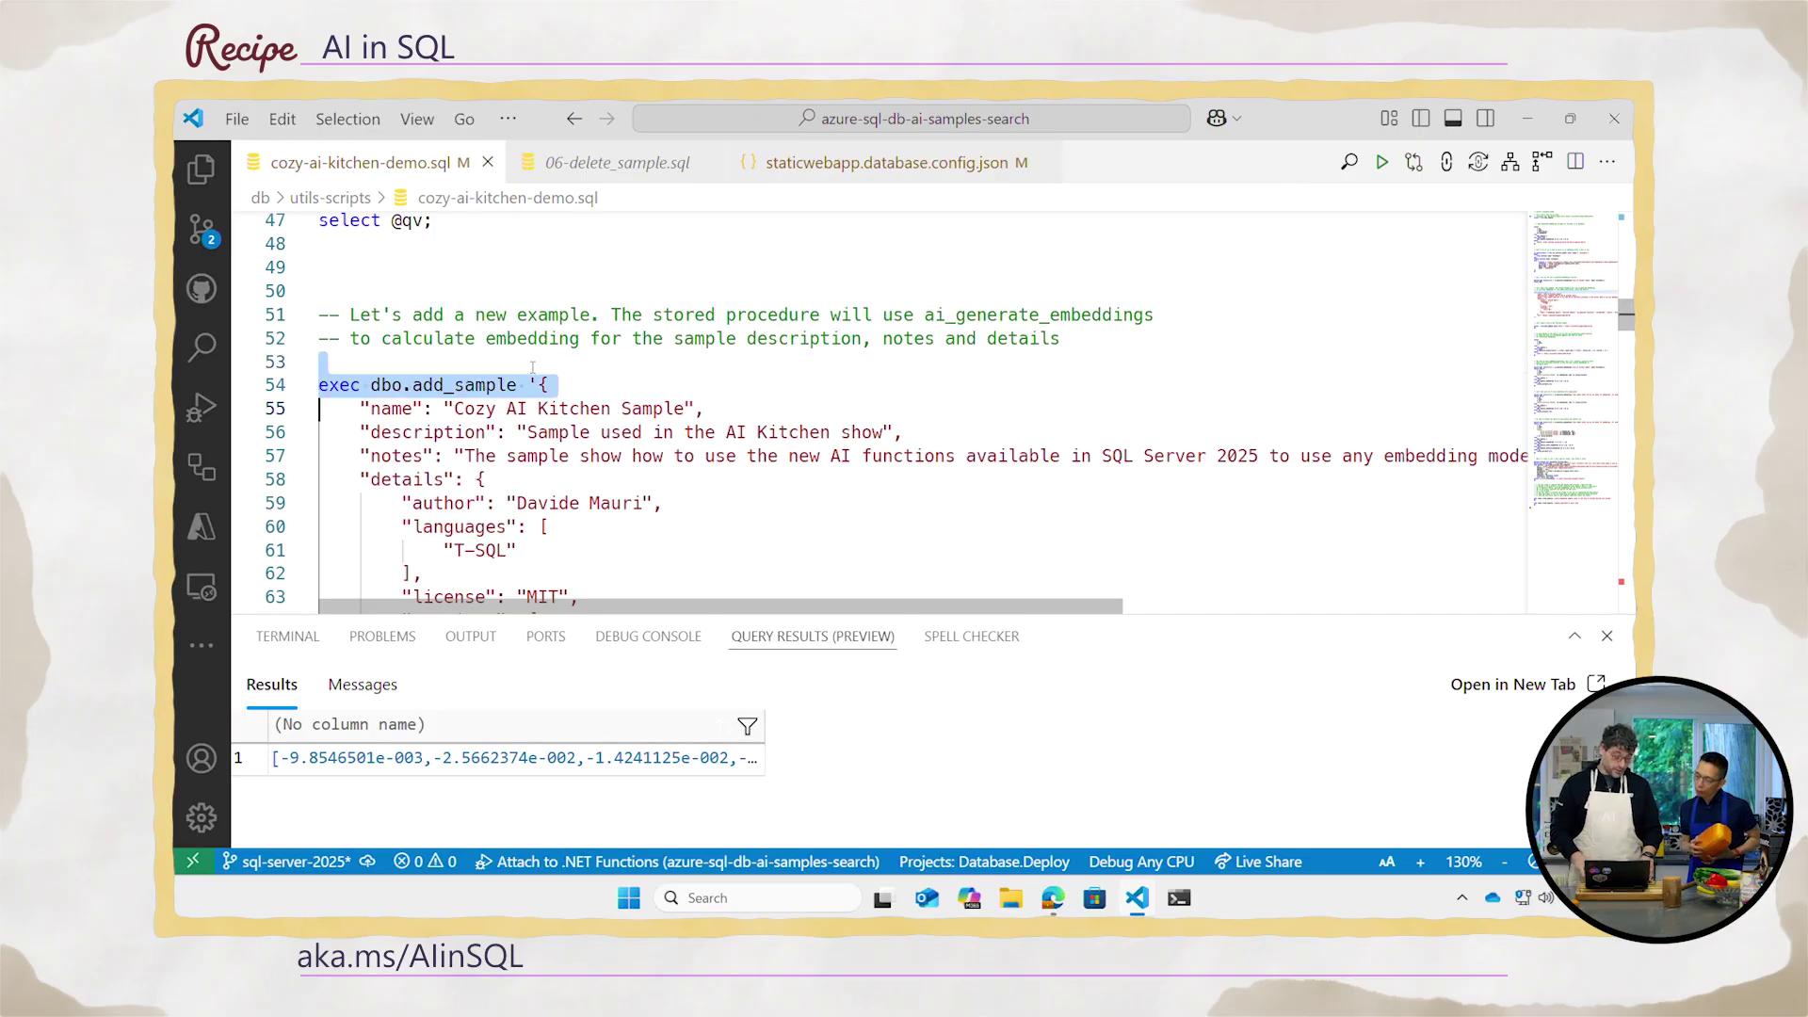
key(shift+Down)
key(shift+Down)
key(shift+Down)
key(shift+Down)
key(shift+Down)
key(shift+Down)
key(shift+Down)
key(shift+Down)
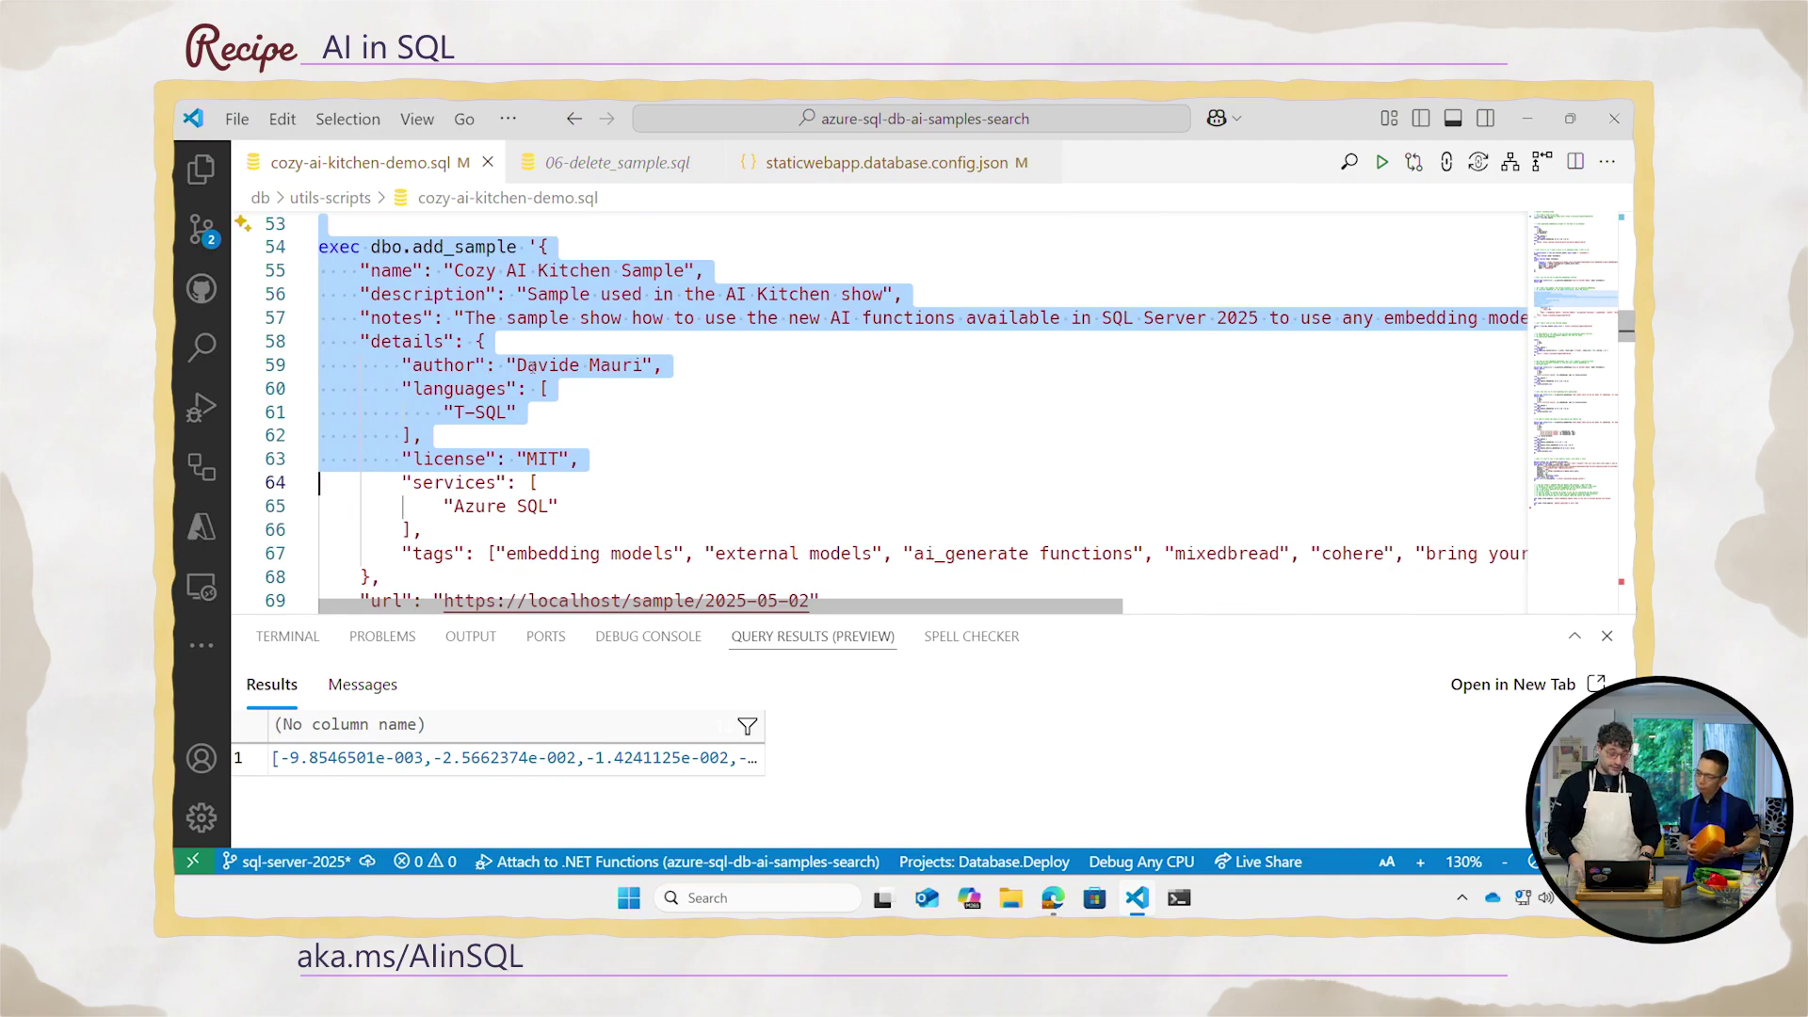
key(shift+Down)
key(shift+Down)
key(shift+Down)
key(shift+Down)
key(shift+Down)
key(shift+Down)
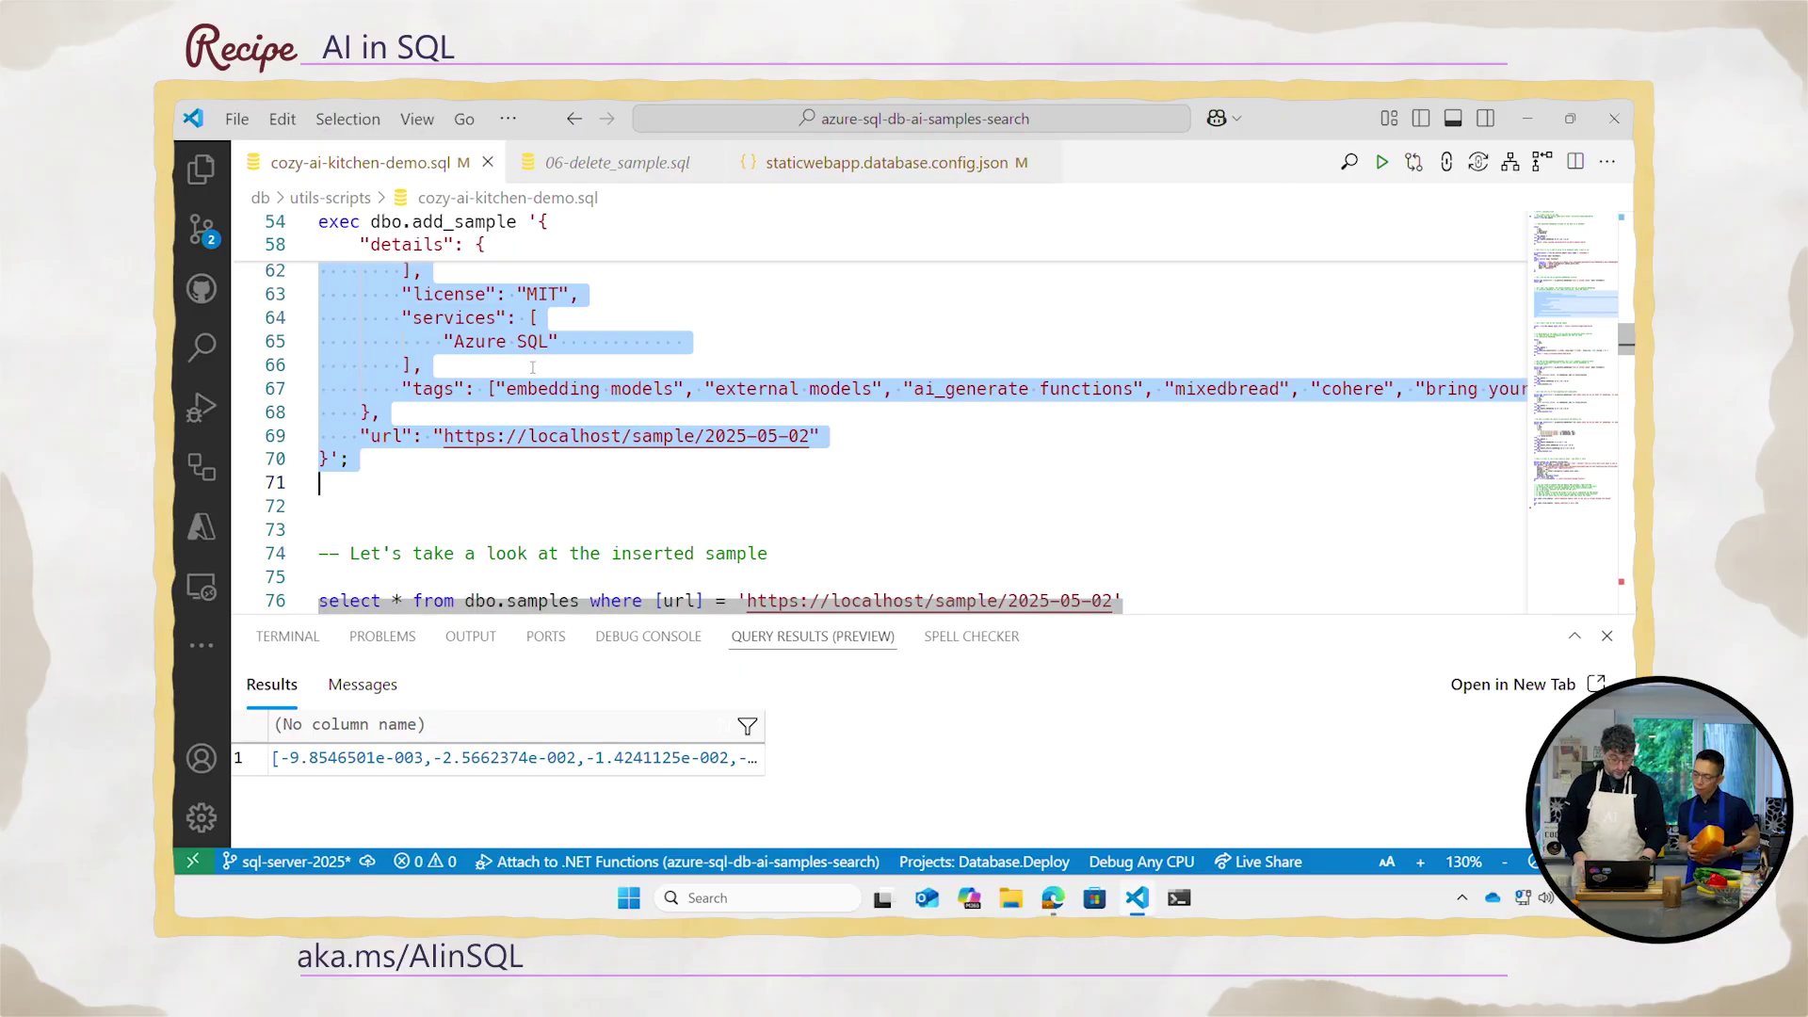
key(ctrl+shift+e)
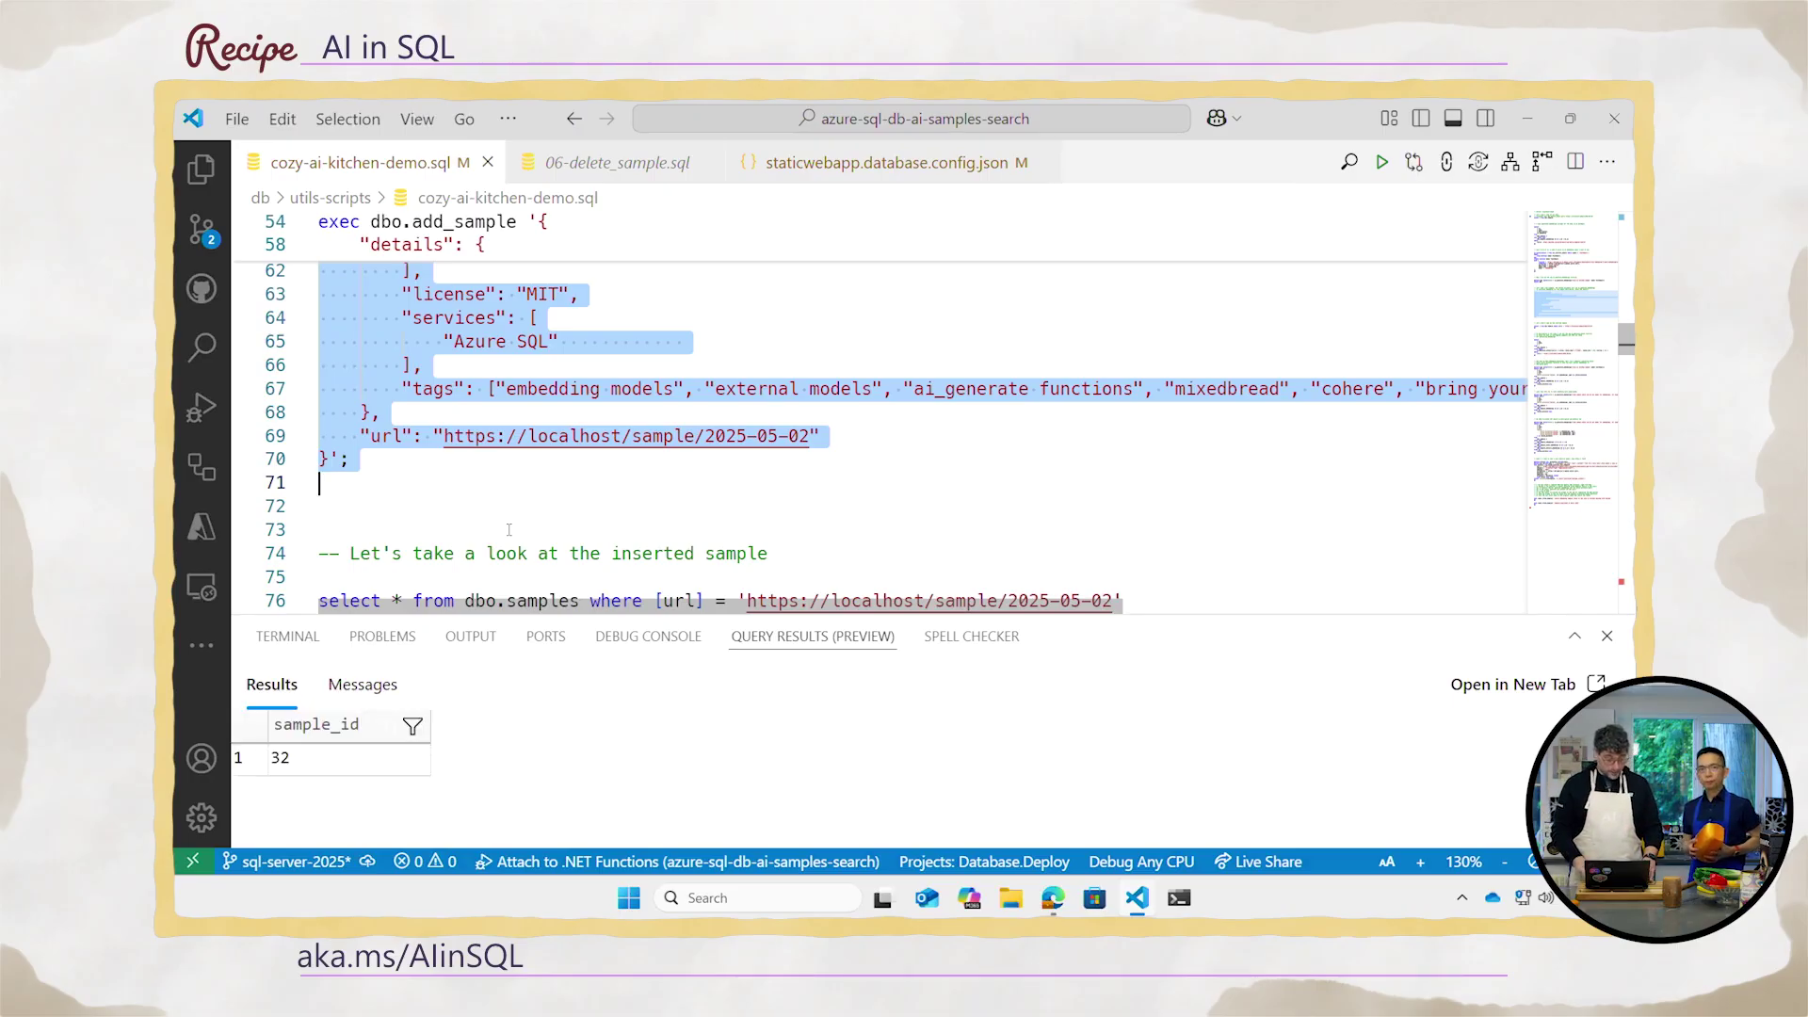
key(Down)
key(Down)
key(Down)
- Run the lookup query on lines 76–77 and inspect the sample's description and details
key(shift+Down)
key(shift+Down)
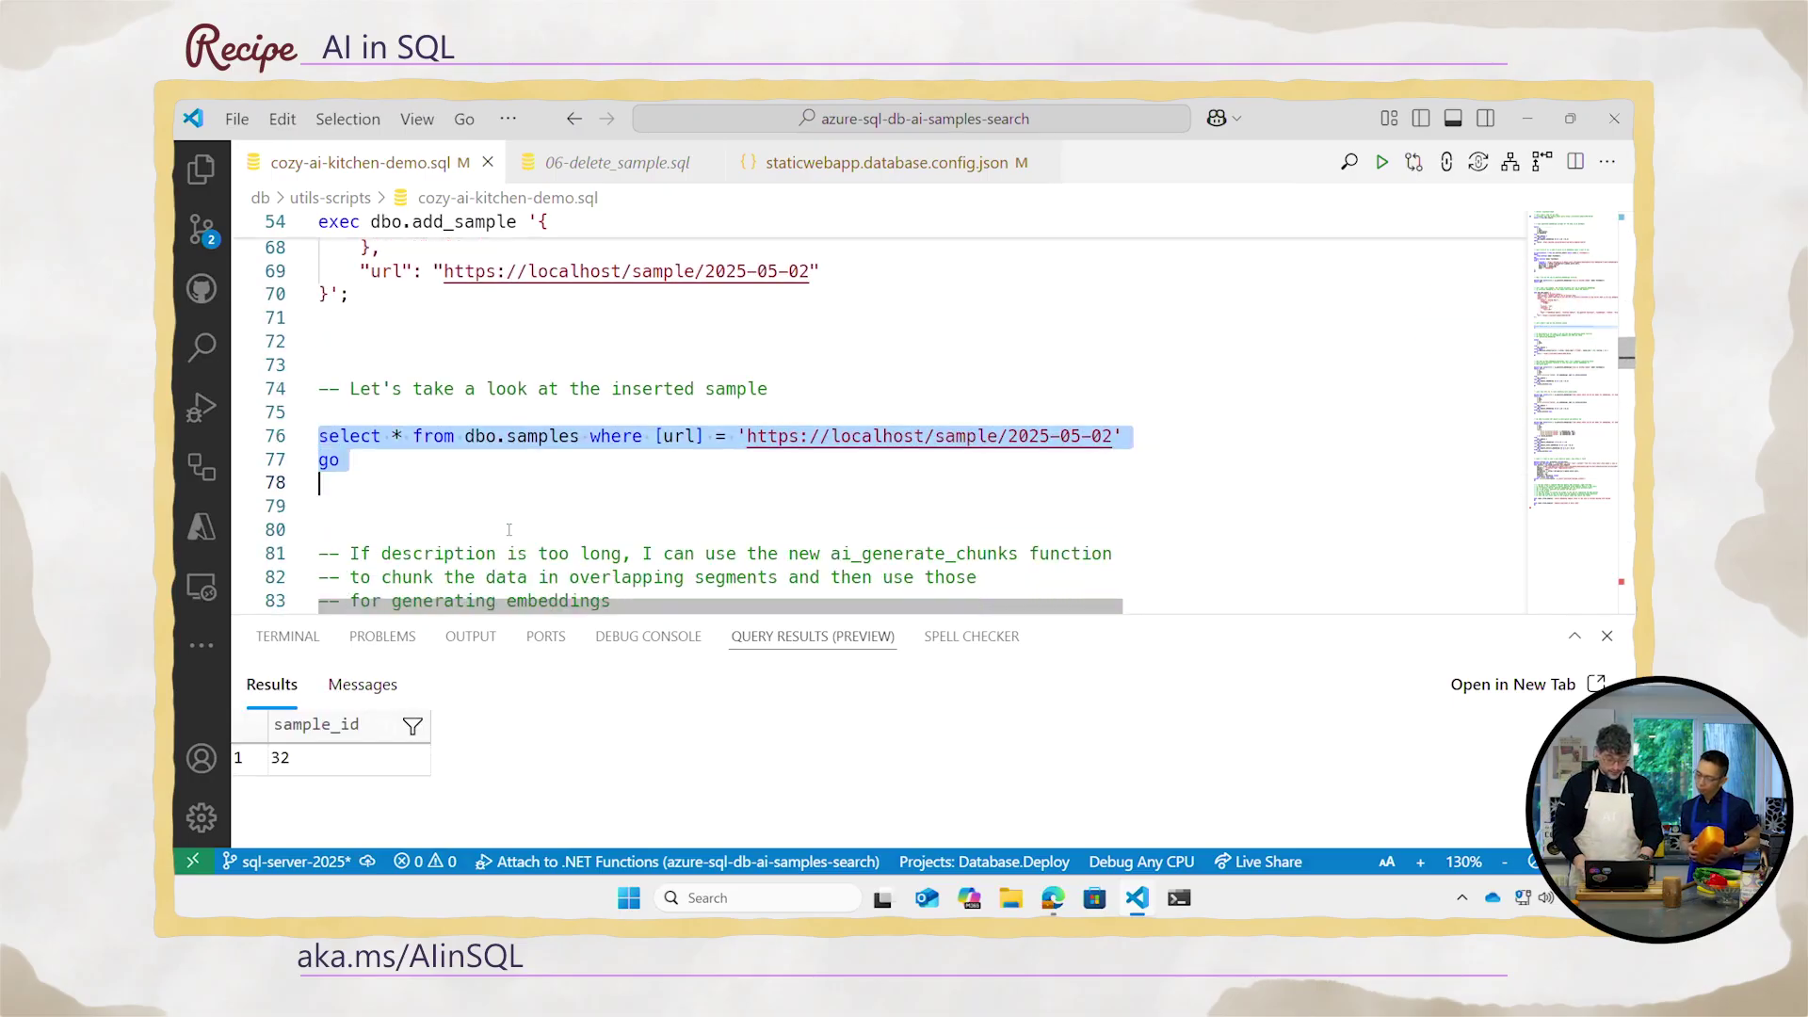
key(ctrl+shift+e)
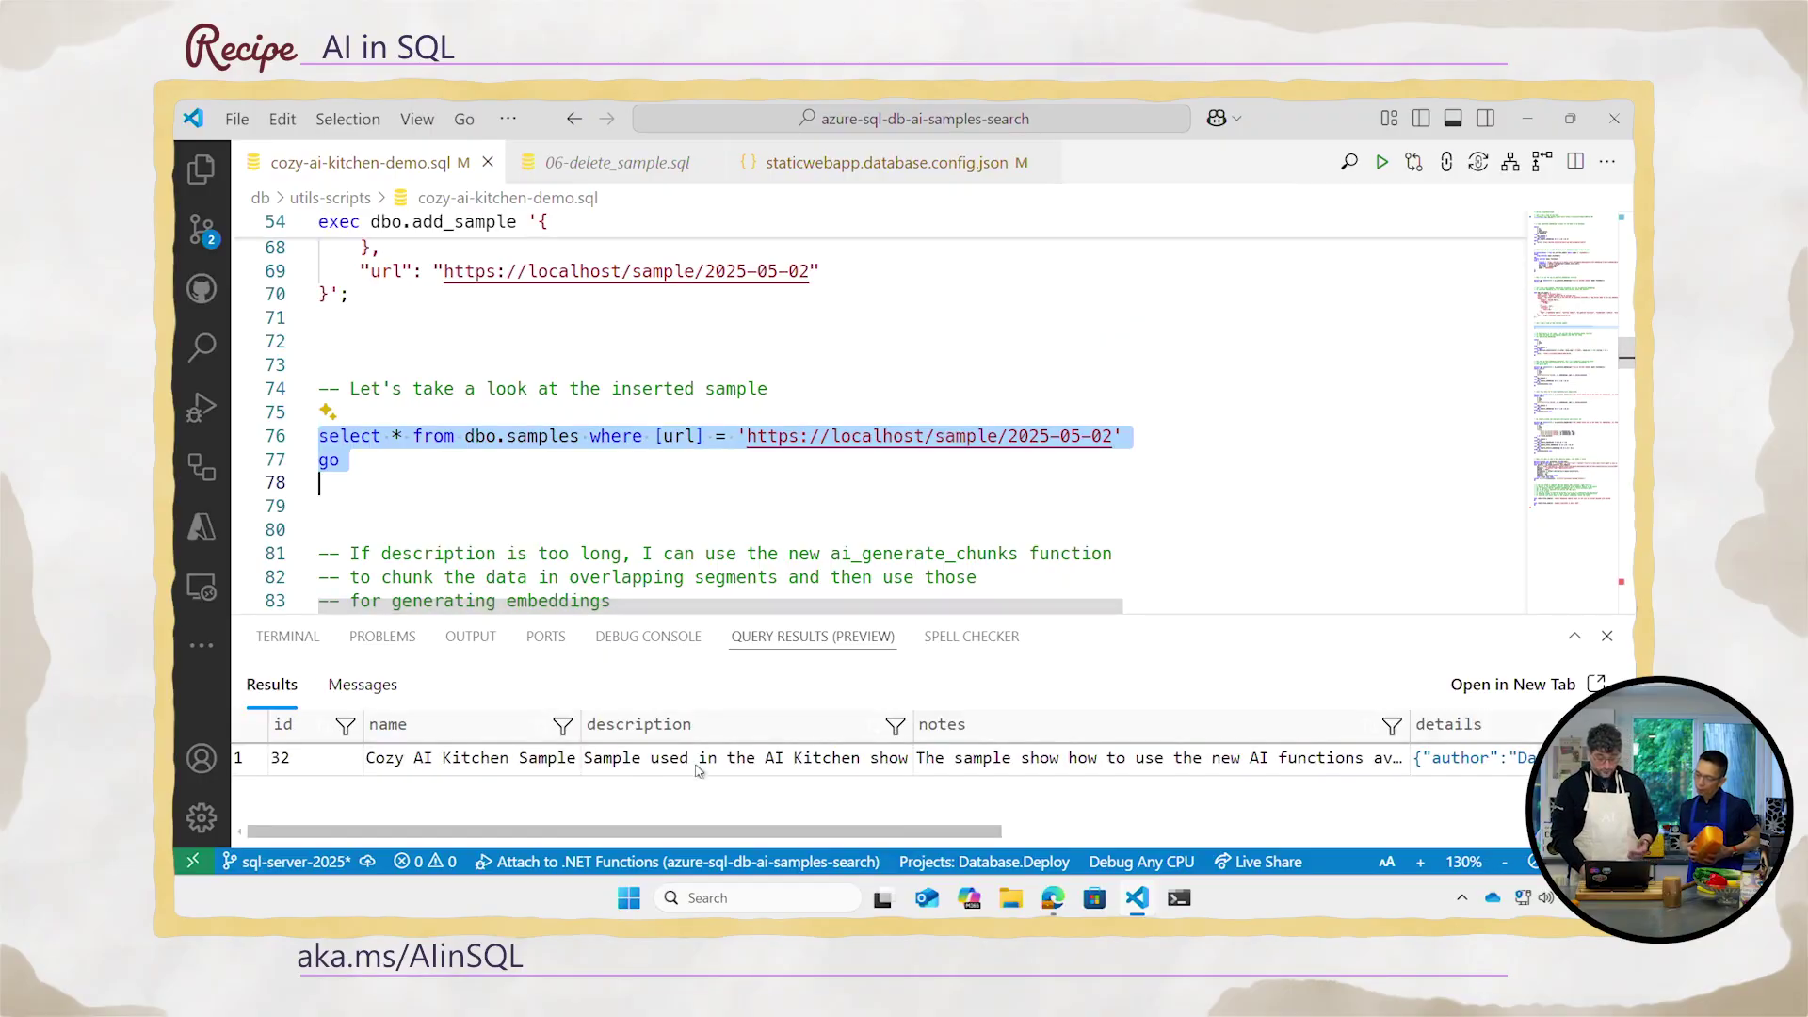
click(728, 770)
drag(848, 830, 1272, 833)
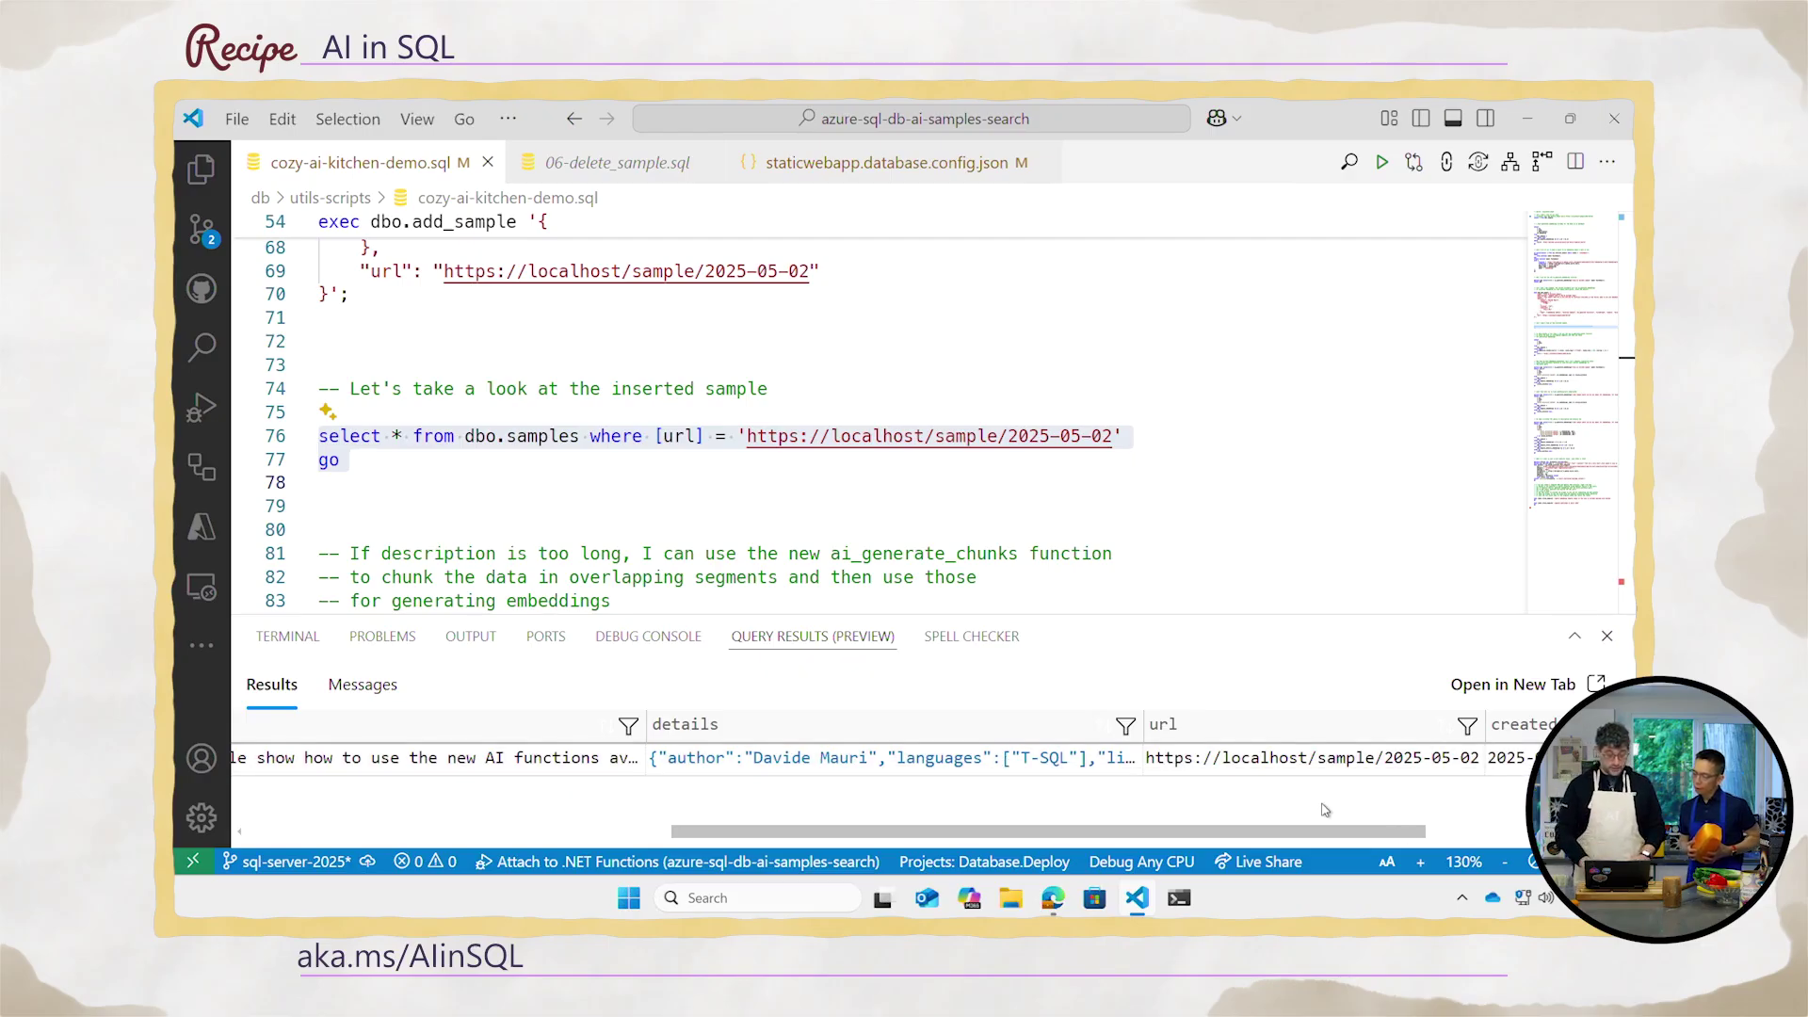
click(742, 482)
scroll(741, 481, down, 2)
- Select the ai_generate_chunks chunking query
key(Down)
key(Down)
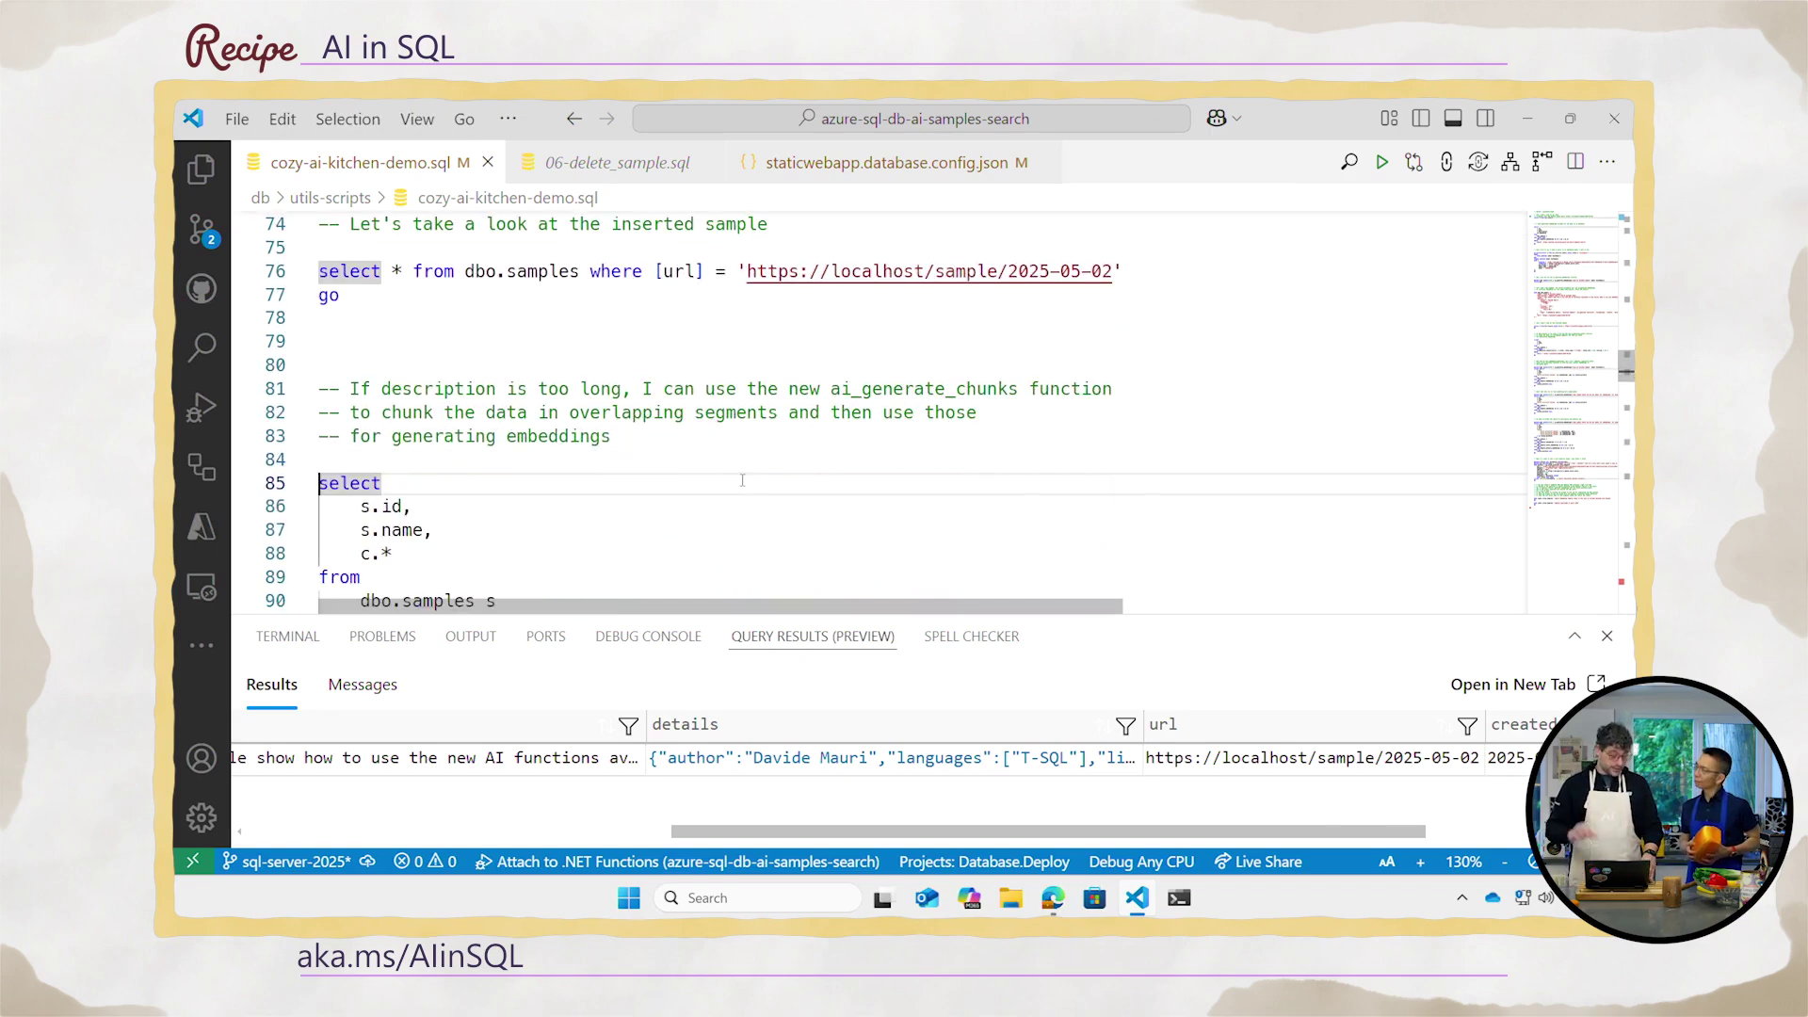
key(shift+Down)
key(shift+Down)
key(shift+Down)
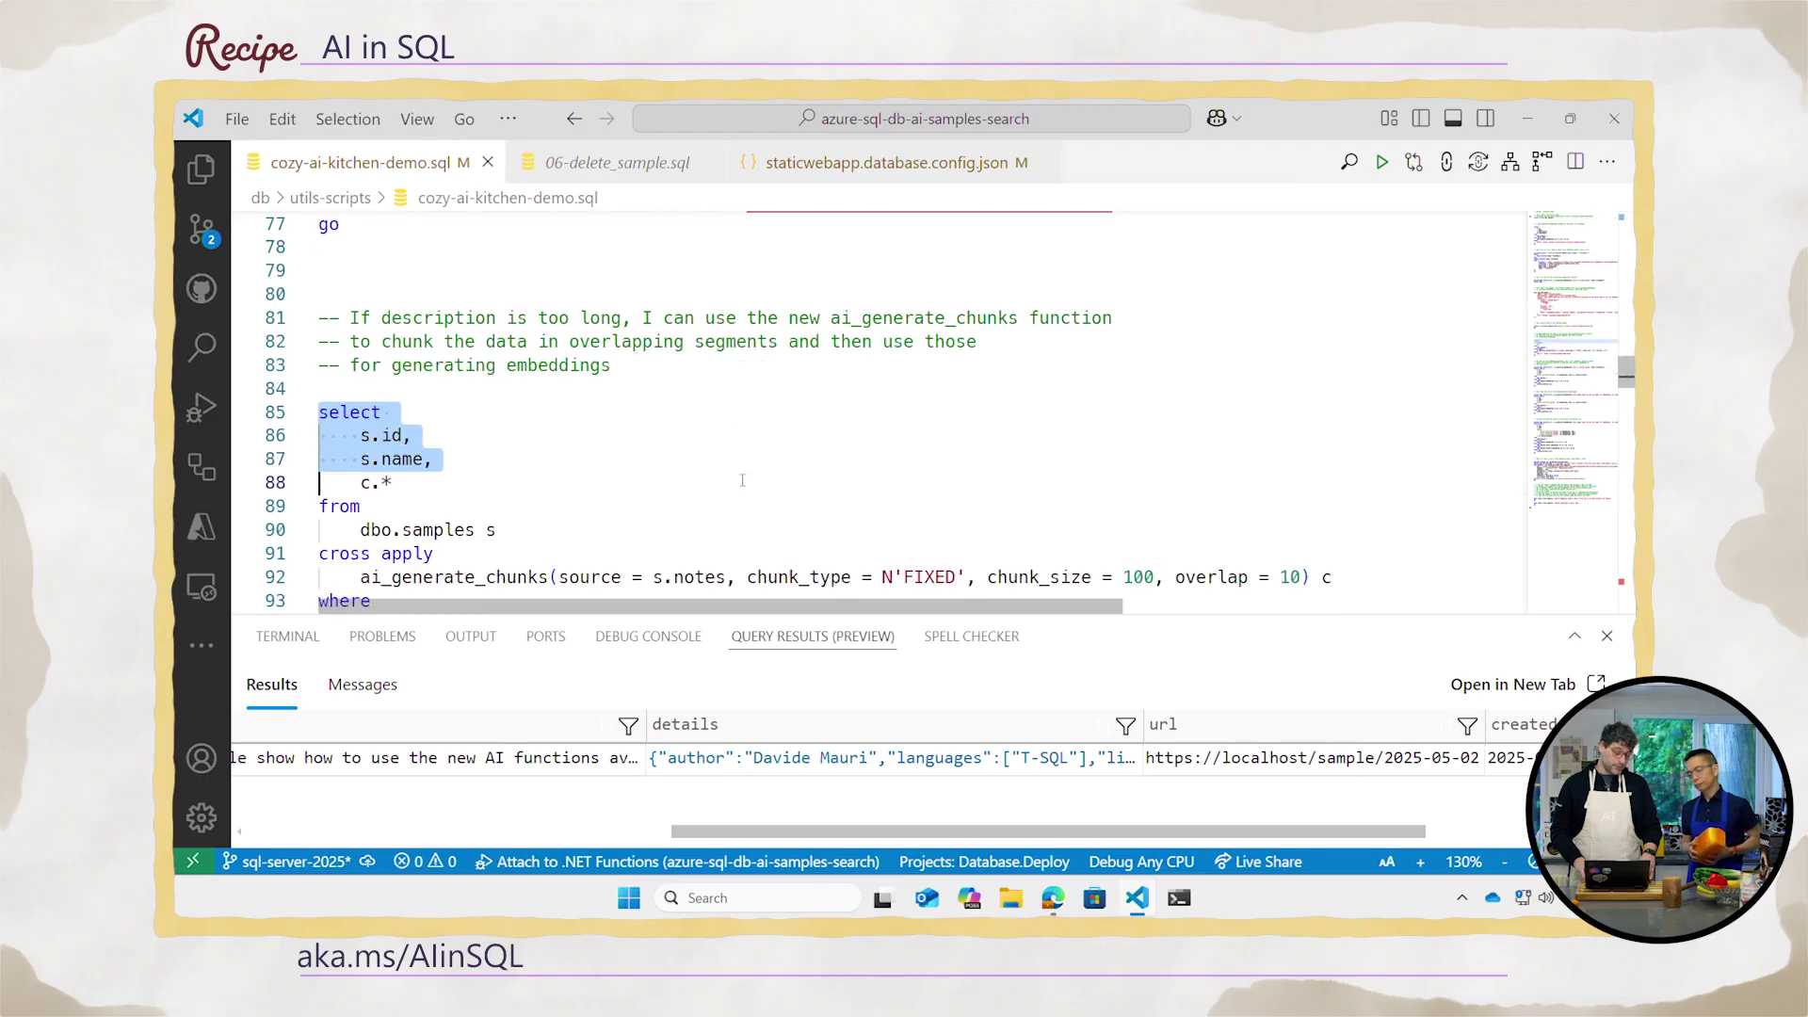
key(shift+Down)
key(shift+Down)
key(shift+Down)
key(shift+Down)
key(shift+Down)
key(shift+Down)
key(shift+Down)
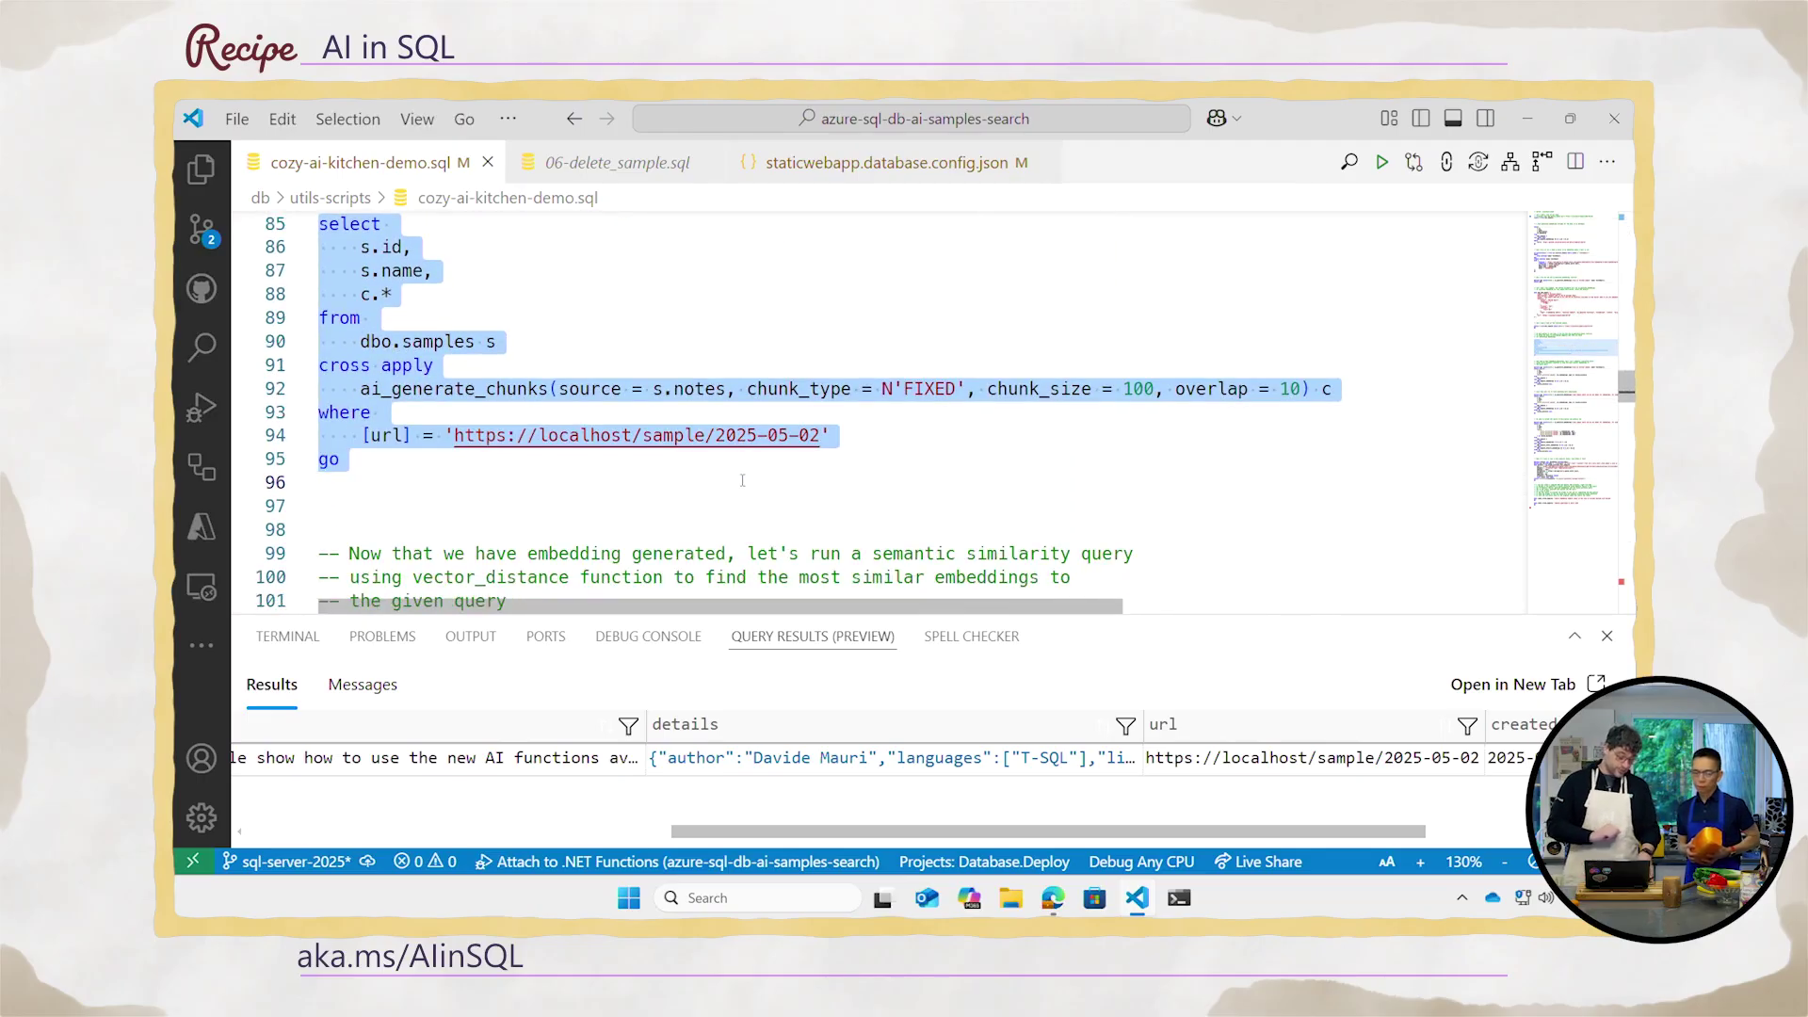
- Run the cross apply ai_generate_chunks query (lines 85–95), producing two chunks for sample 32
key(ctrl+shift+e)
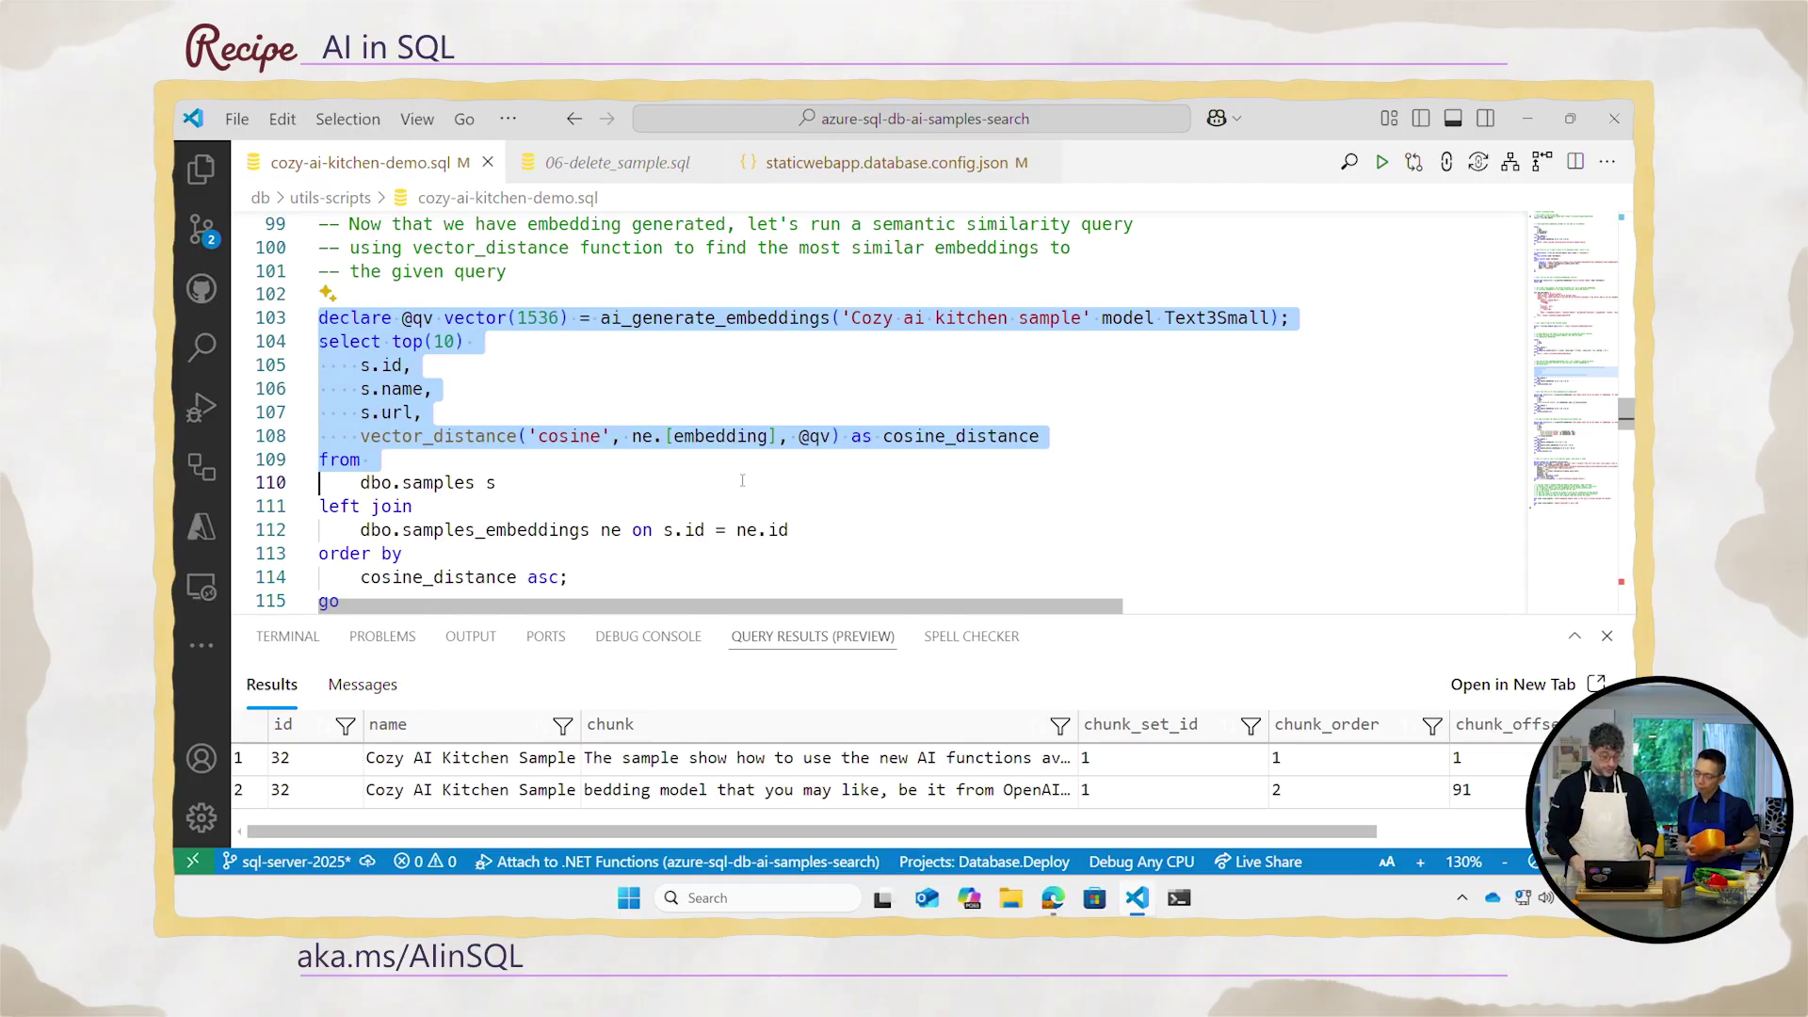
- Run the vector_distance query through line 115; Cozy AI Kitchen Sample ranks first at 0.178
key(shift+Down)
key(shift+Down)
key(shift+Down)
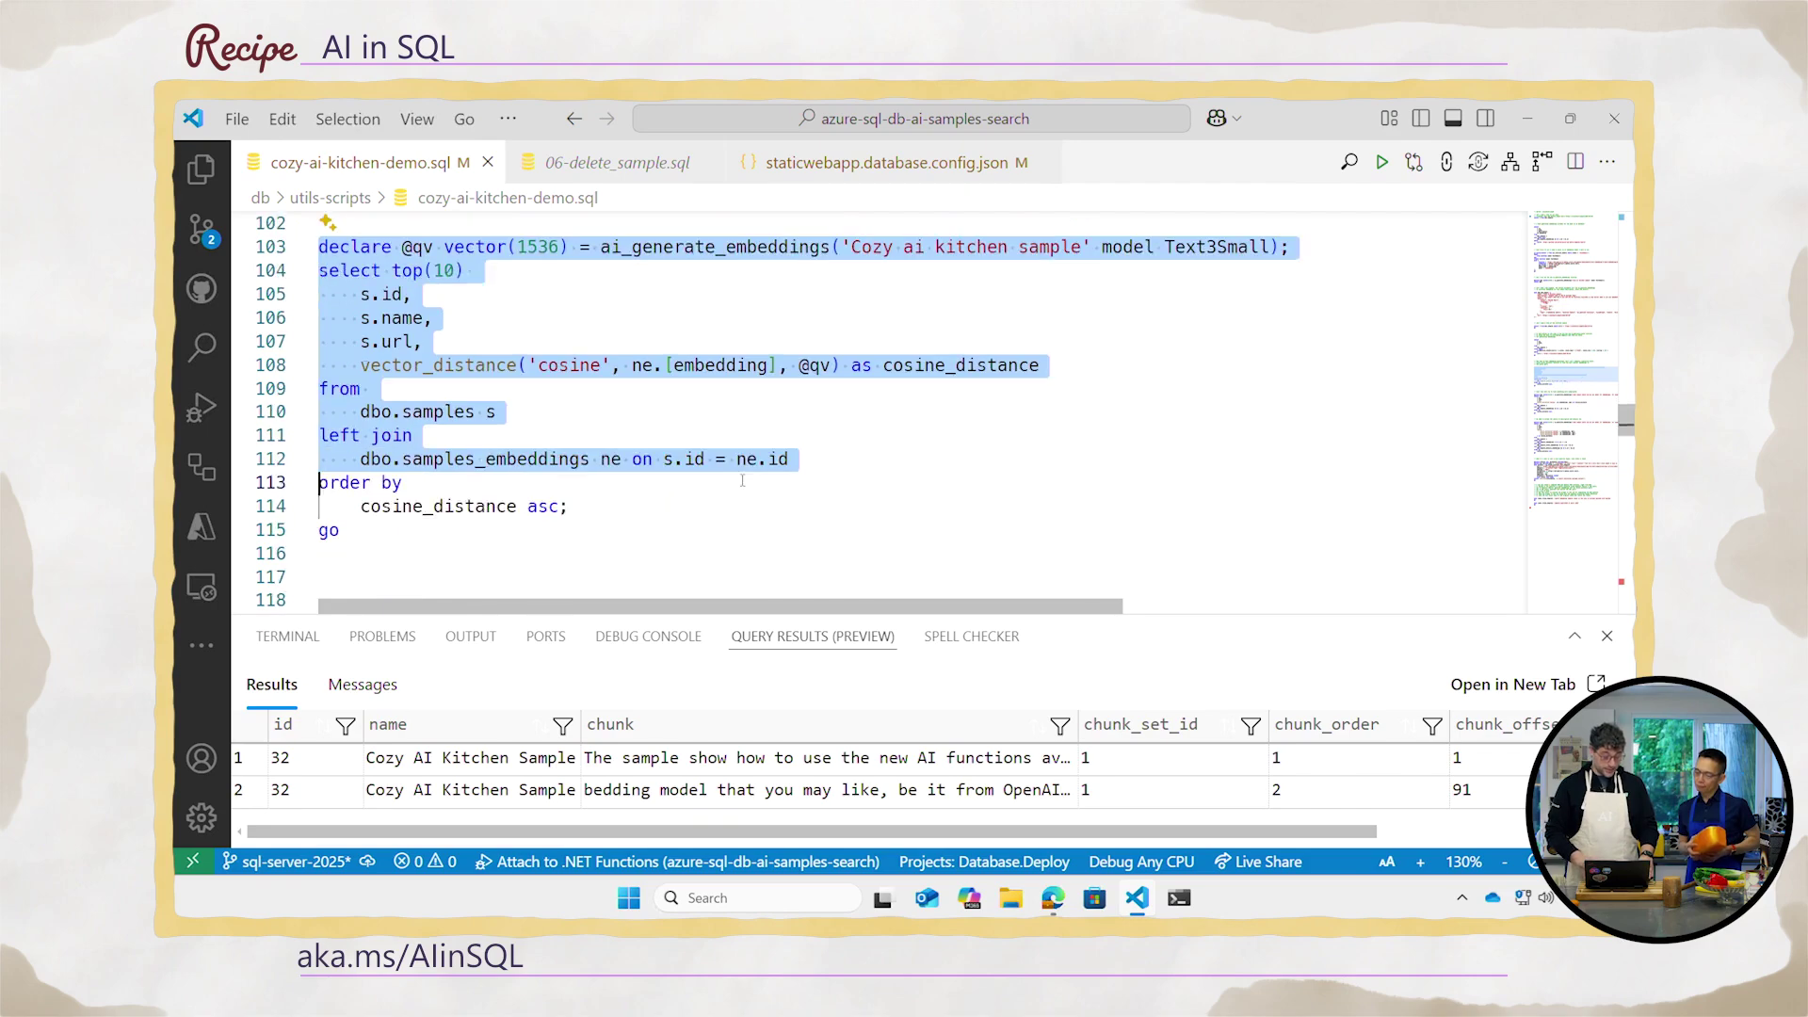
key(shift+Down)
key(shift+Down)
key(shift+Down)
key(ctrl+shift+e)
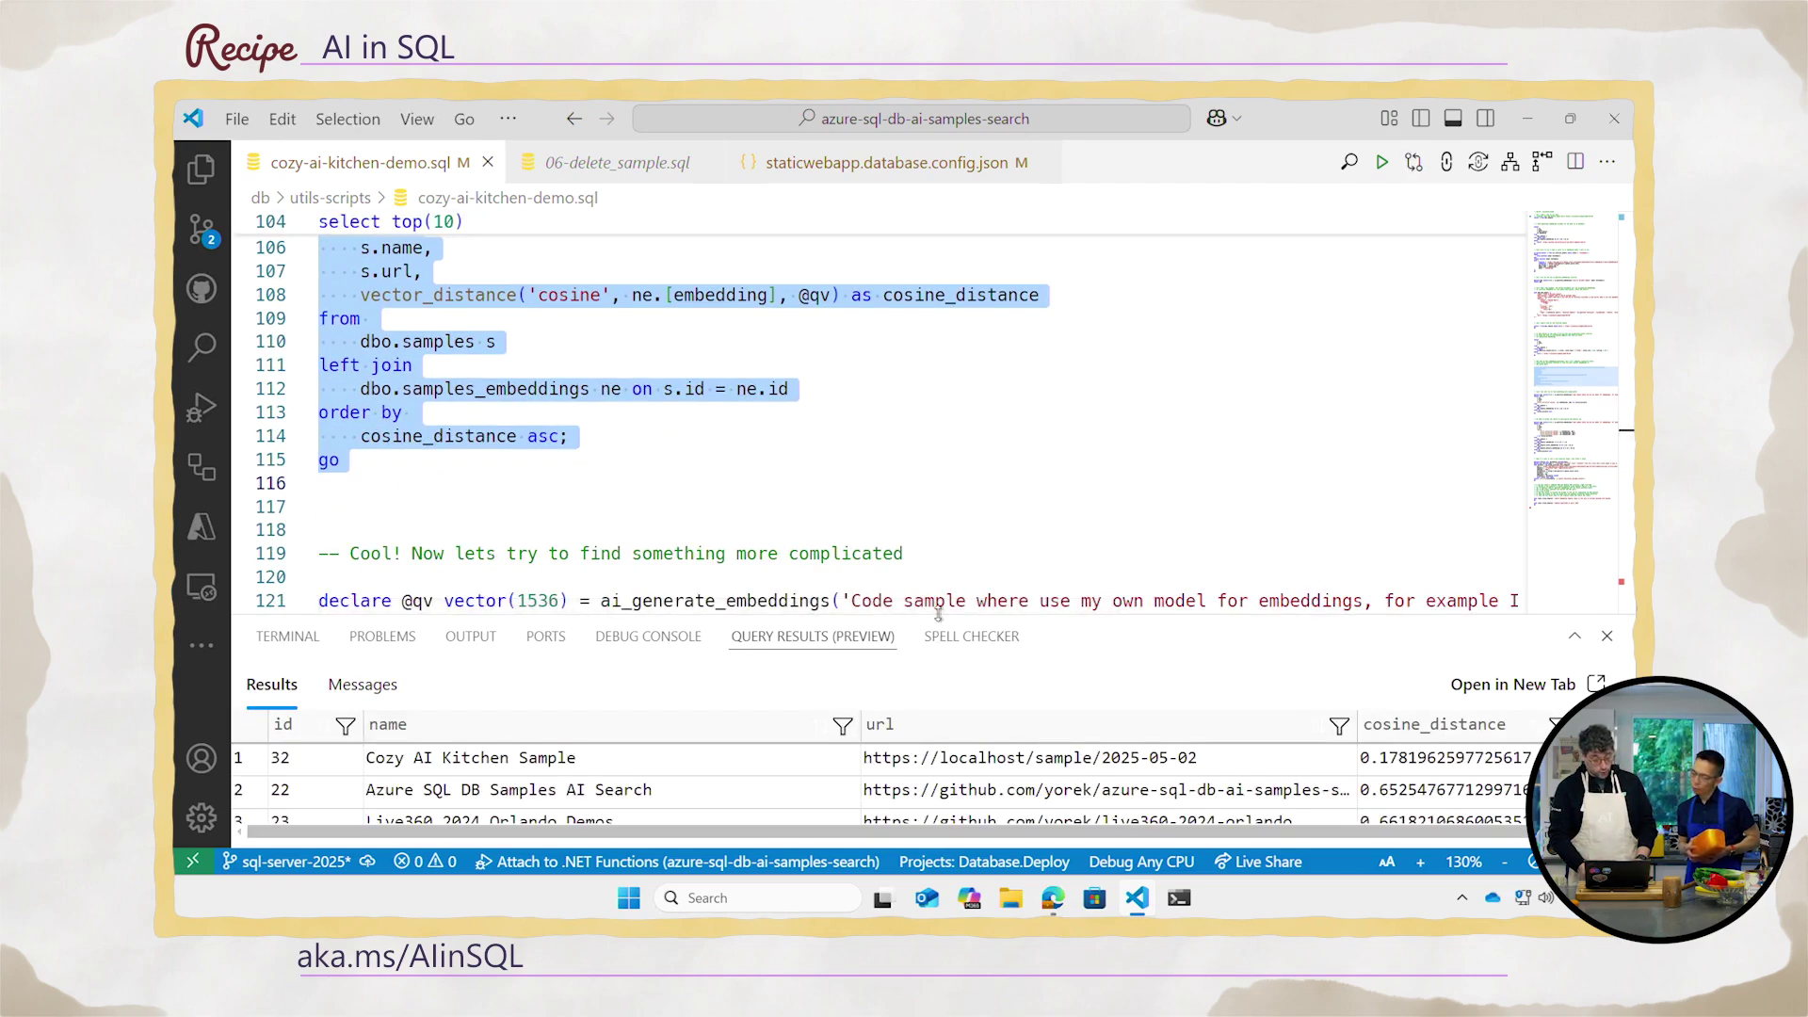
drag(949, 580, 975, 474)
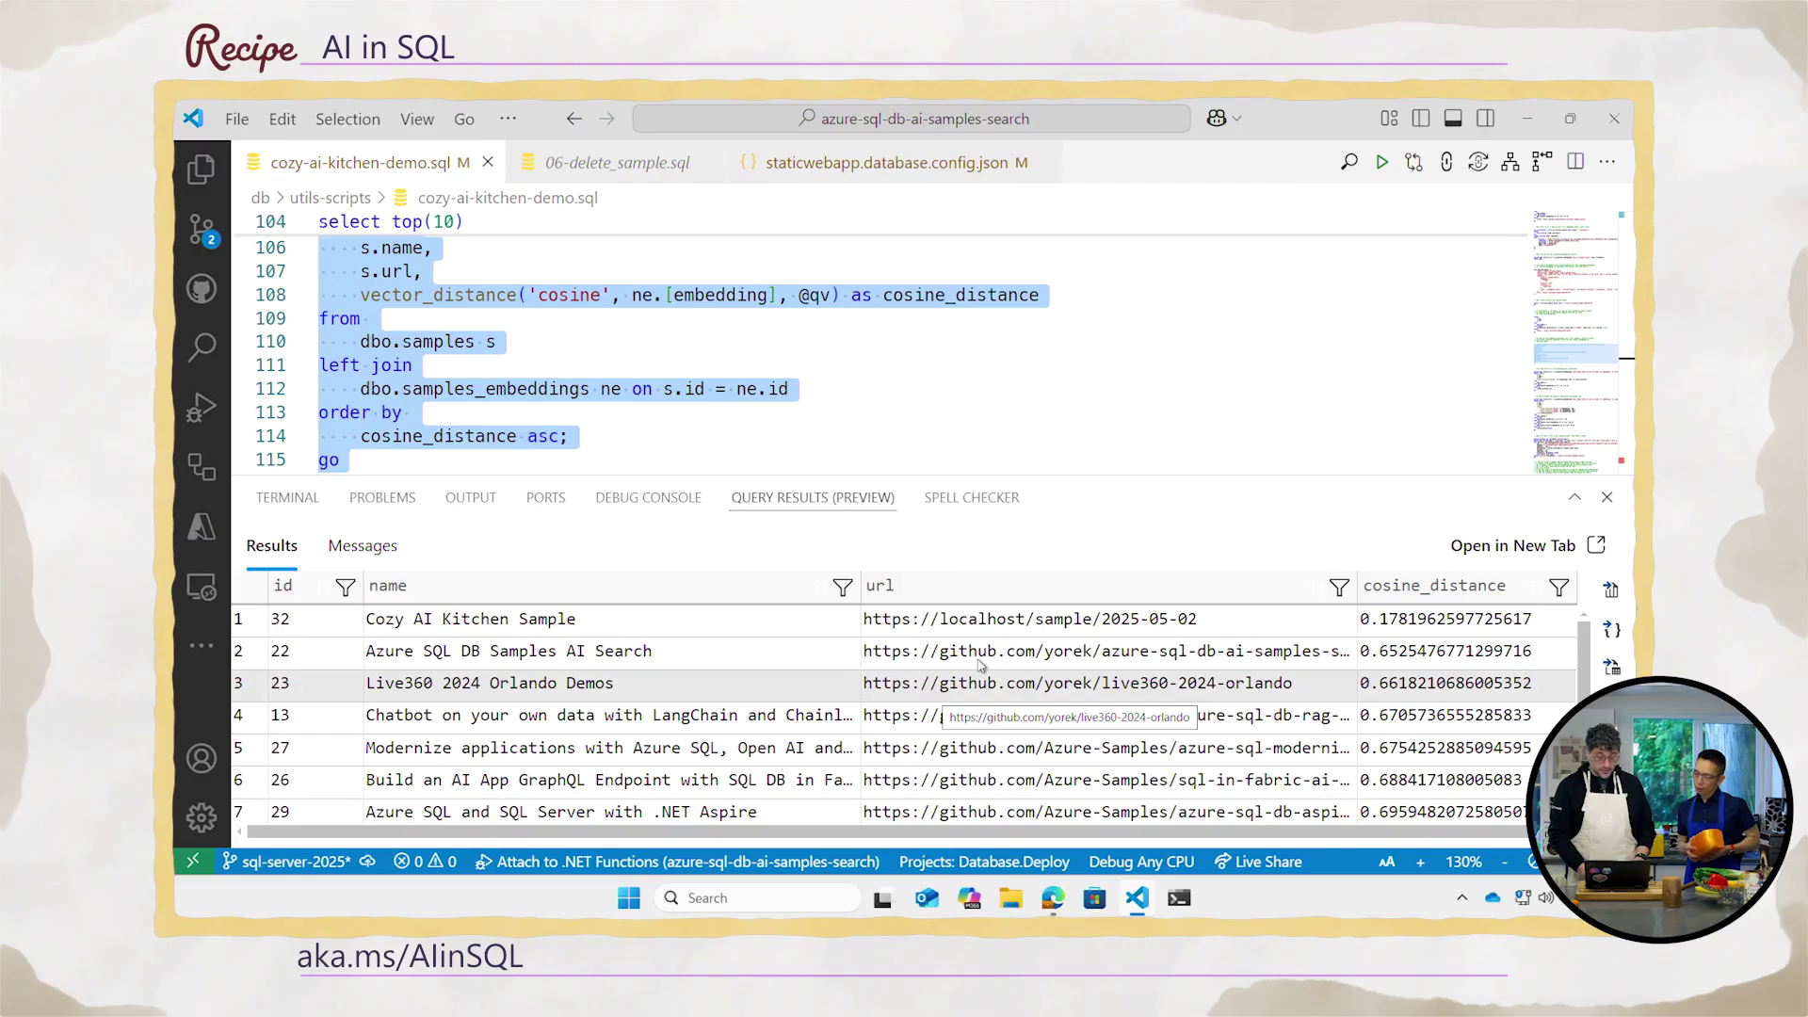
click(726, 614)
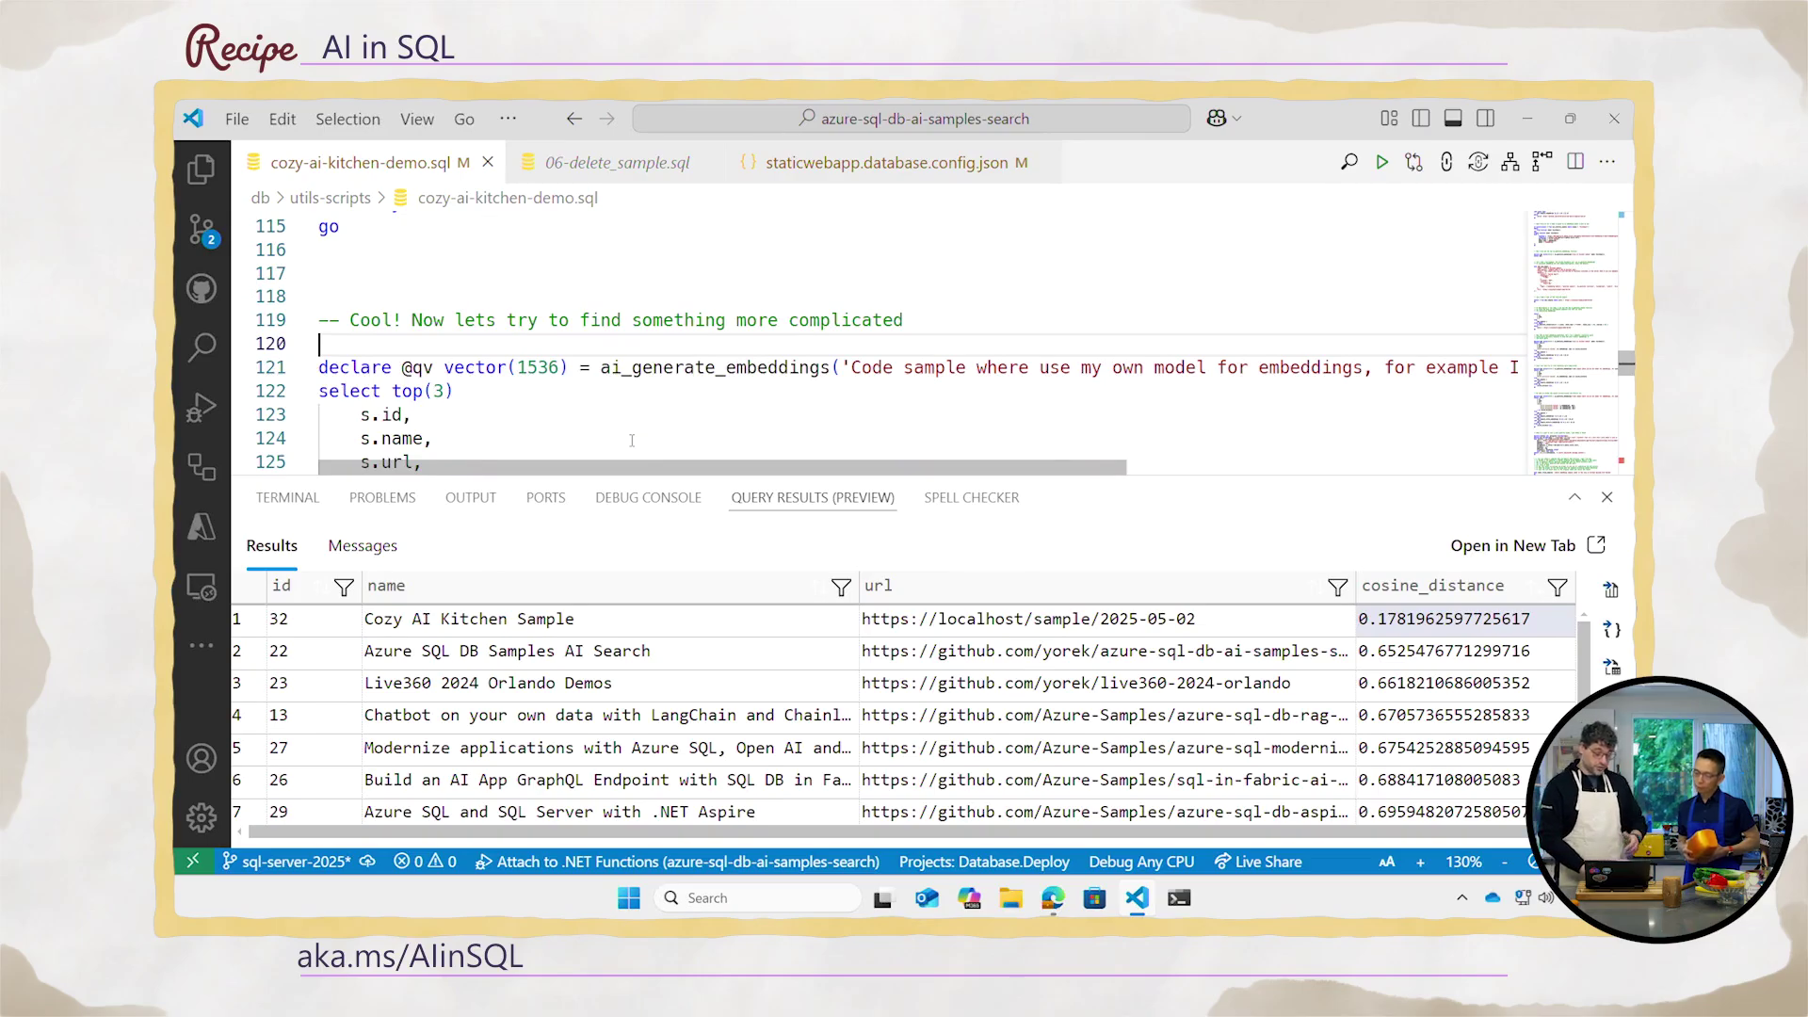
scroll(631, 442, up, 1)
scroll(632, 441, up, 3)
scroll(631, 441, up, 2)
scroll(632, 441, up, 1)
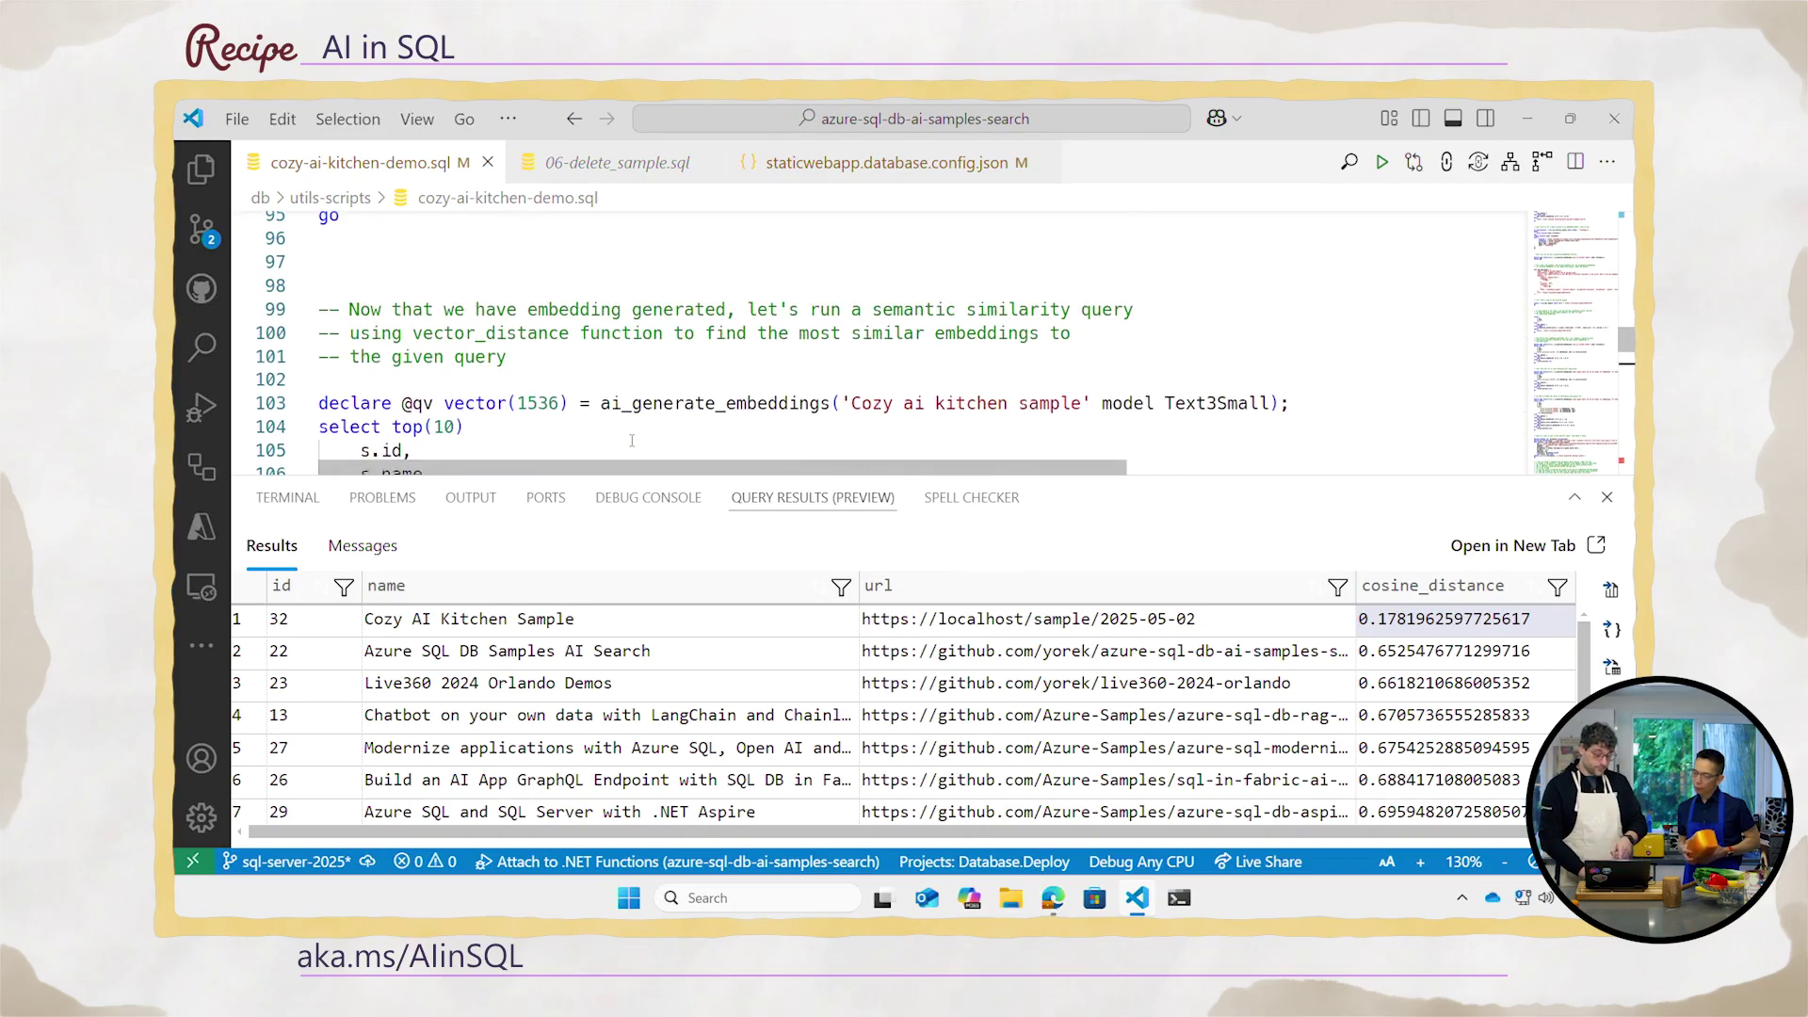
scroll(848, 425, down, 1)
- Run the top-3 query on lines 121–133; Azure SQL DB Vectorizer leads at 0.613
drag(852, 392, 1051, 392)
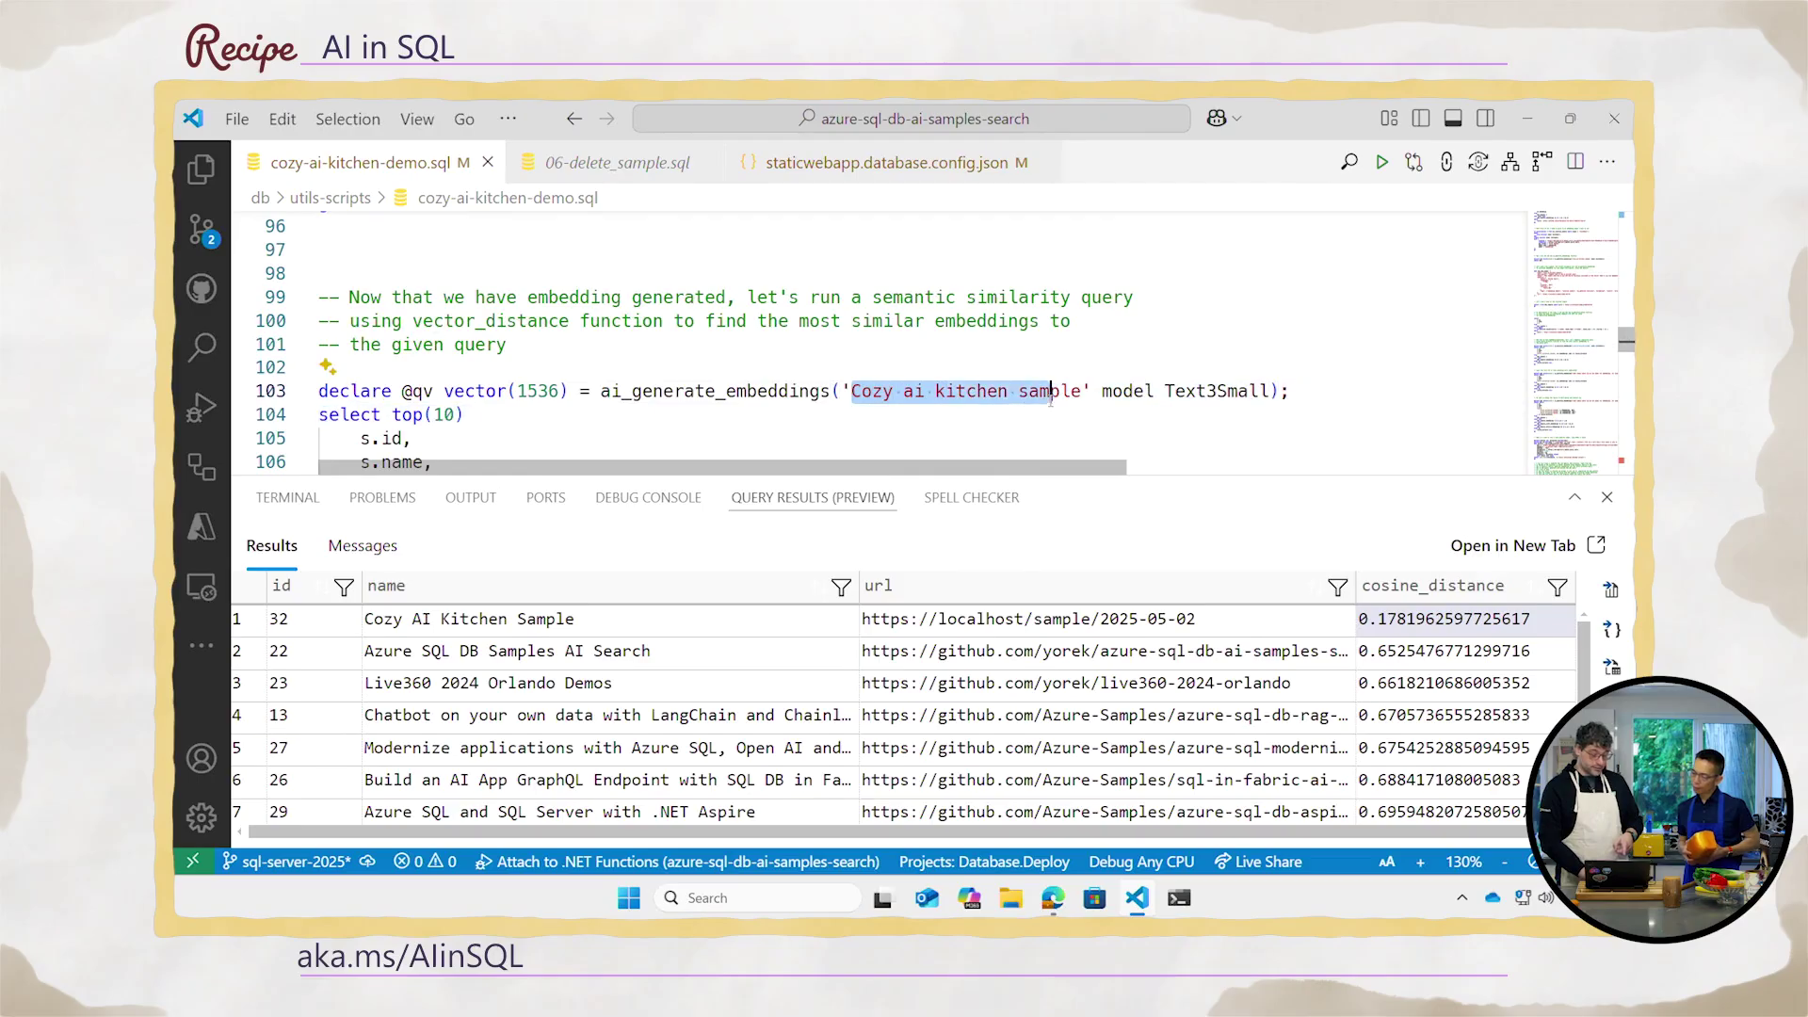
scroll(1018, 436, down, 1)
scroll(1018, 437, down, 1)
scroll(1019, 437, down, 2)
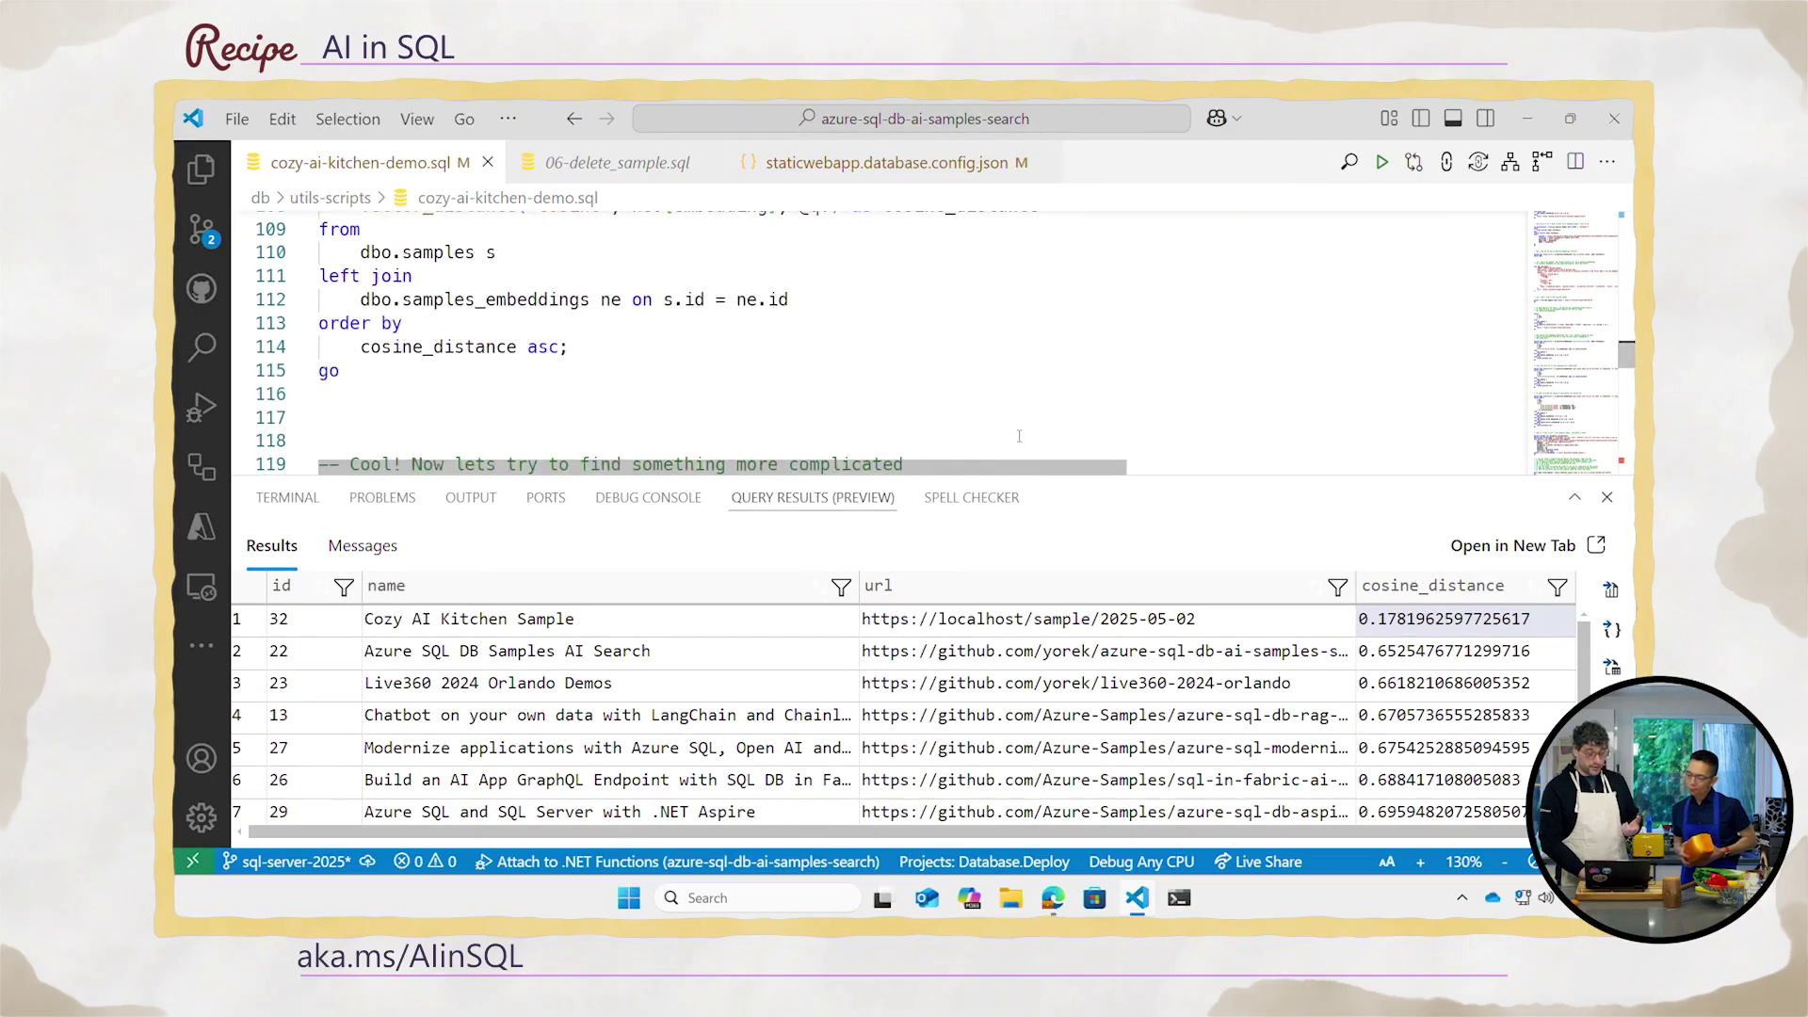
scroll(1018, 437, down, 3)
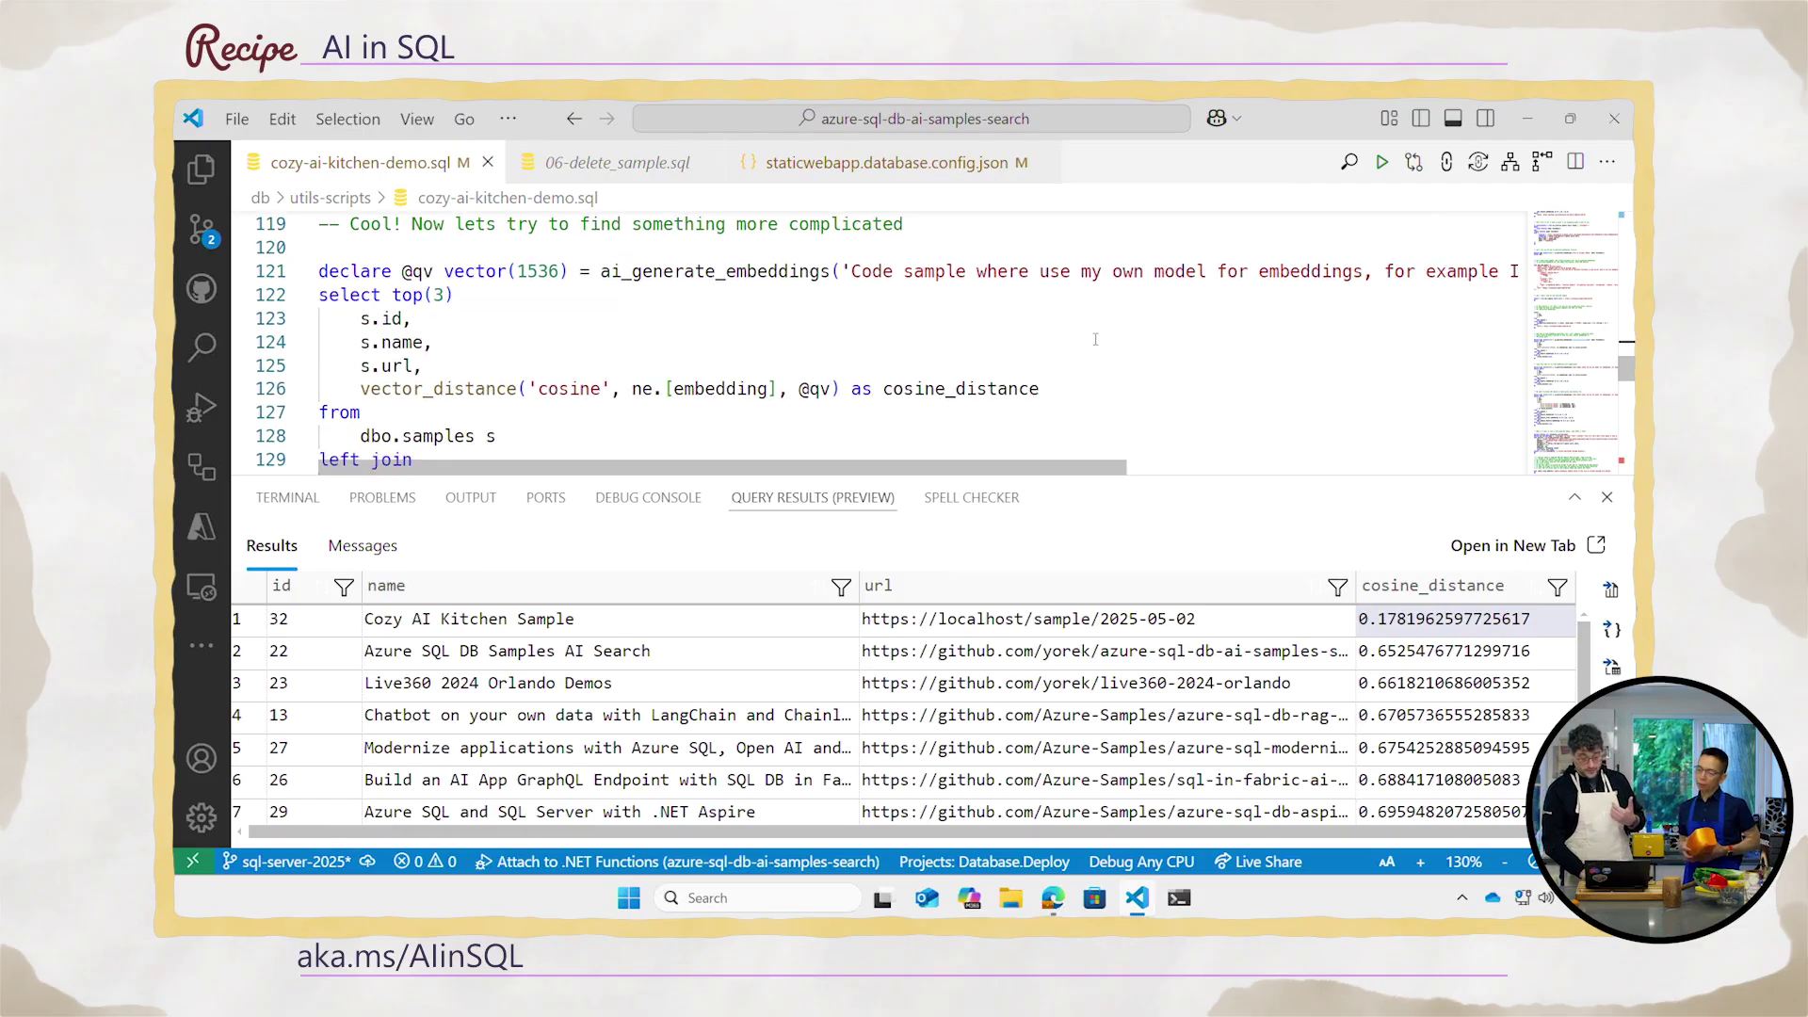
drag(1087, 454, 1364, 442)
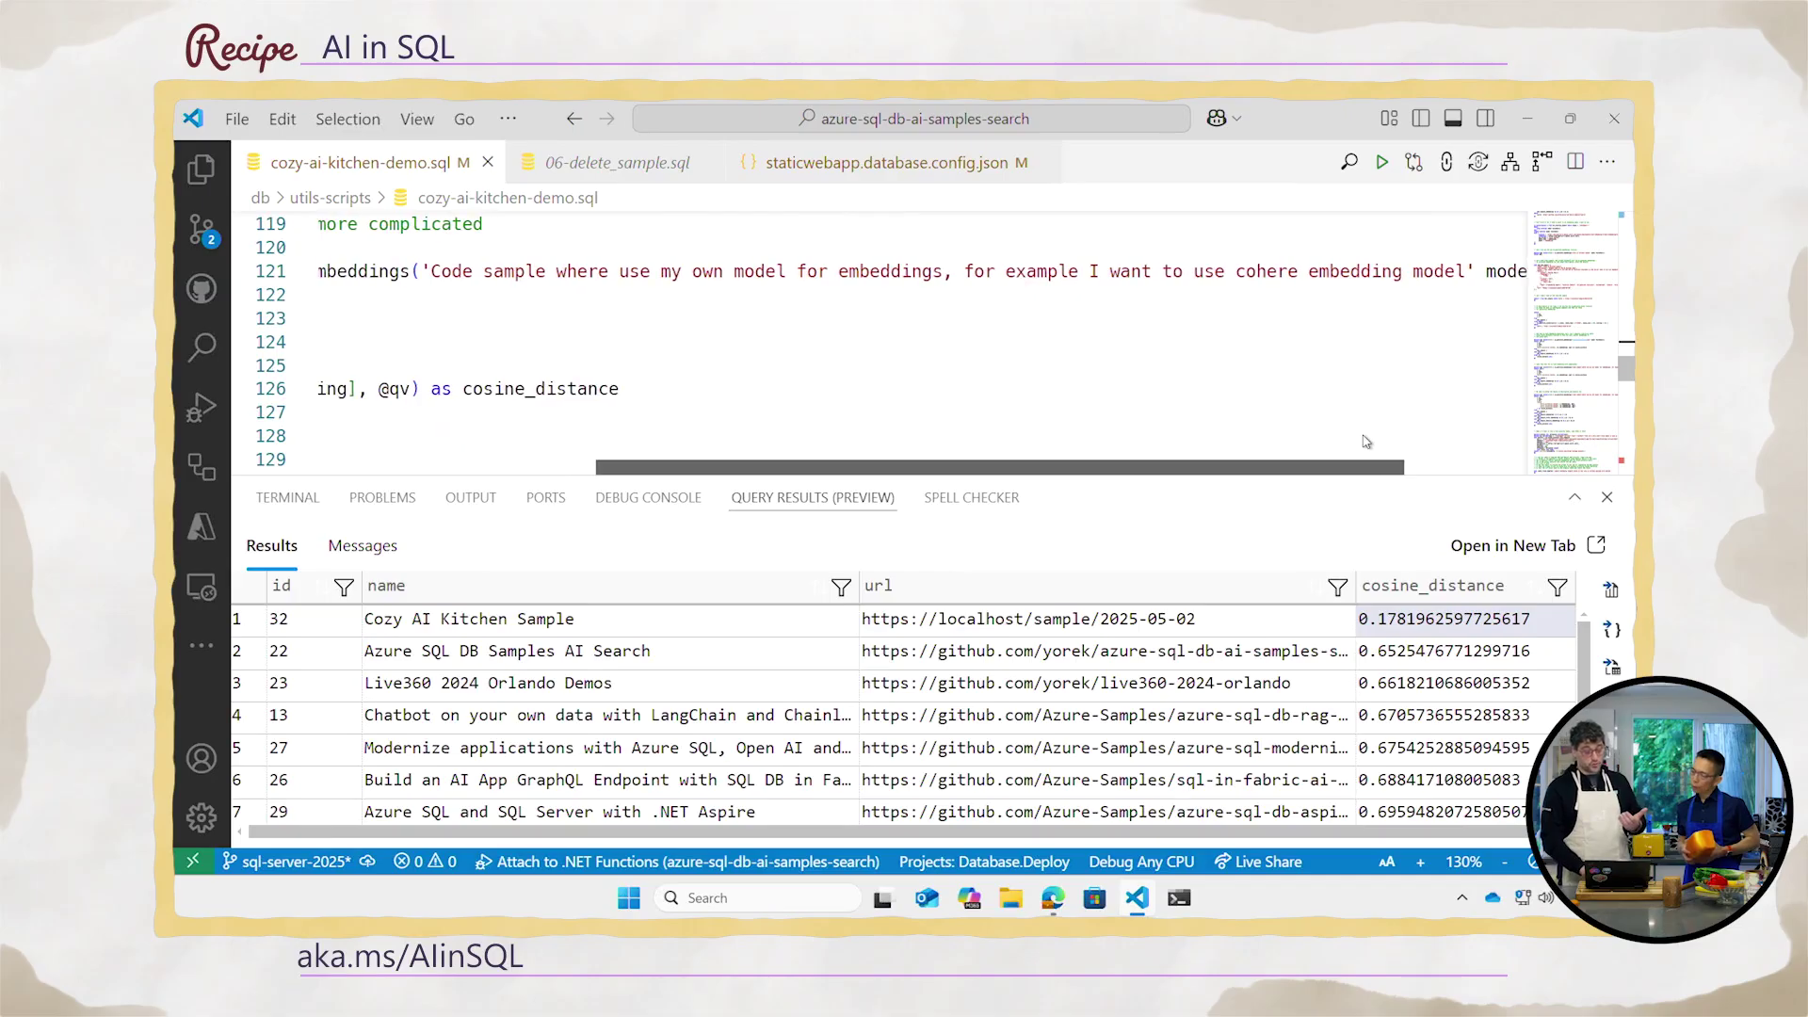
scroll(1365, 443, right, 5)
scroll(1413, 449, right, 5)
scroll(1444, 455, left, 1)
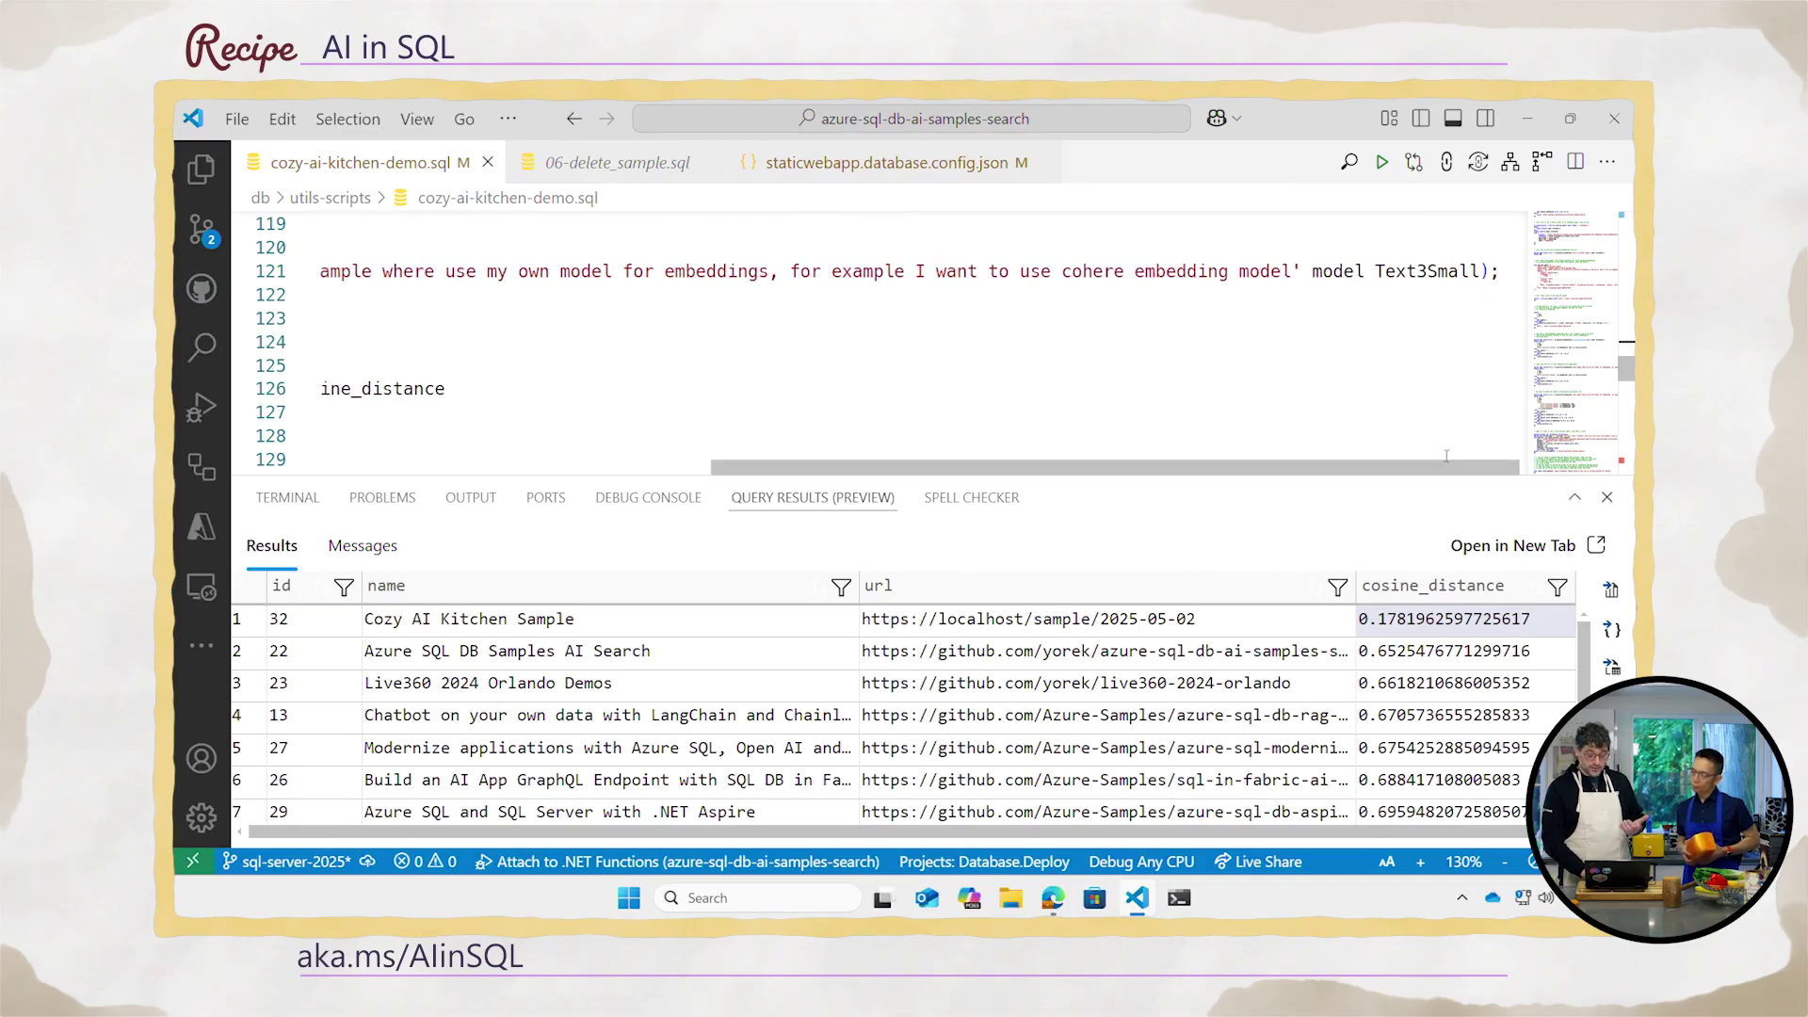
scroll(1444, 454, left, 5)
scroll(1446, 455, left, 5)
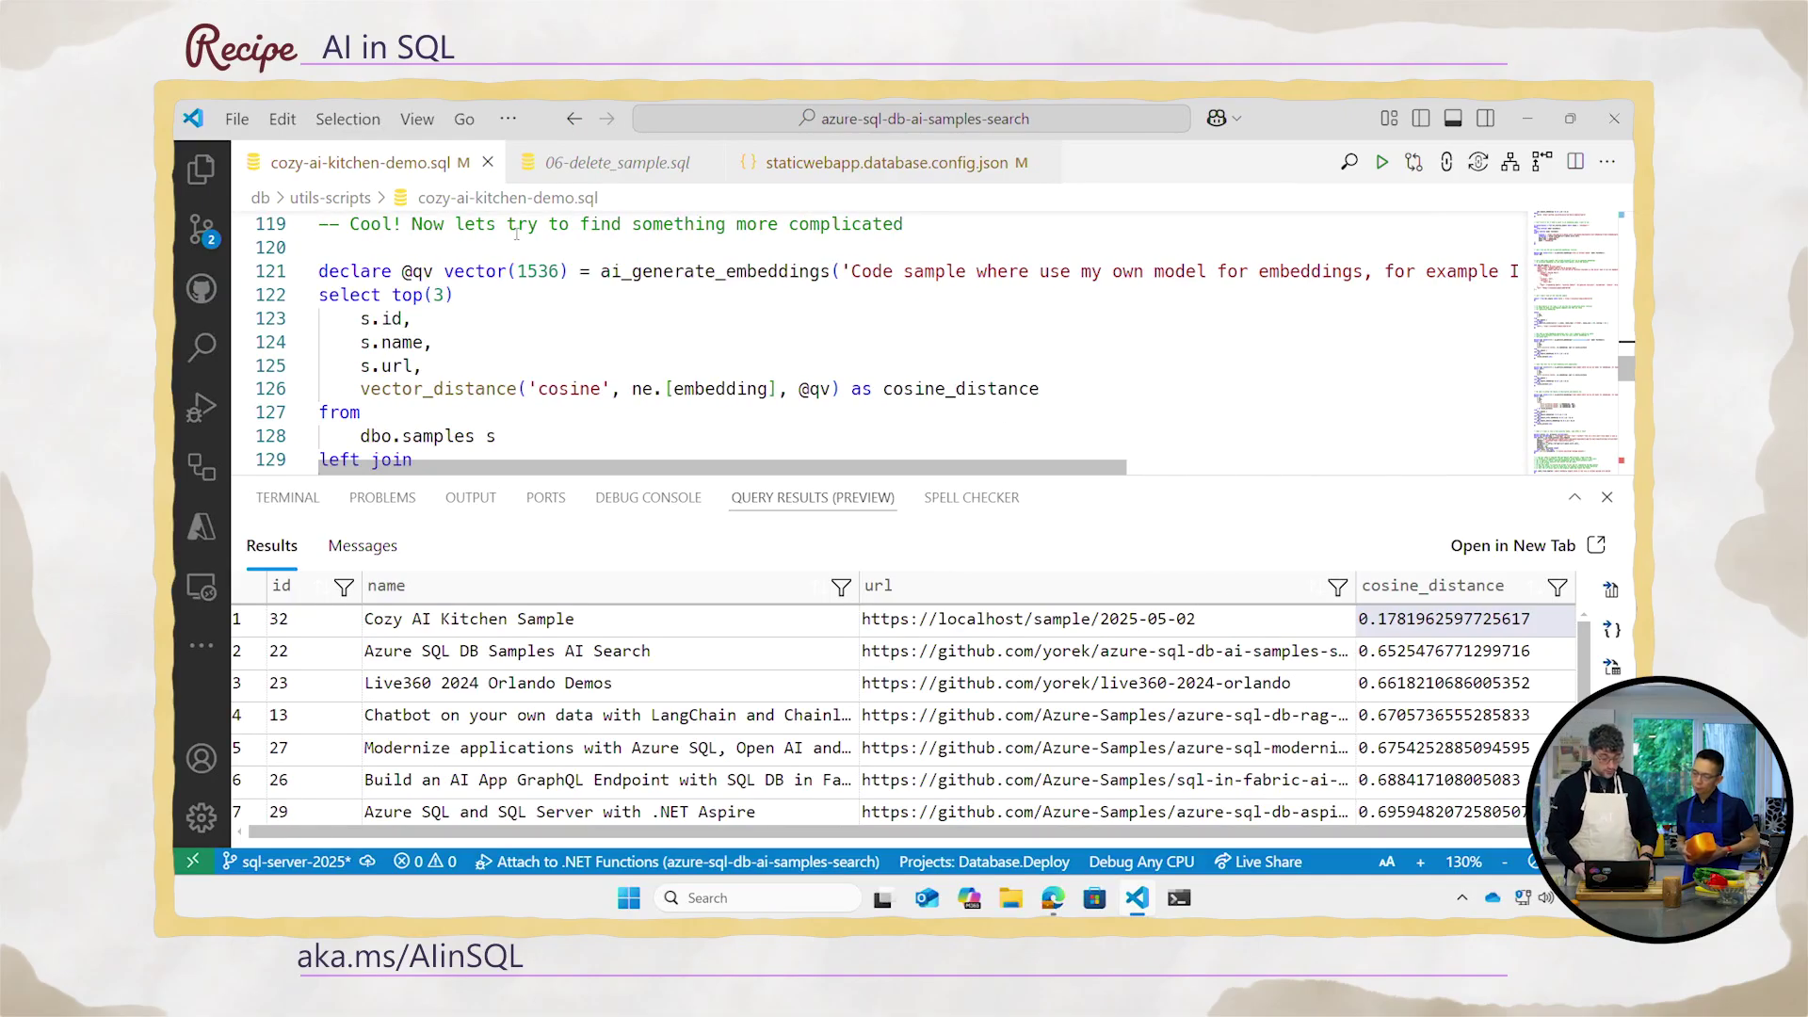
scroll(516, 231, up, 2)
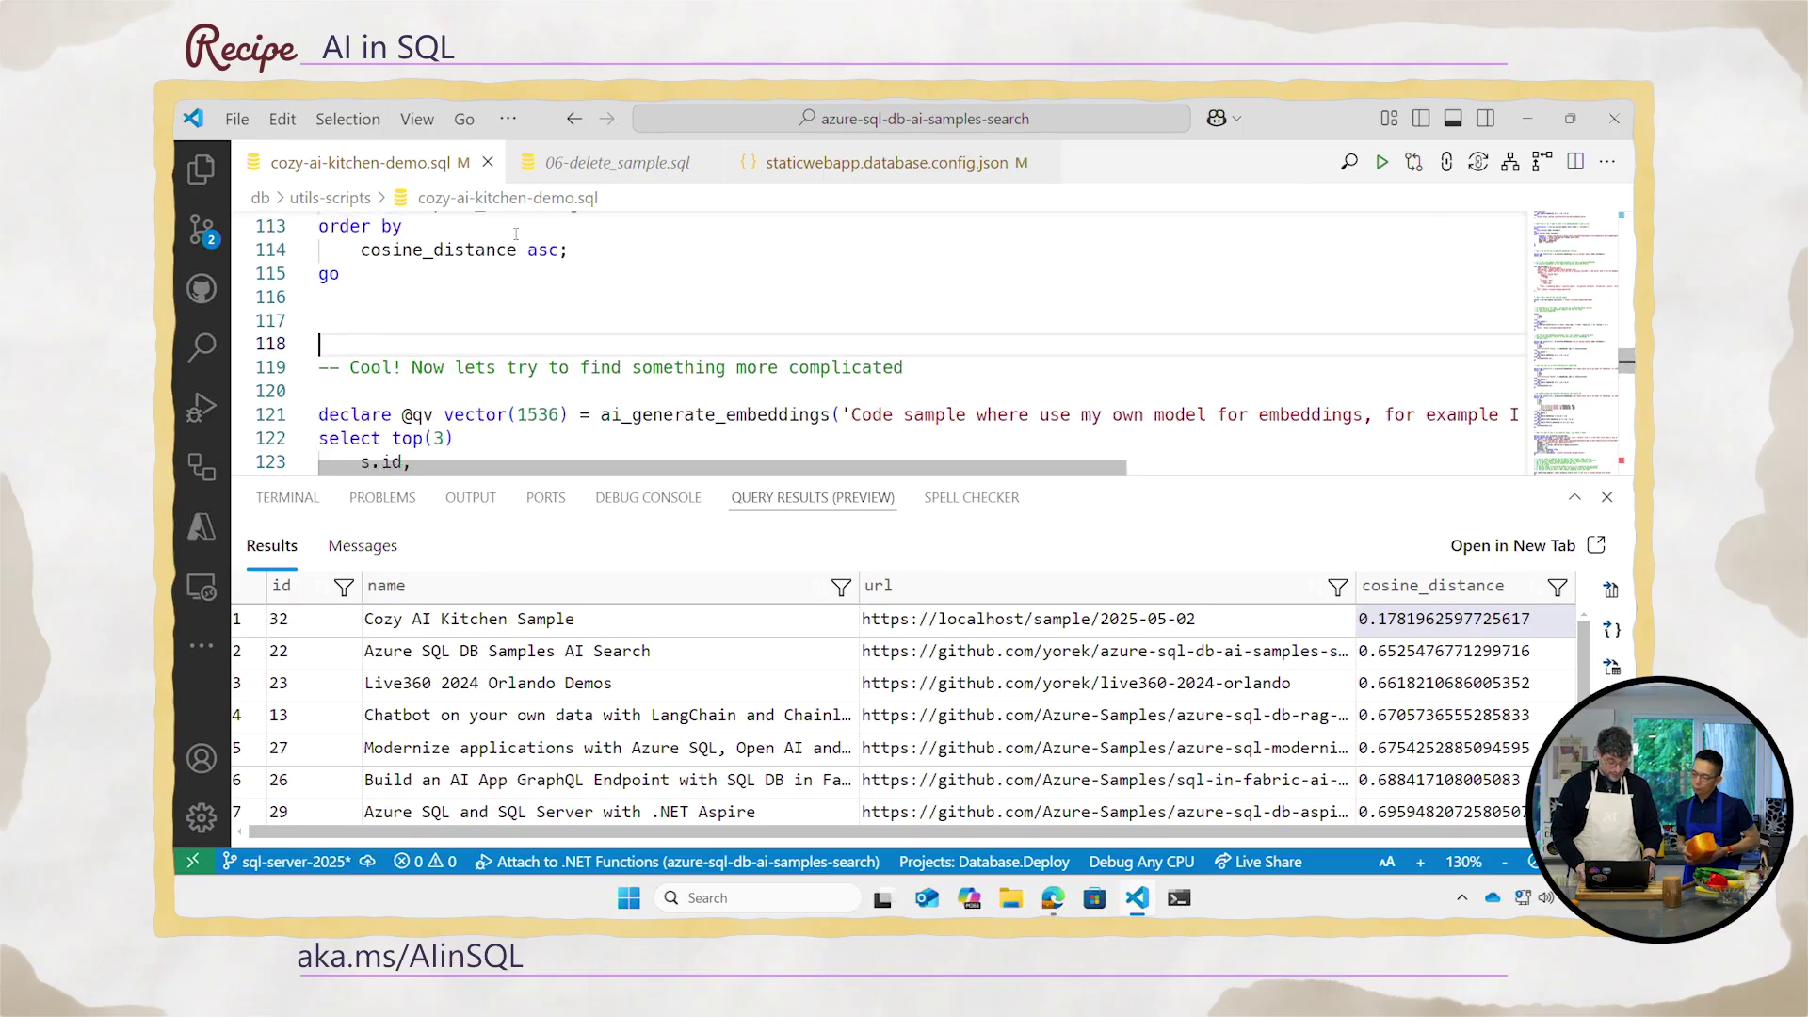
scroll(516, 233, down, 1)
scroll(516, 232, up, 1)
scroll(513, 339, down, 1)
double_click(538, 344)
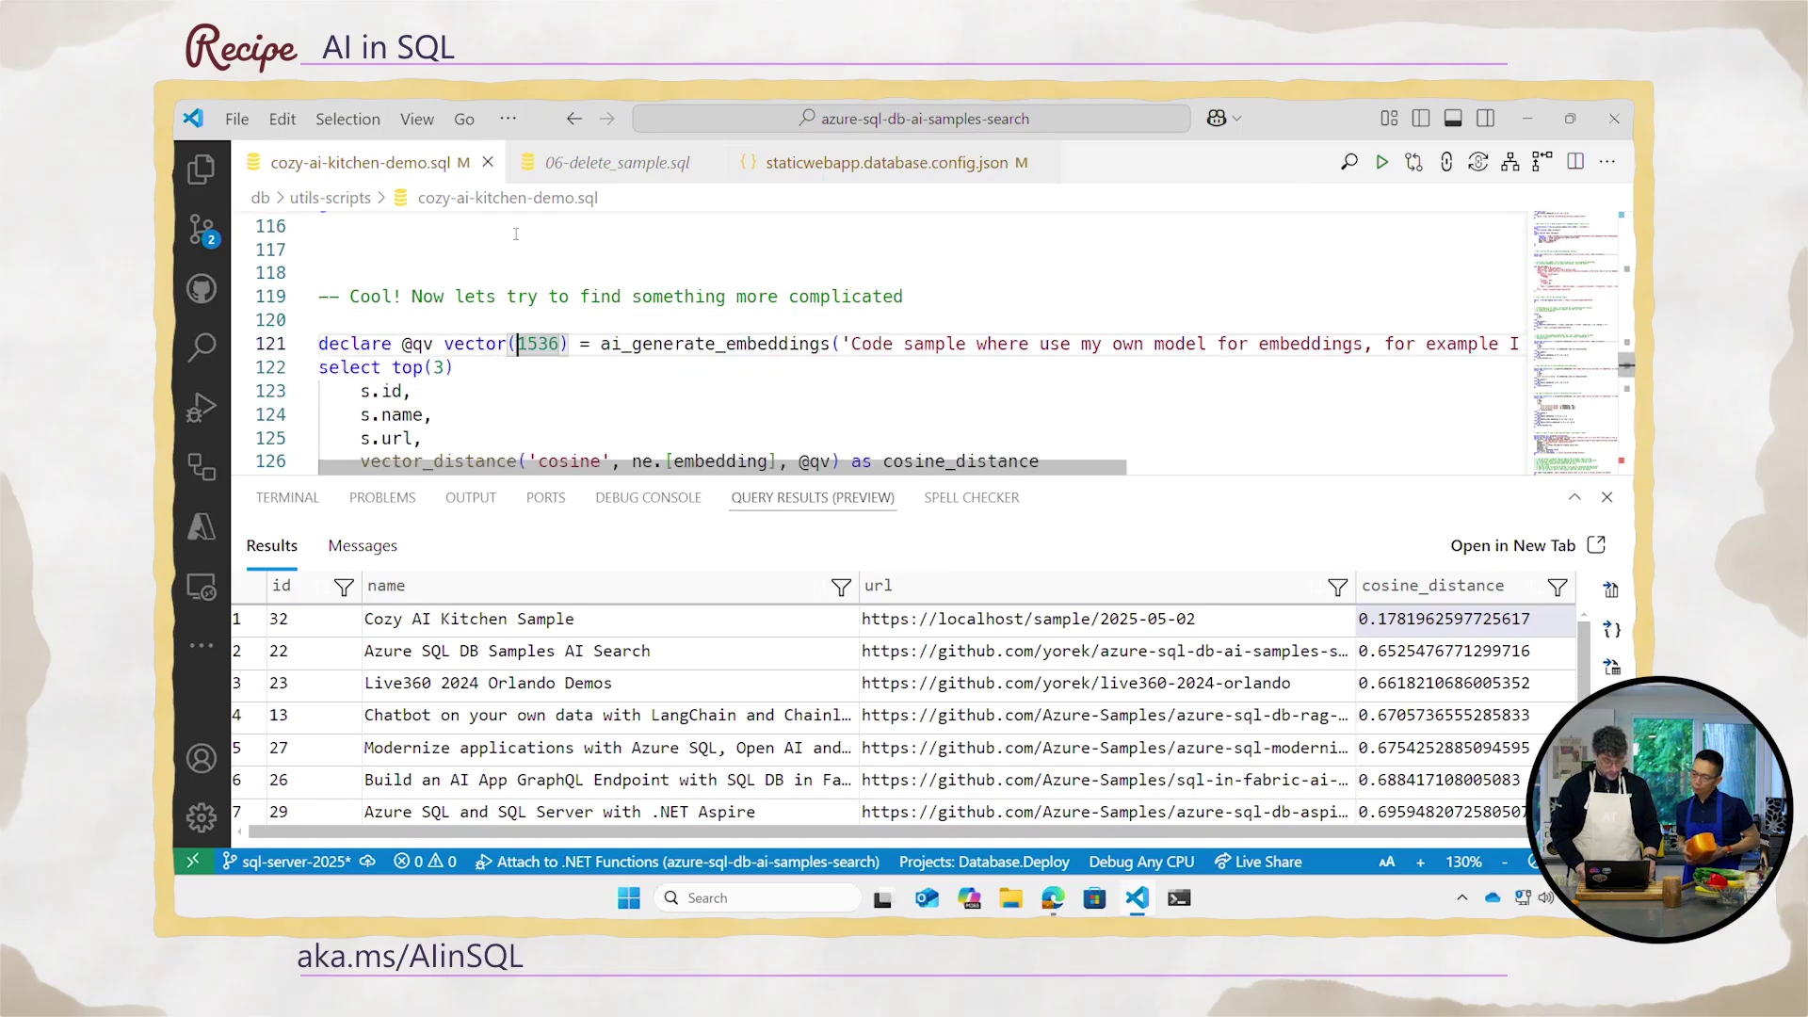
key(shift+Down)
key(shift+Down)
key(shift+Down)
key(shift+Down)
key(shift+Down)
key(shift+Down)
key(shift+Down)
key(shift+Down)
key(shift+Down)
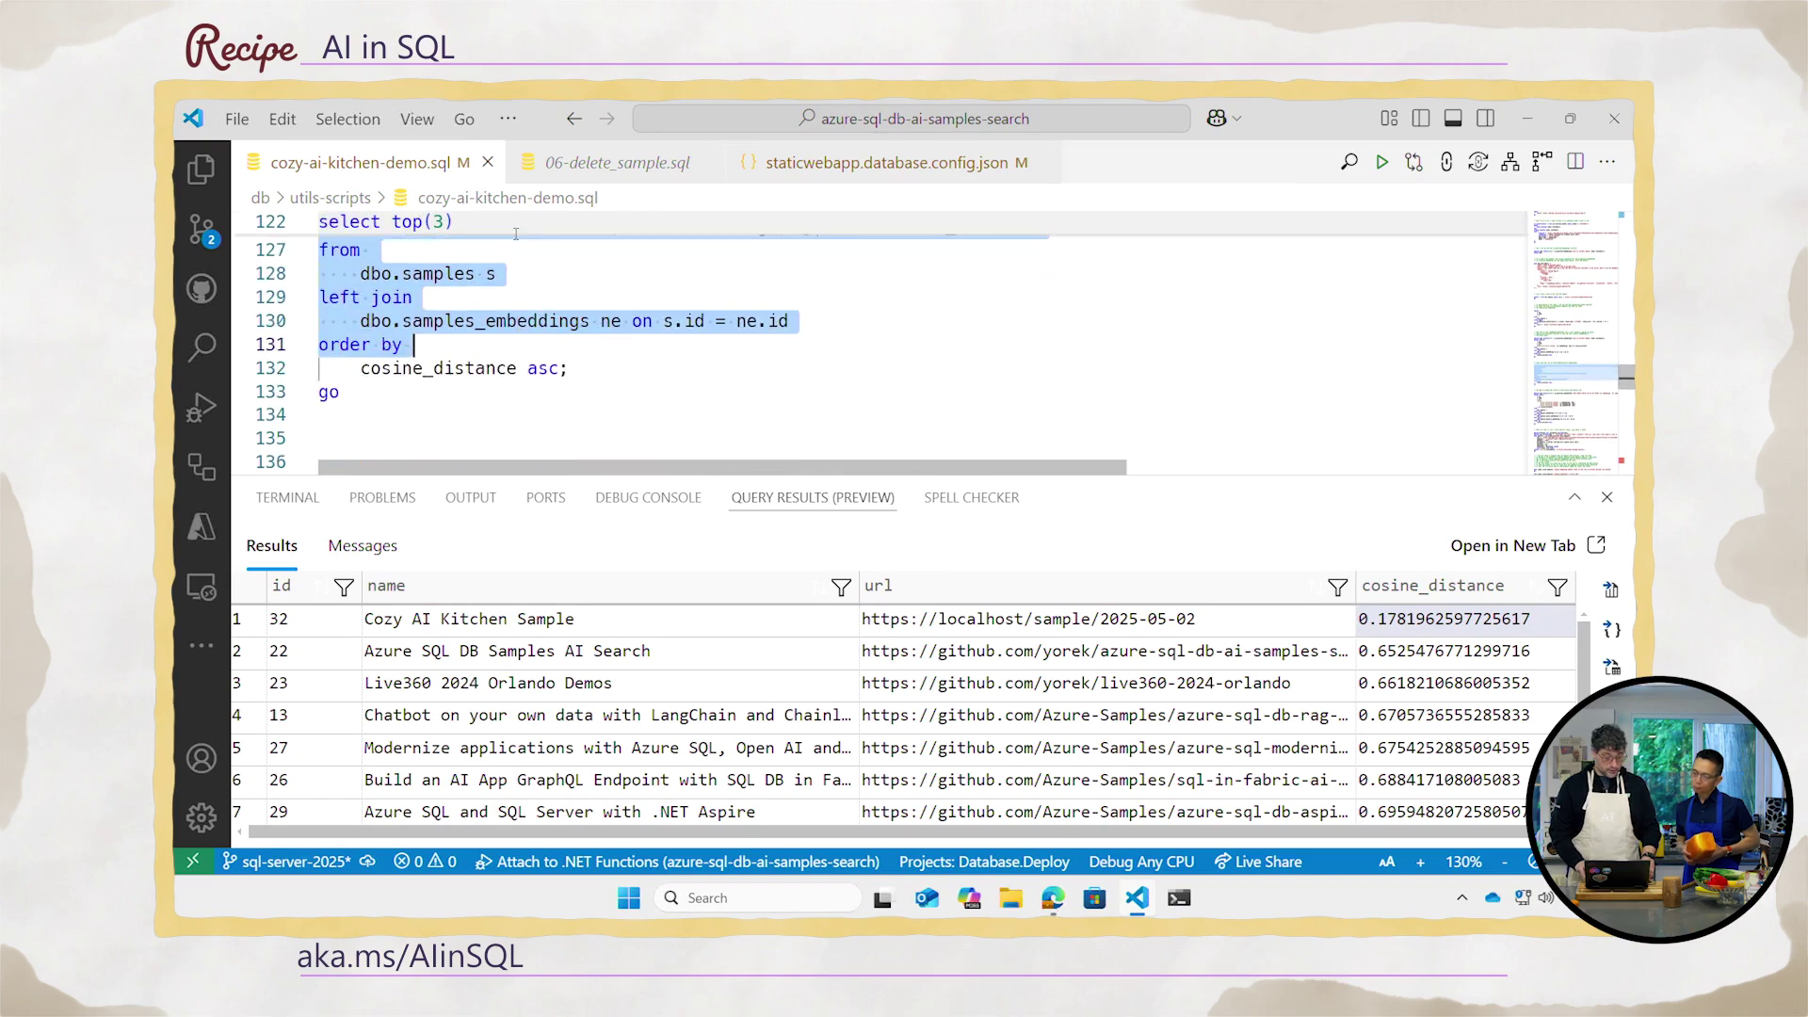
key(shift+Down)
key(shift+Down)
key(shift+Down)
key(ctrl+shift+e)
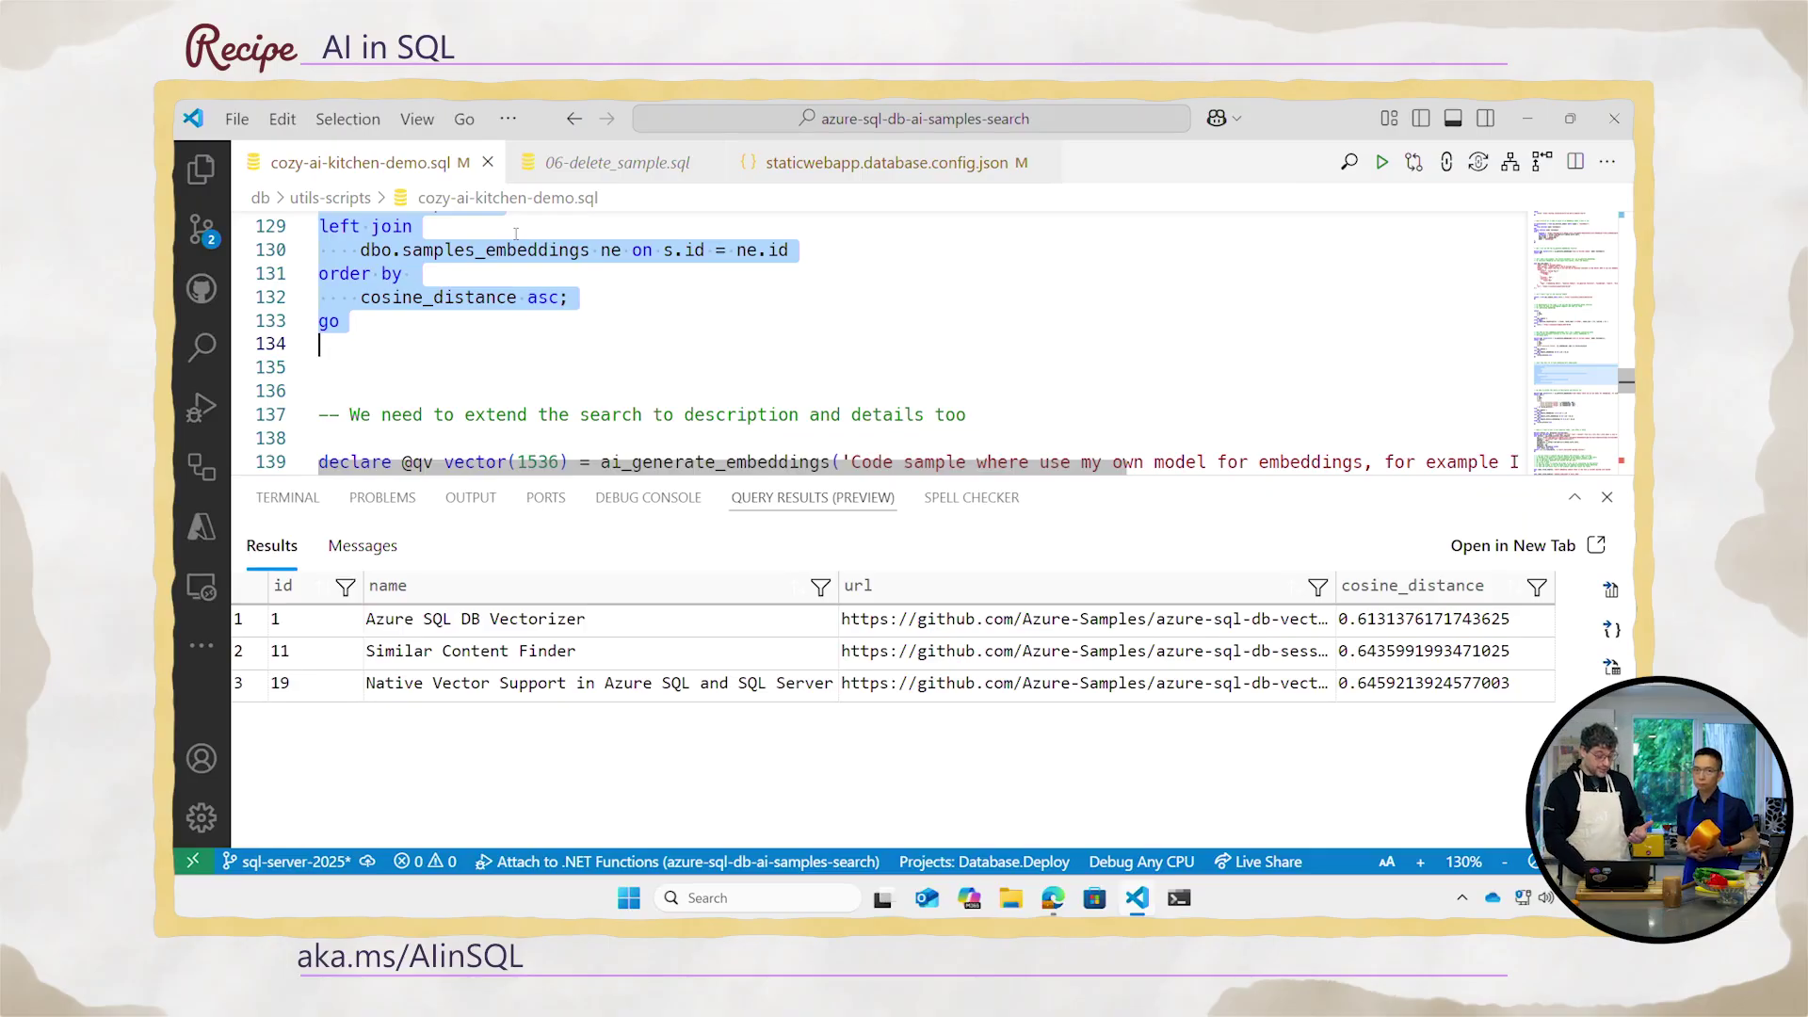
click(680, 631)
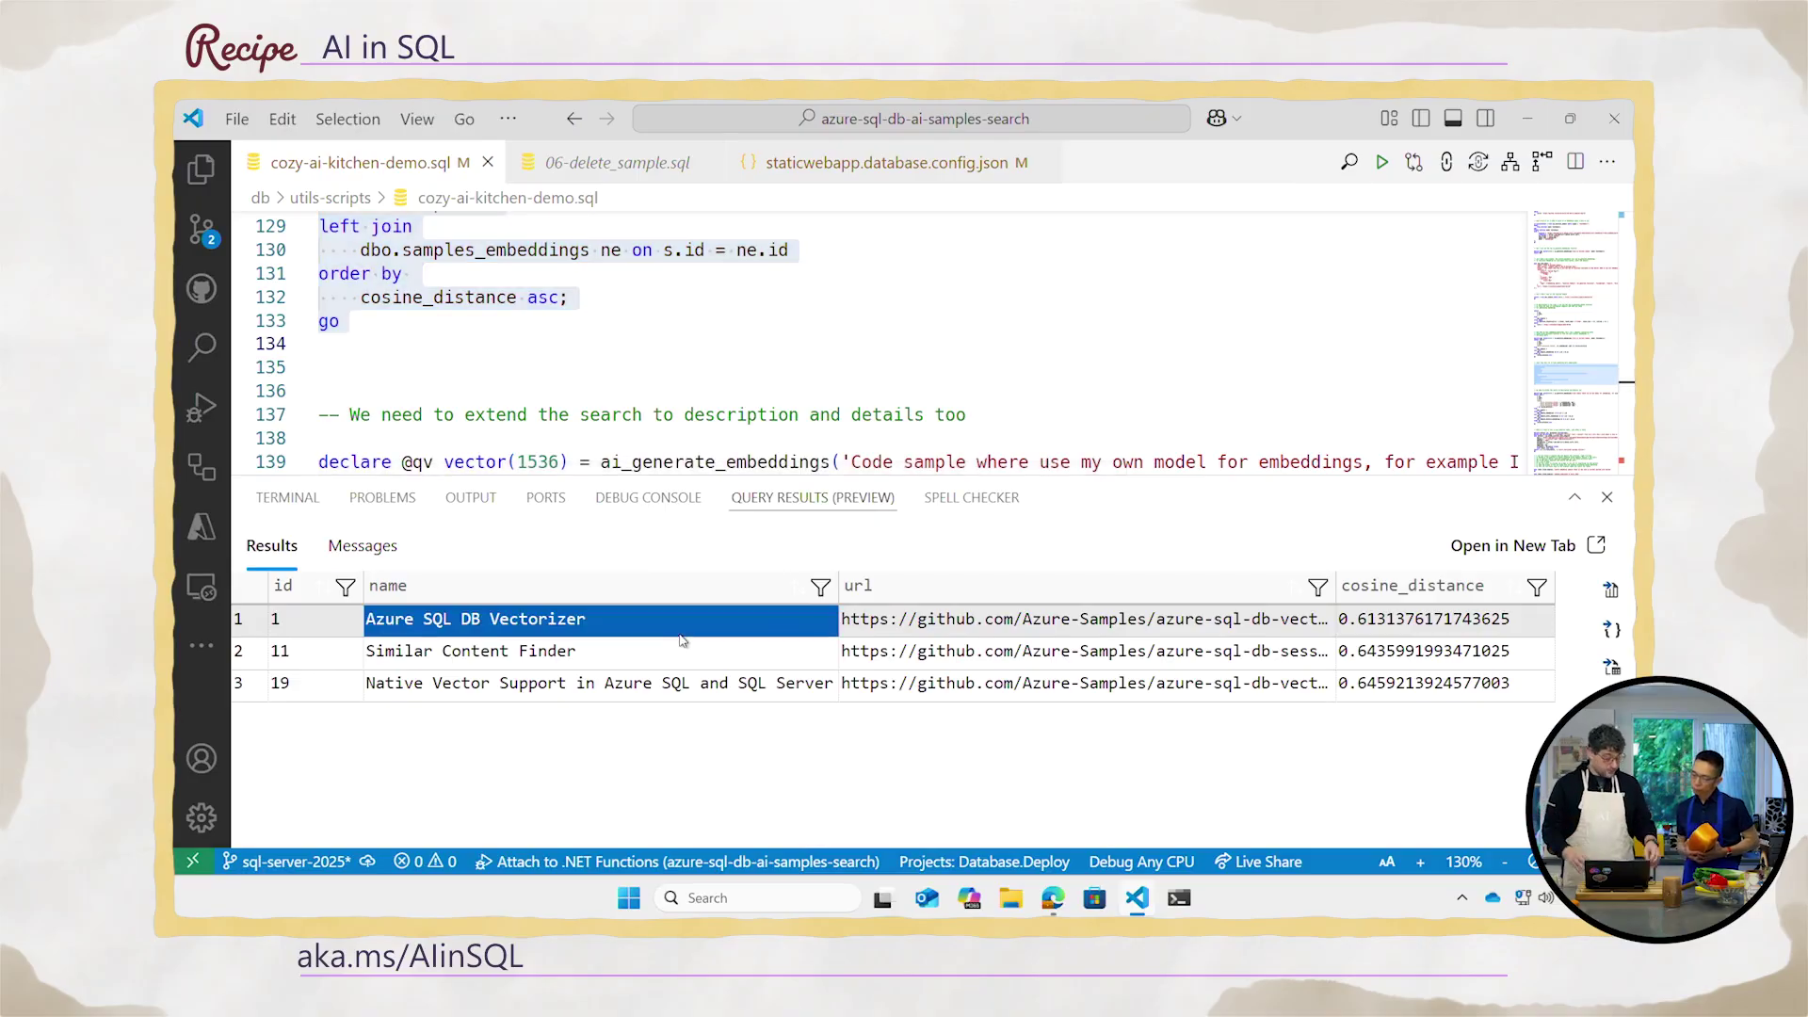
drag(319, 438, 320, 485)
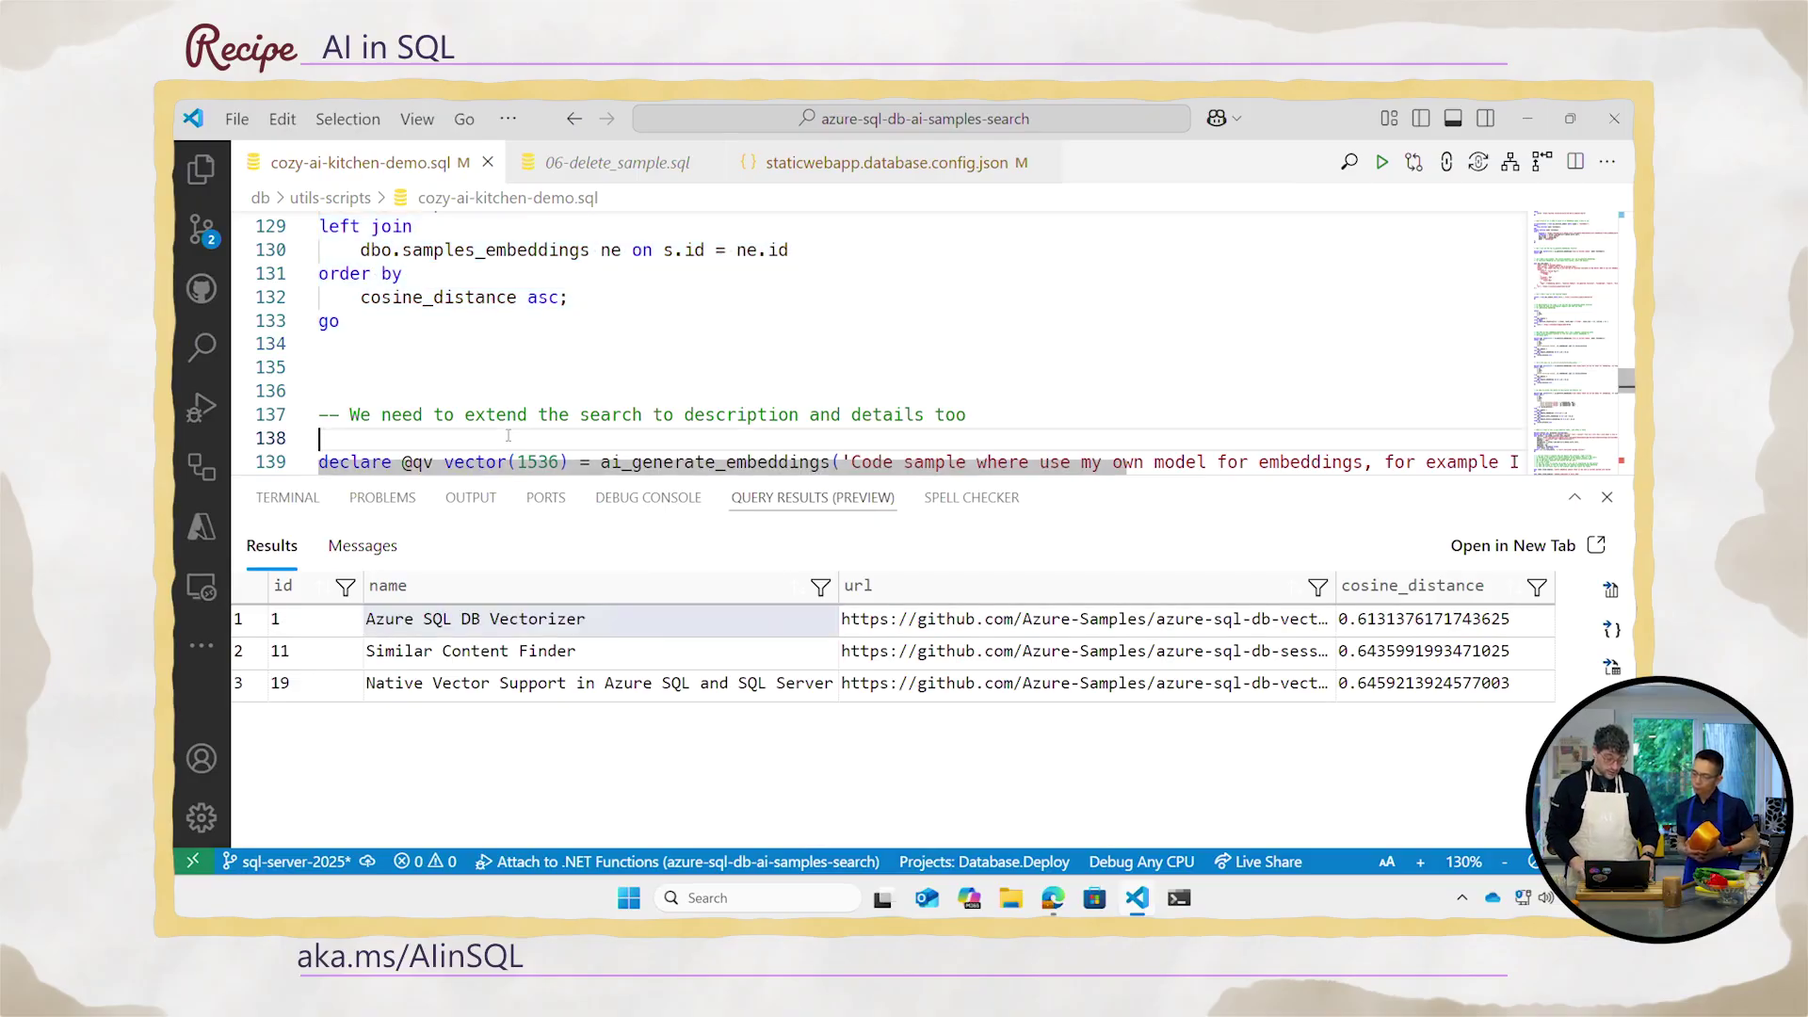
scroll(506, 436, down, 3)
scroll(508, 436, down, 2)
- Select the top-3 search with description and details joins through line 159's go, and run it
key(shift+Down)
key(shift+Down)
key(shift+Down)
key(shift+Down)
key(shift+Down)
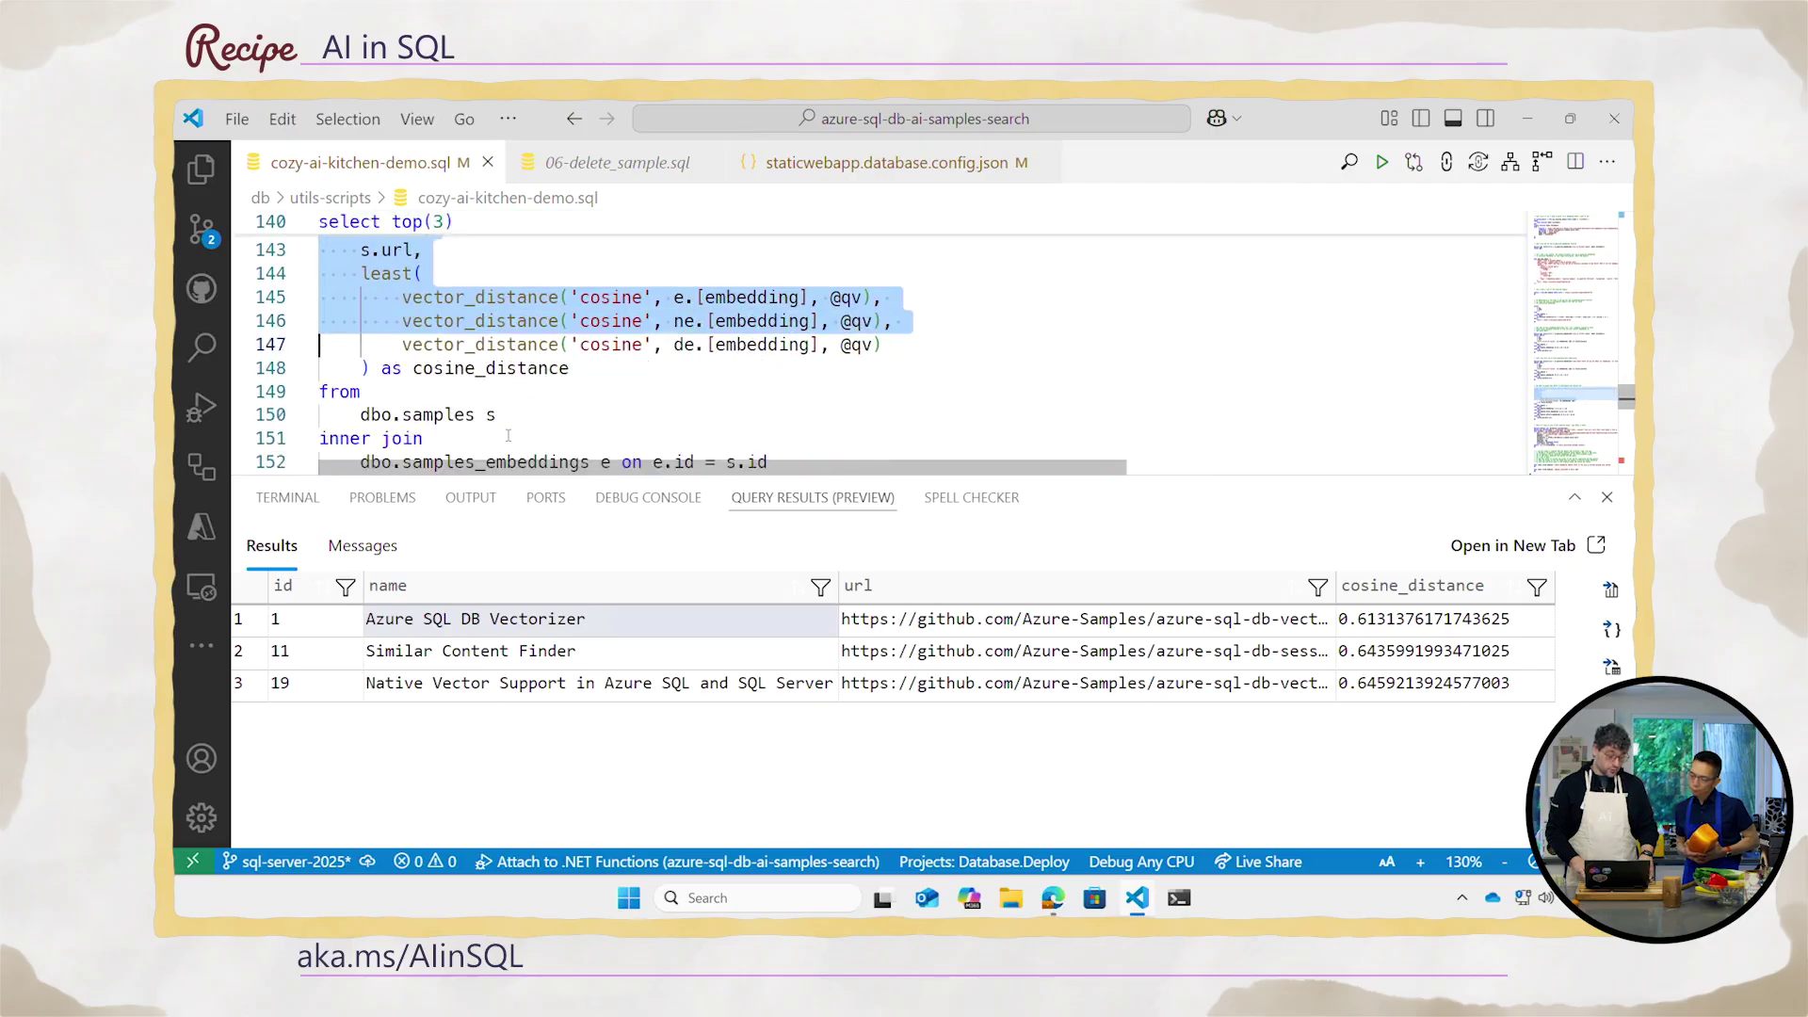
key(shift+Down)
key(shift+Down)
key(shift+Down)
key(shift+Down)
key(shift+Down)
key(shift+Down)
key(shift+Down)
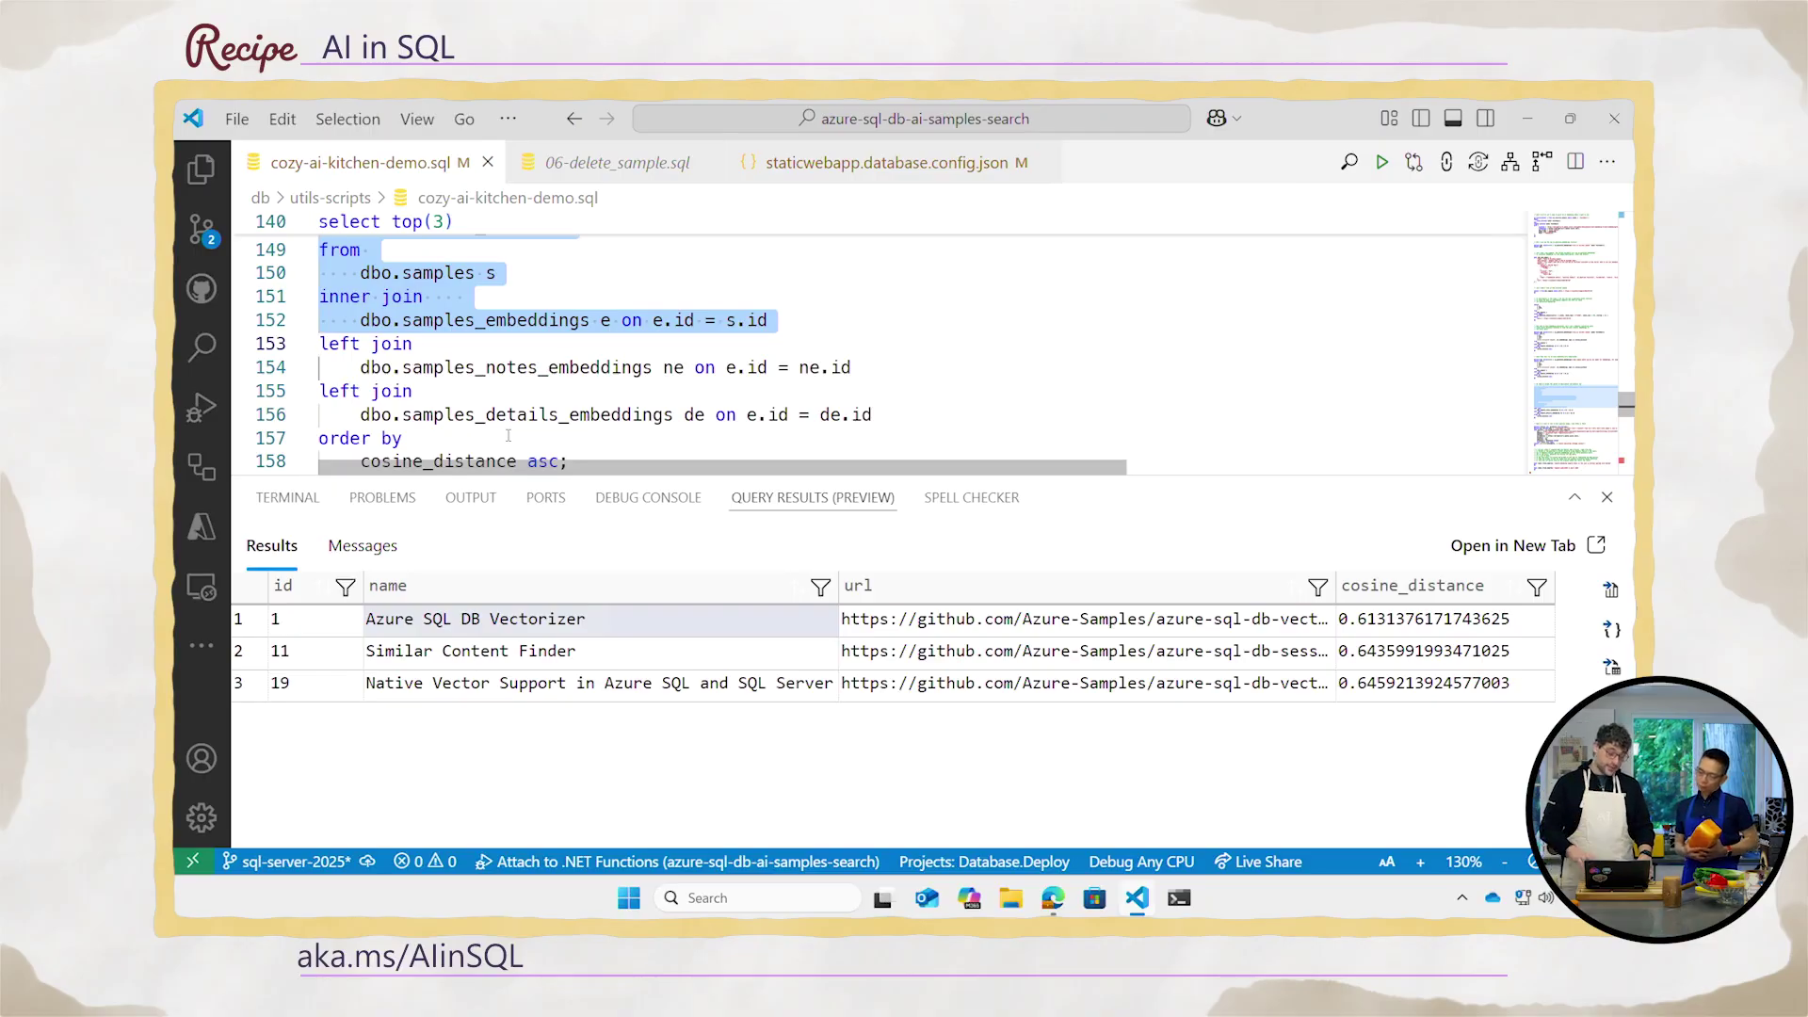
key(shift+Down)
key(shift+Down)
key(shift+Down)
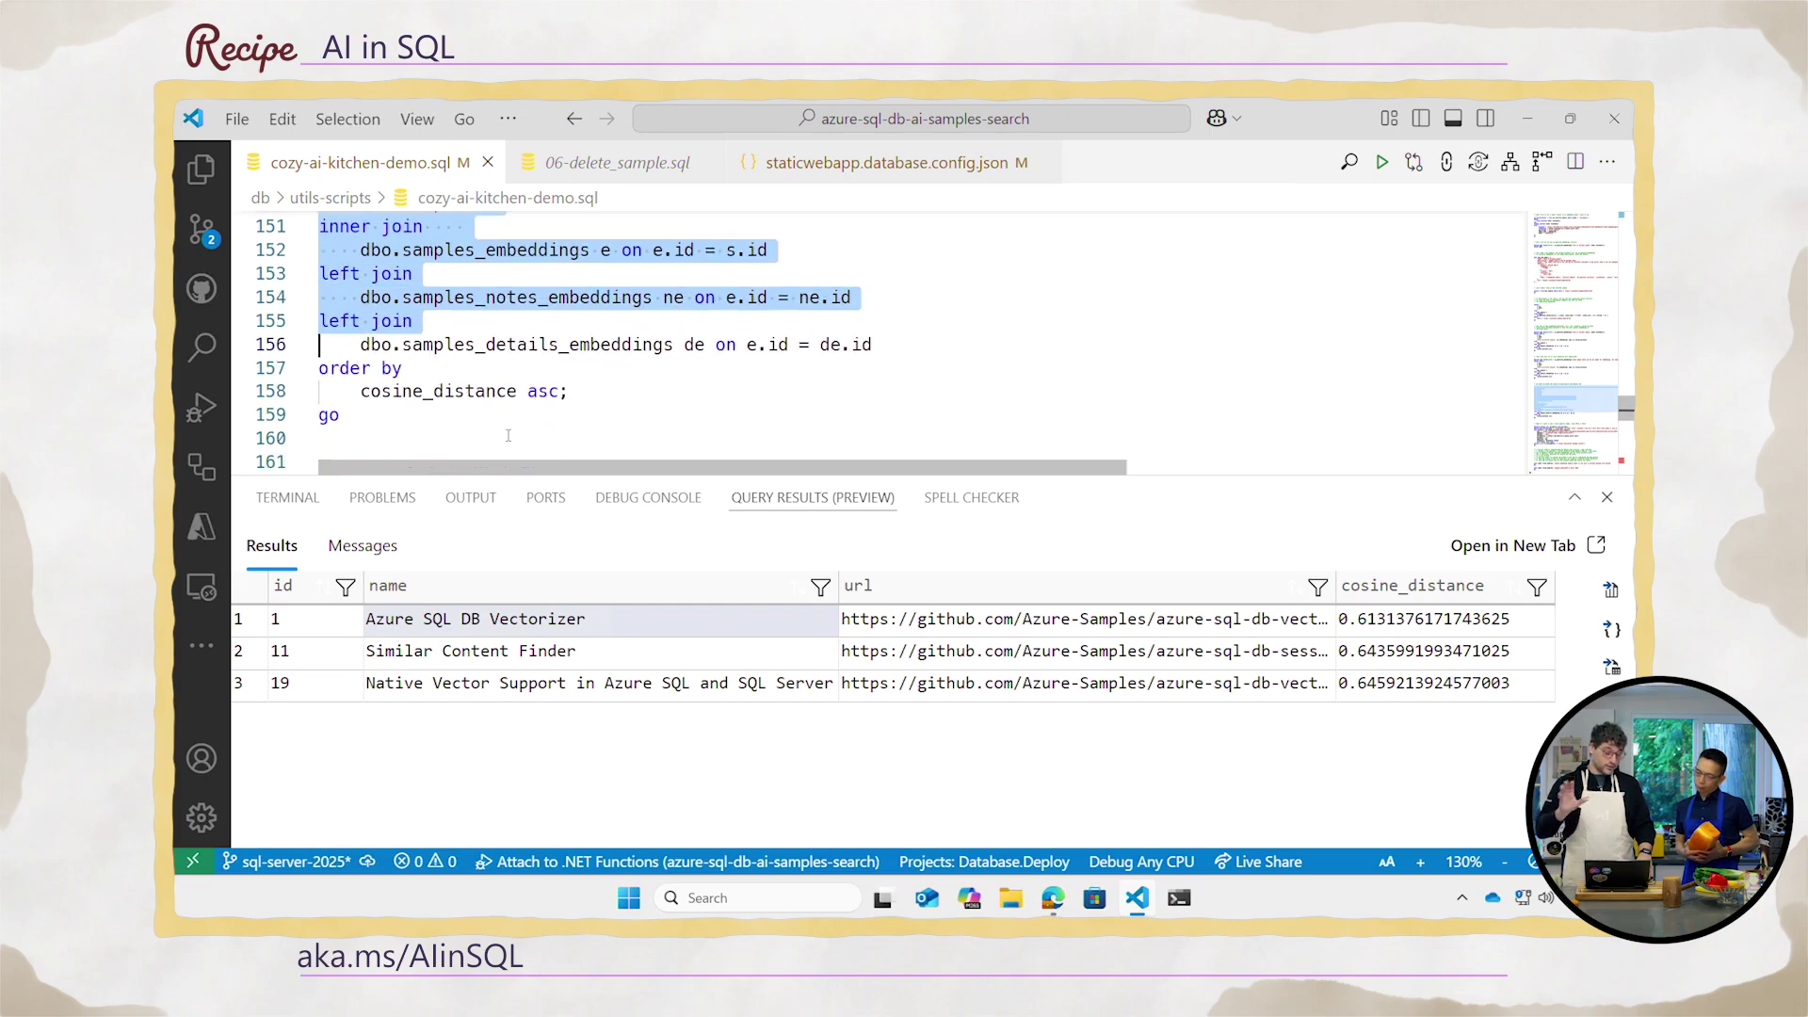
key(shift+Down)
key(shift+Down)
key(shift+Down)
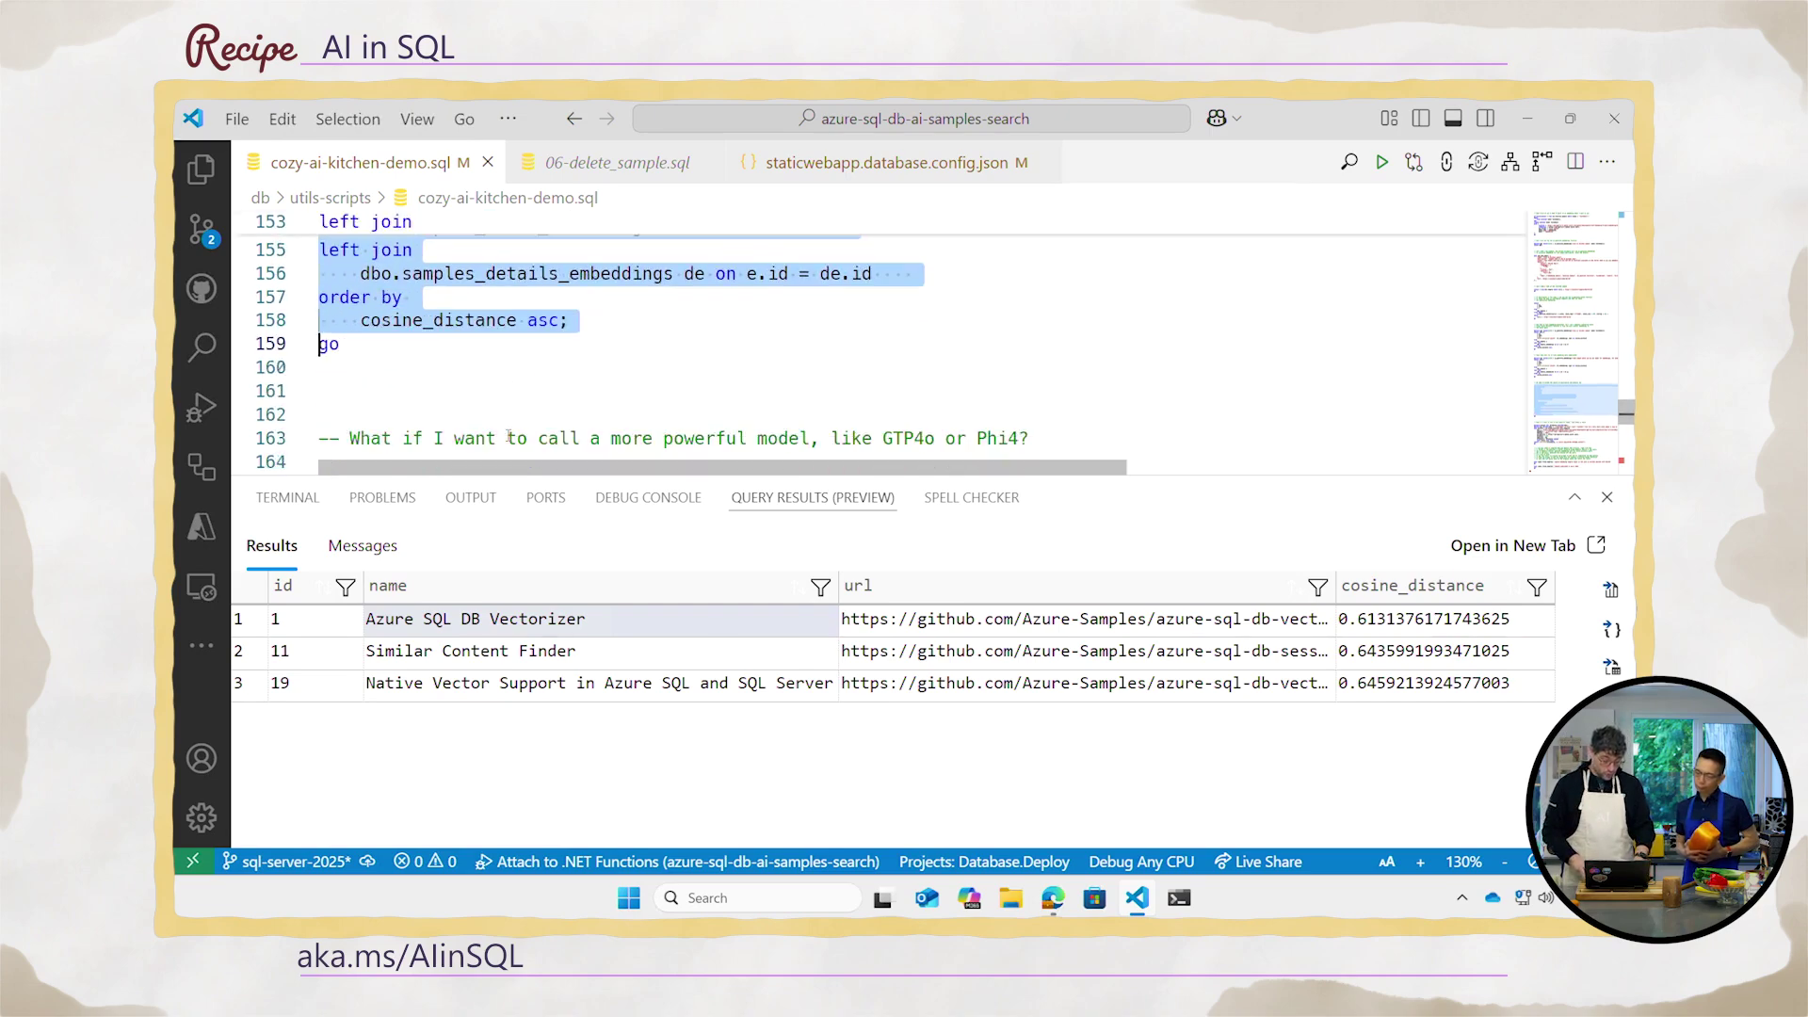
key(shift+Down)
key(ctrl+shift+e)
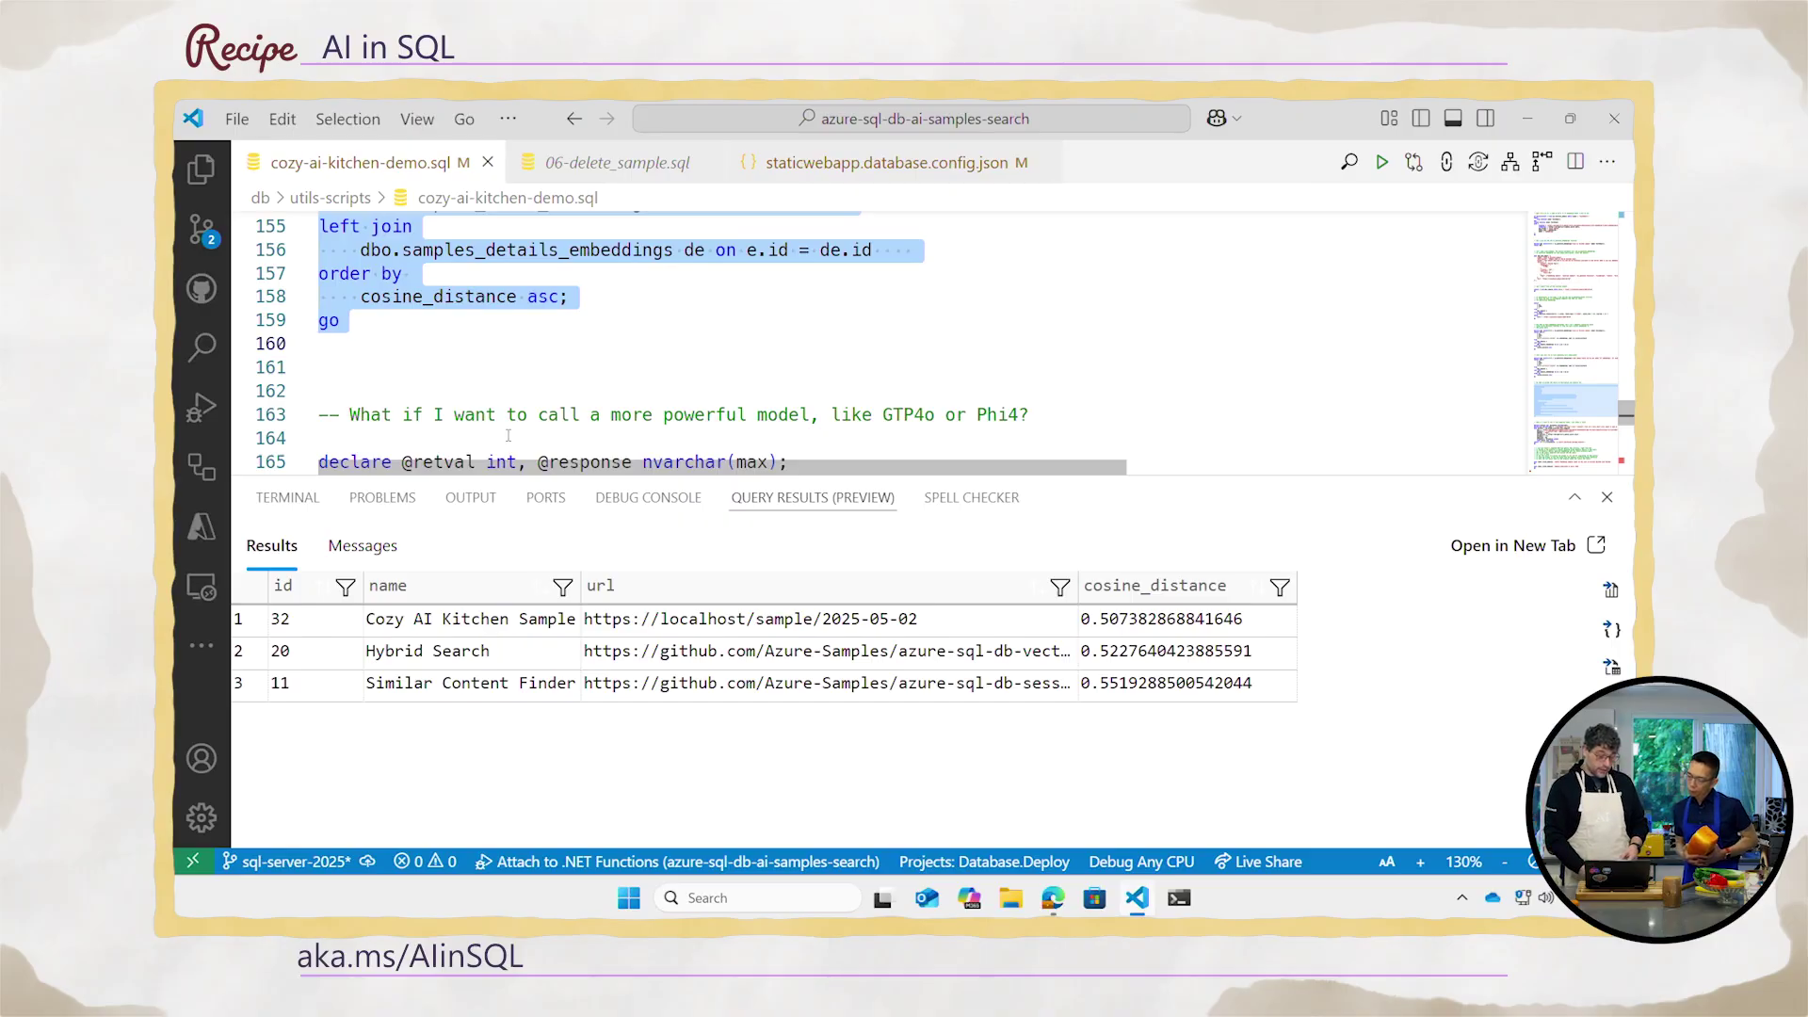
scroll(458, 327, up, 2)
scroll(458, 326, up, 1)
scroll(458, 327, up, 2)
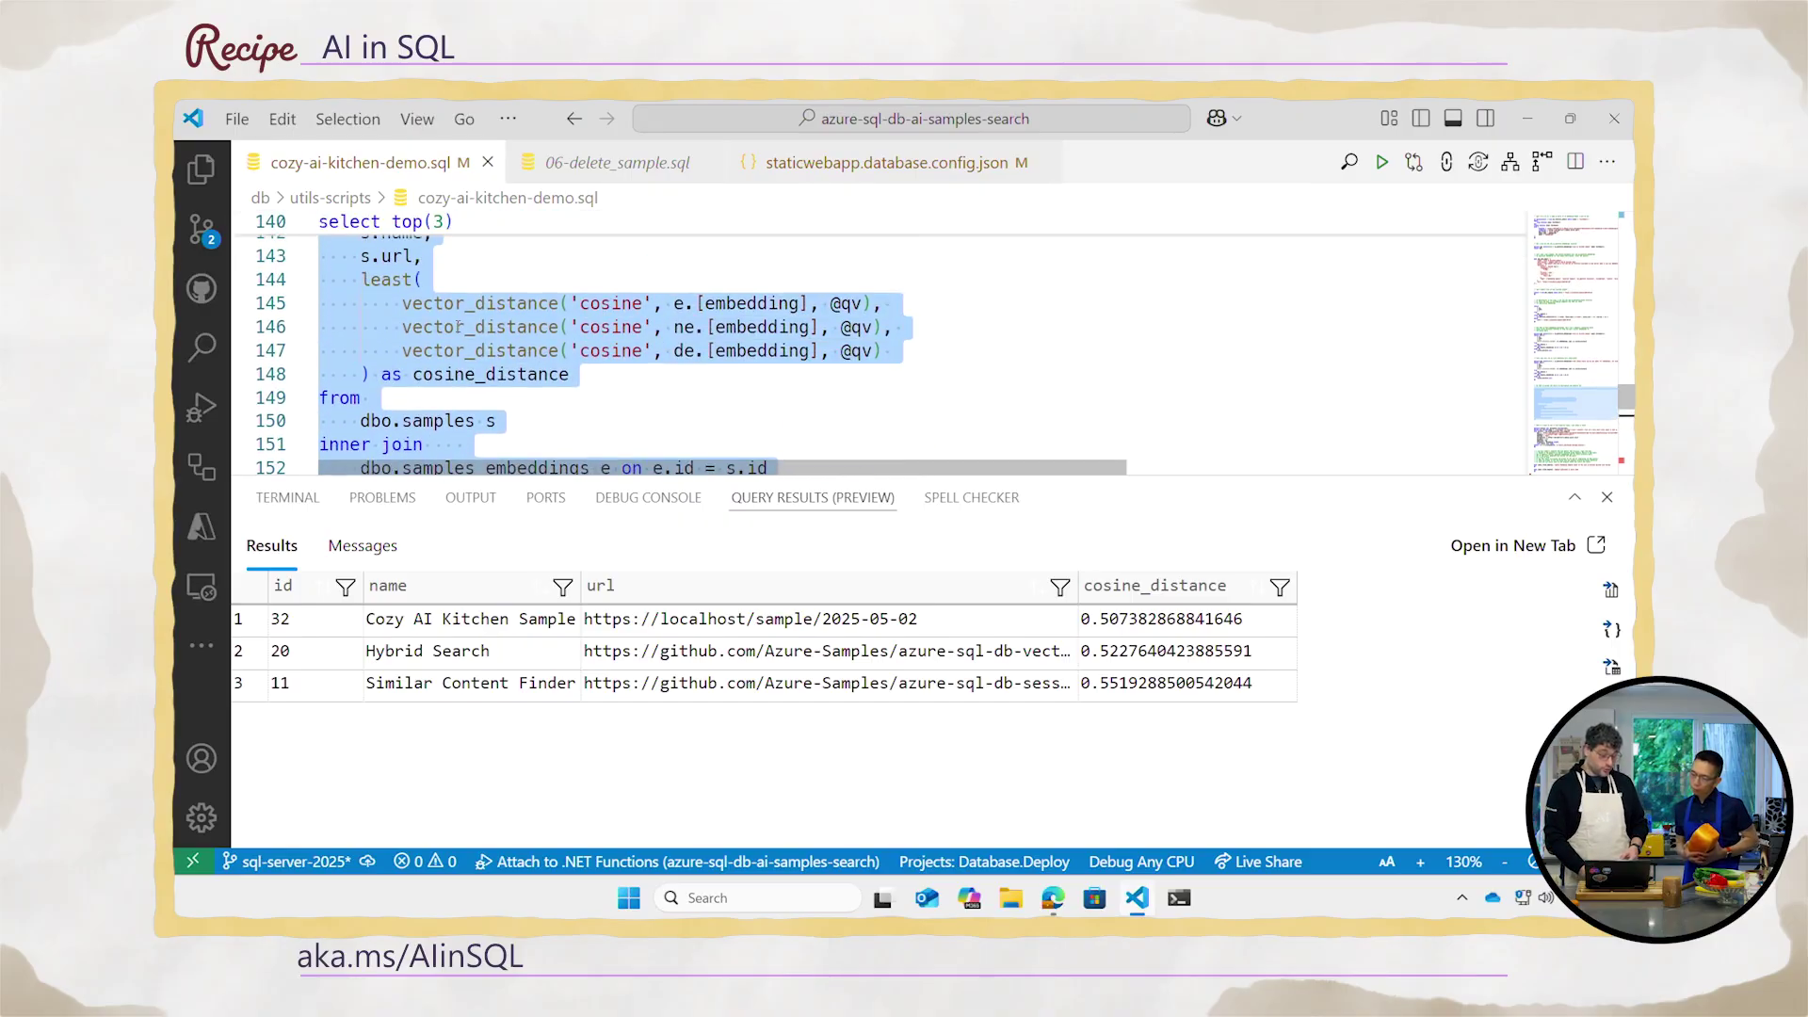
click(459, 327)
click(364, 277)
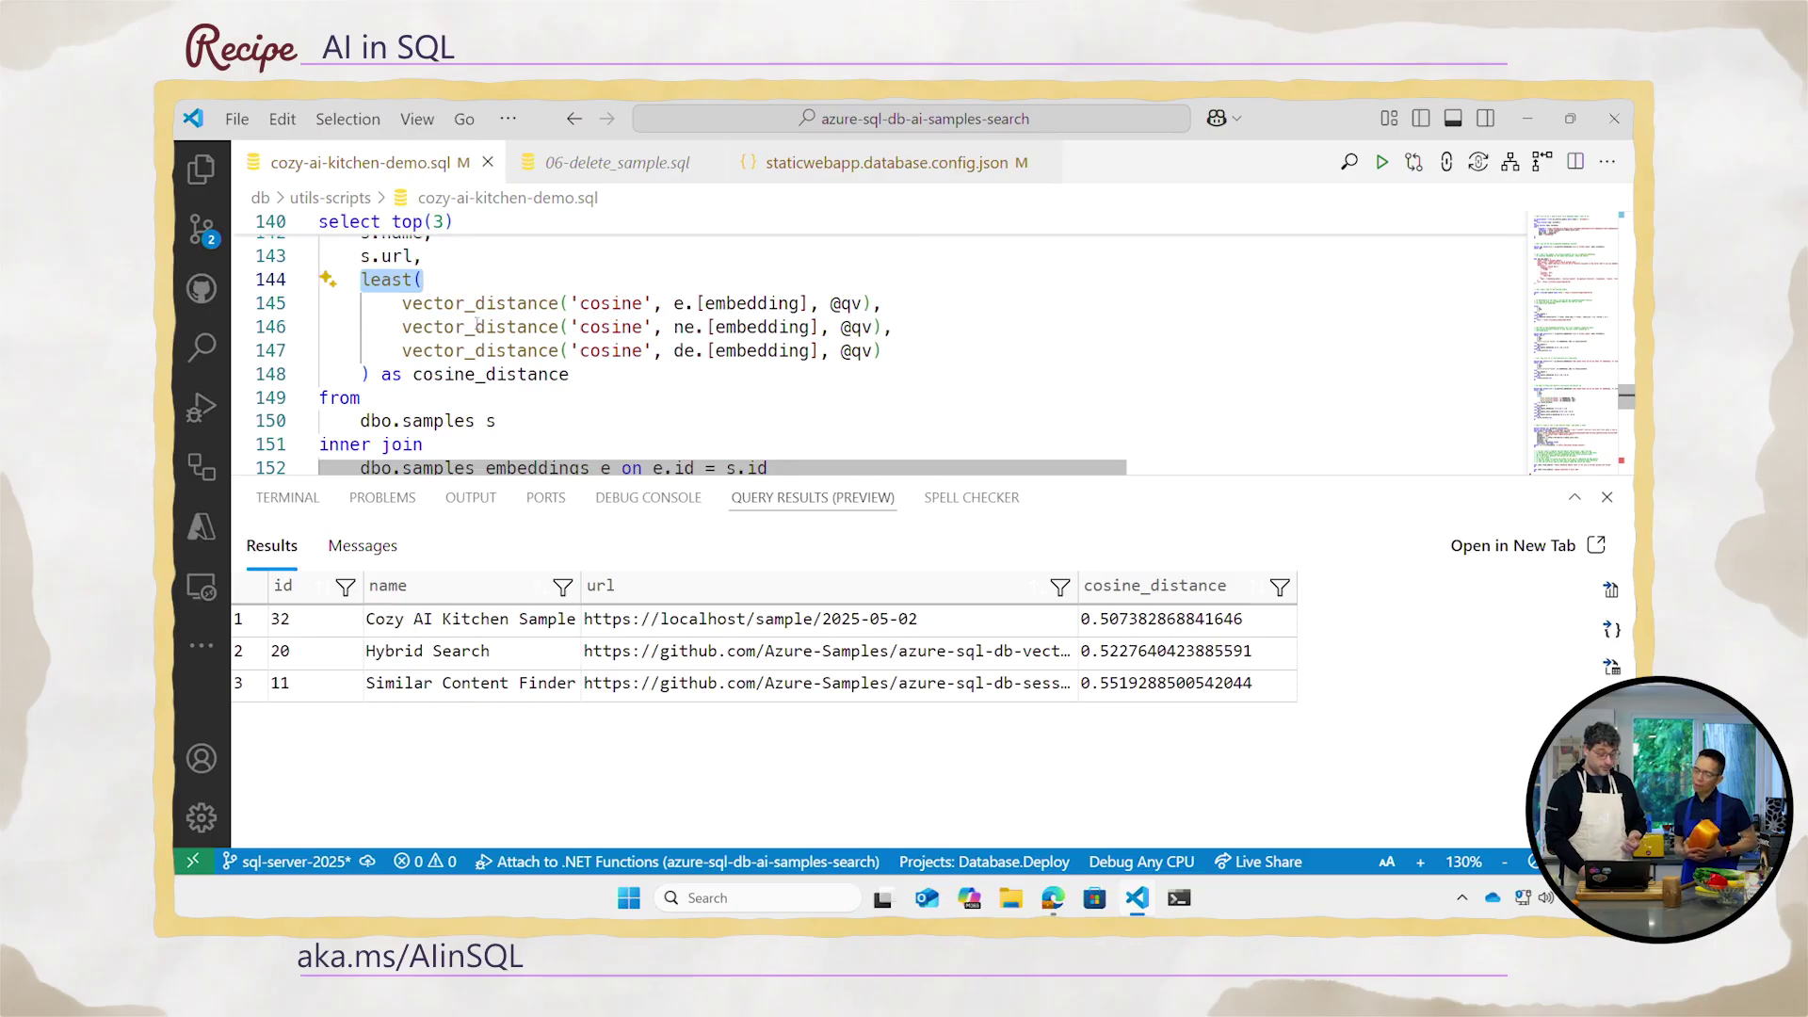
scroll(493, 350, down, 1)
scroll(494, 350, down, 1)
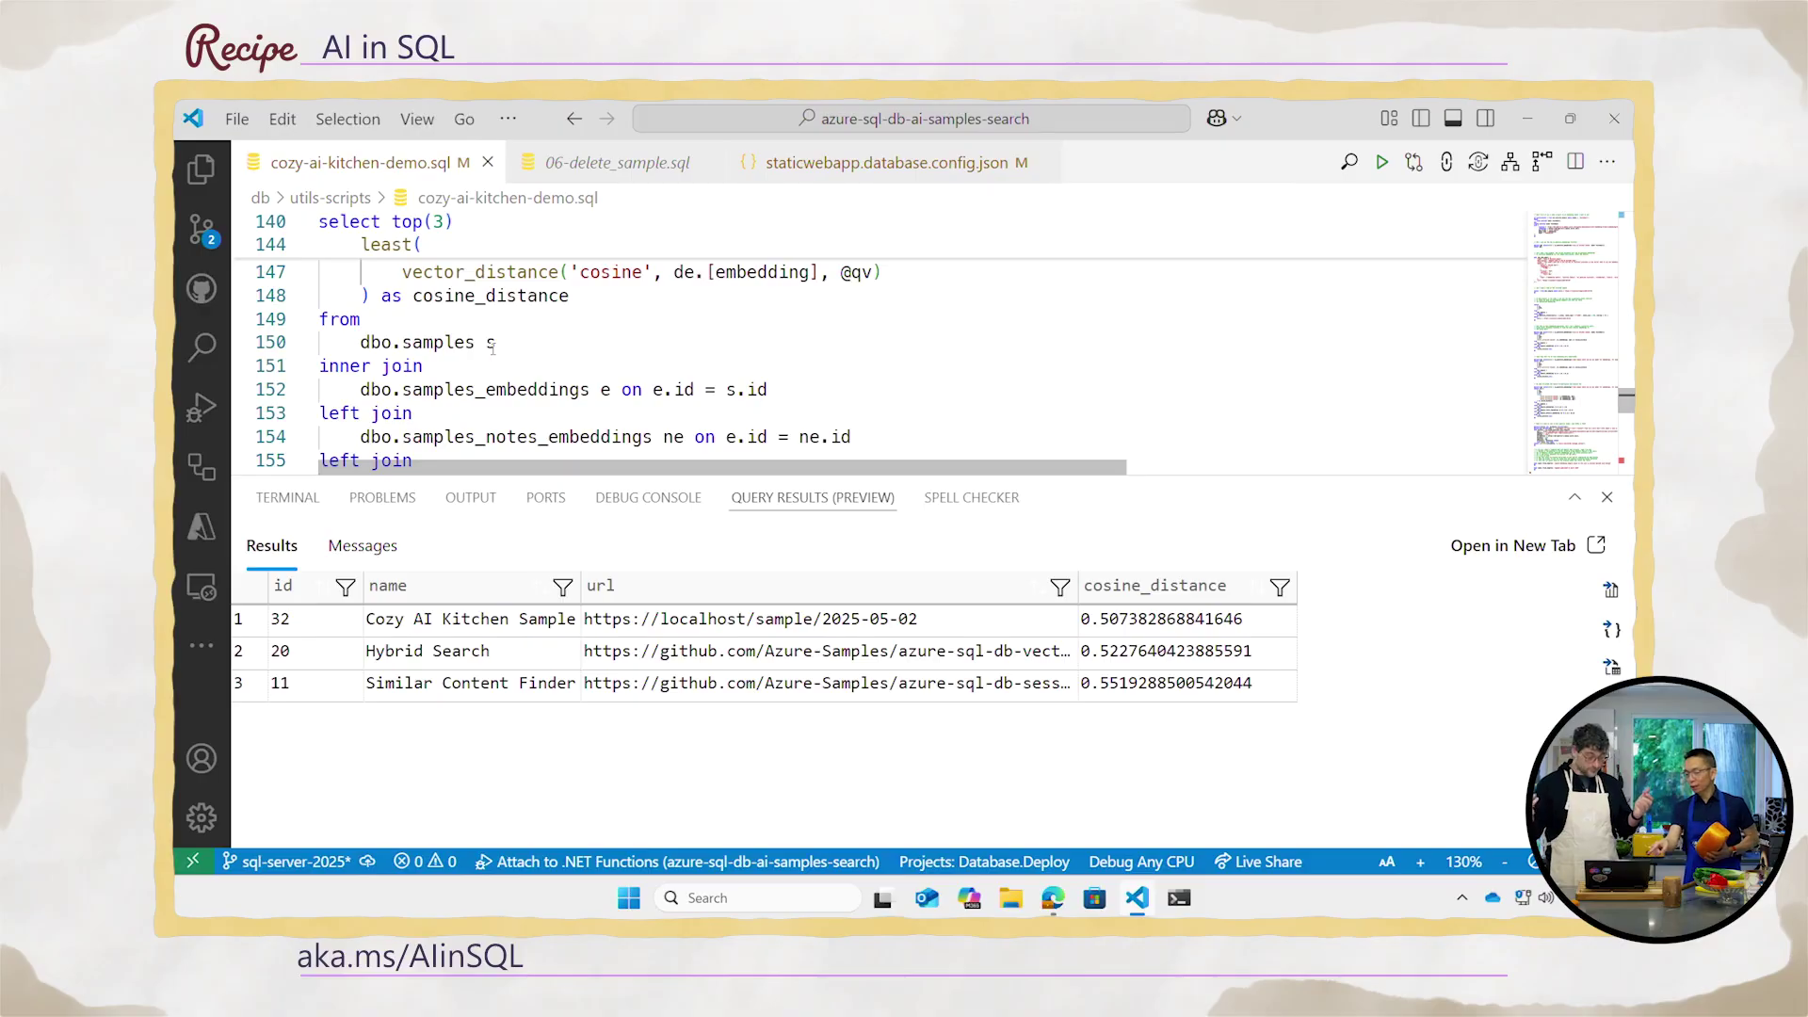
scroll(493, 344, up, 2)
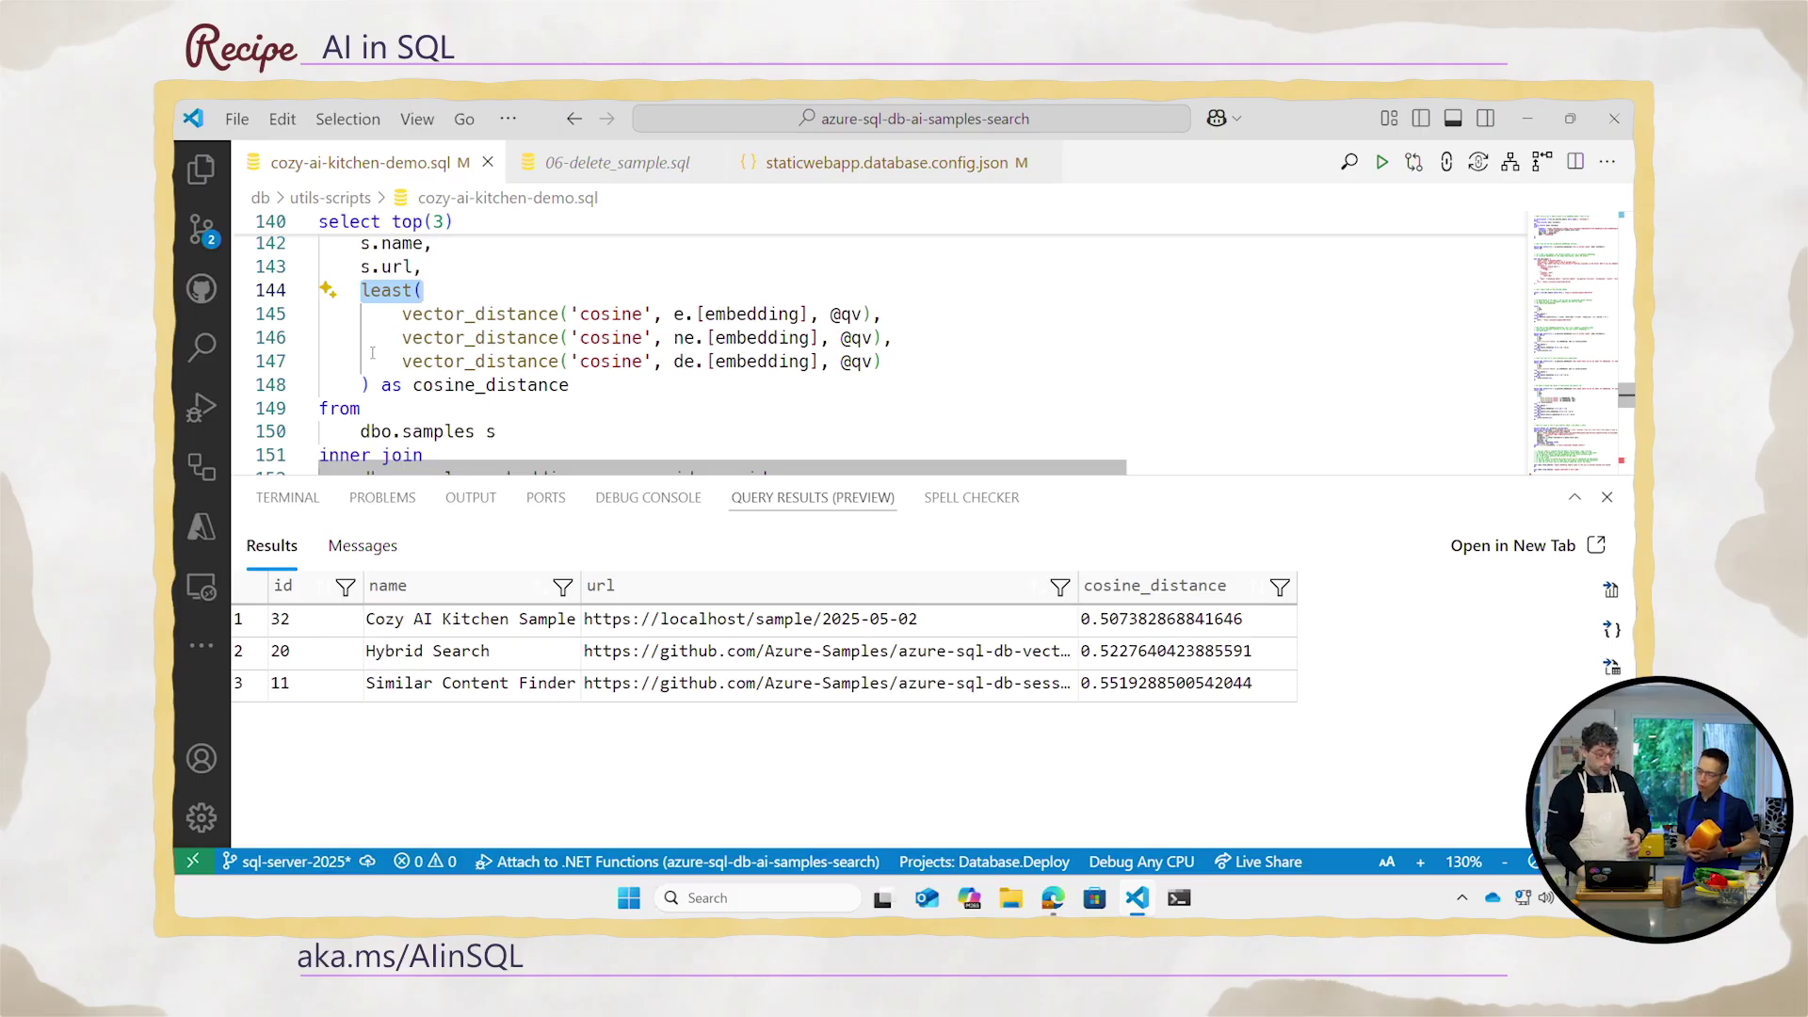
click(408, 360)
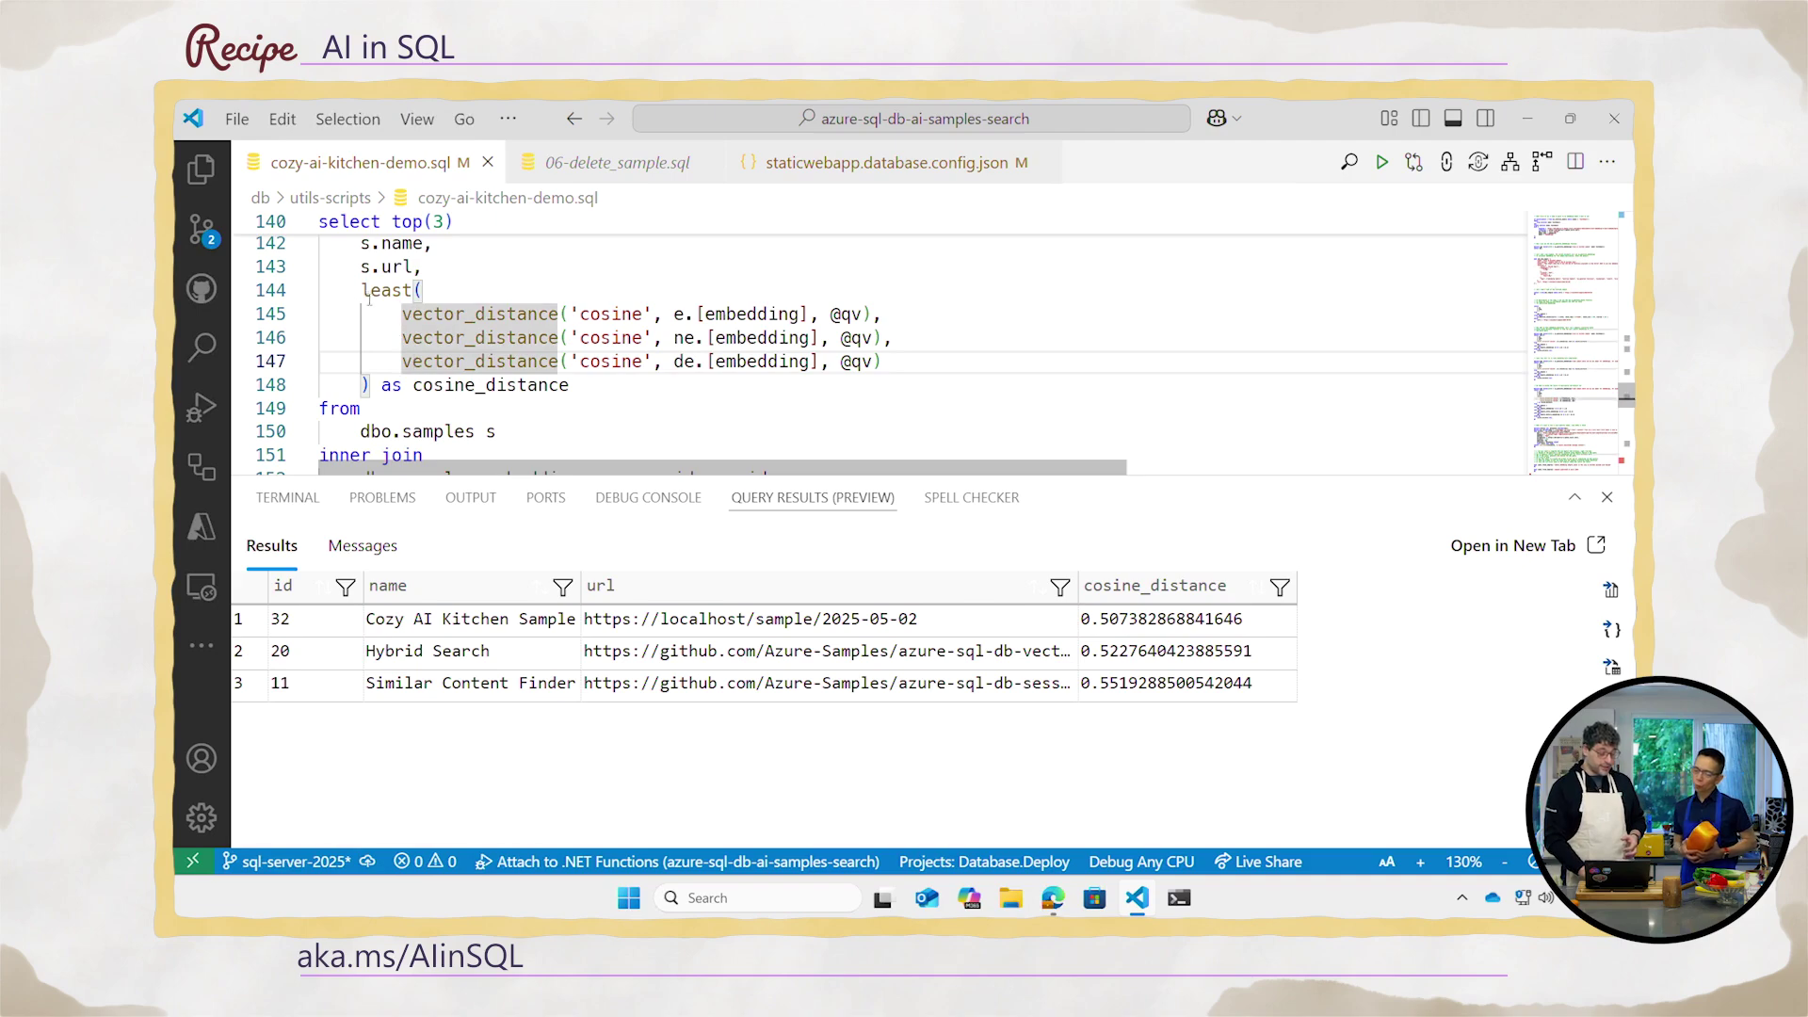
drag(360, 289, 612, 375)
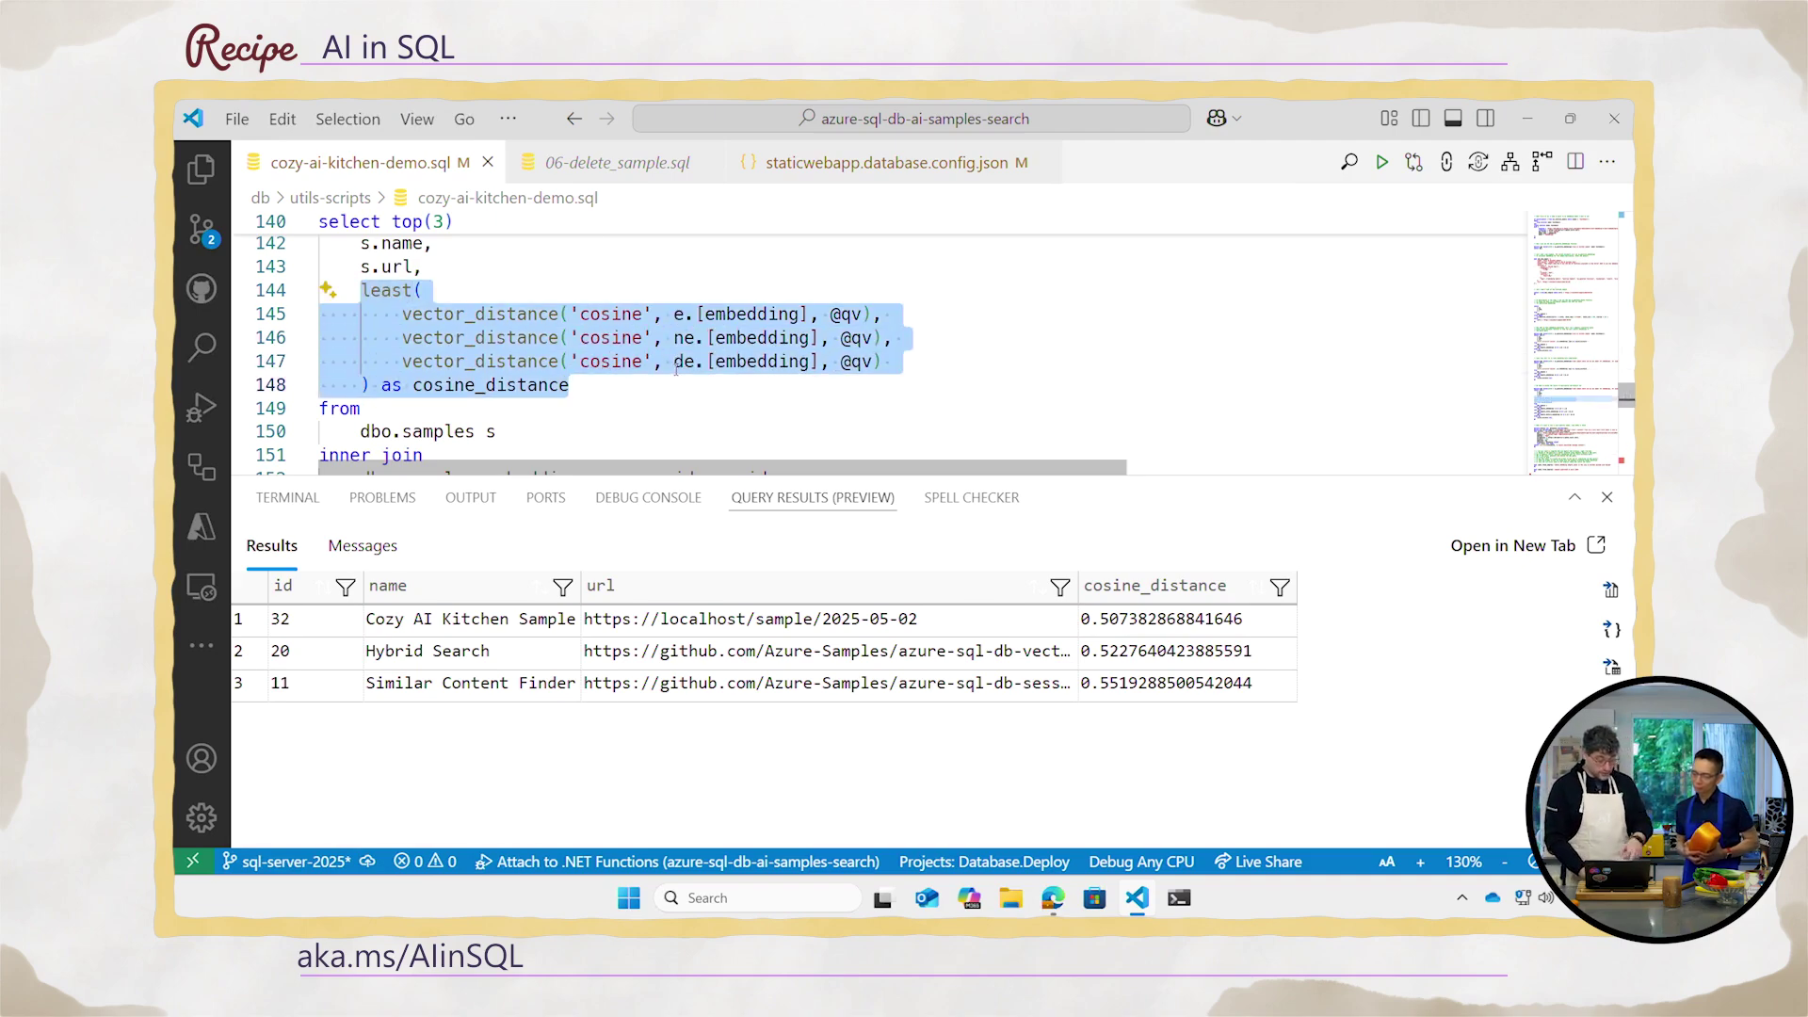
click(470, 620)
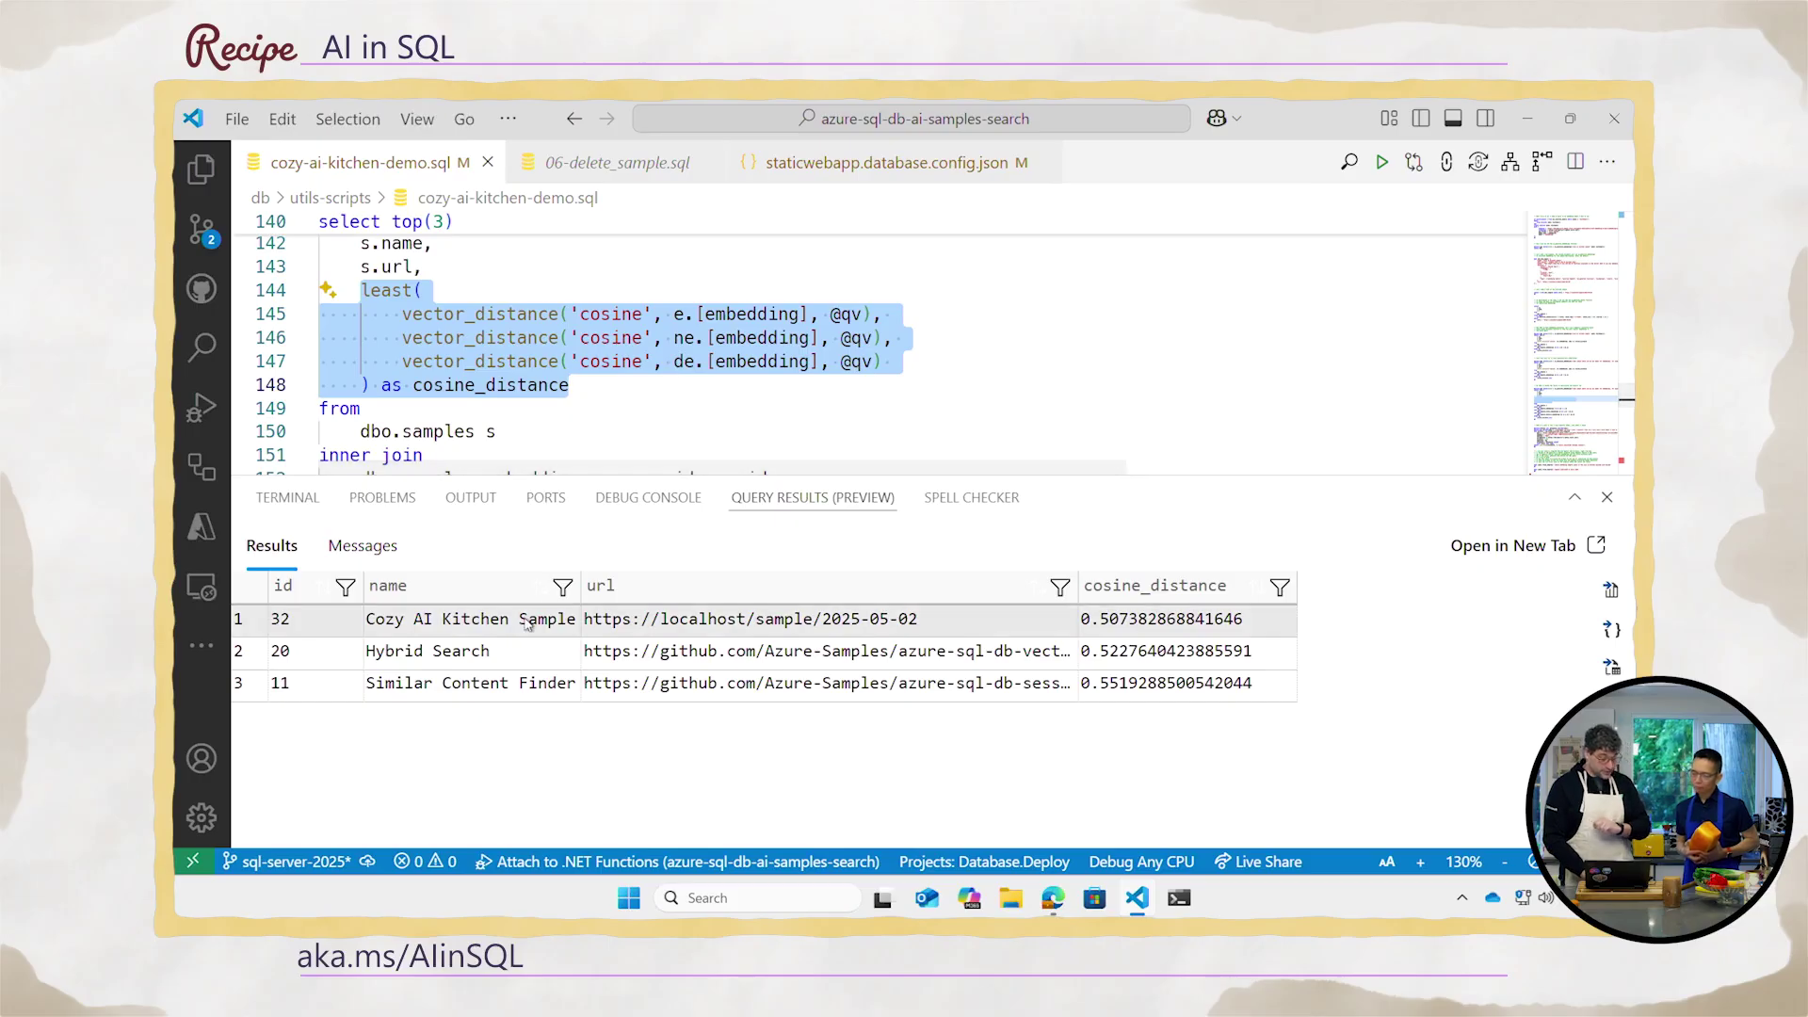
scroll(585, 421, down, 2)
scroll(586, 421, down, 2)
scroll(565, 397, down, 1)
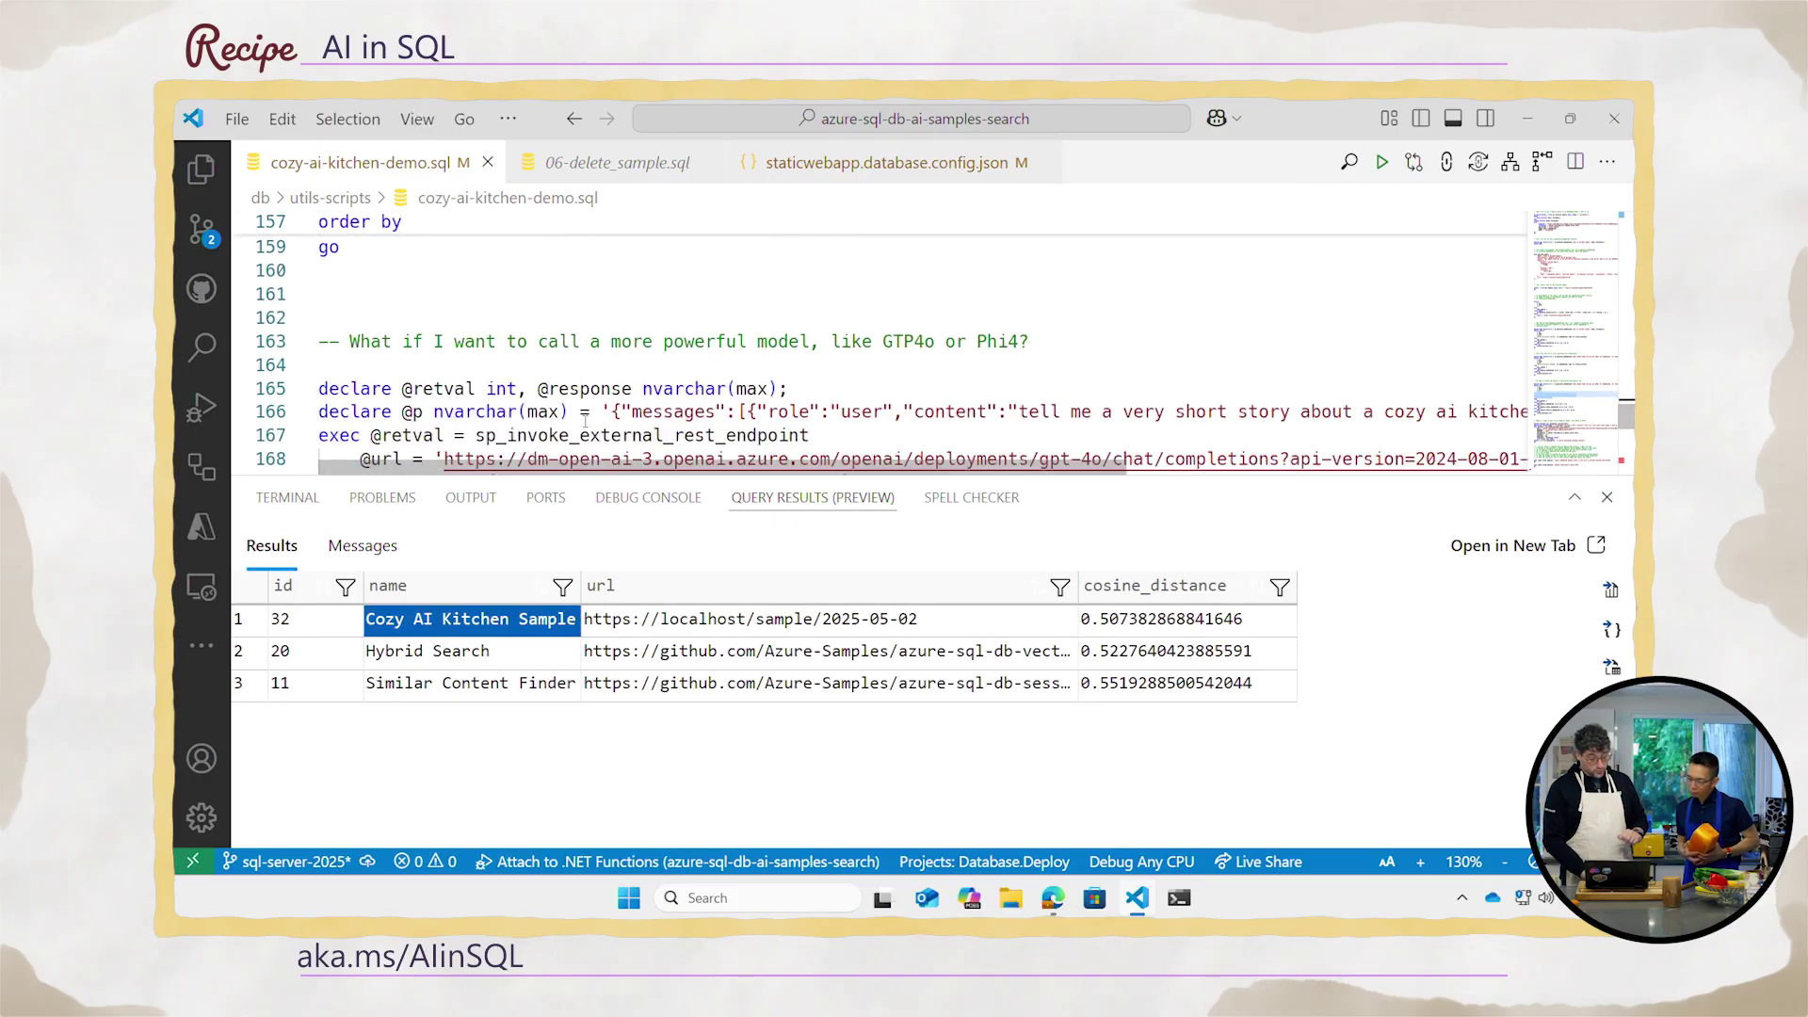
scroll(544, 360, down, 1)
- Run the GPT-4o call block on lines 164–178 and widen the story result column
click(524, 330)
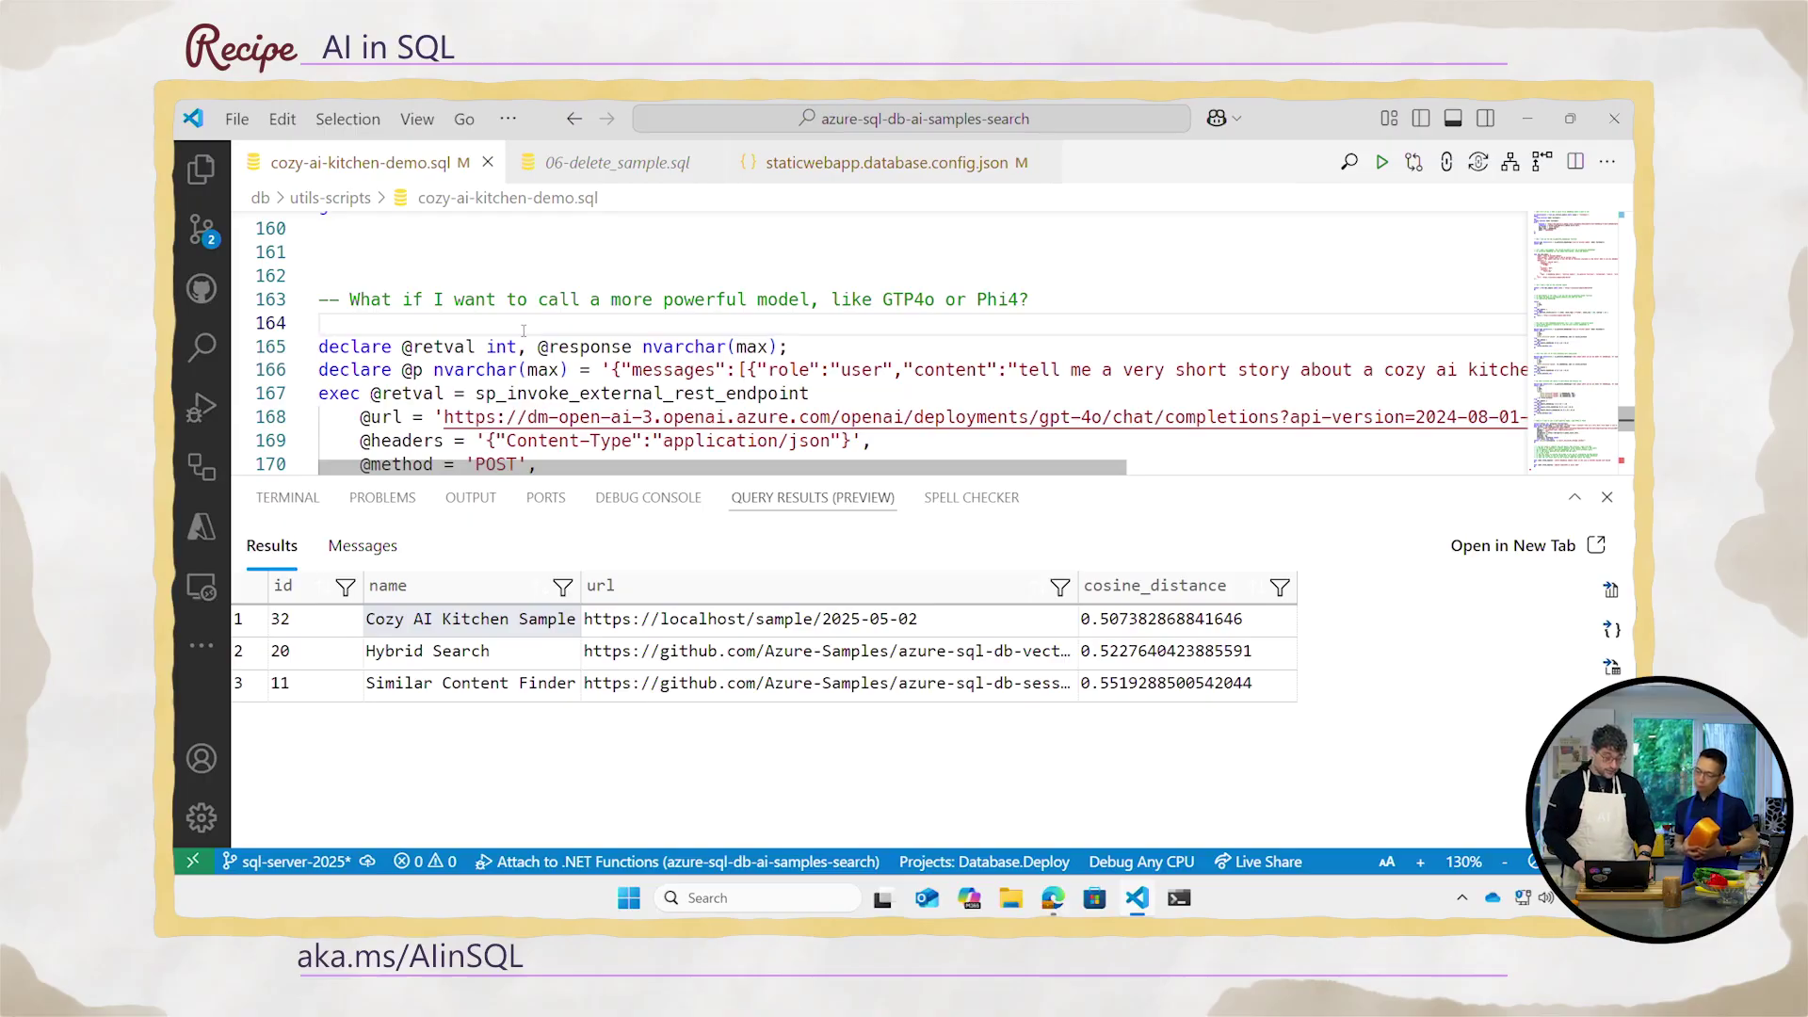
drag(318, 347, 318, 393)
scroll(319, 393, down, 1)
click(476, 344)
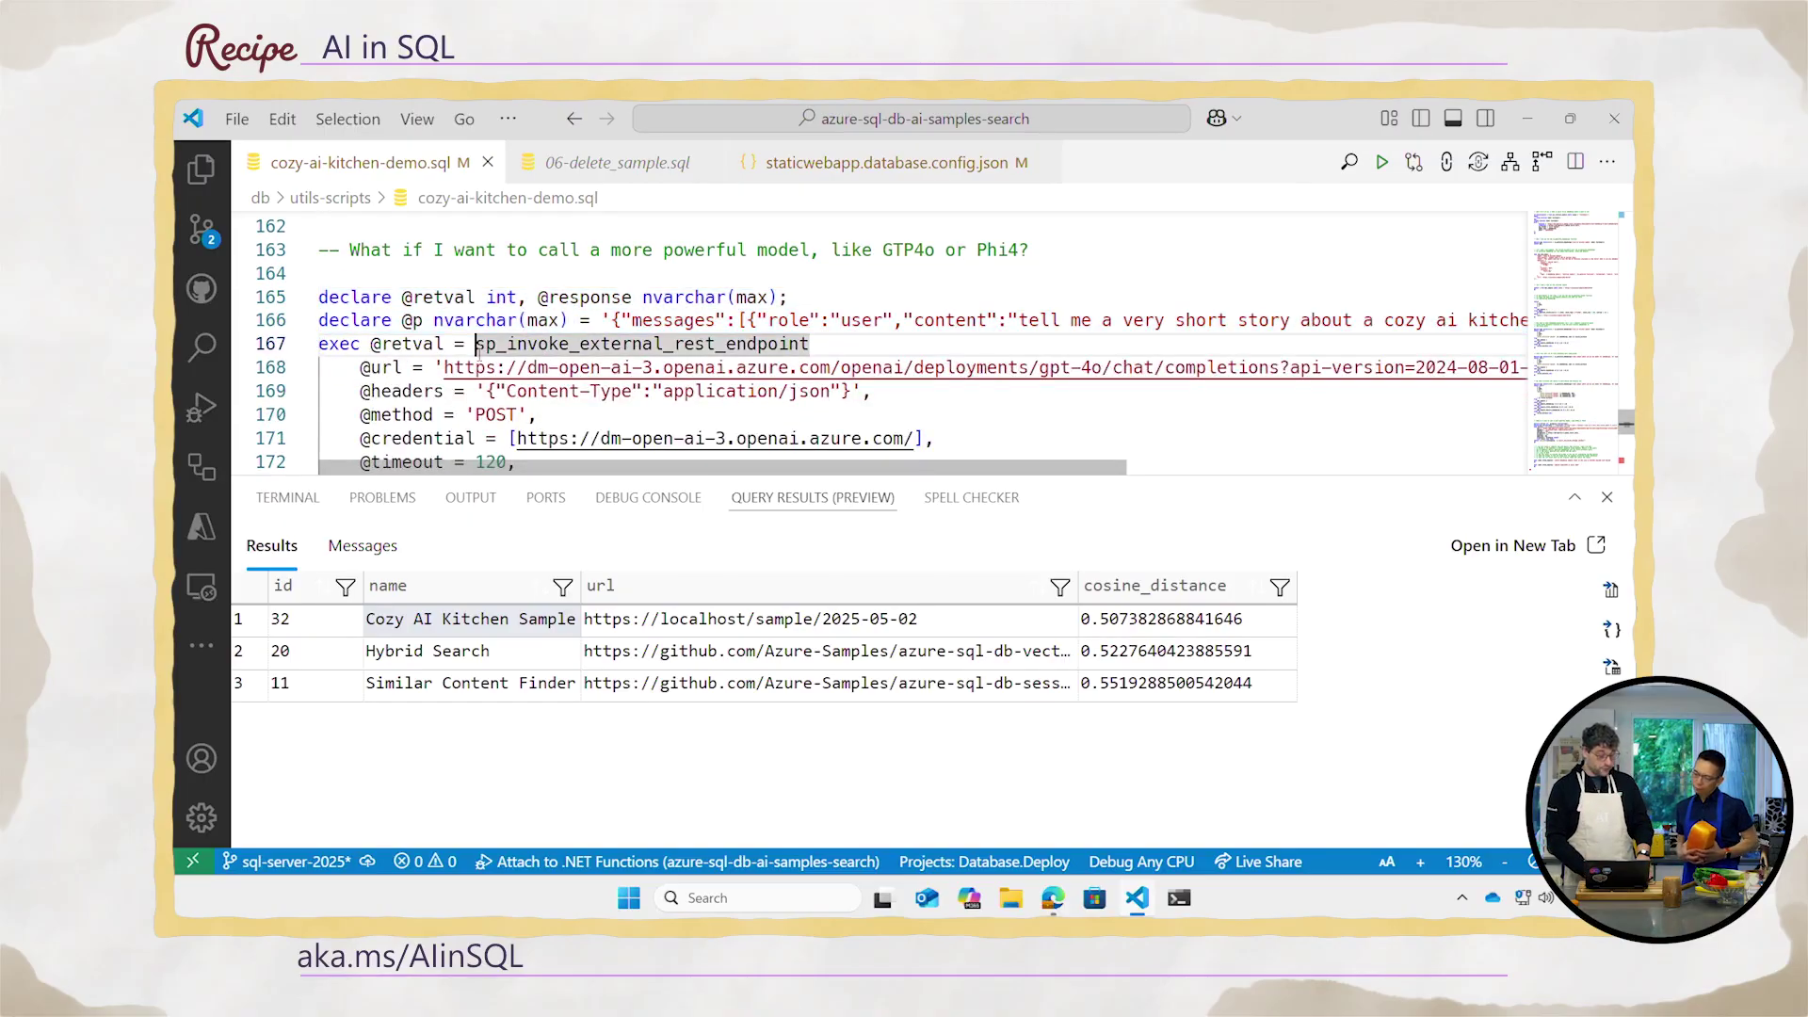
double_click(742, 350)
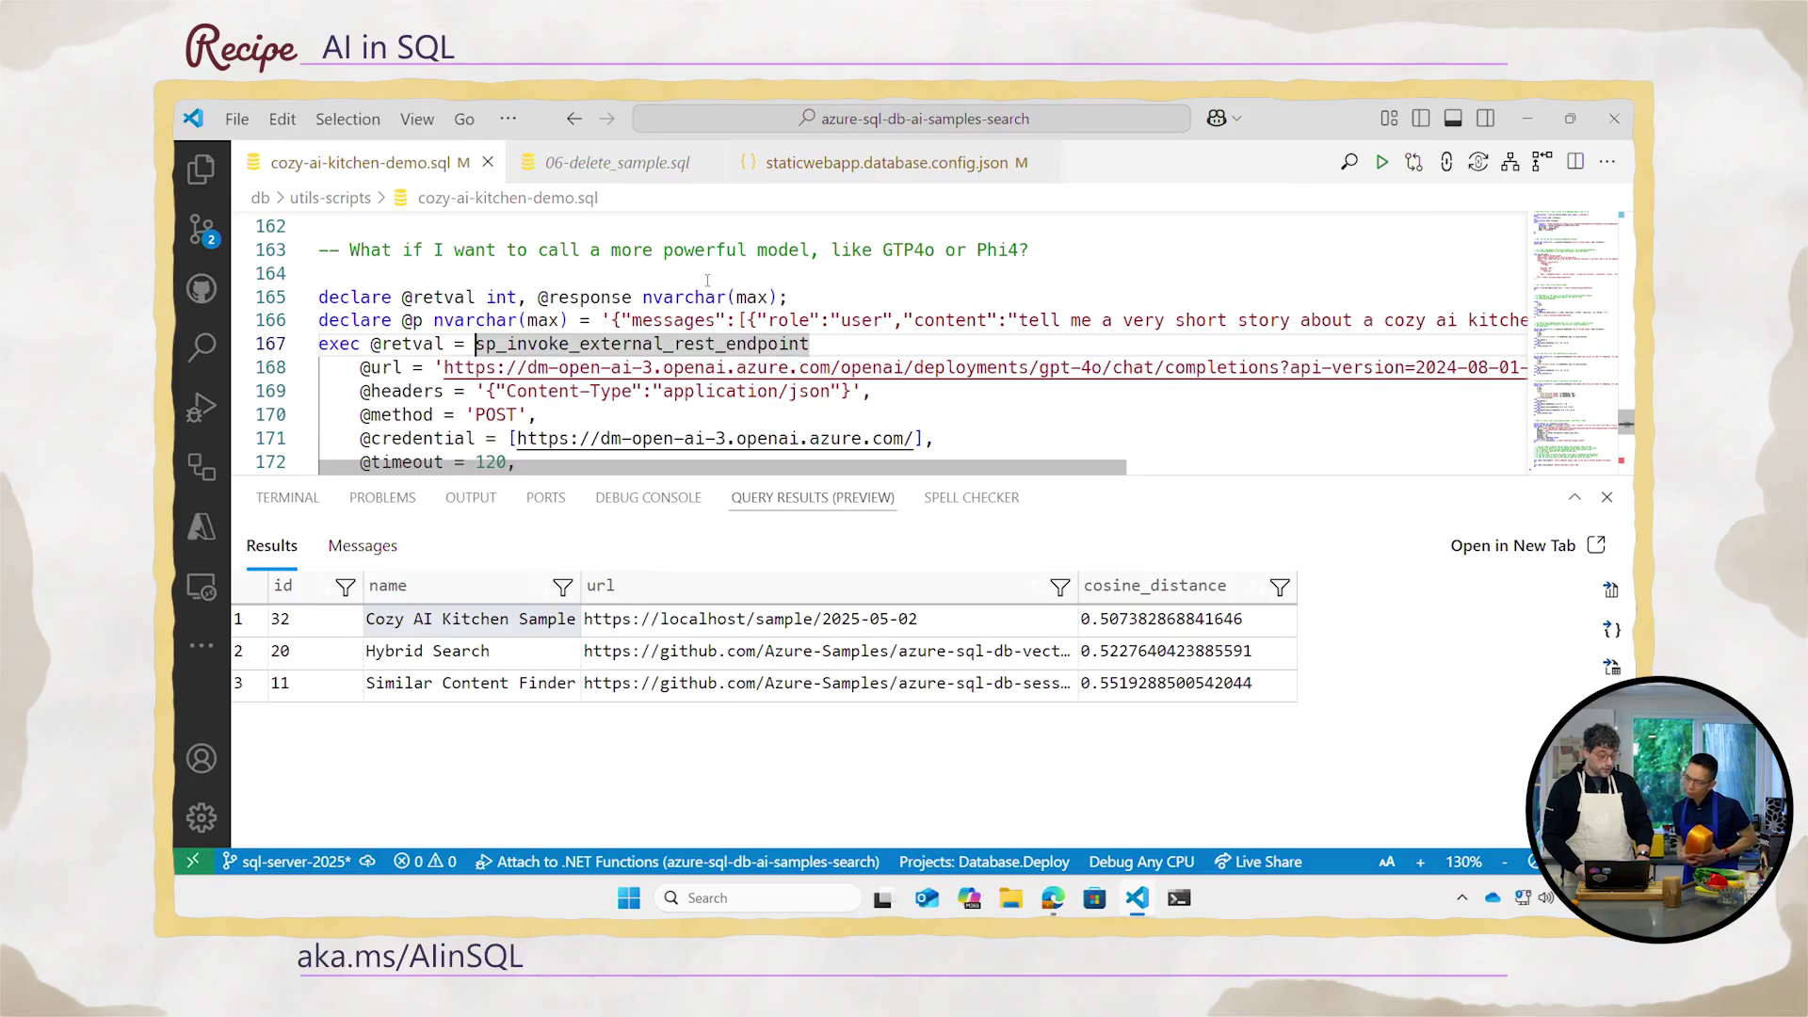
key(Up)
key(Up)
key(Up)
key(shift+Down)
scroll(706, 283, up, 1)
key(shift+Down)
key(shift+Down)
key(shift+Down)
key(shift+Down)
key(shift+Down)
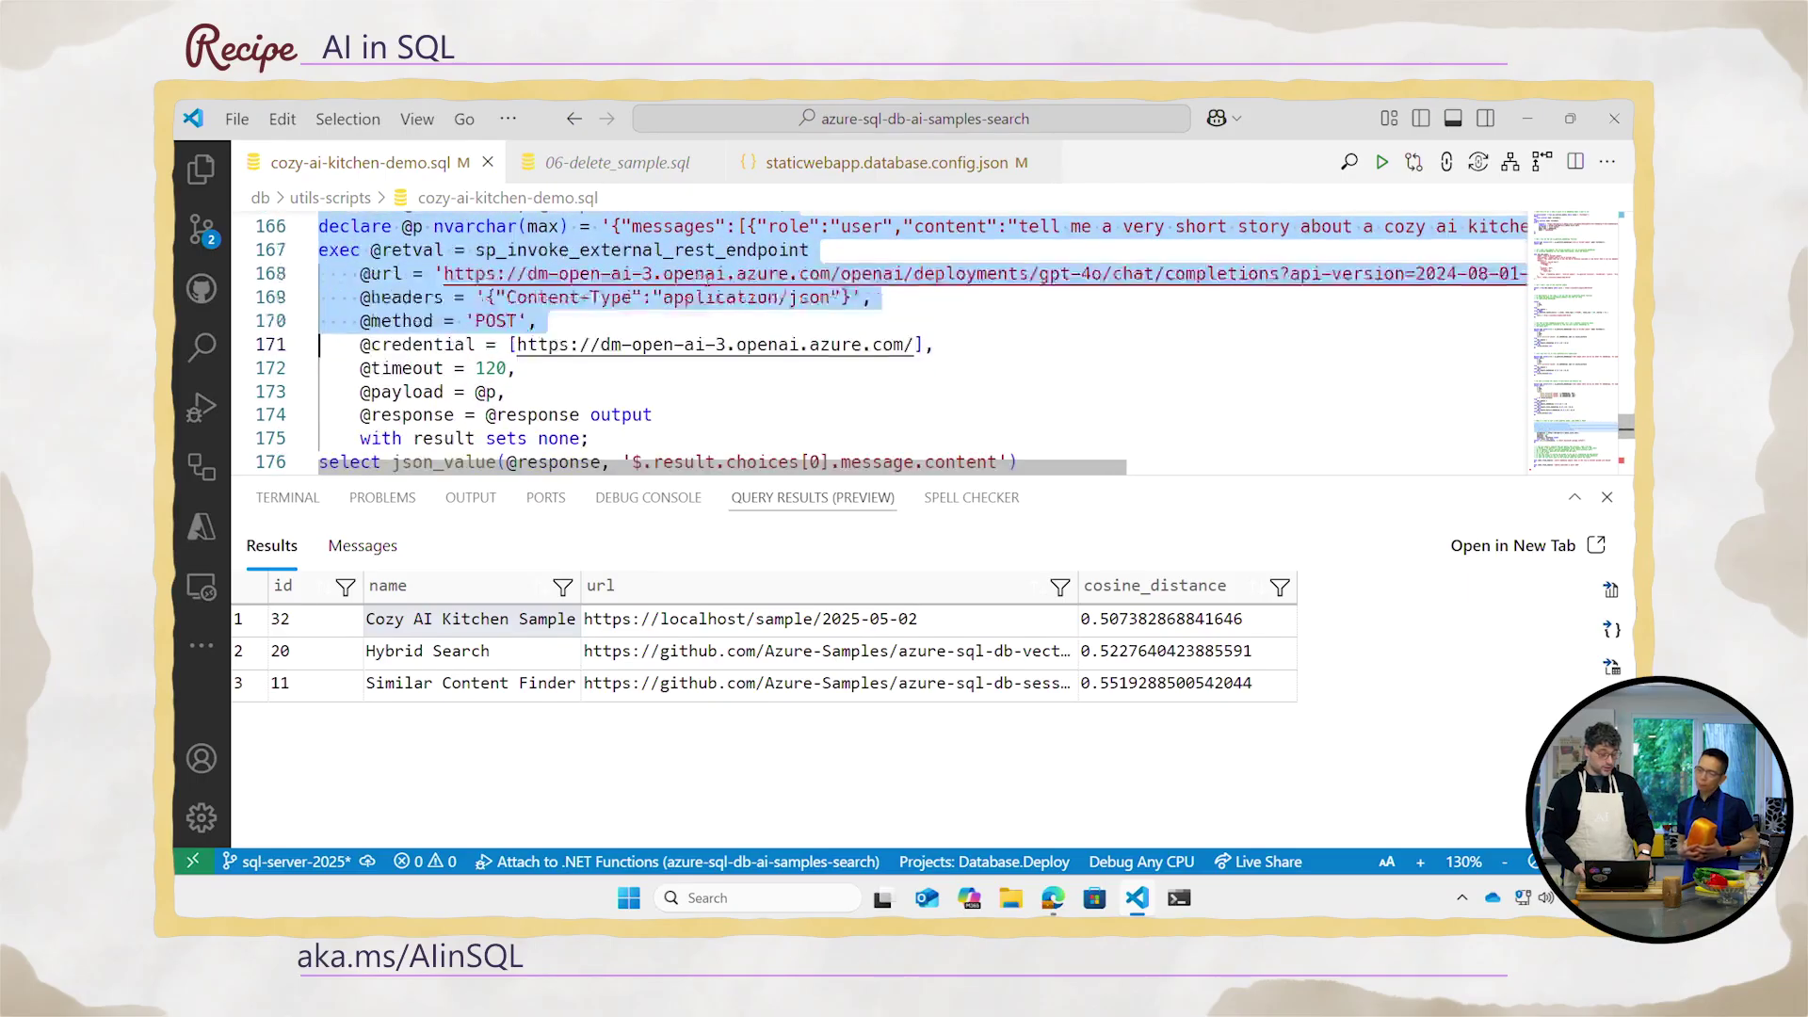
key(shift+Down)
key(shift+Down)
key(shift+Down)
key(shift+Down)
key(shift+Down)
key(shift+Down)
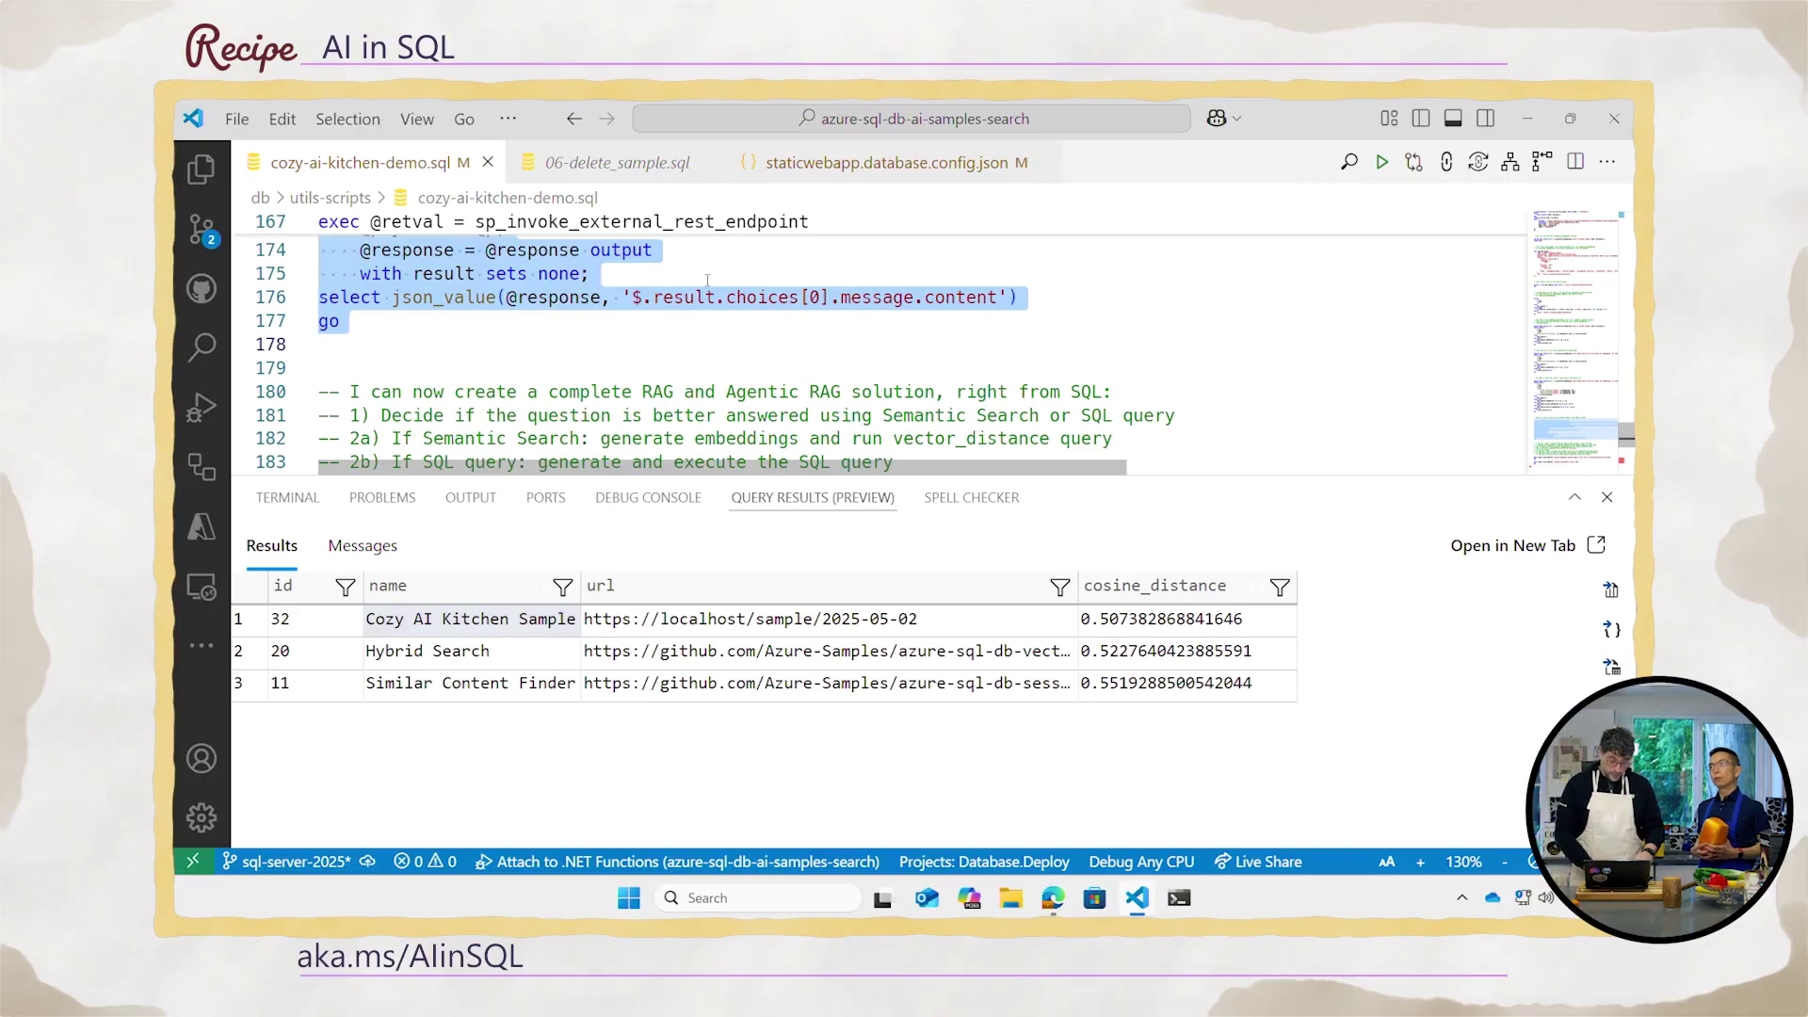
scroll(707, 279, up, 1)
scroll(878, 325, up, 3)
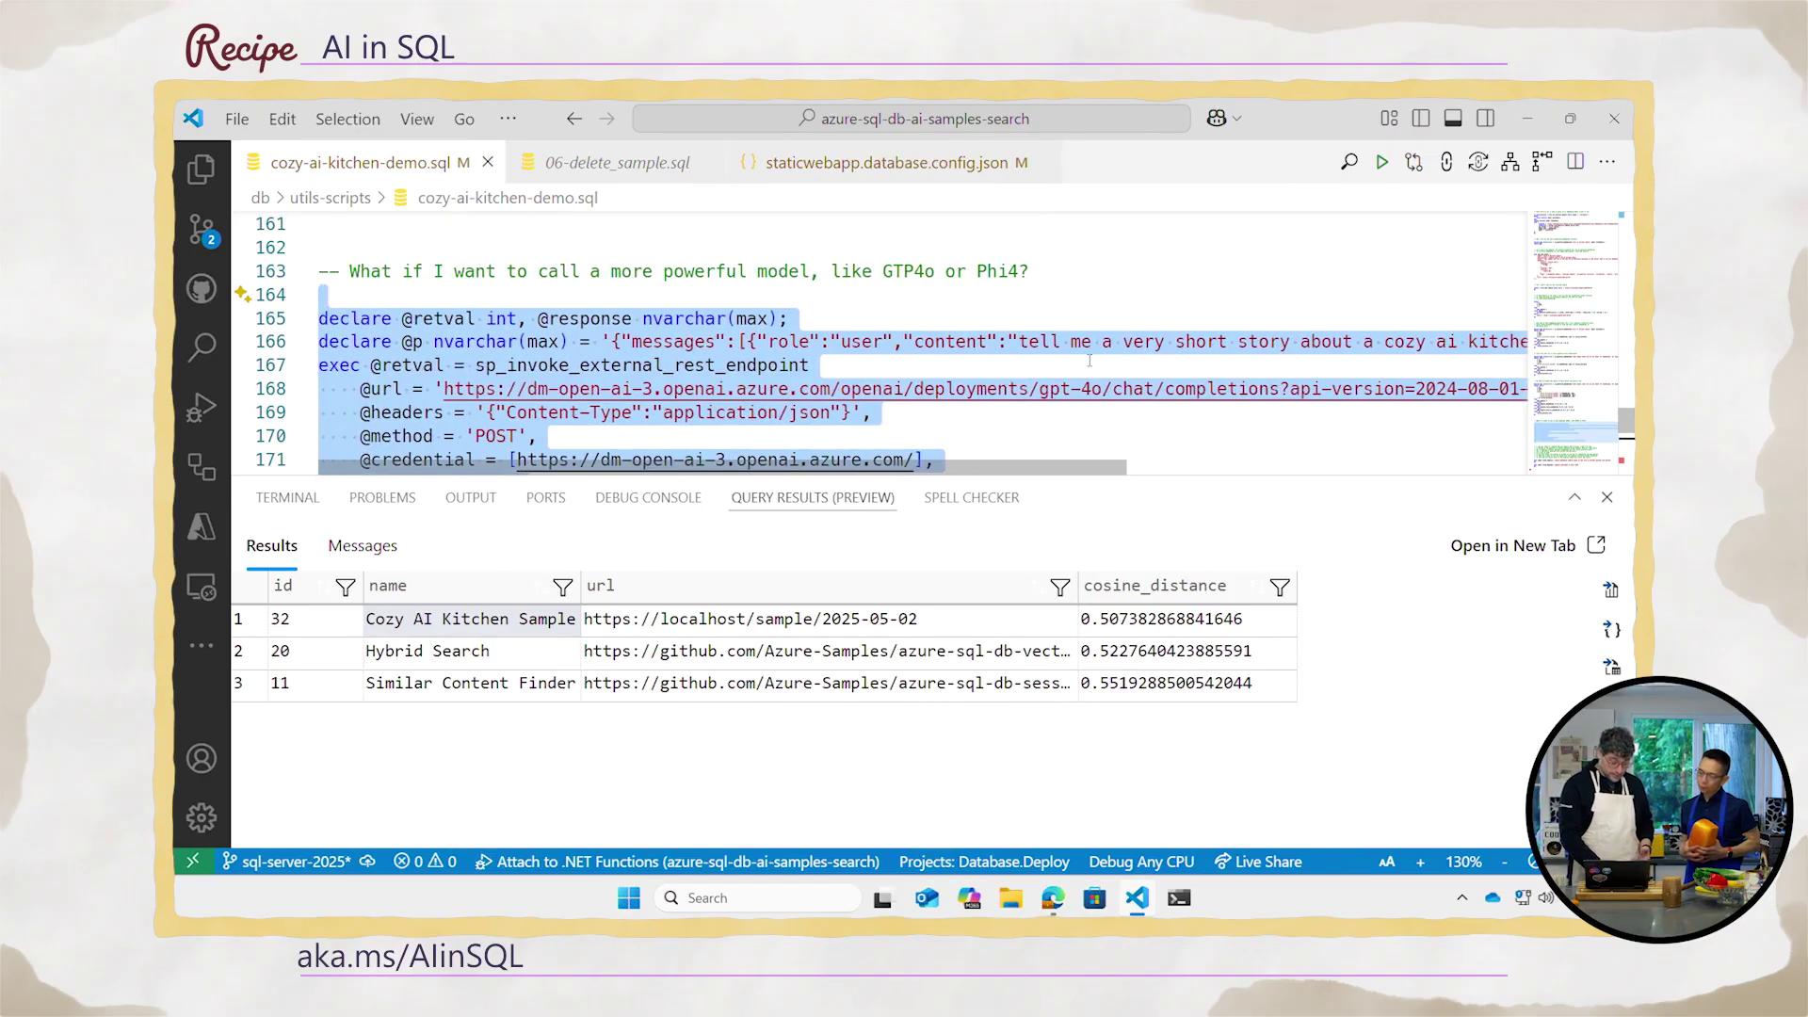
key(ctrl+shift+e)
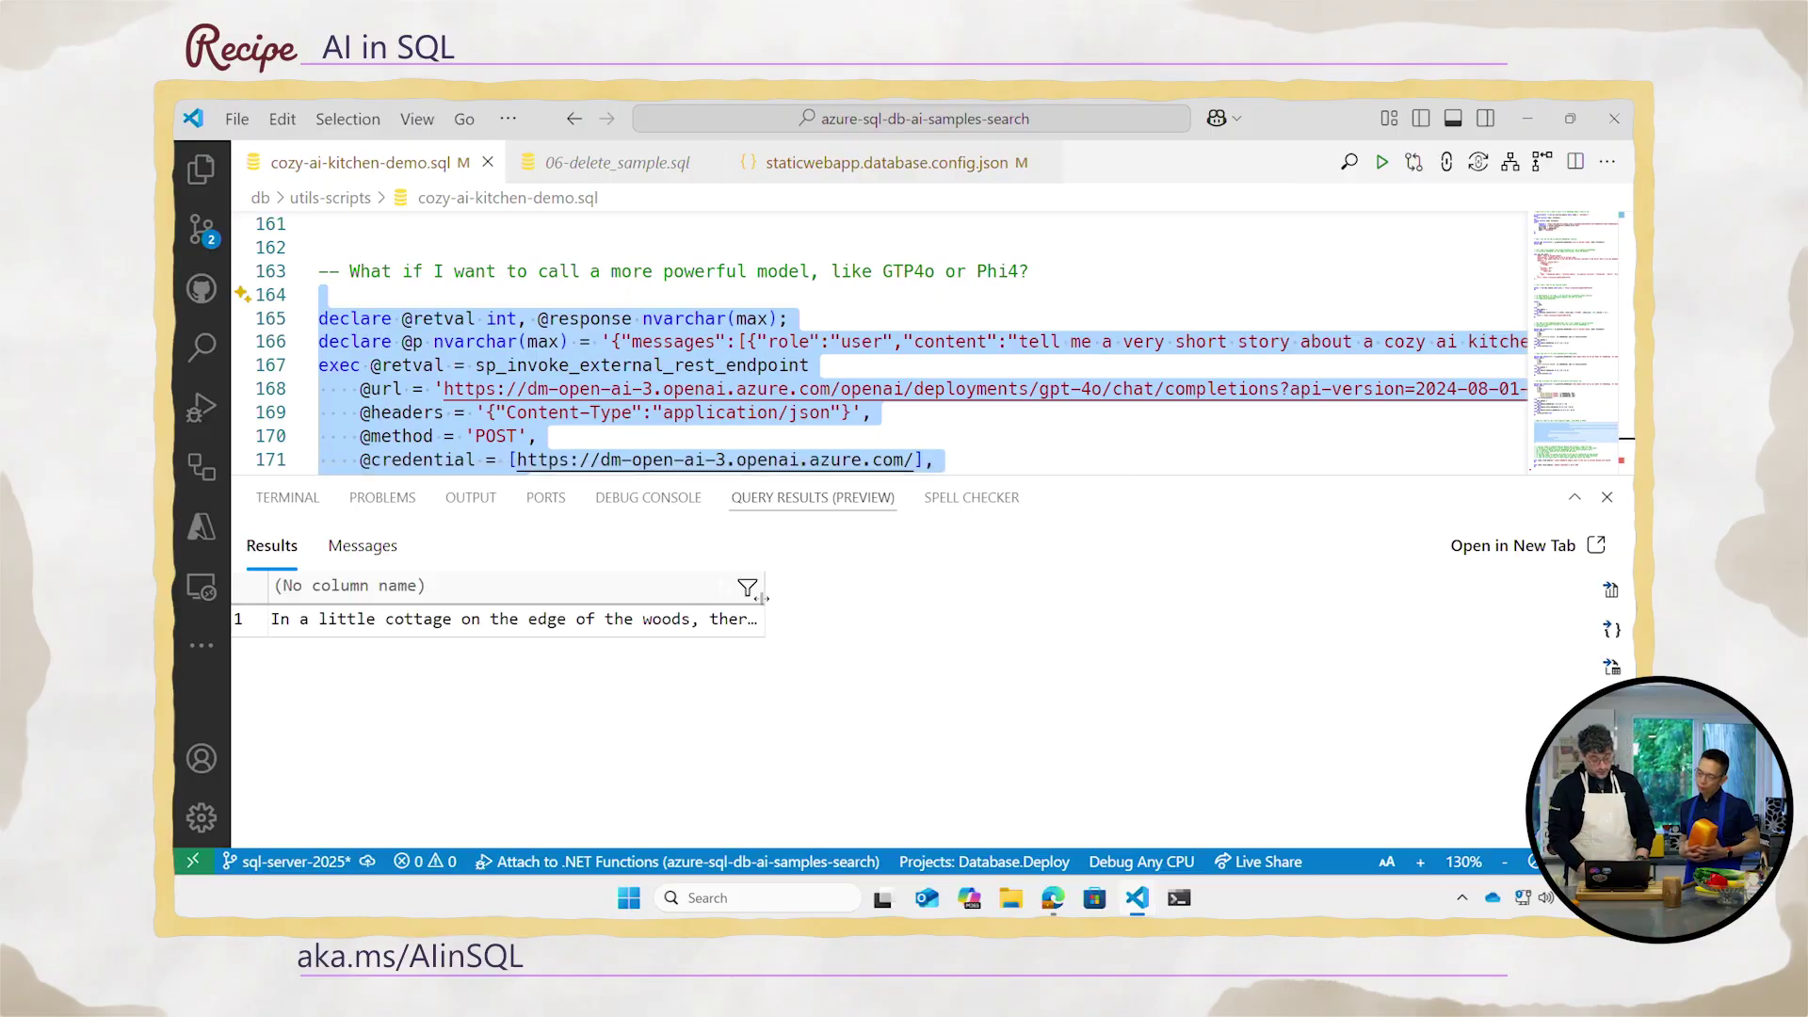
drag(763, 594, 1385, 594)
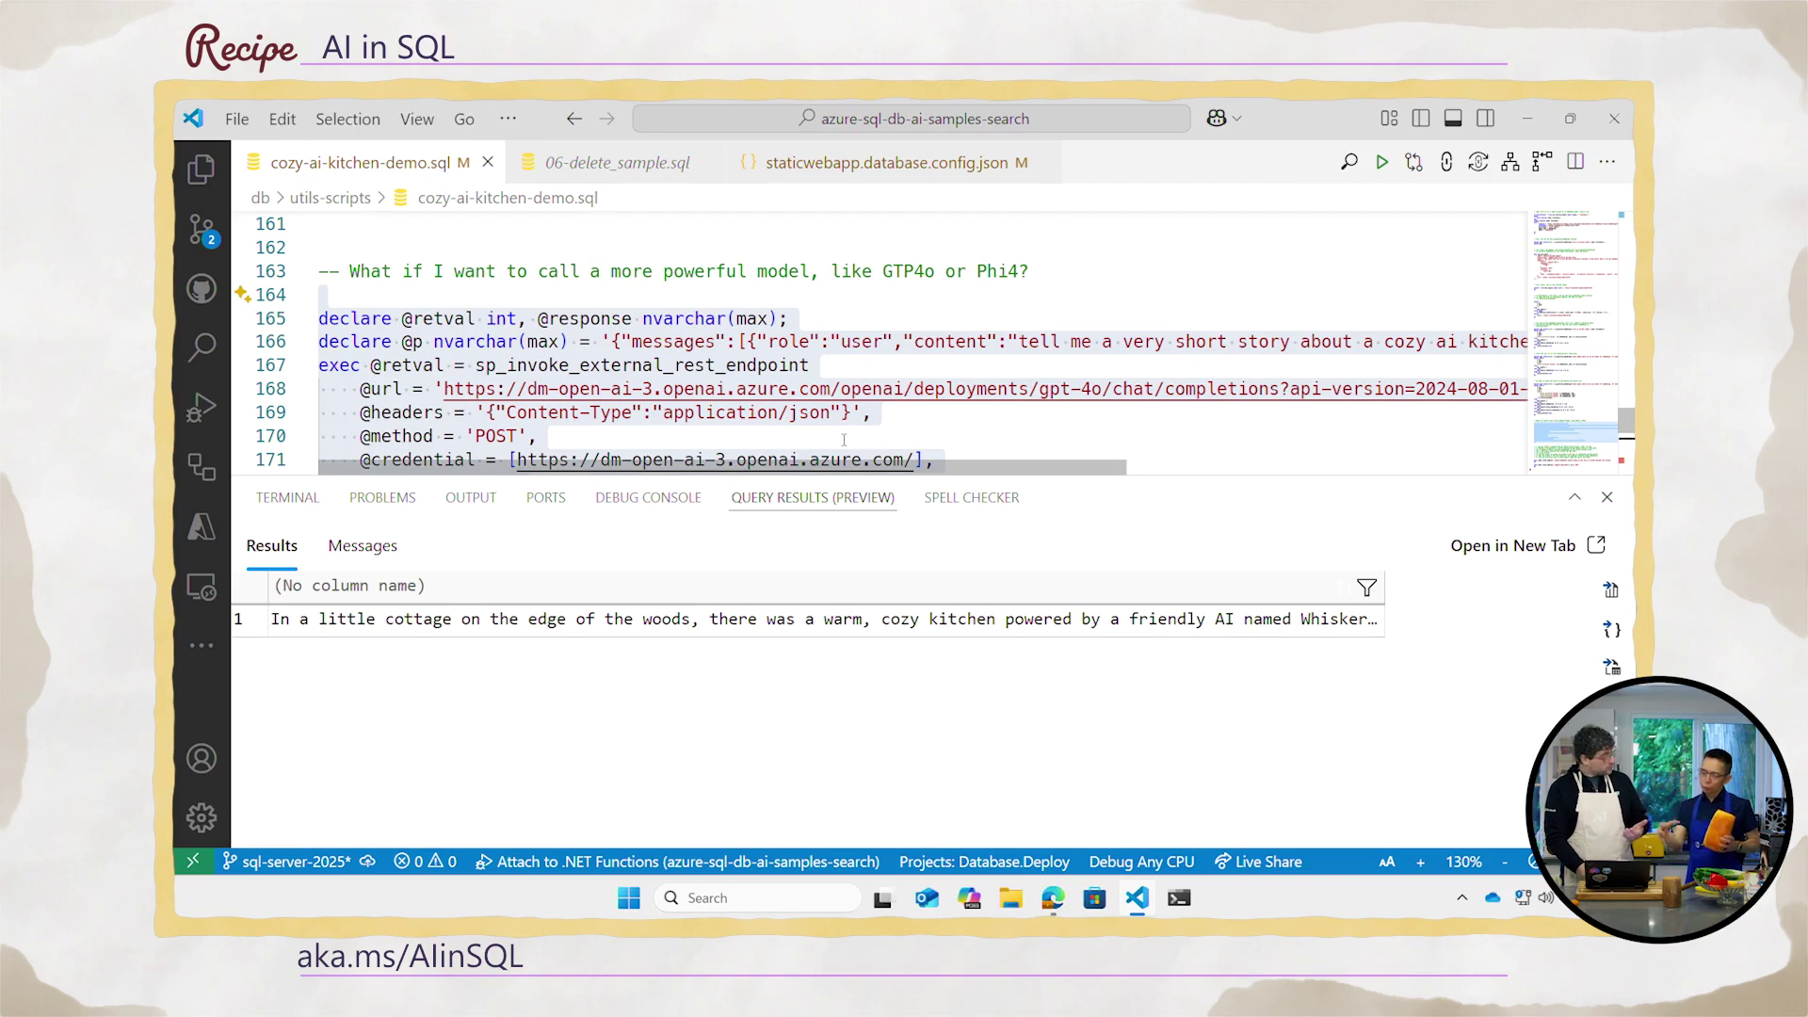
scroll(843, 442, down, 1)
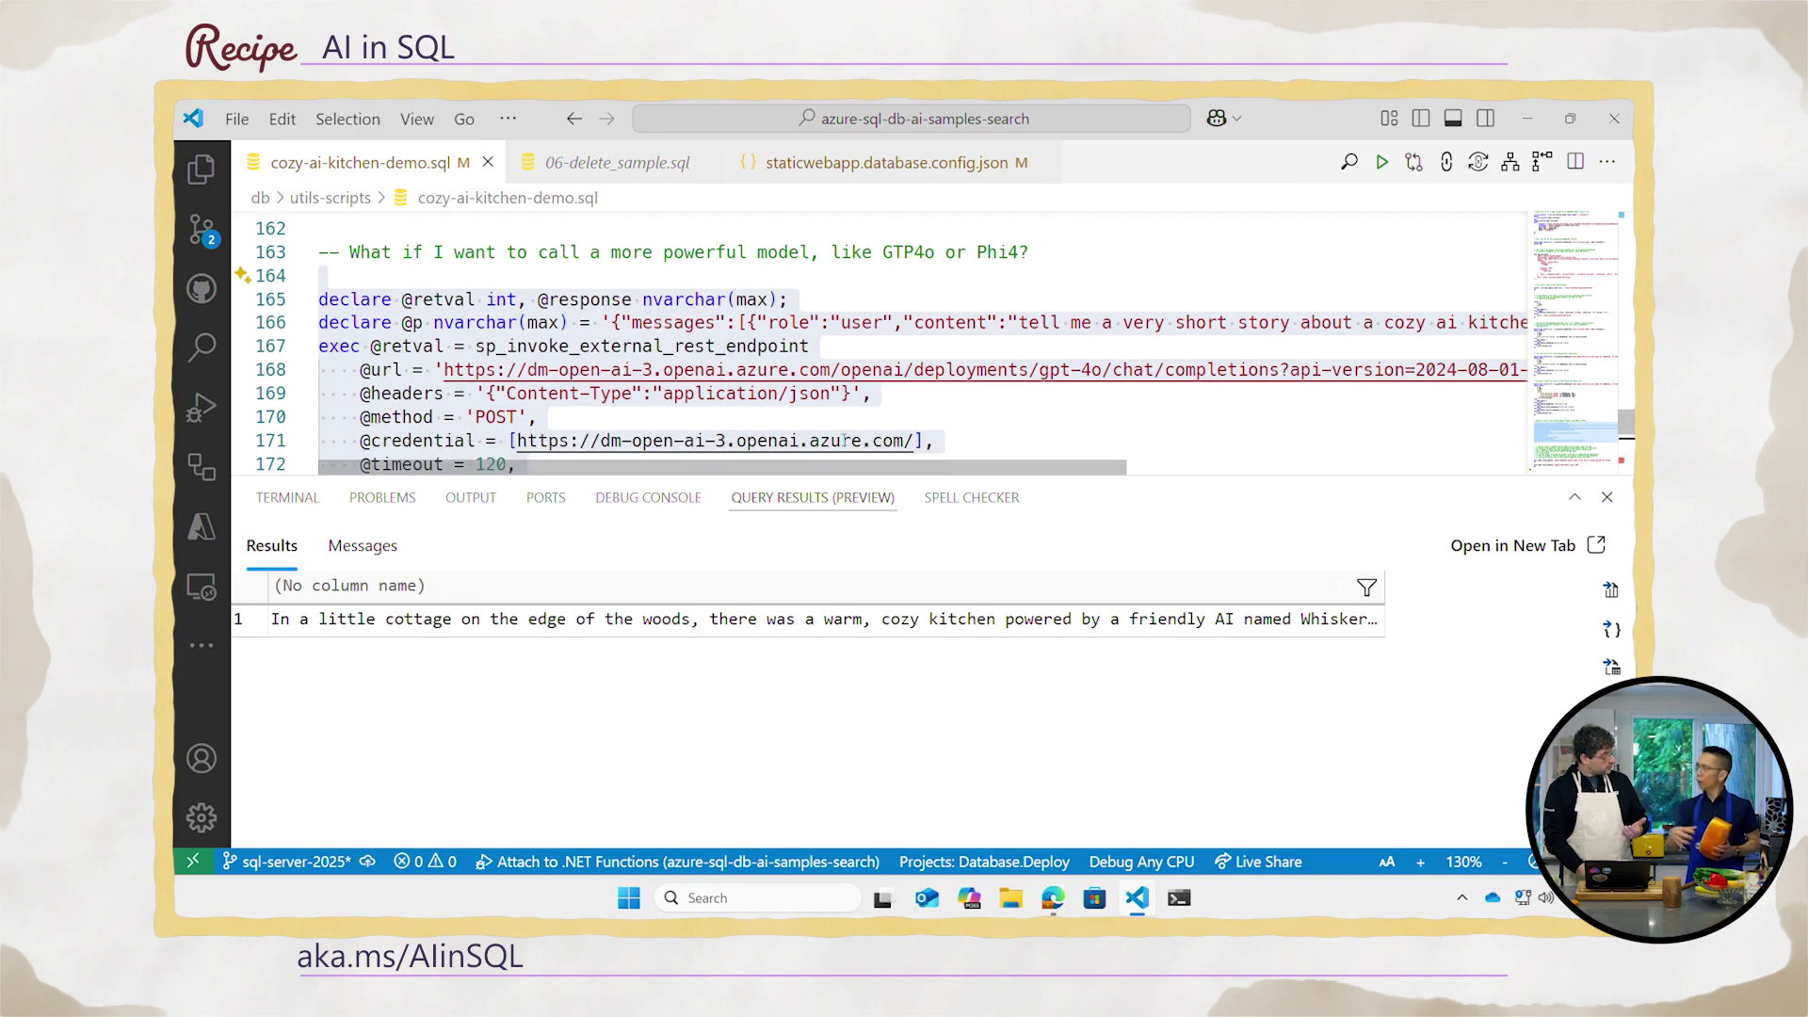
scroll(843, 440, down, 2)
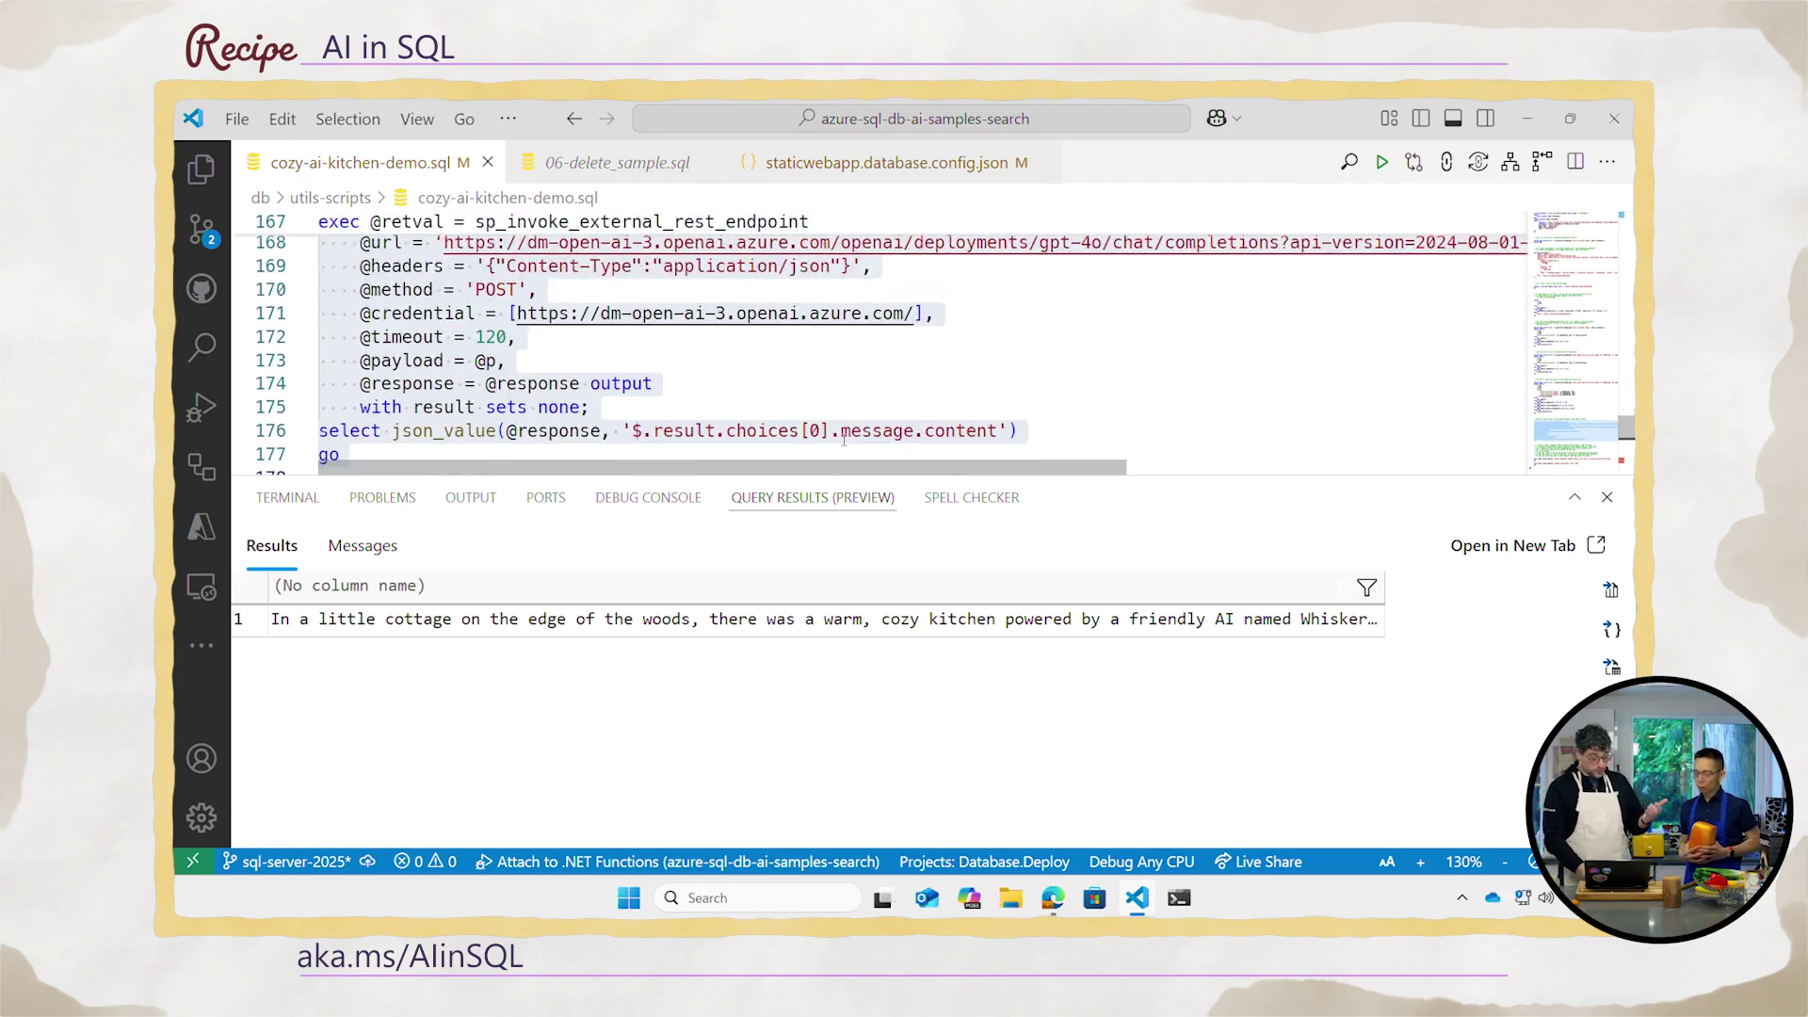
scroll(843, 441, down, 2)
scroll(844, 441, down, 2)
scroll(844, 442, down, 1)
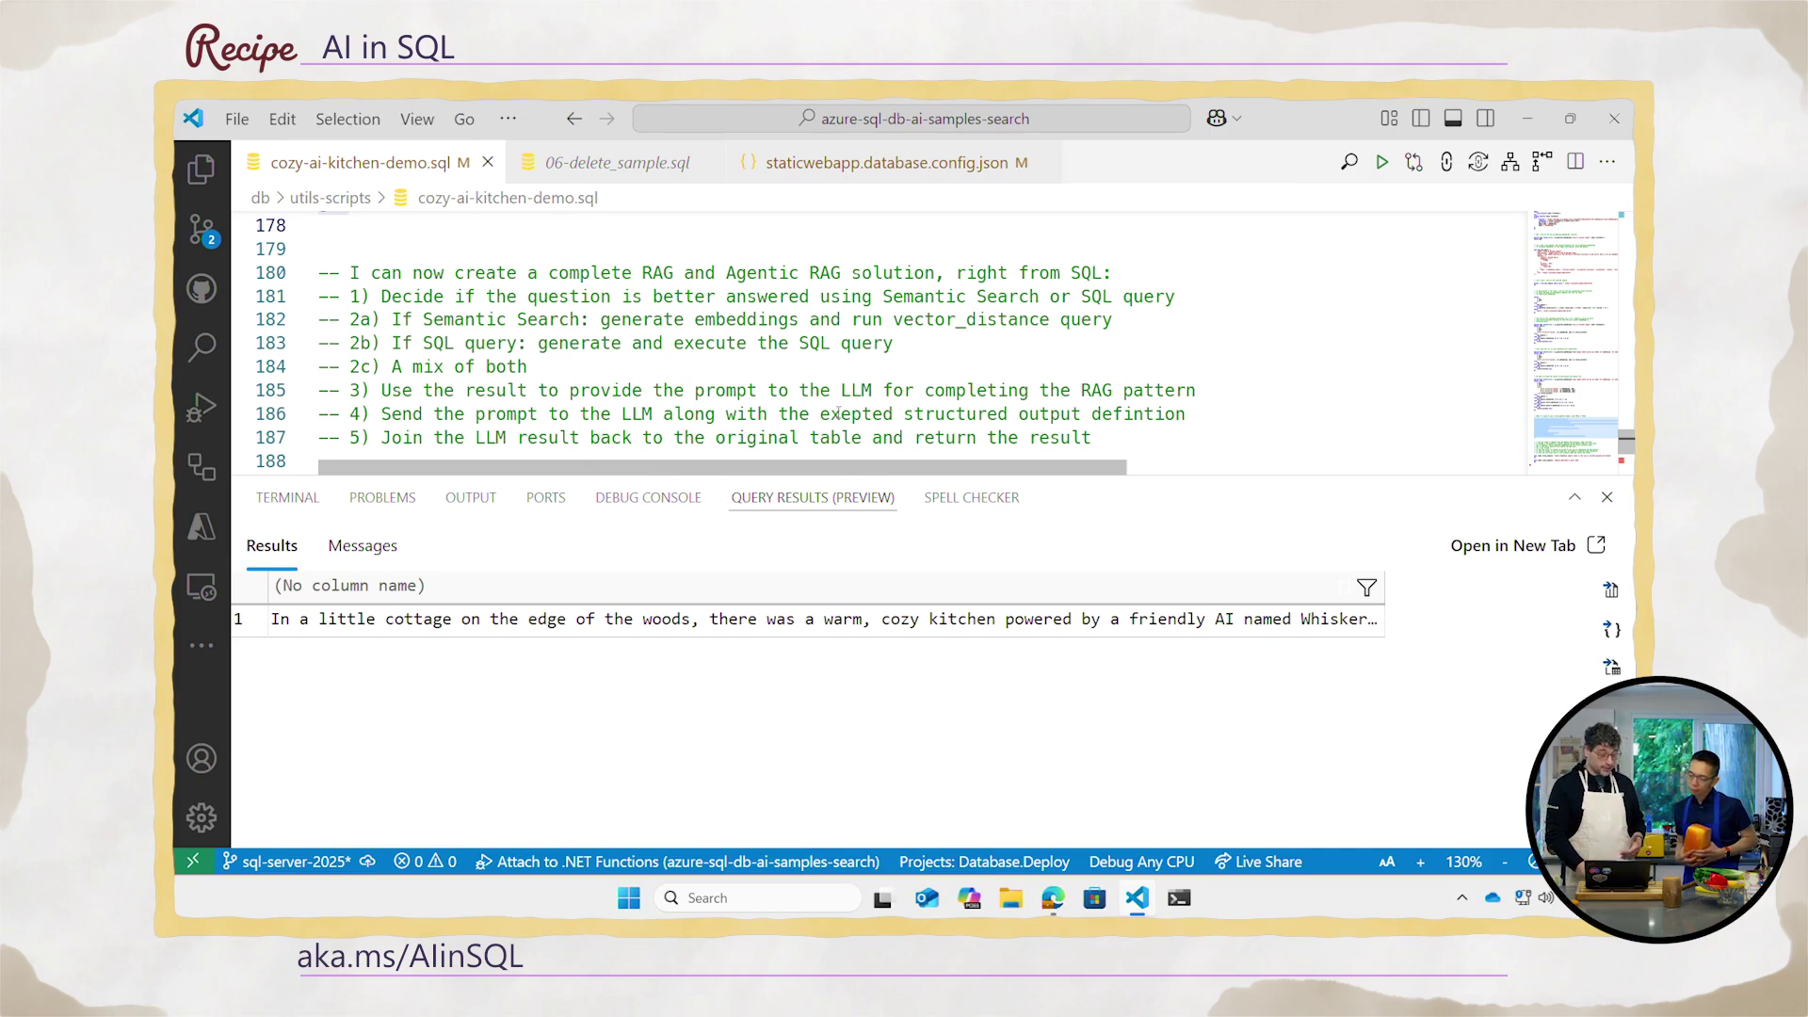
drag(396, 366, 537, 342)
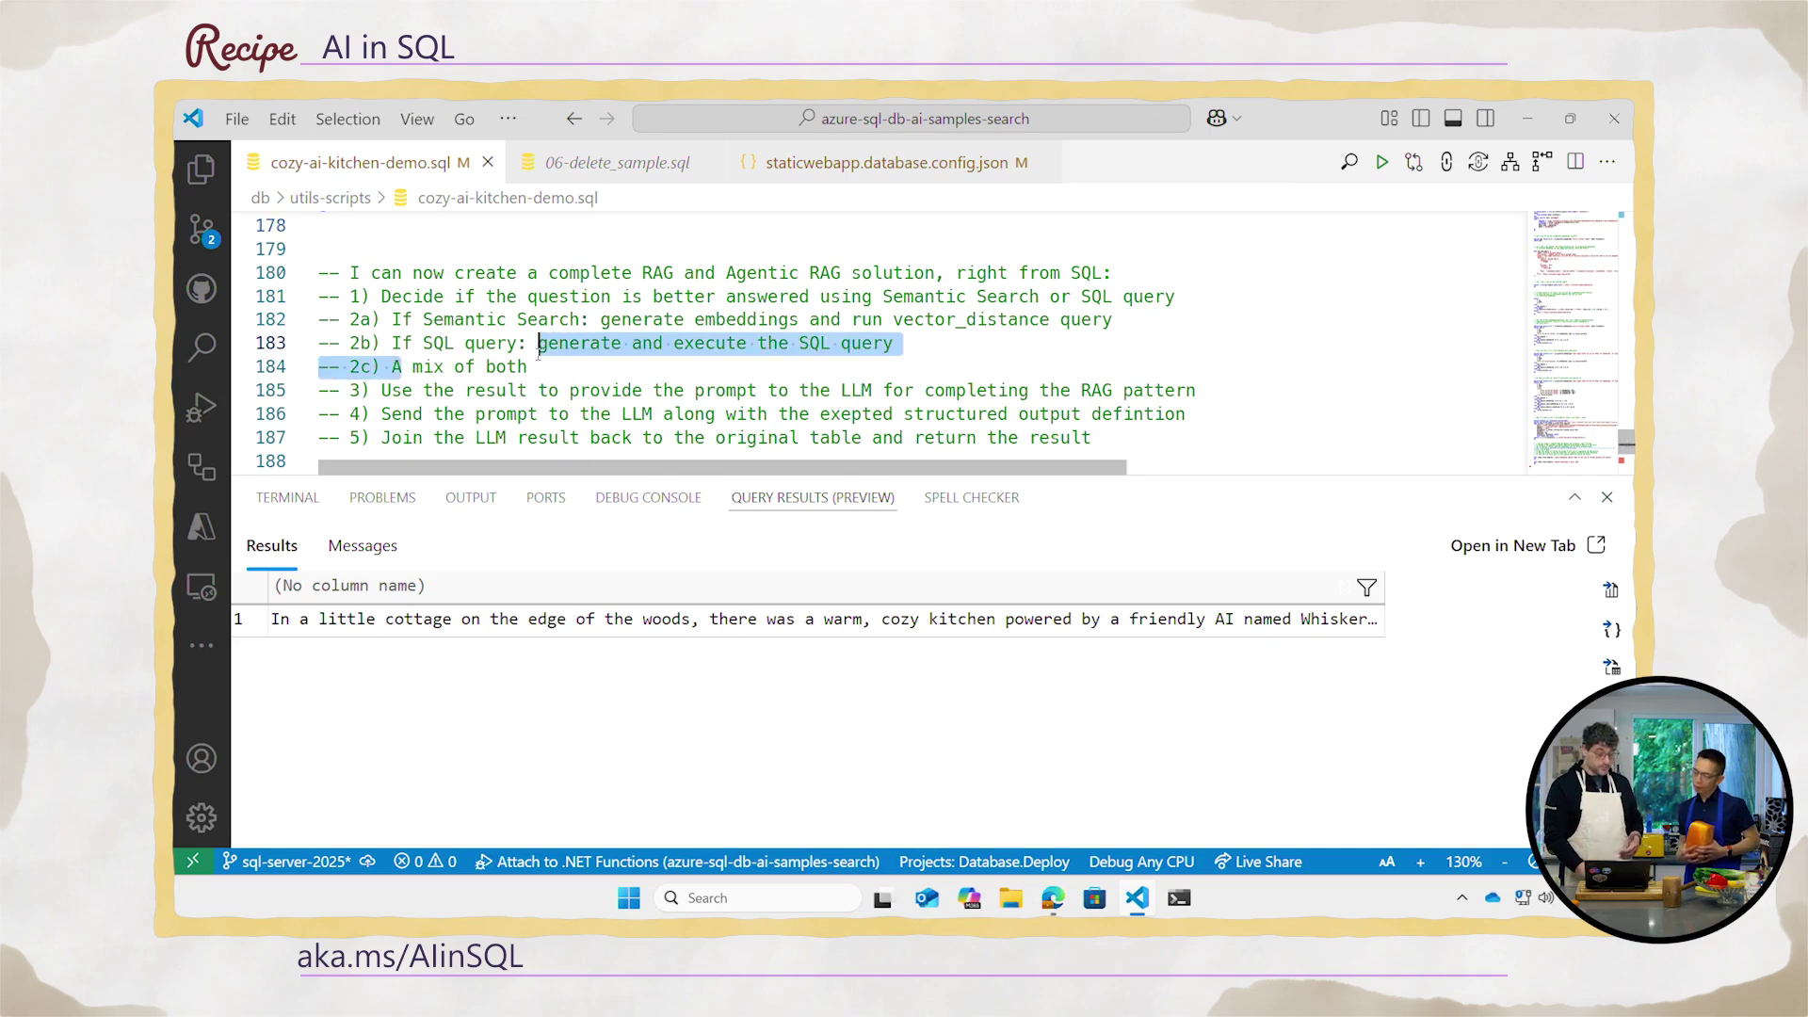
click(570, 391)
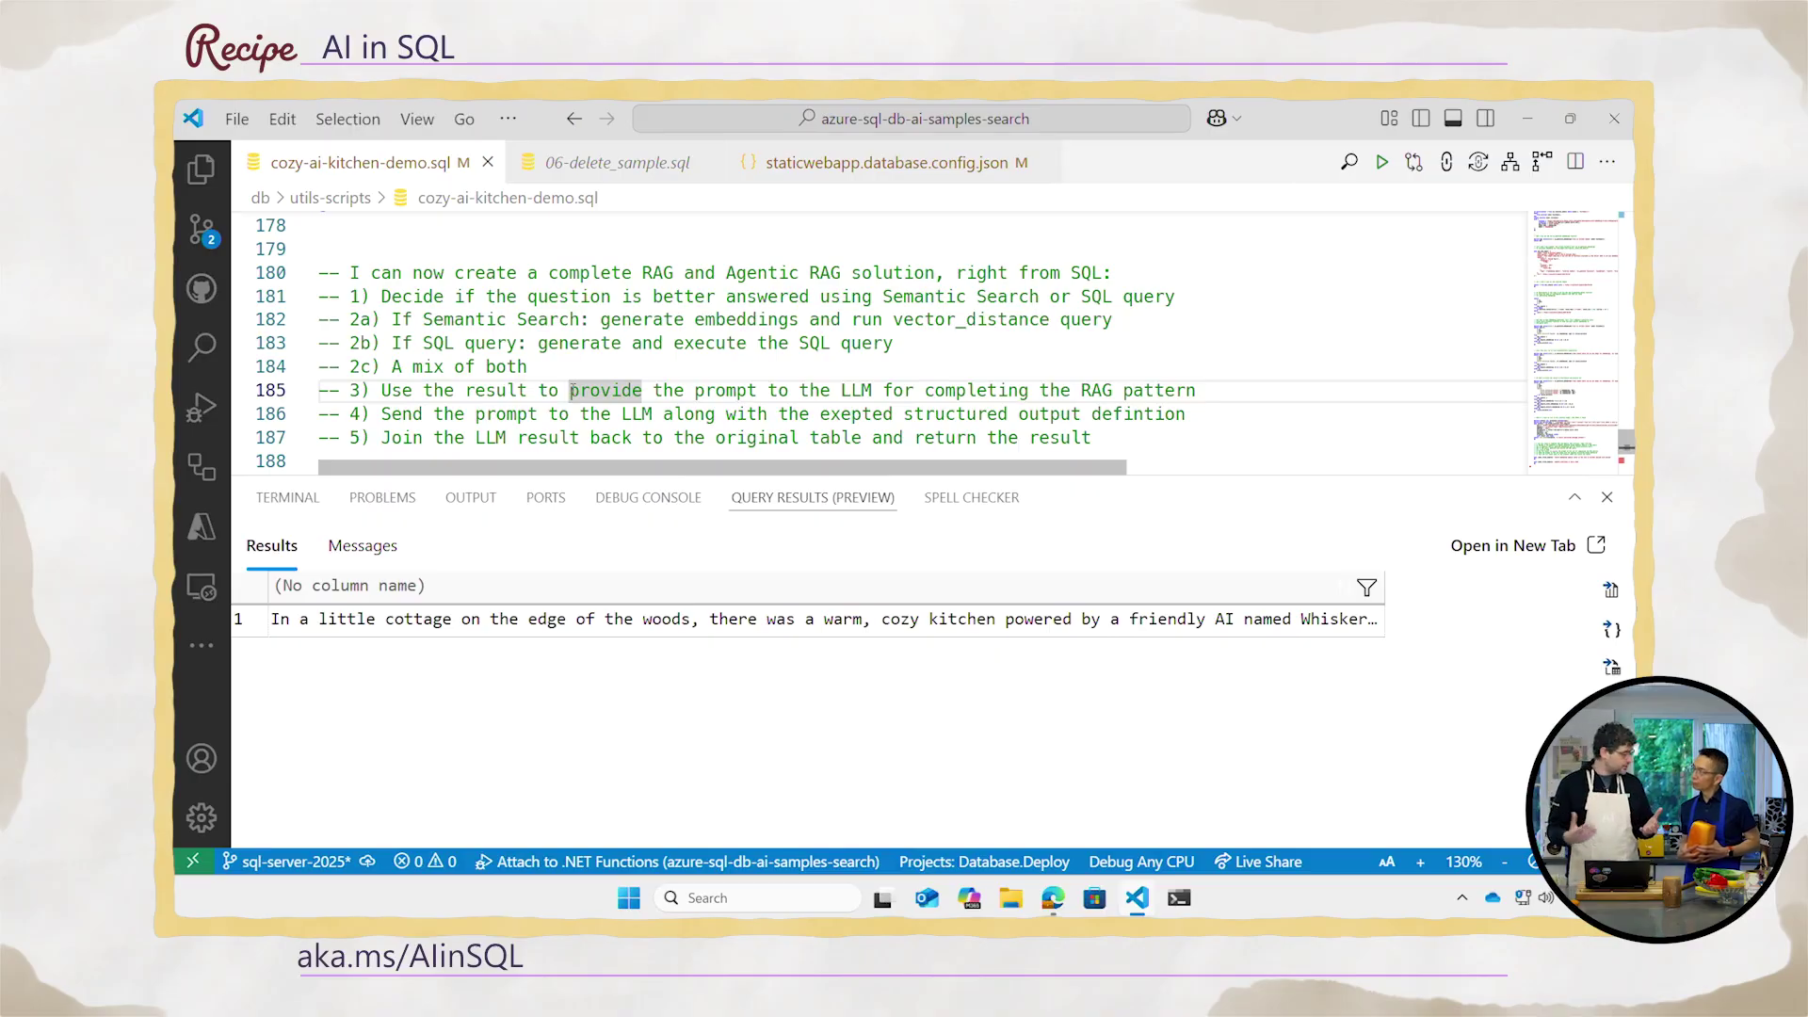
scroll(573, 391, down, 1)
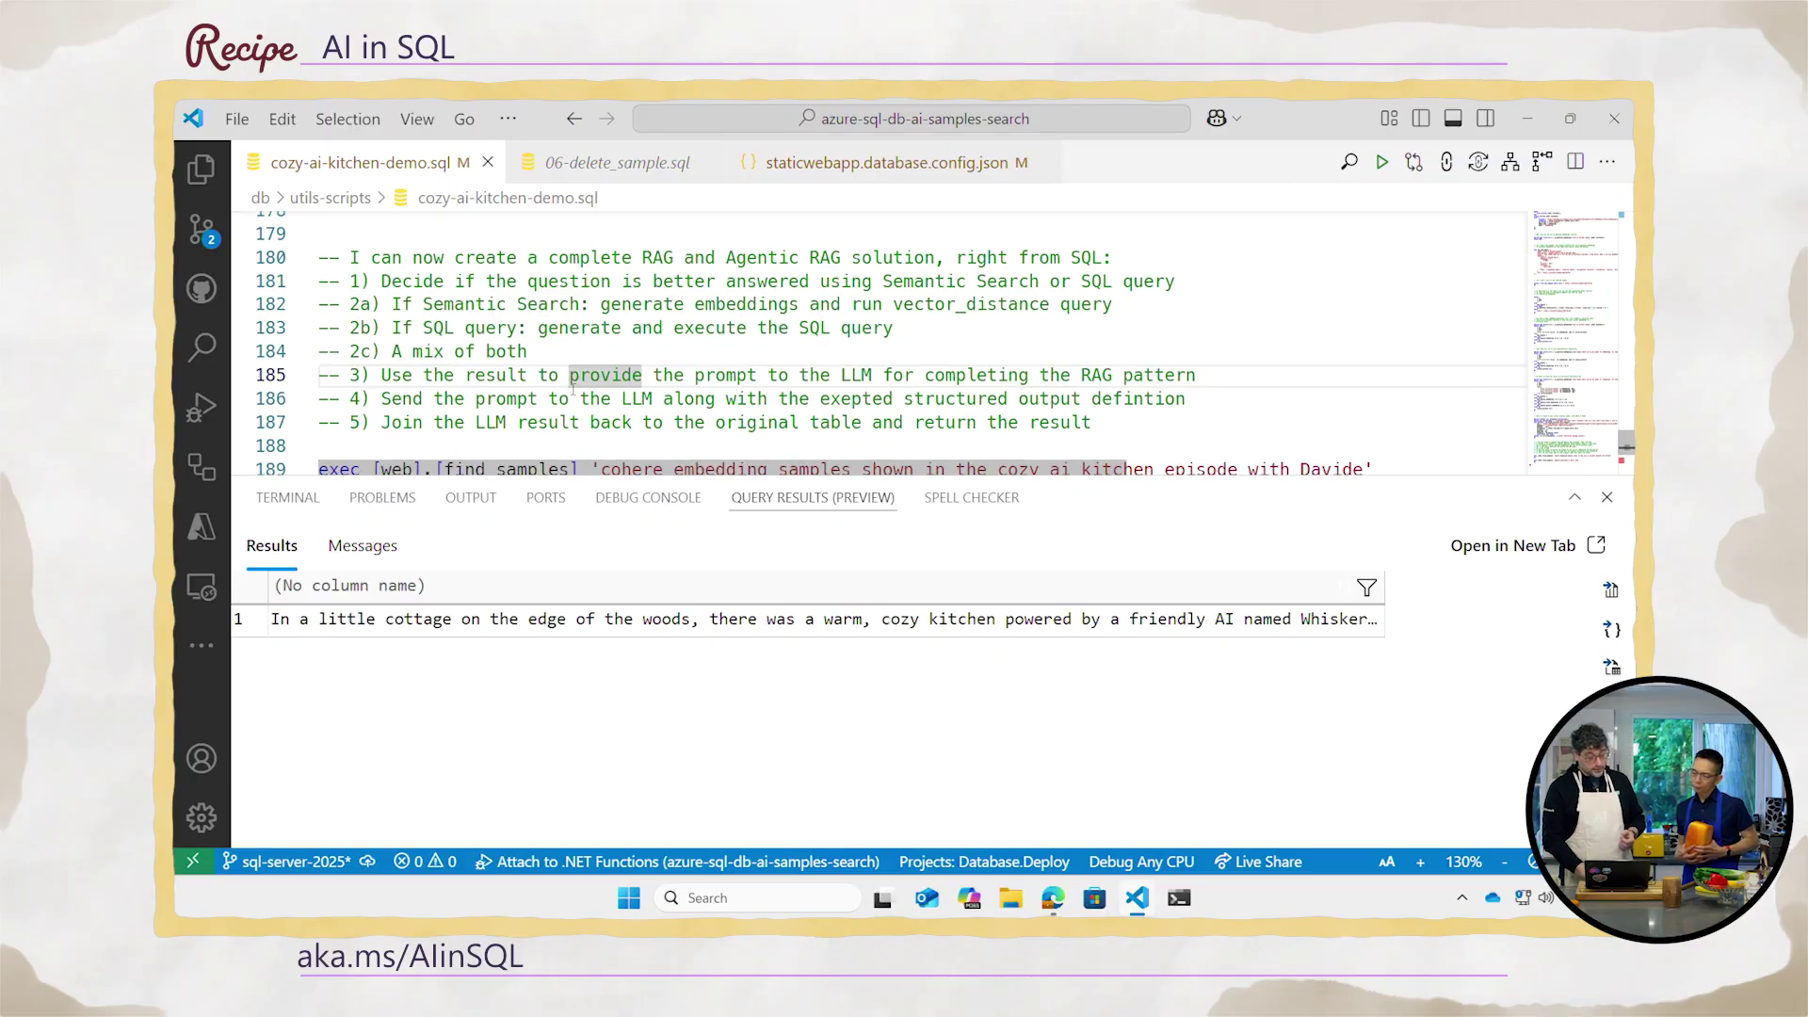
click(444, 398)
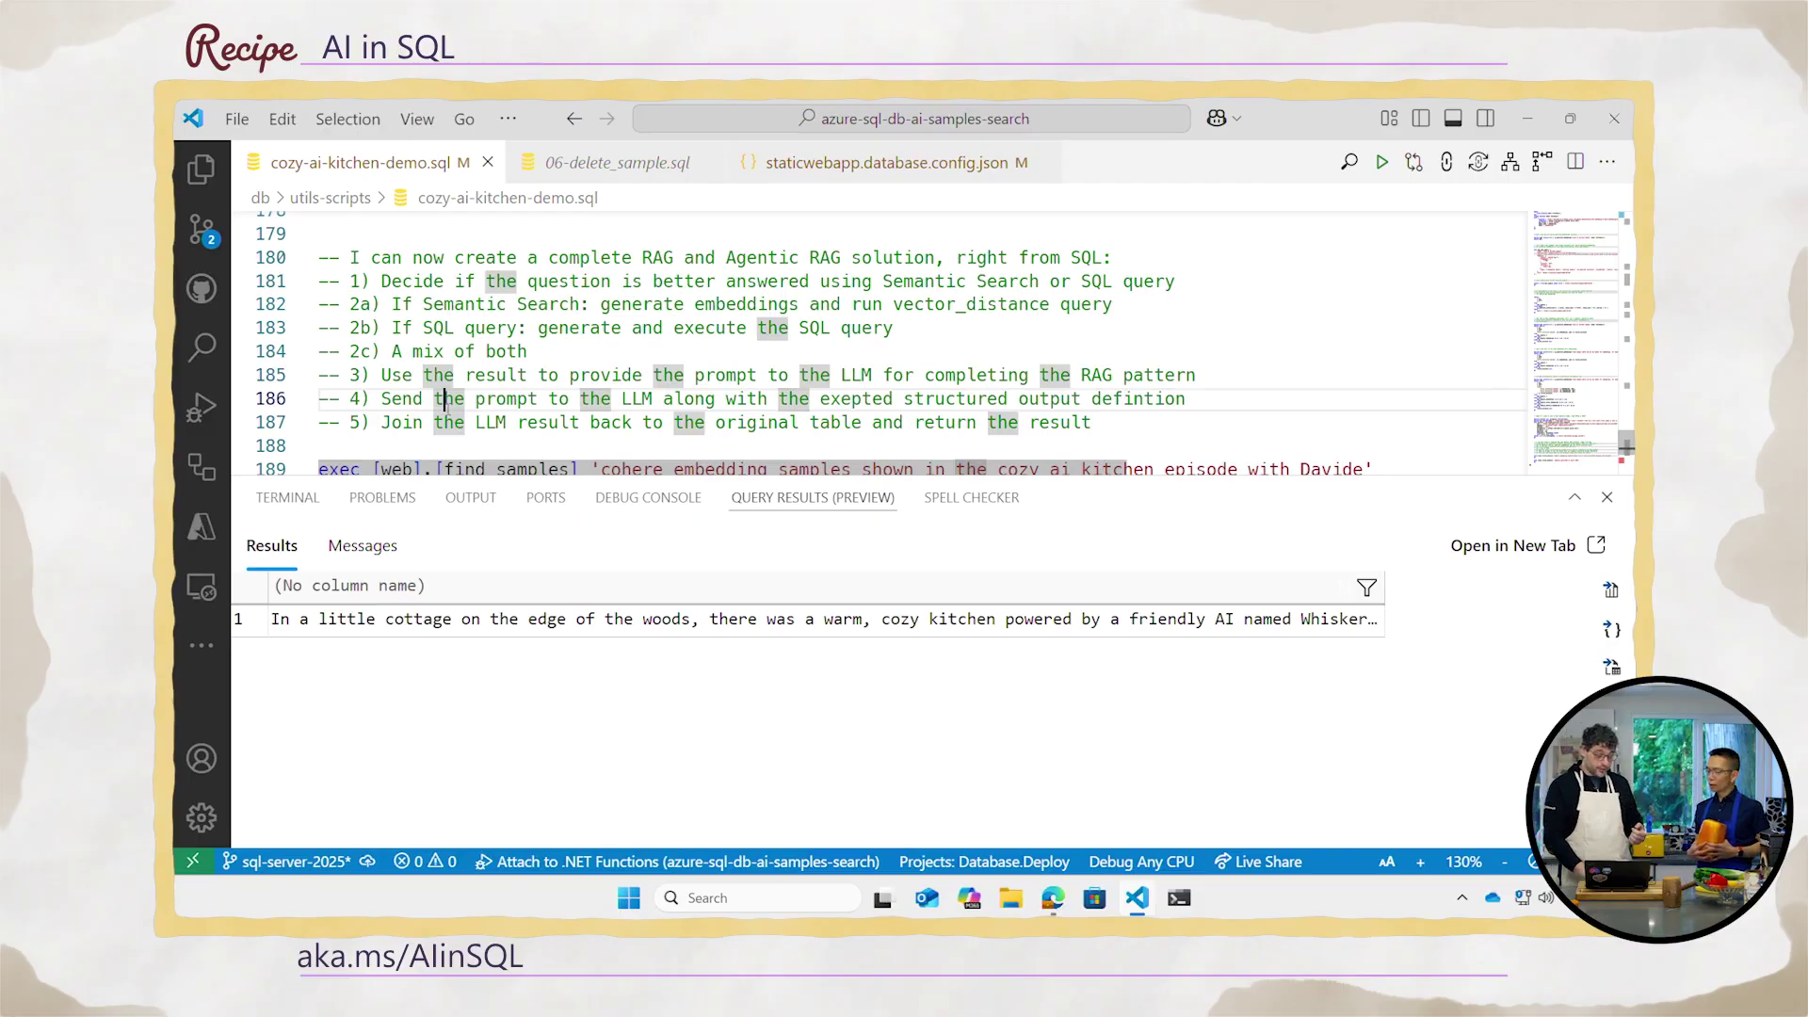
scroll(341, 336, down, 2)
click(340, 336)
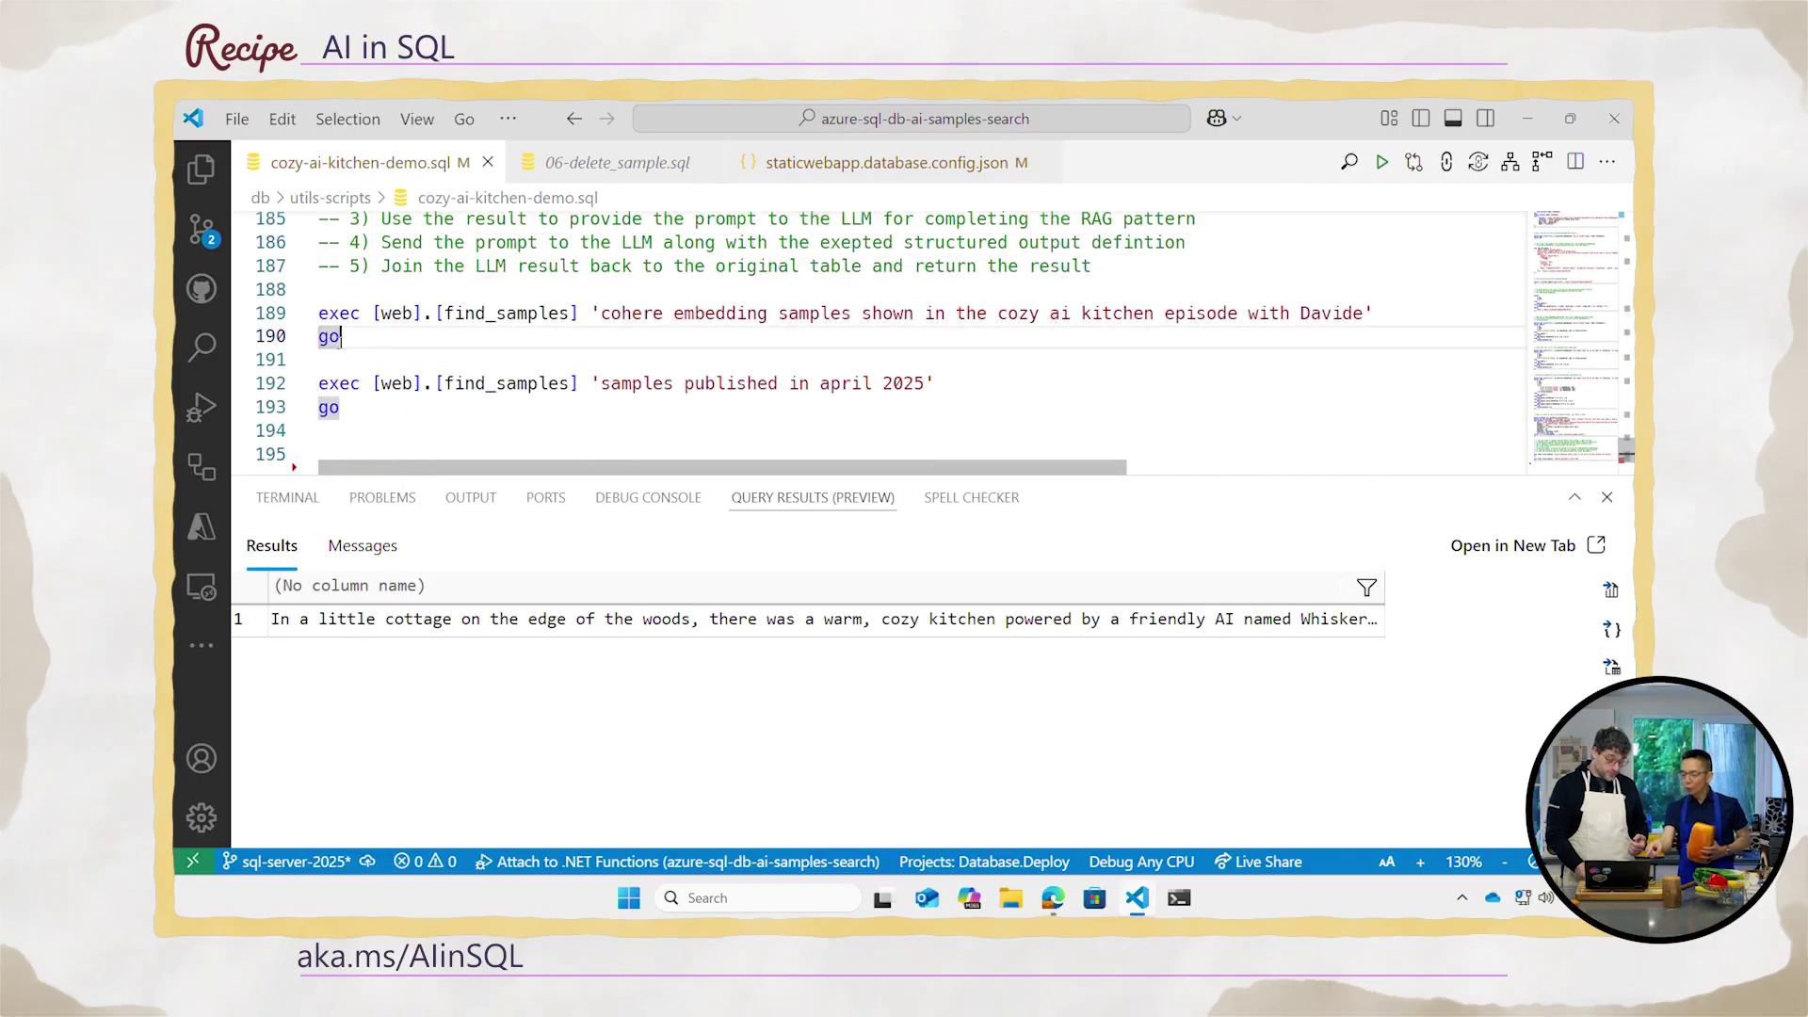
- Run the first find_samples call, check the Cozy AI Kitchen Sample row (id 32), and select lines 192–193
drag(360, 338, 313, 317)
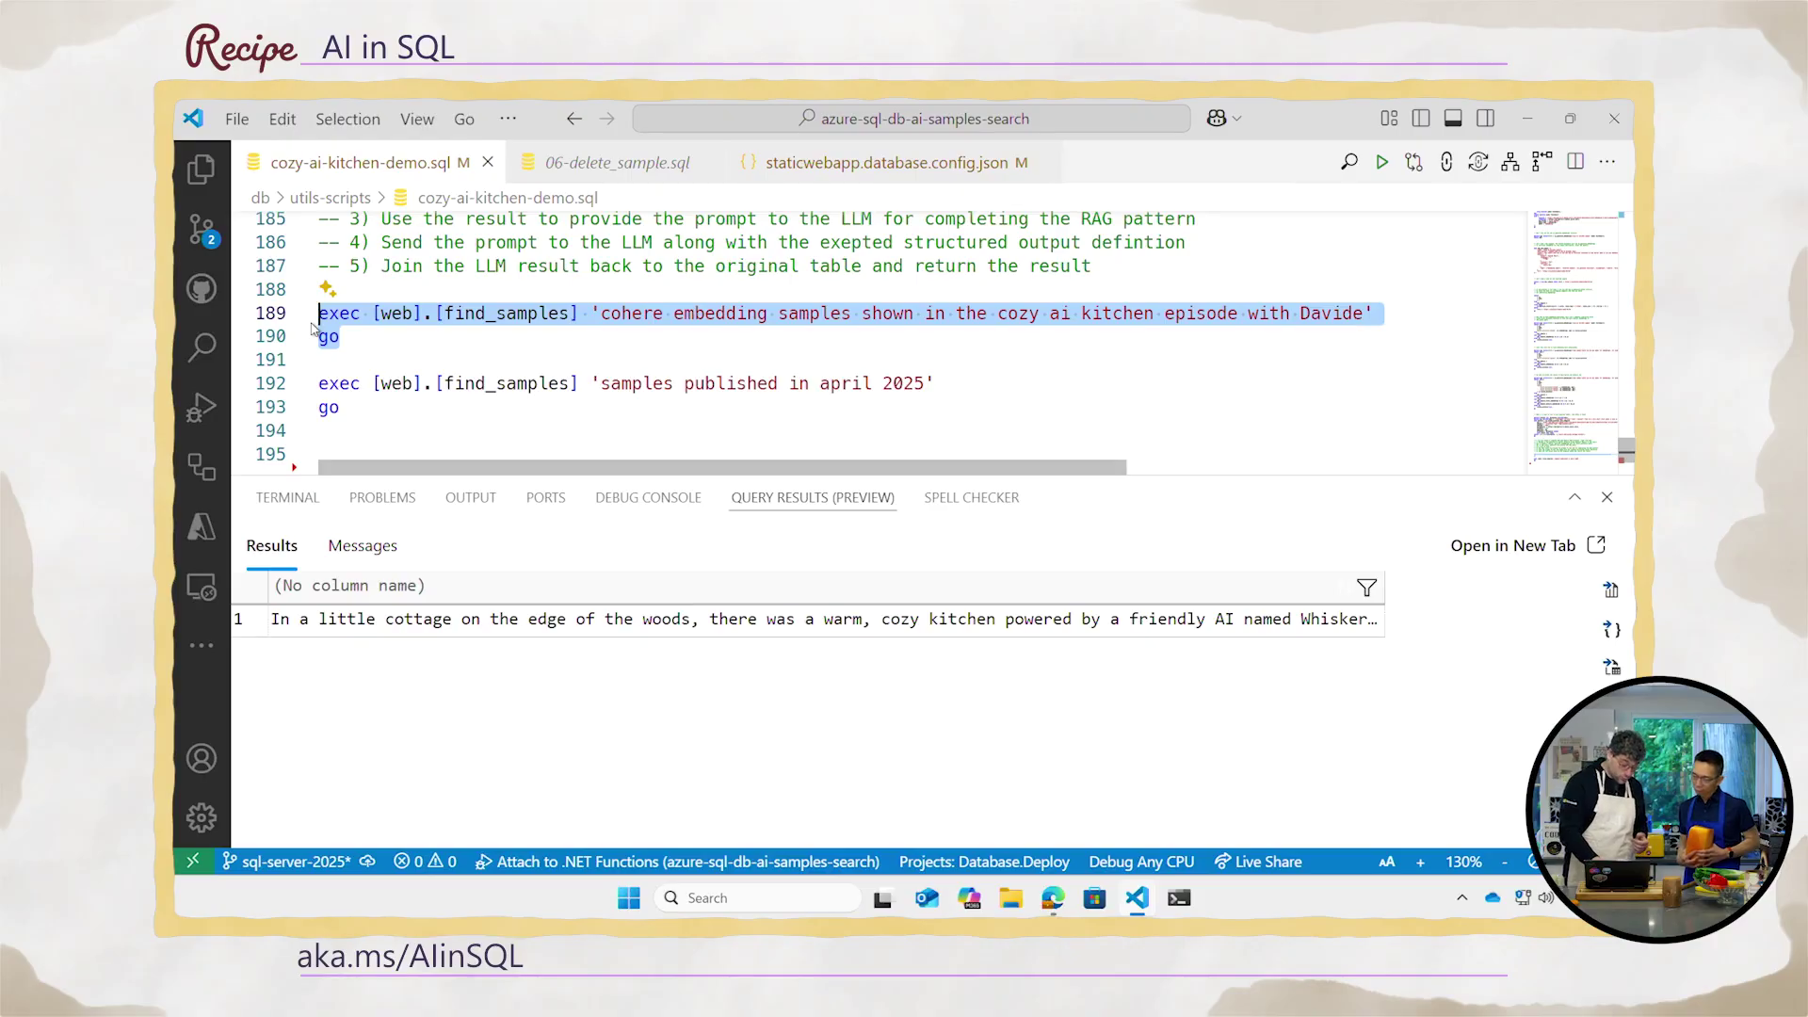
key(ctrl+shift+e)
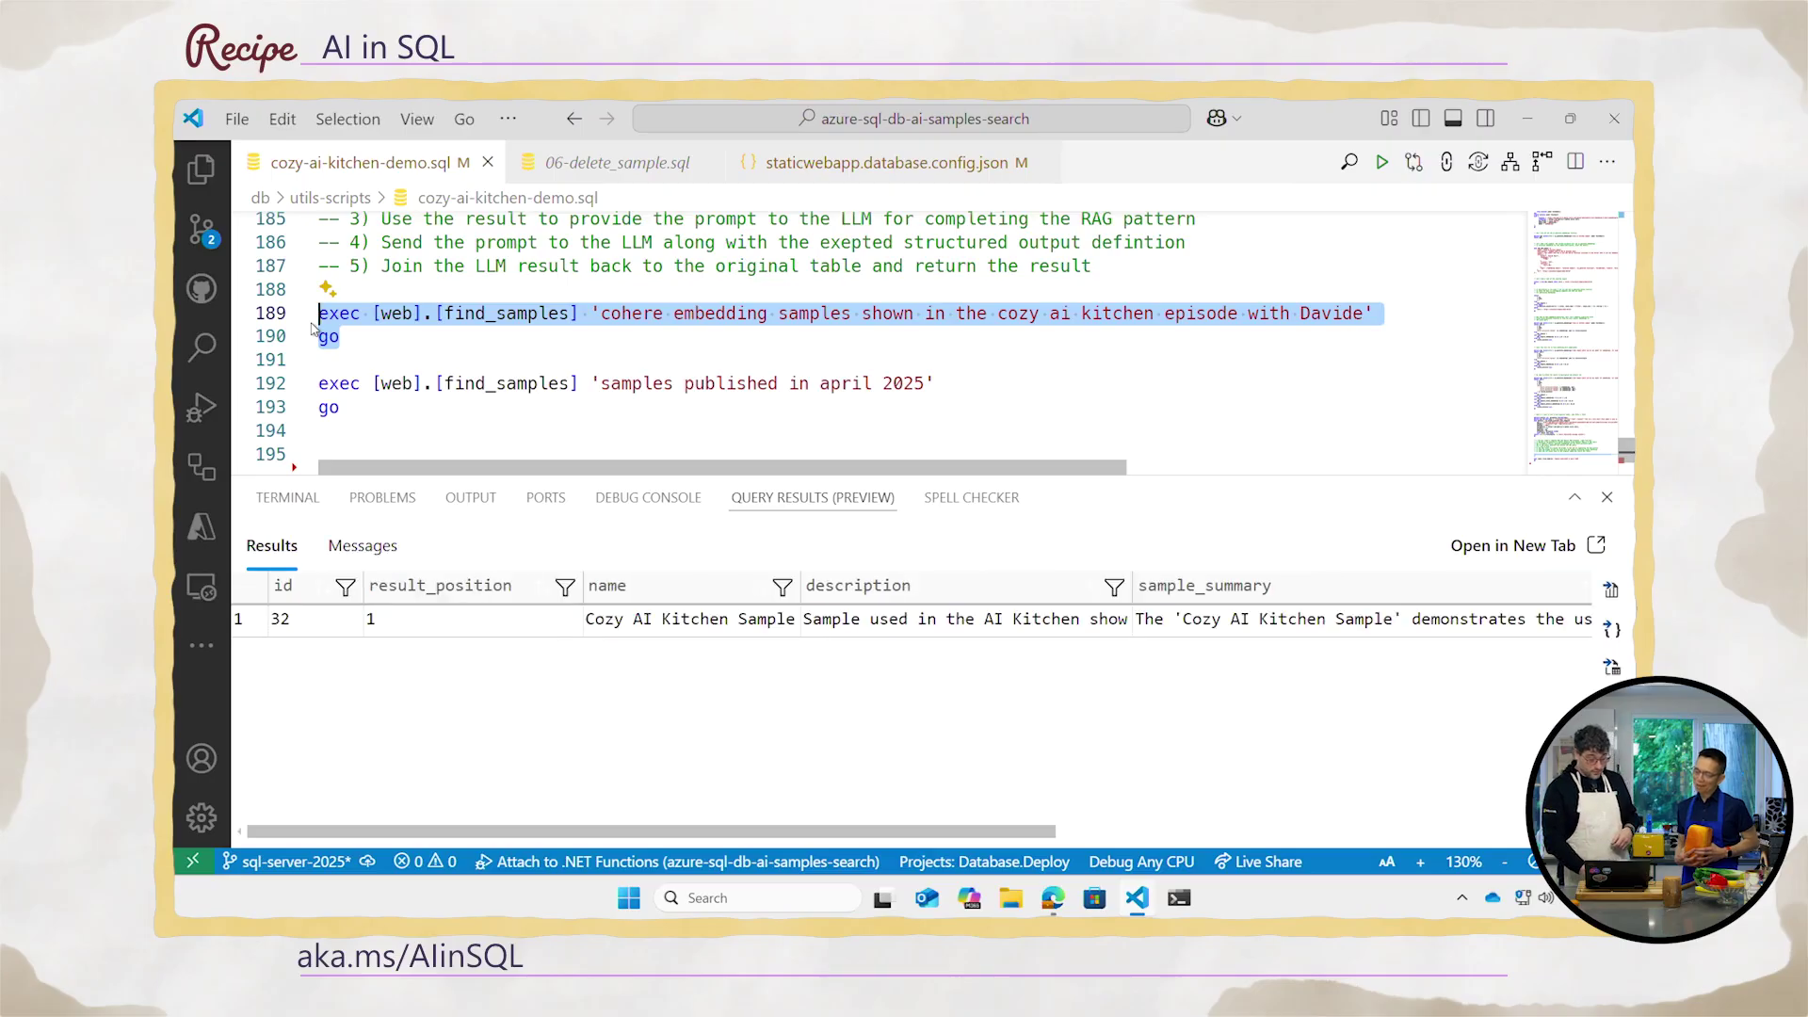
click(791, 621)
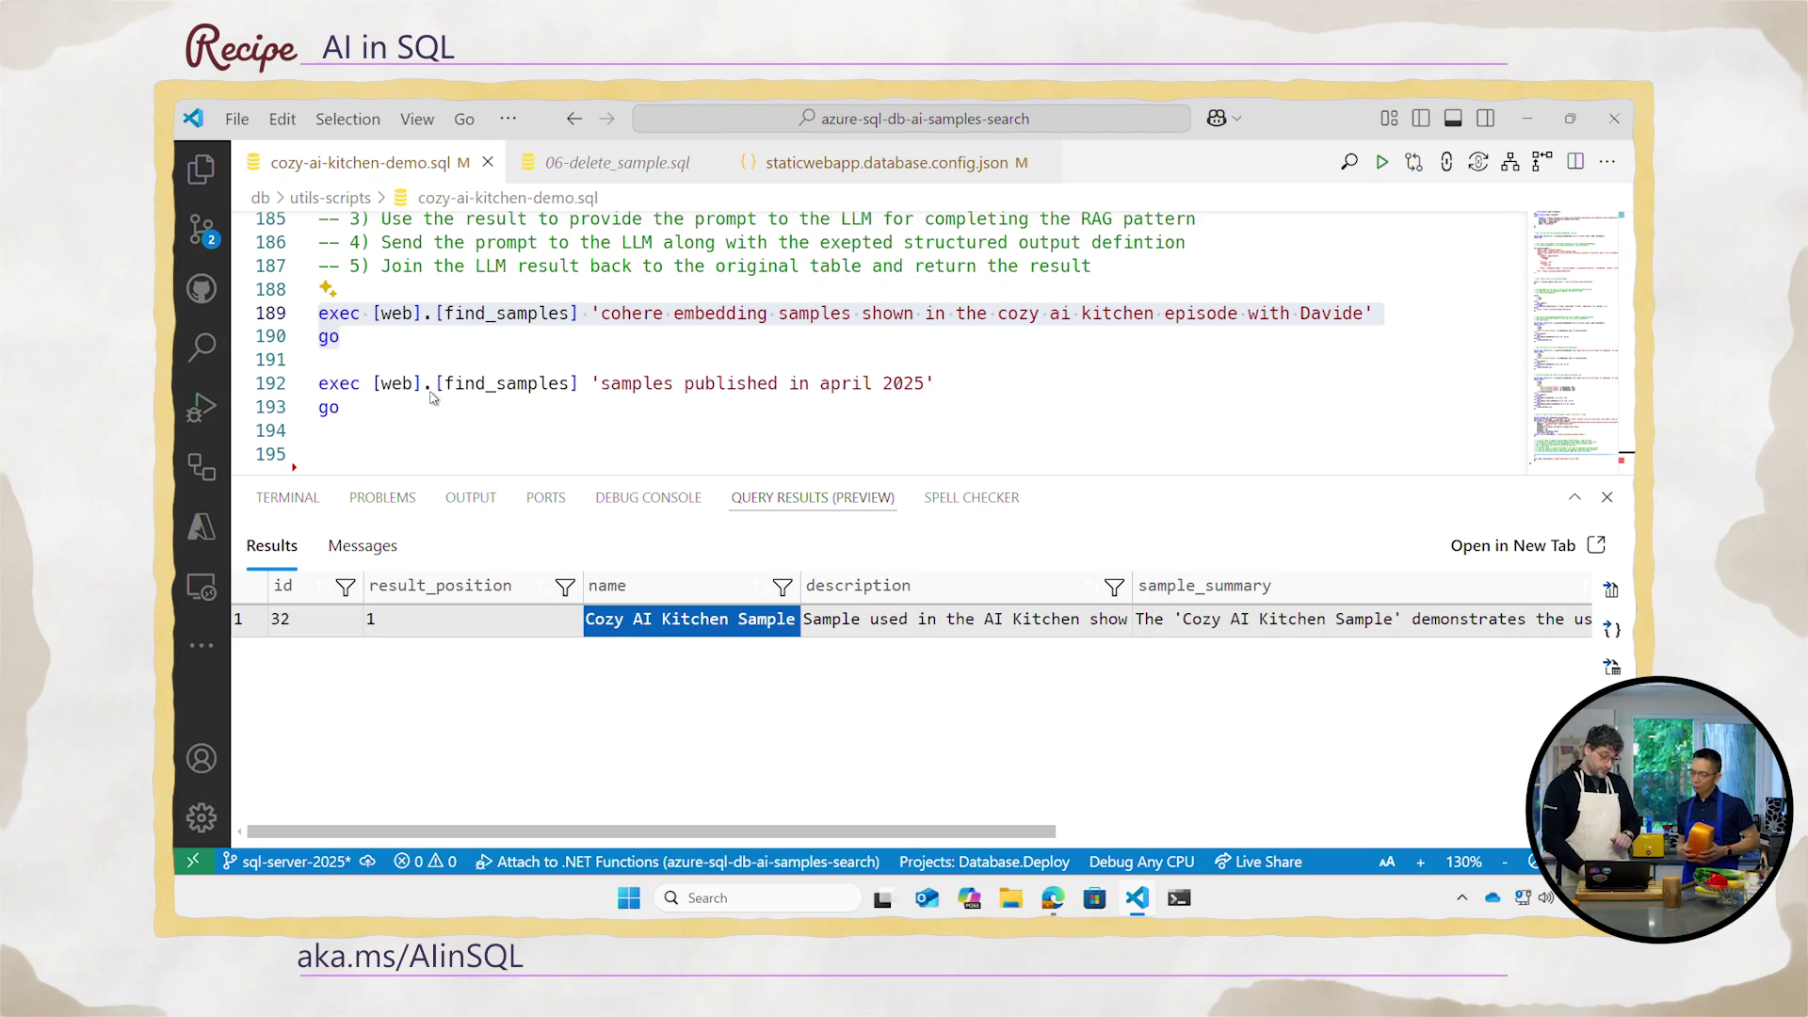
drag(392, 407, 303, 388)
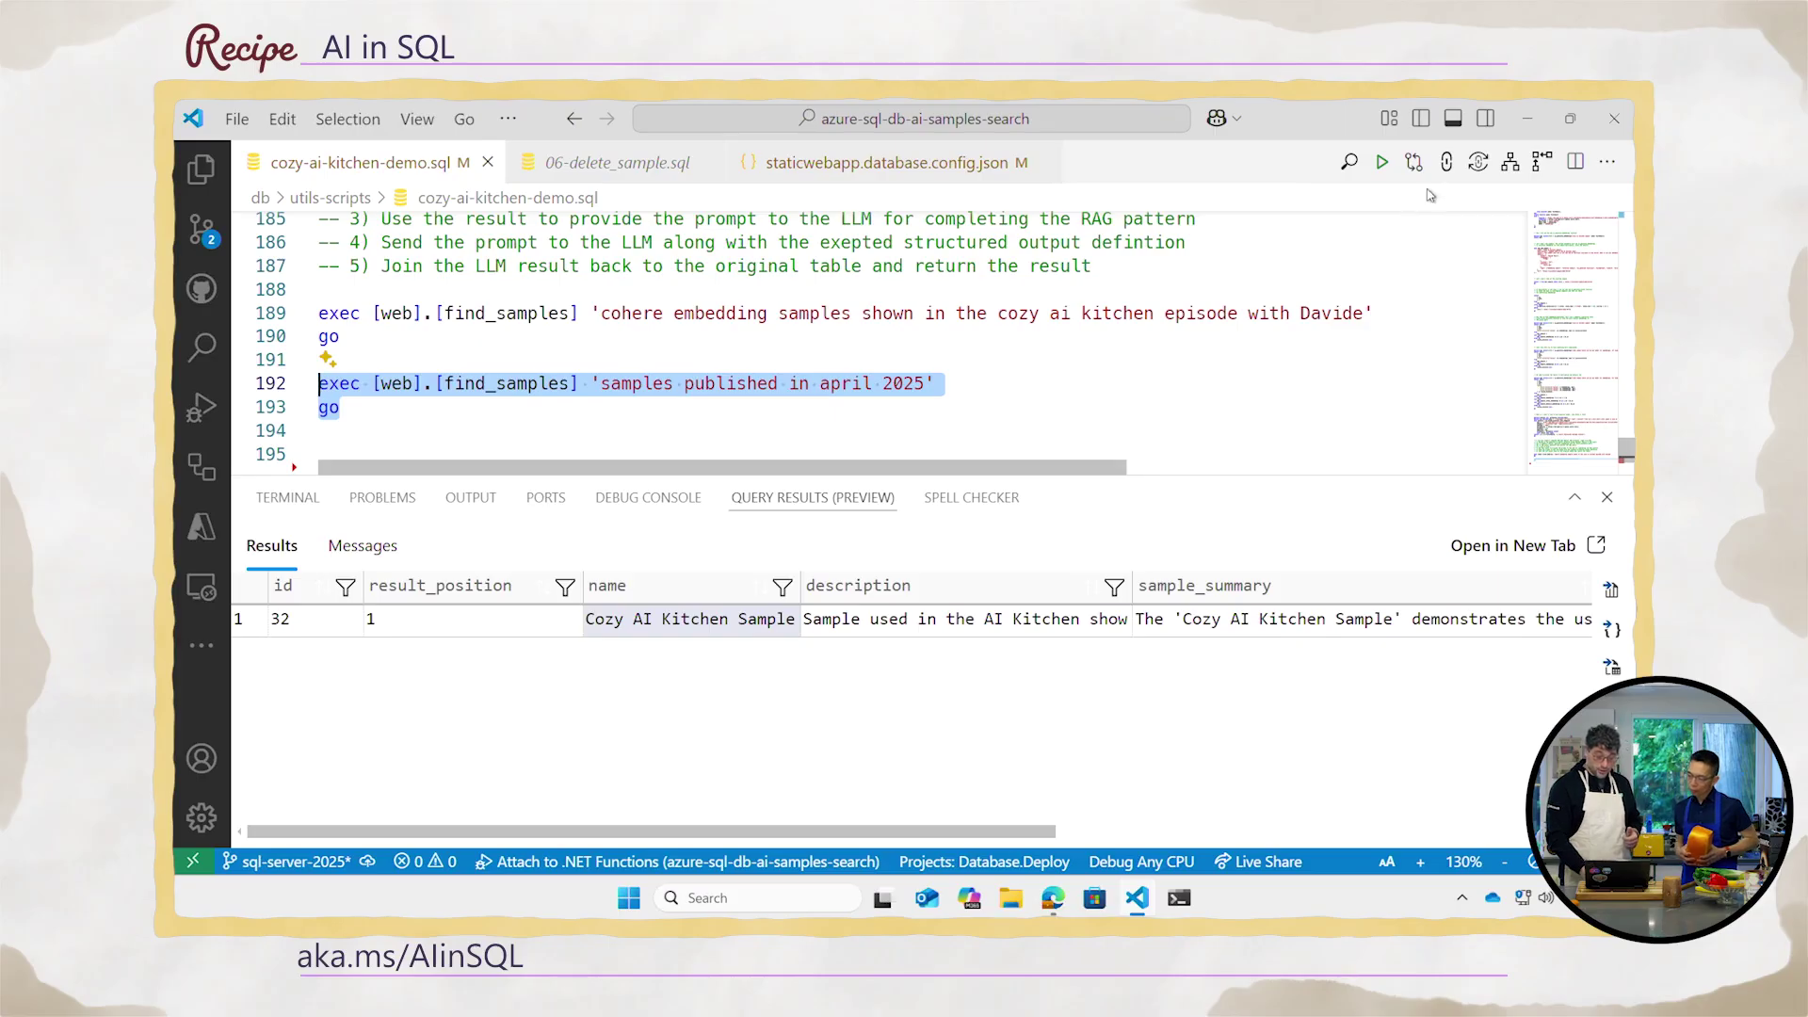
- Run the April 2025 find_samples query, select the [web].[find_samples] name, and switch to the Swagger docs
click(1381, 161)
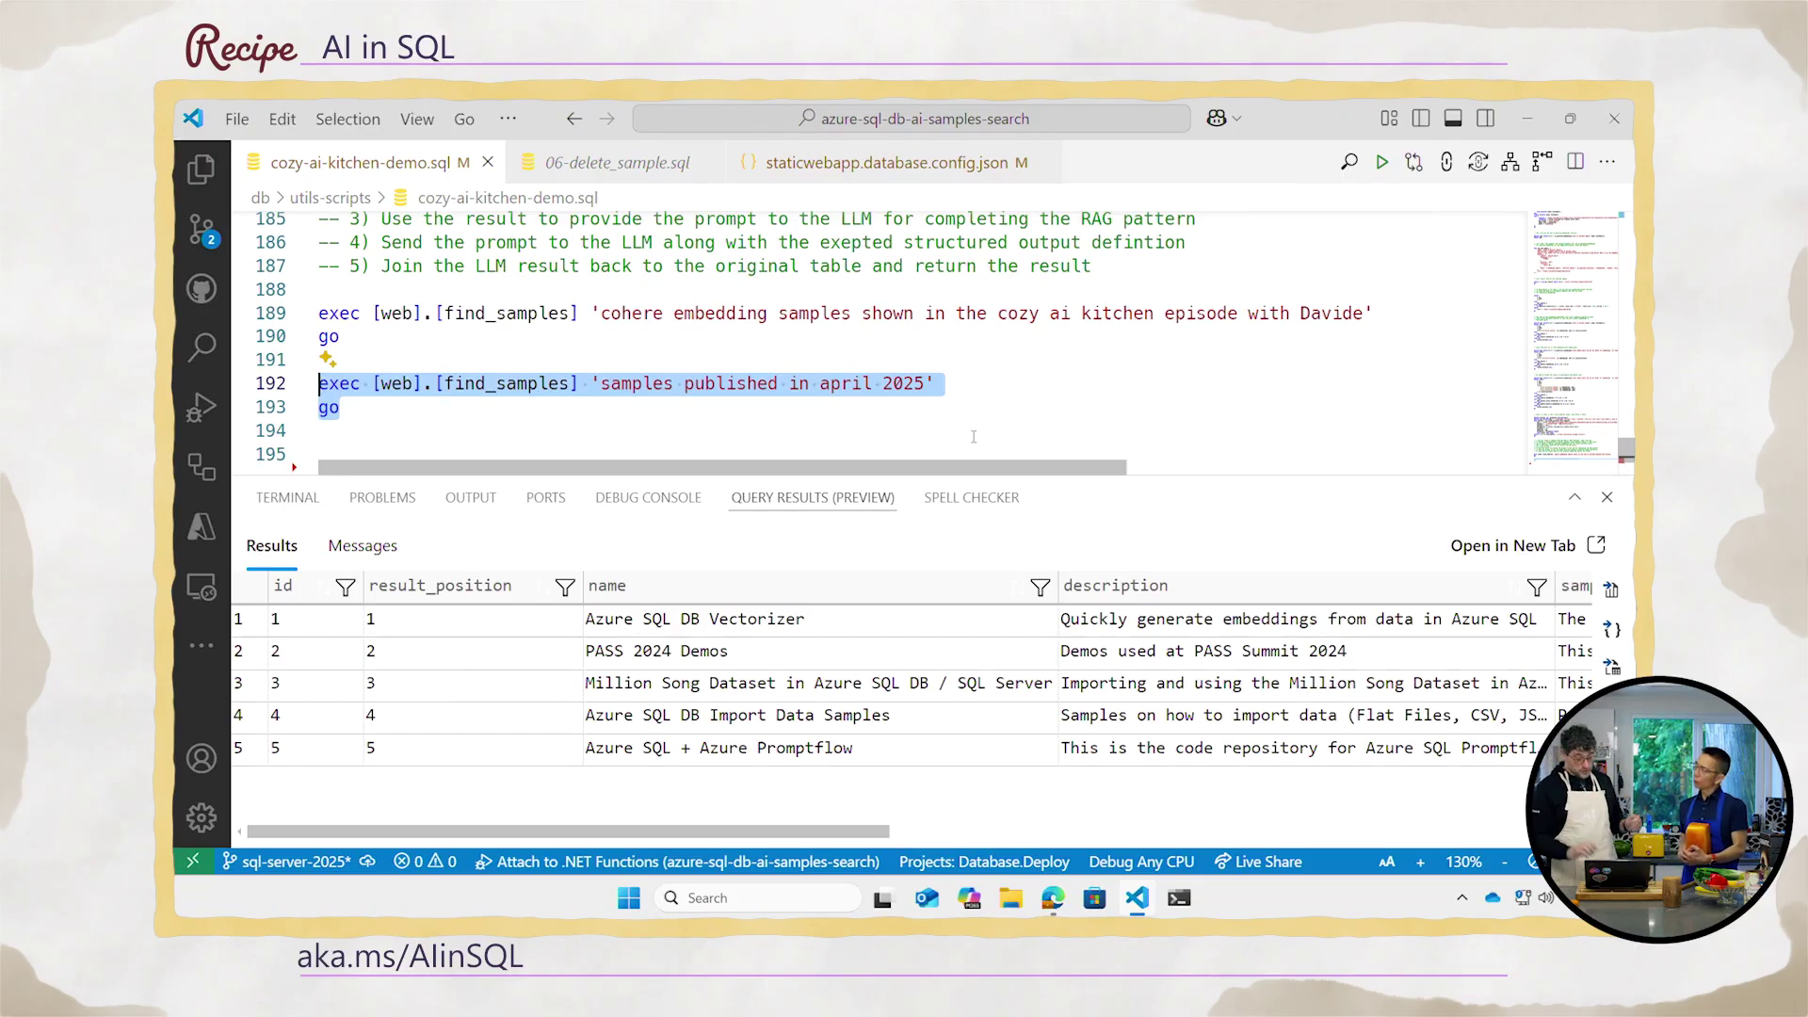
click(940, 440)
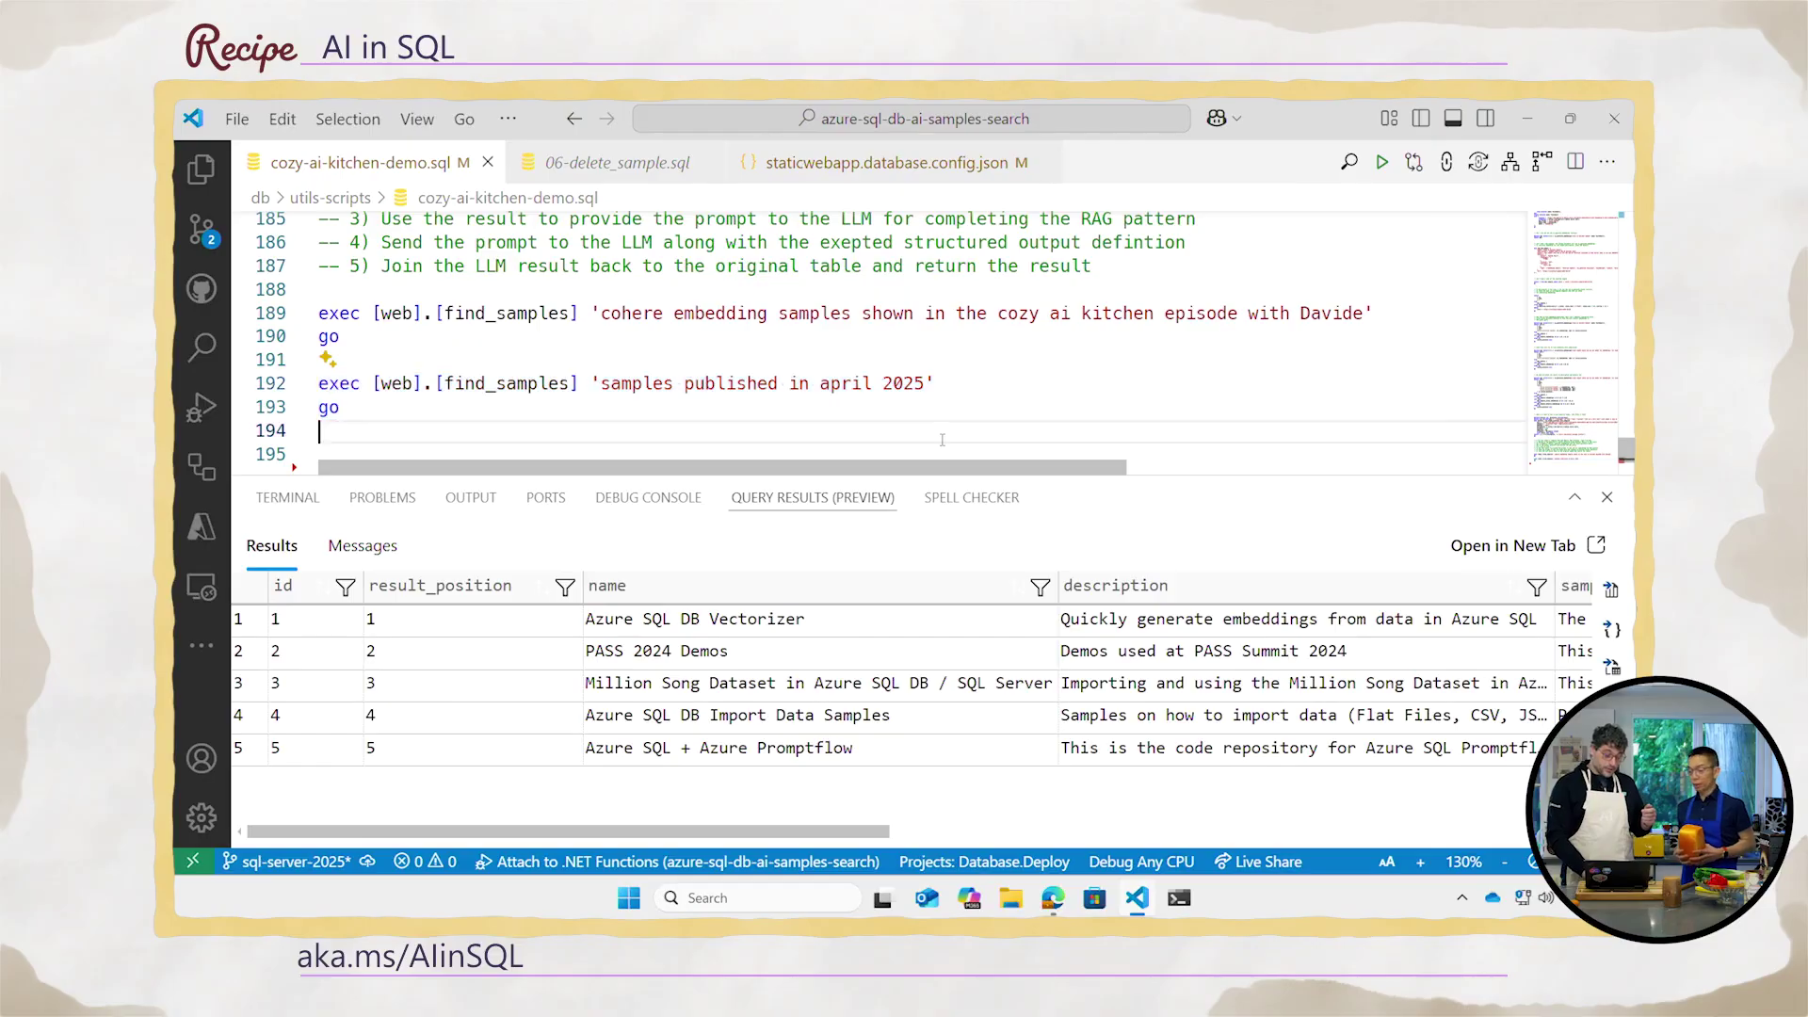
scroll(942, 440, down, 1)
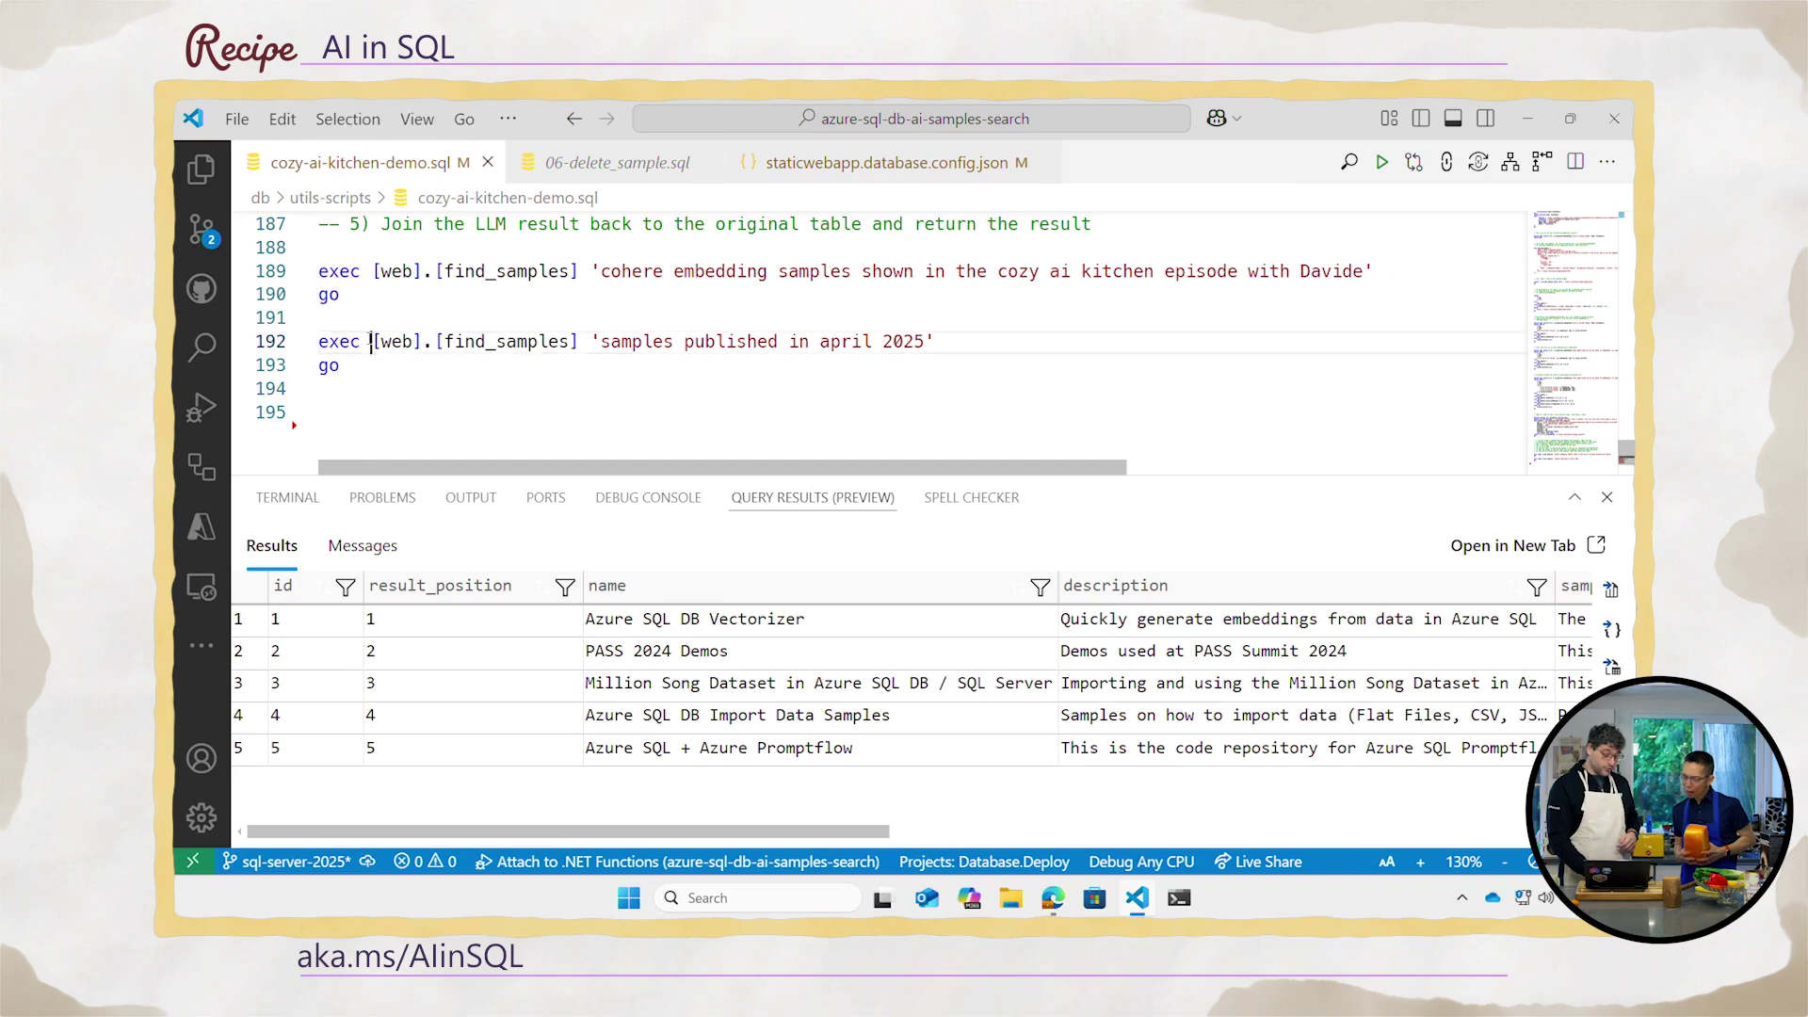
drag(371, 341, 580, 341)
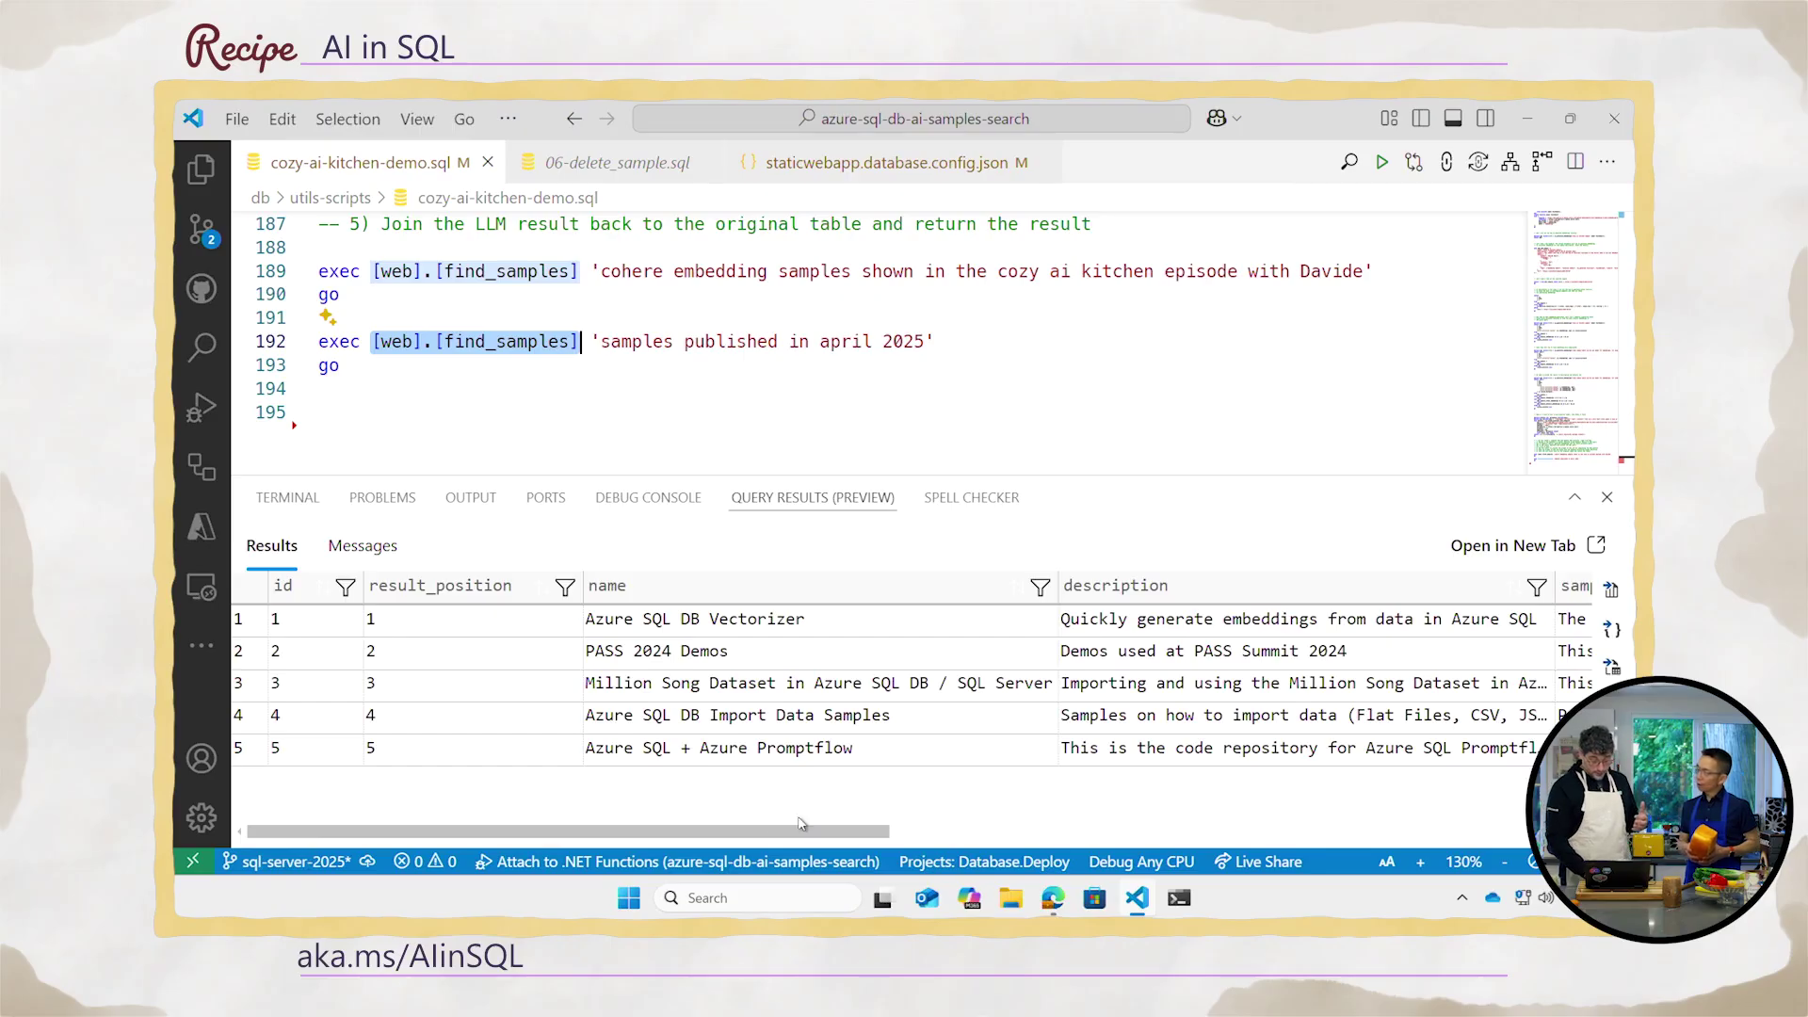
click(1053, 897)
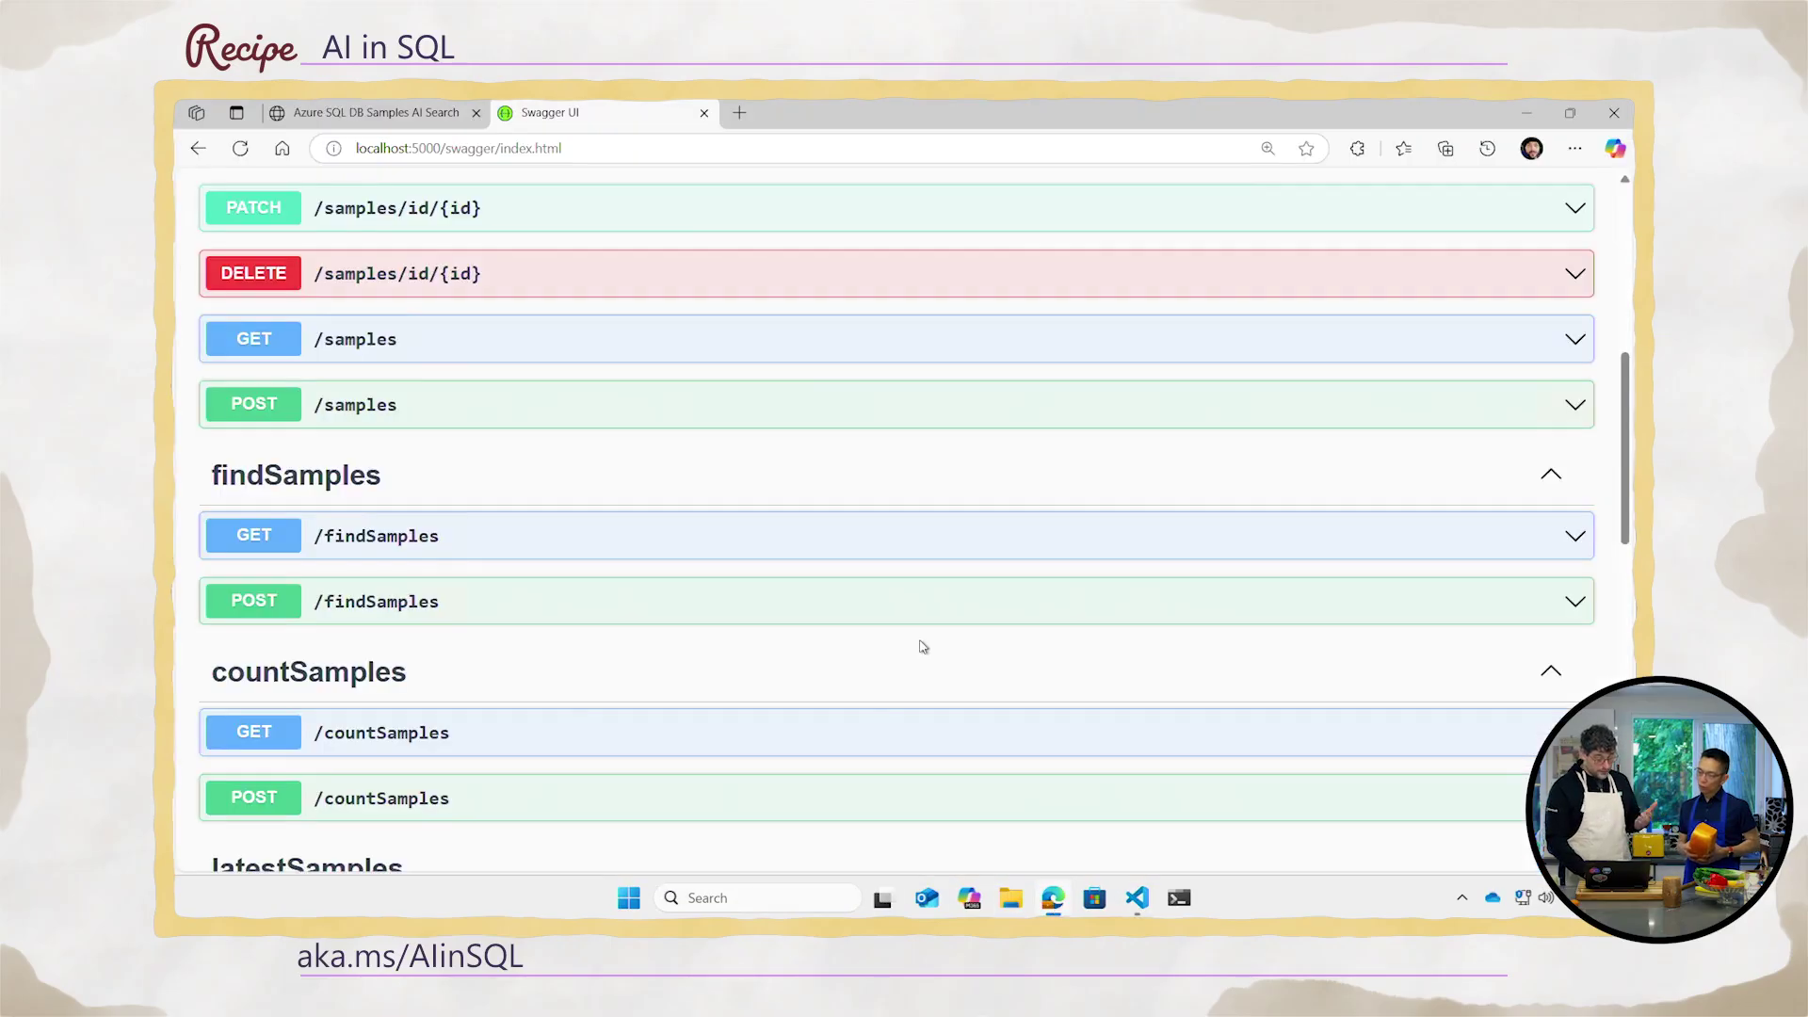
scroll(456, 364, up, 1)
scroll(471, 424, up, 4)
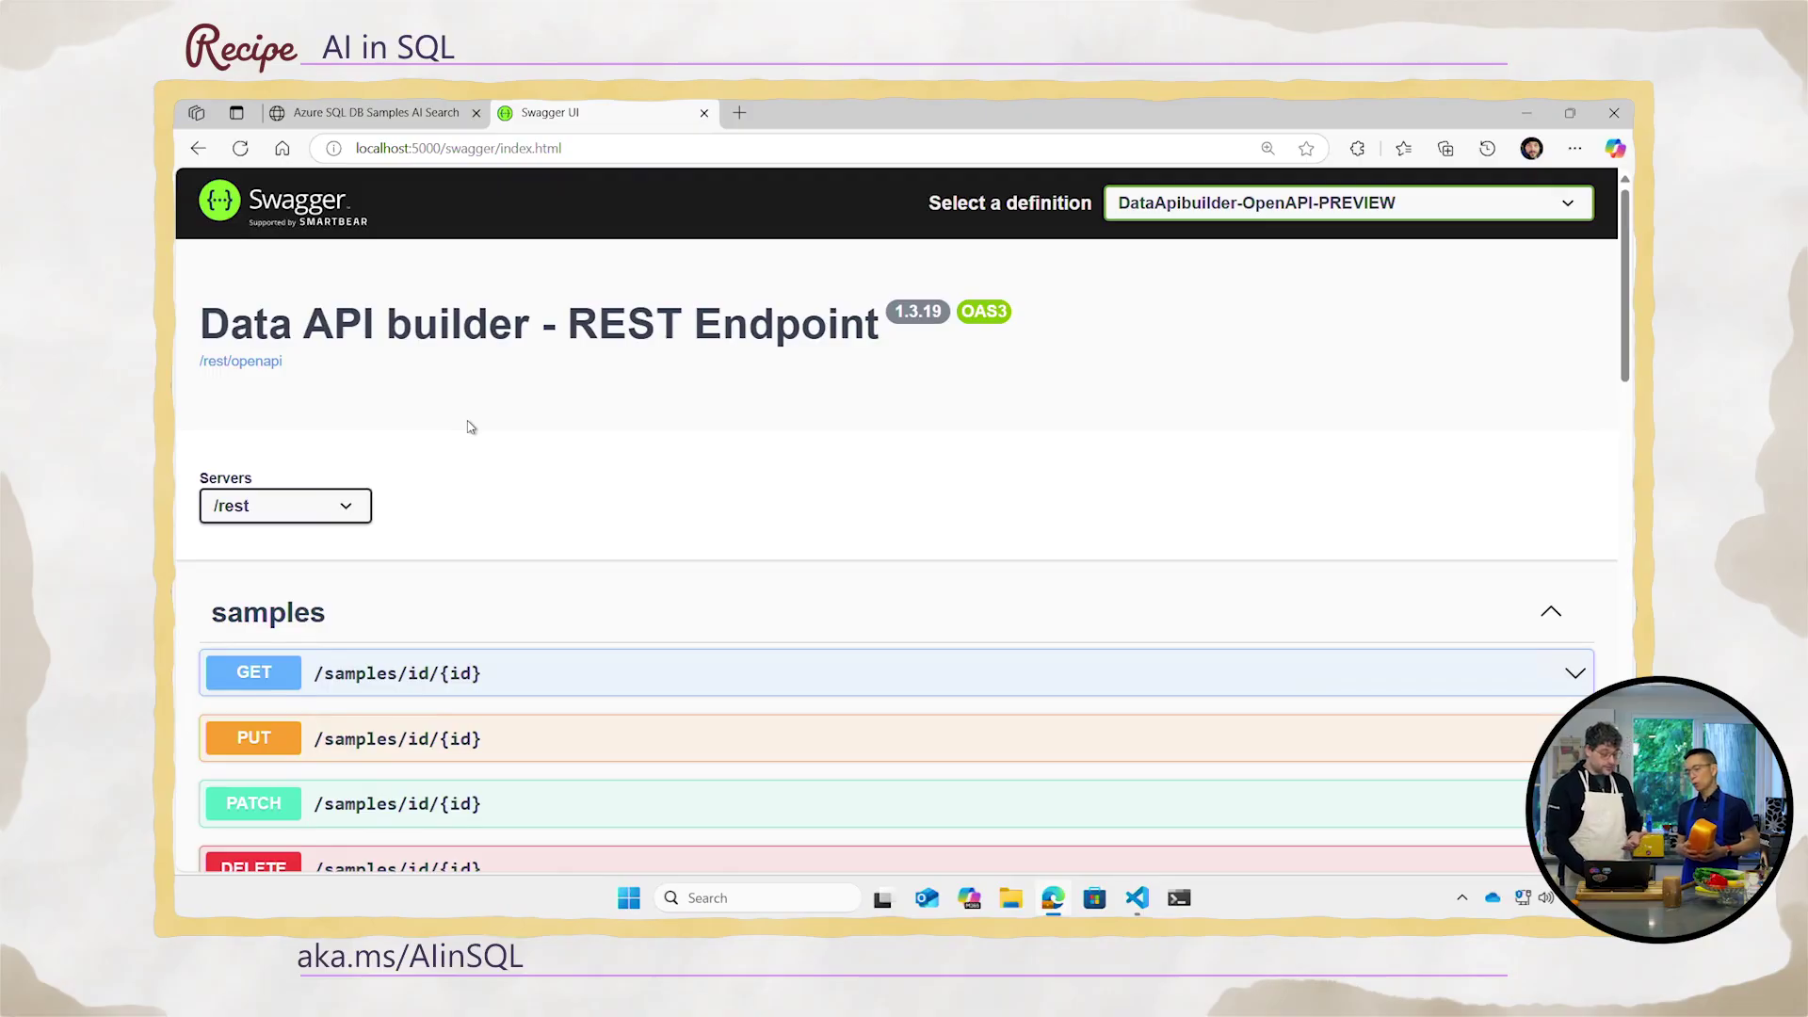
scroll(471, 426, down, 5)
scroll(470, 428, down, 1)
scroll(471, 429, down, 1)
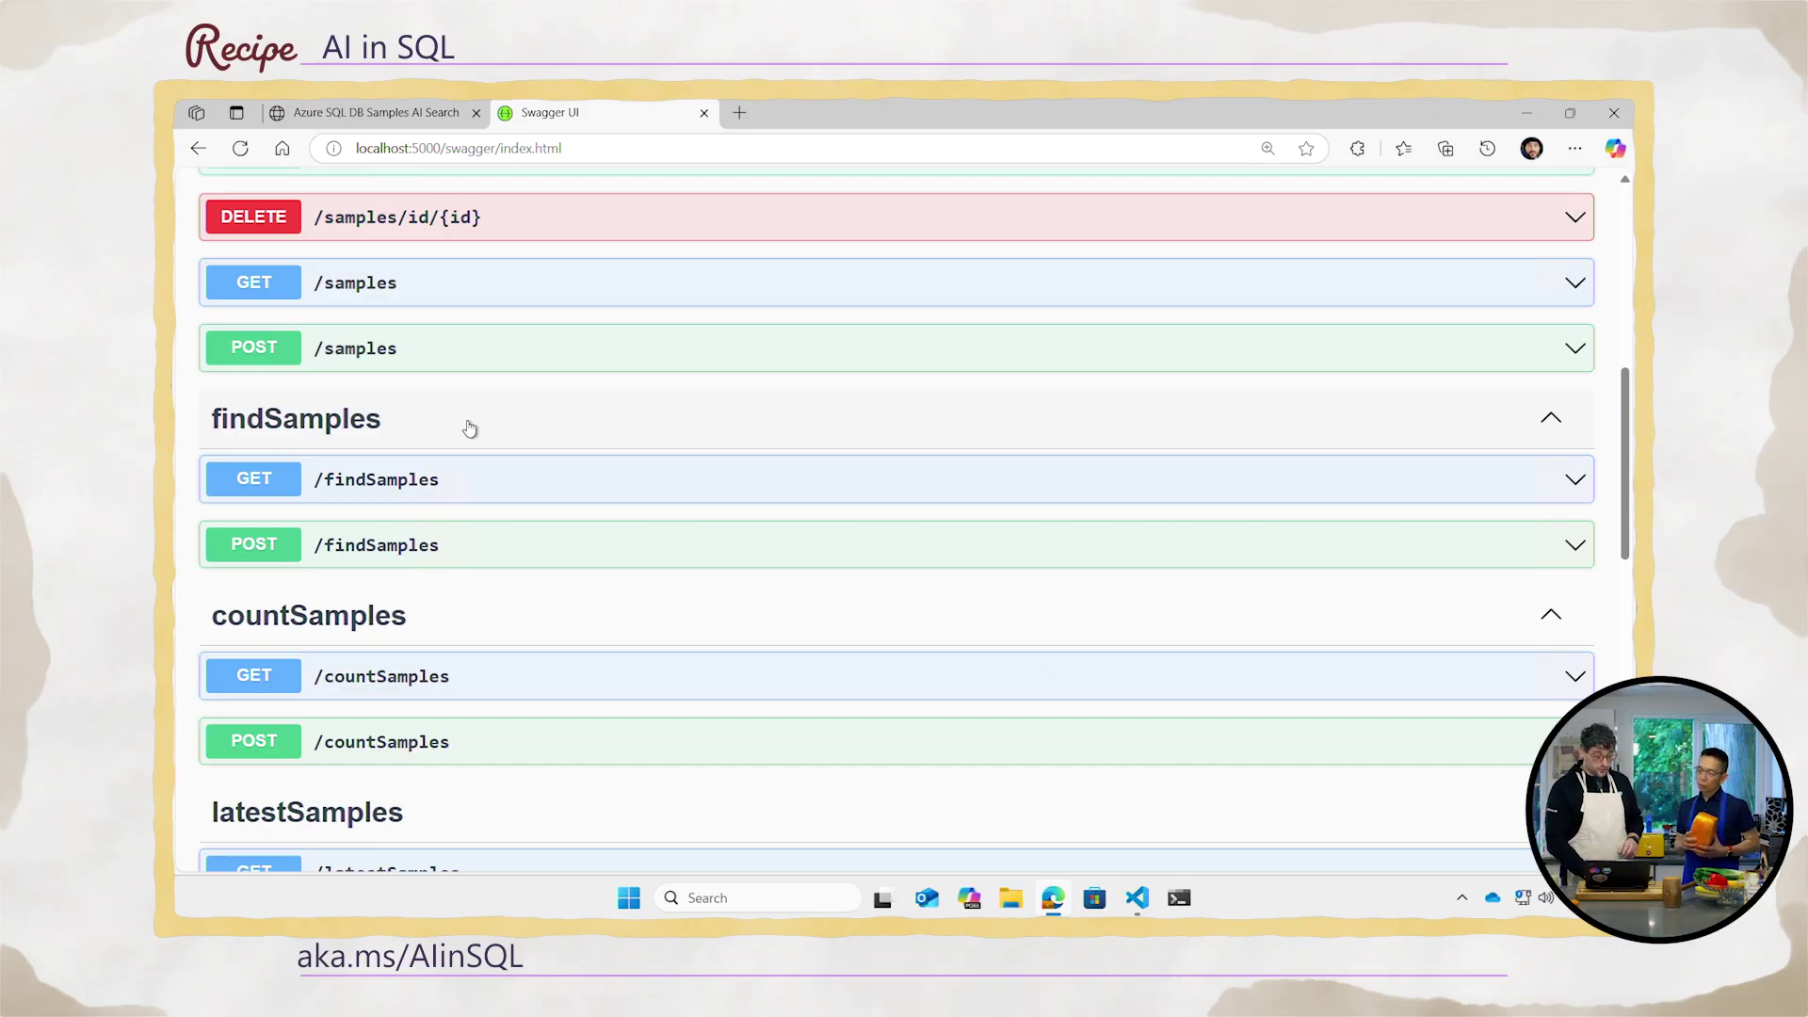
scroll(470, 426, up, 1)
- Switch to the 'Azure SQL DB Samples AI Search' browser tab
click(412, 125)
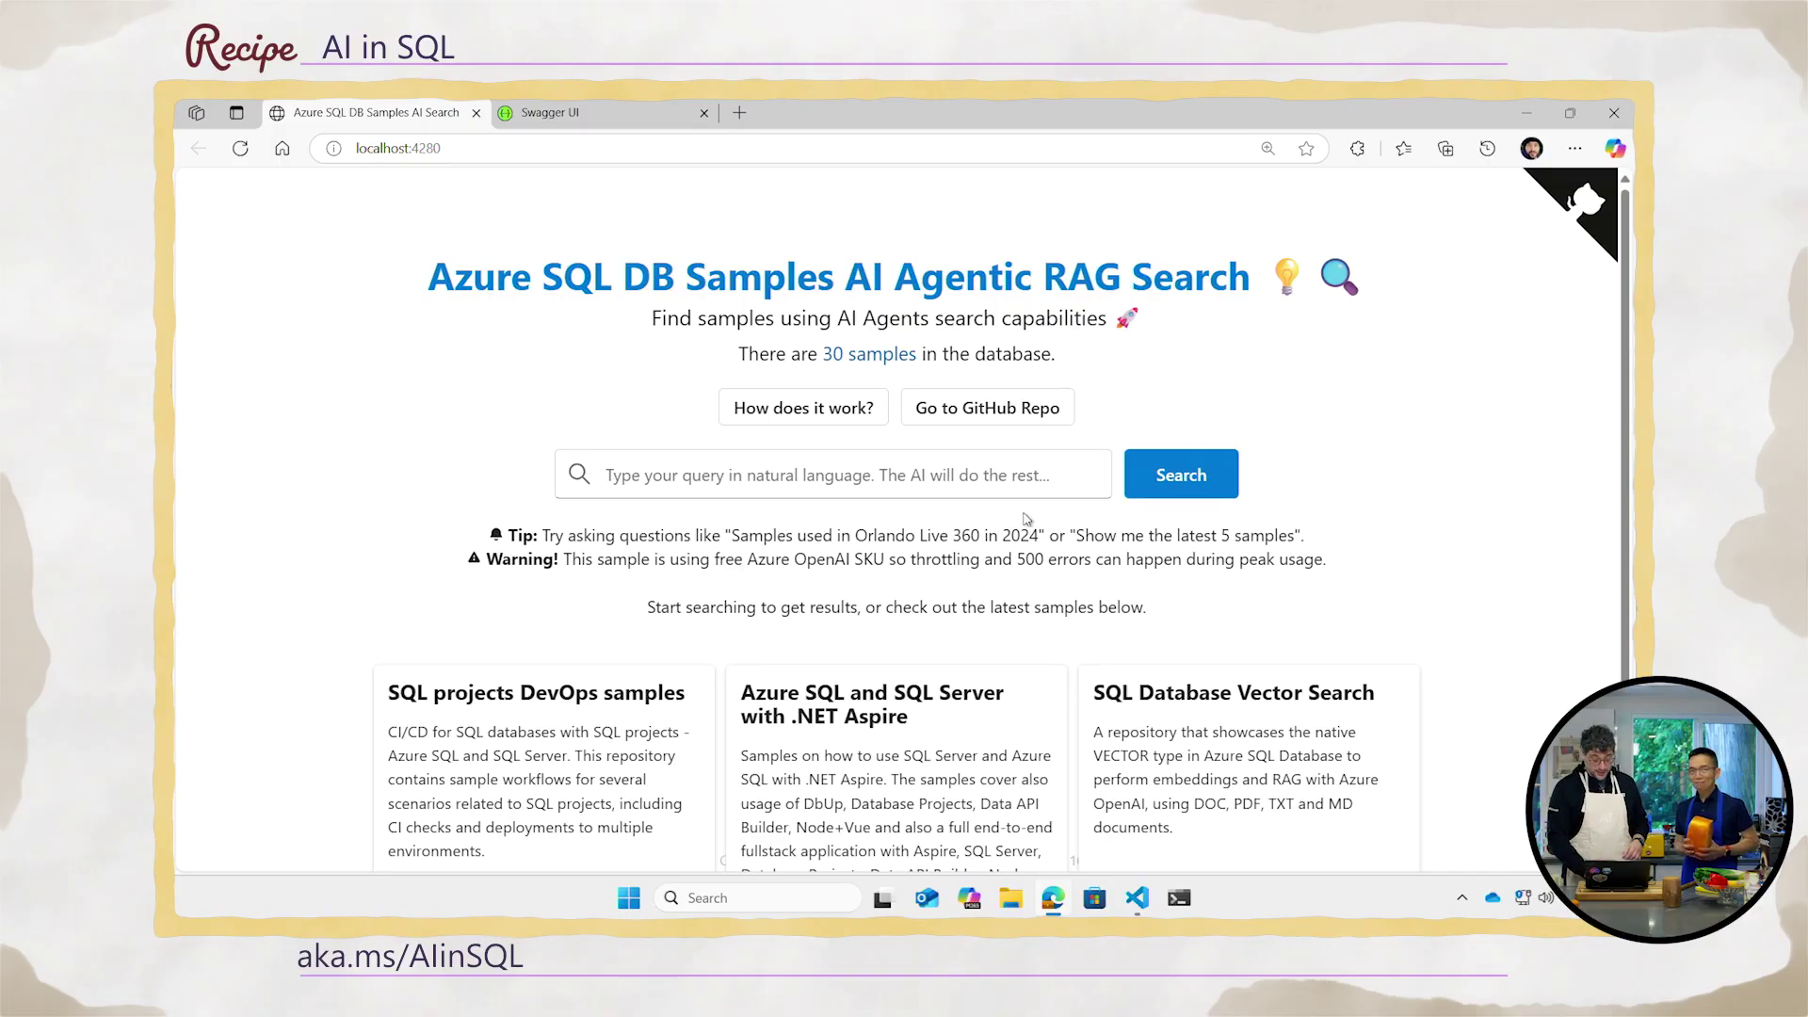
- Copy the quoted cozy AI kitchen question on line 189, then focus the web app's search box
click(1138, 899)
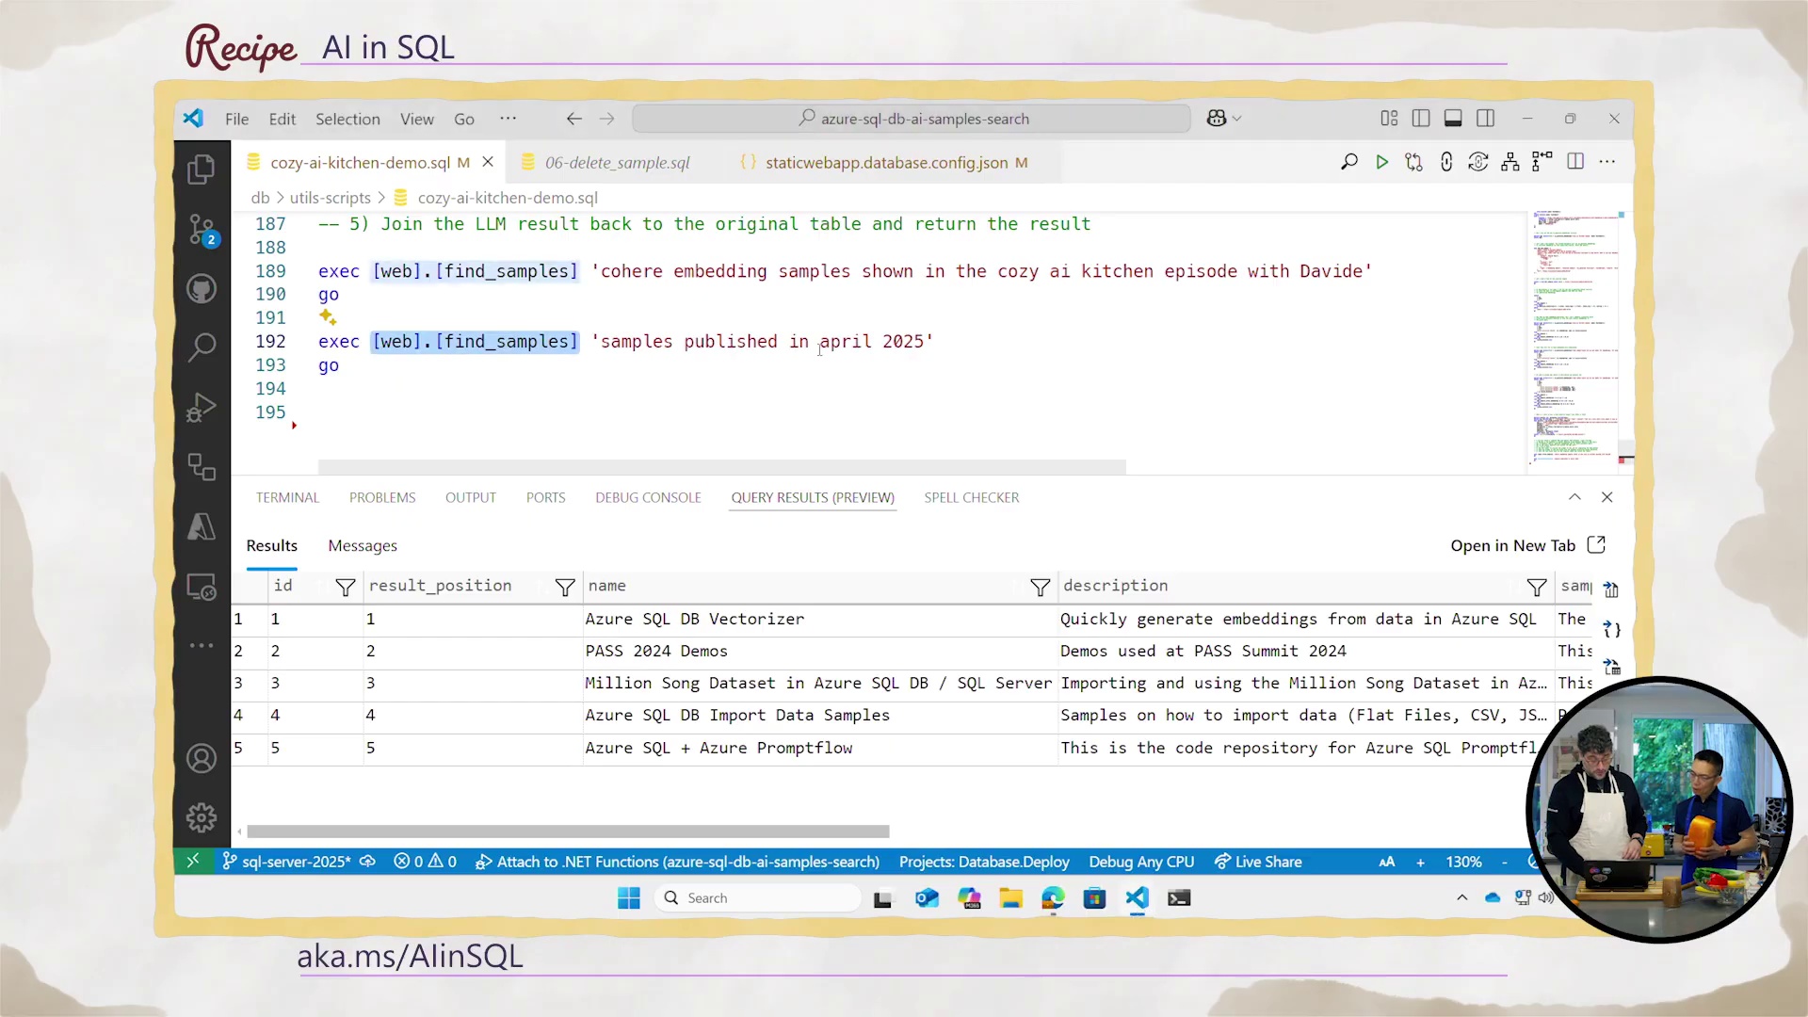
click(602, 271)
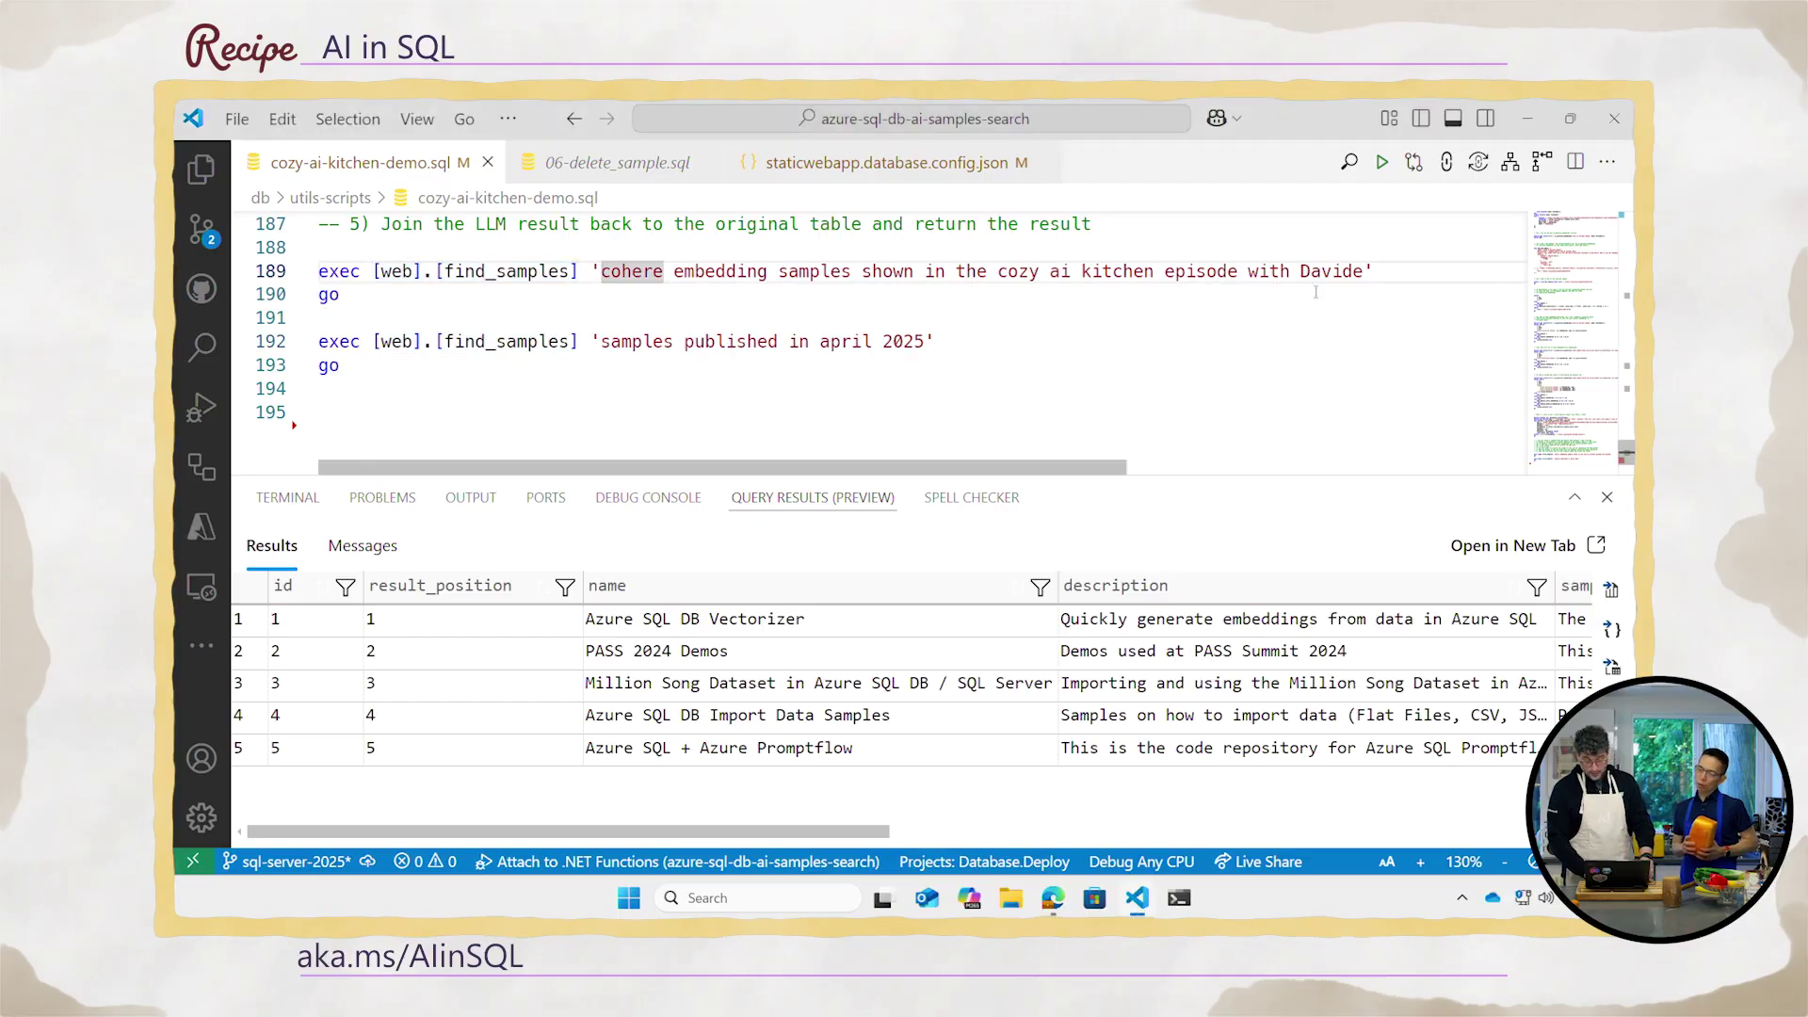
shift+click(1361, 272)
scroll(1218, 400, down, 1)
shift+click(1219, 400)
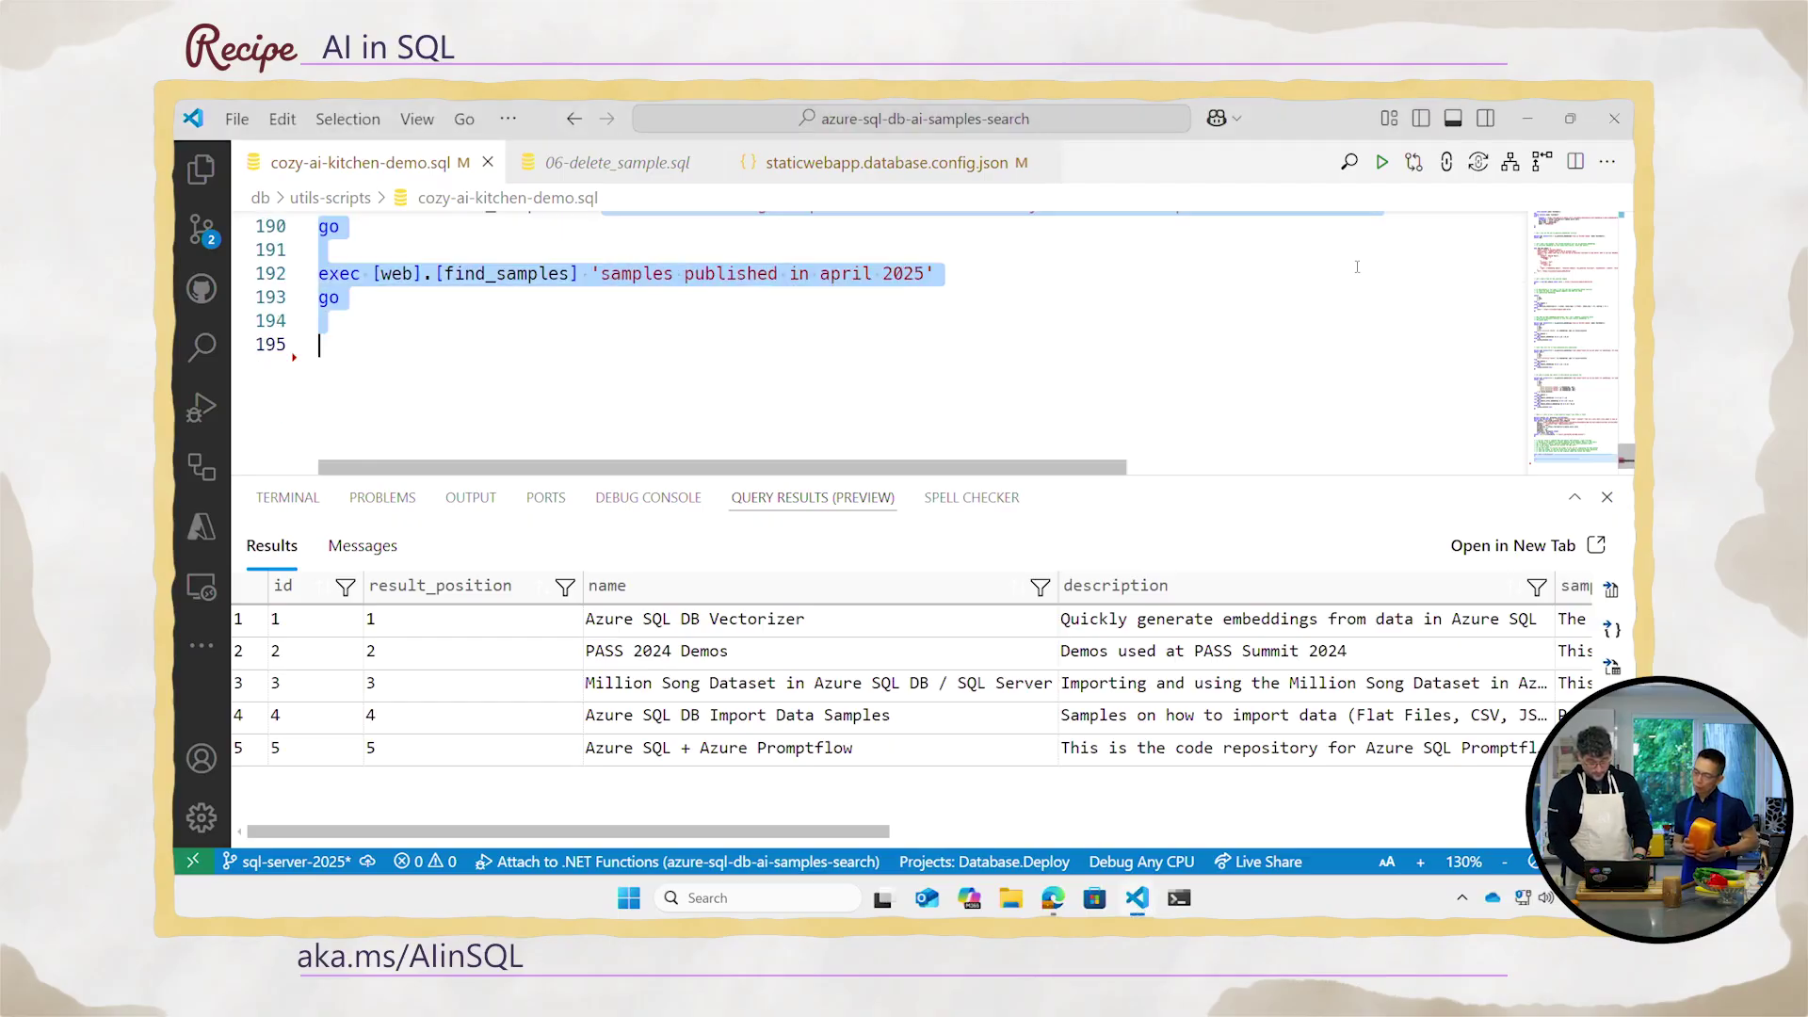
scroll(1218, 399, up, 1)
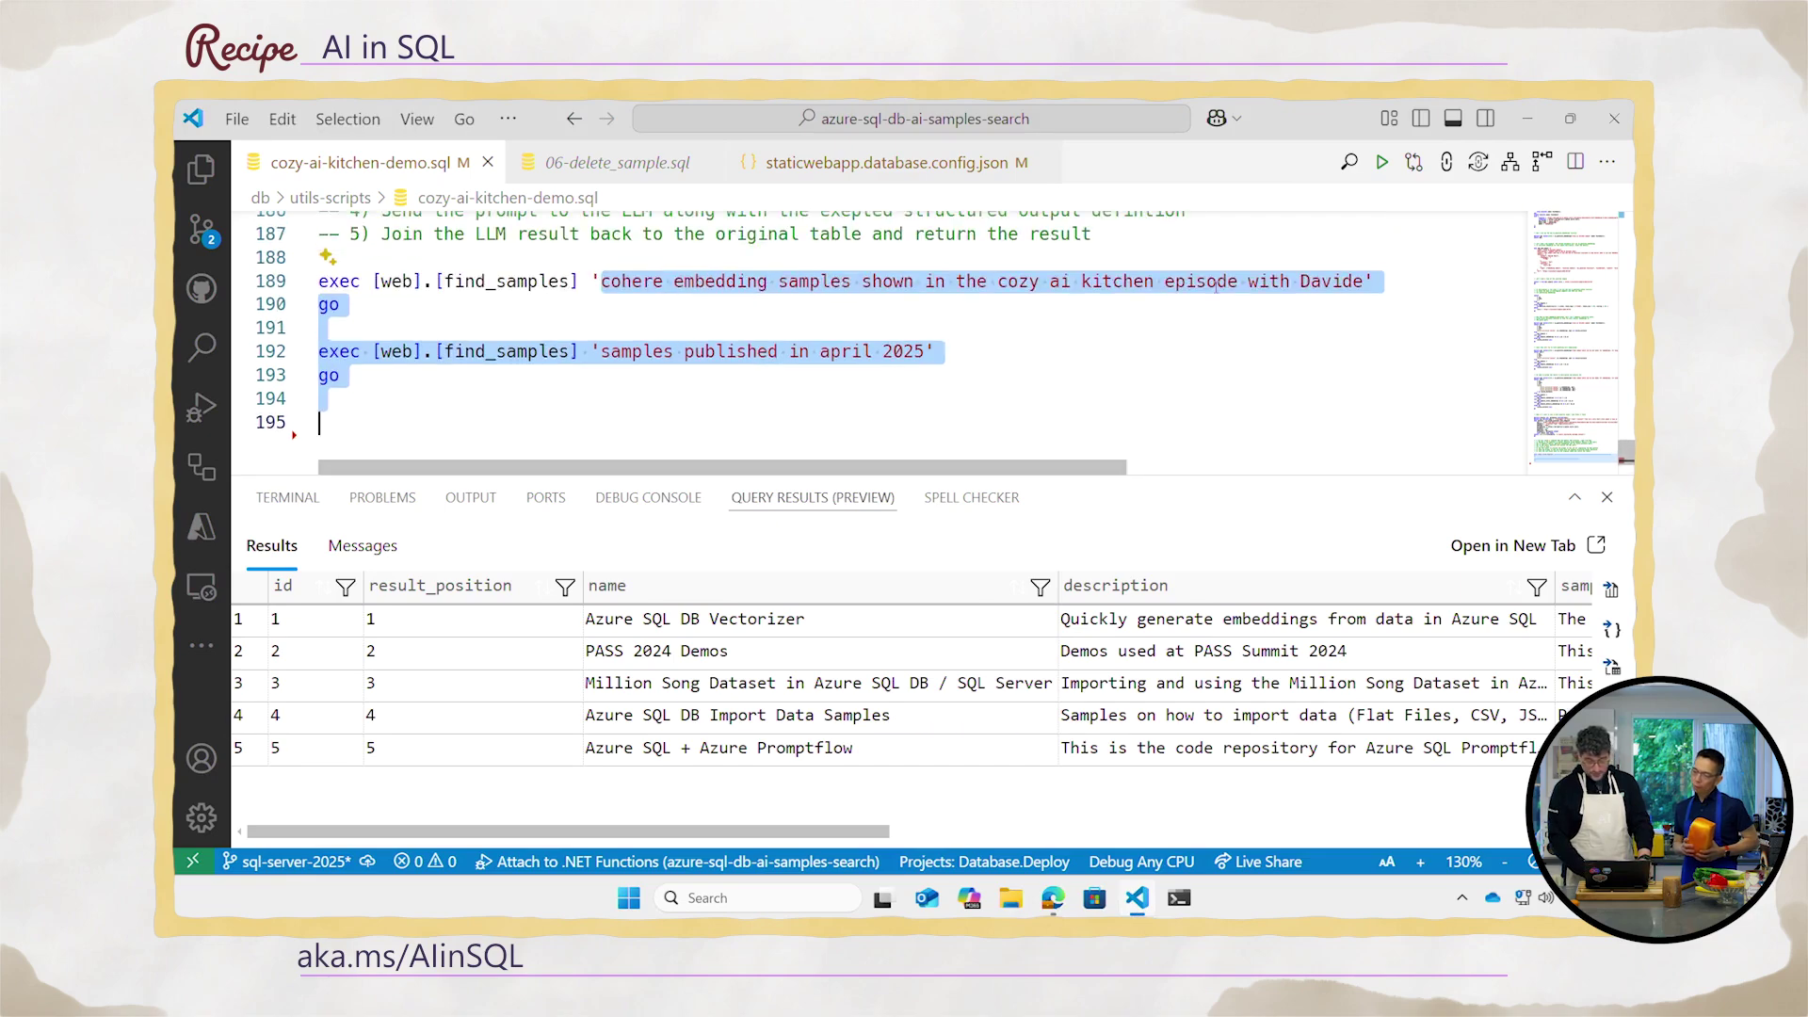
scroll(1378, 281, up, 4)
shift+click(1374, 285)
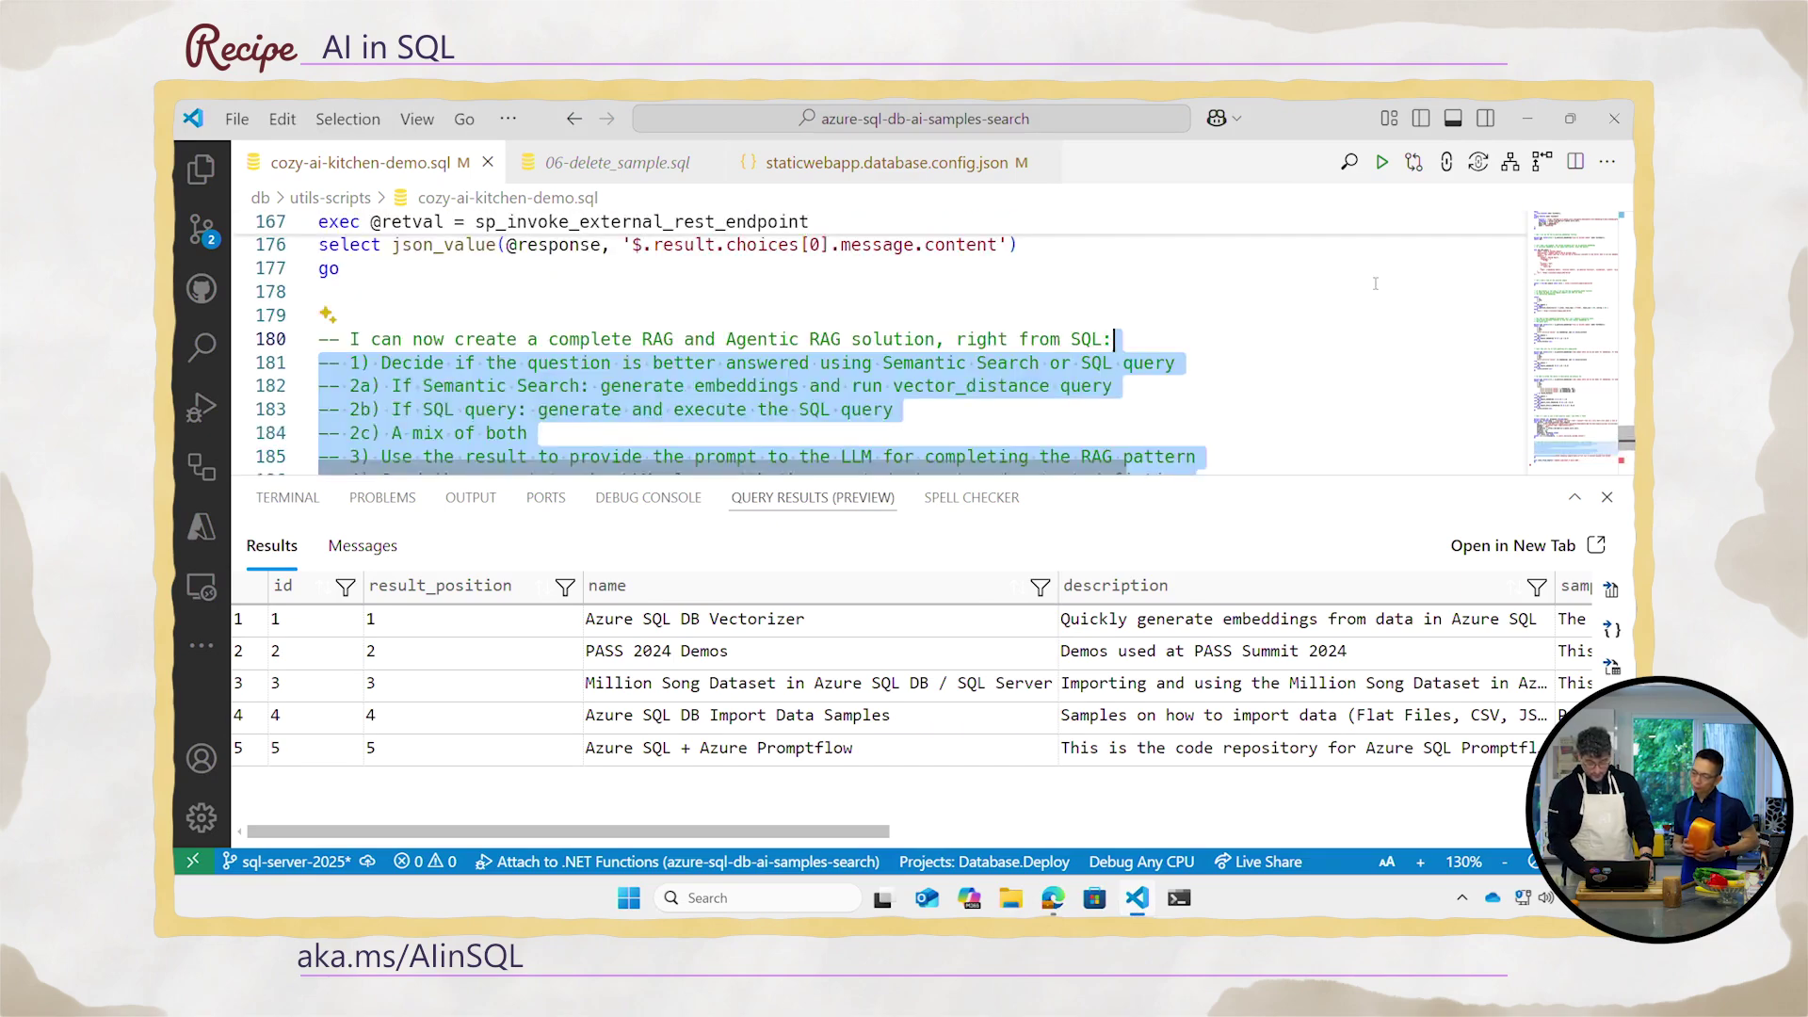
scroll(1374, 285, down, 4)
shift+click(1366, 257)
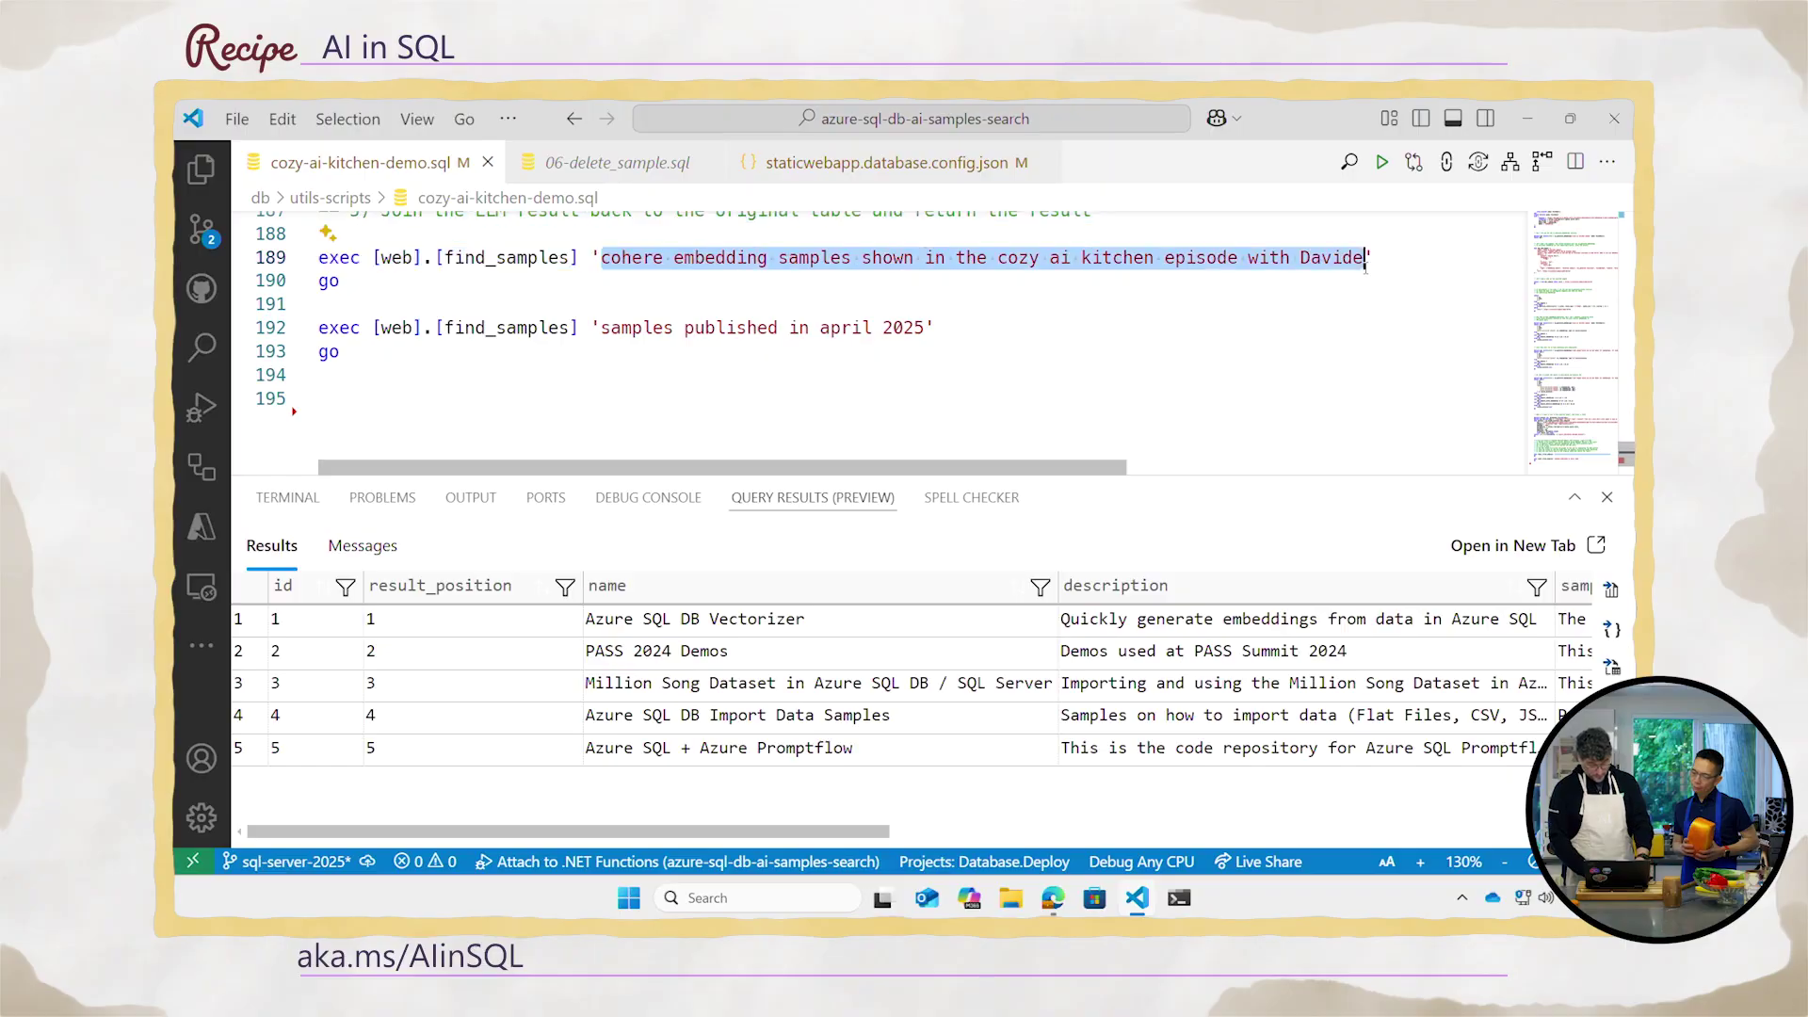
click(1053, 897)
click(1090, 474)
- Paste the question, search and retry after 'Failed to fetch', then return to VS Code
key(ctrl+v)
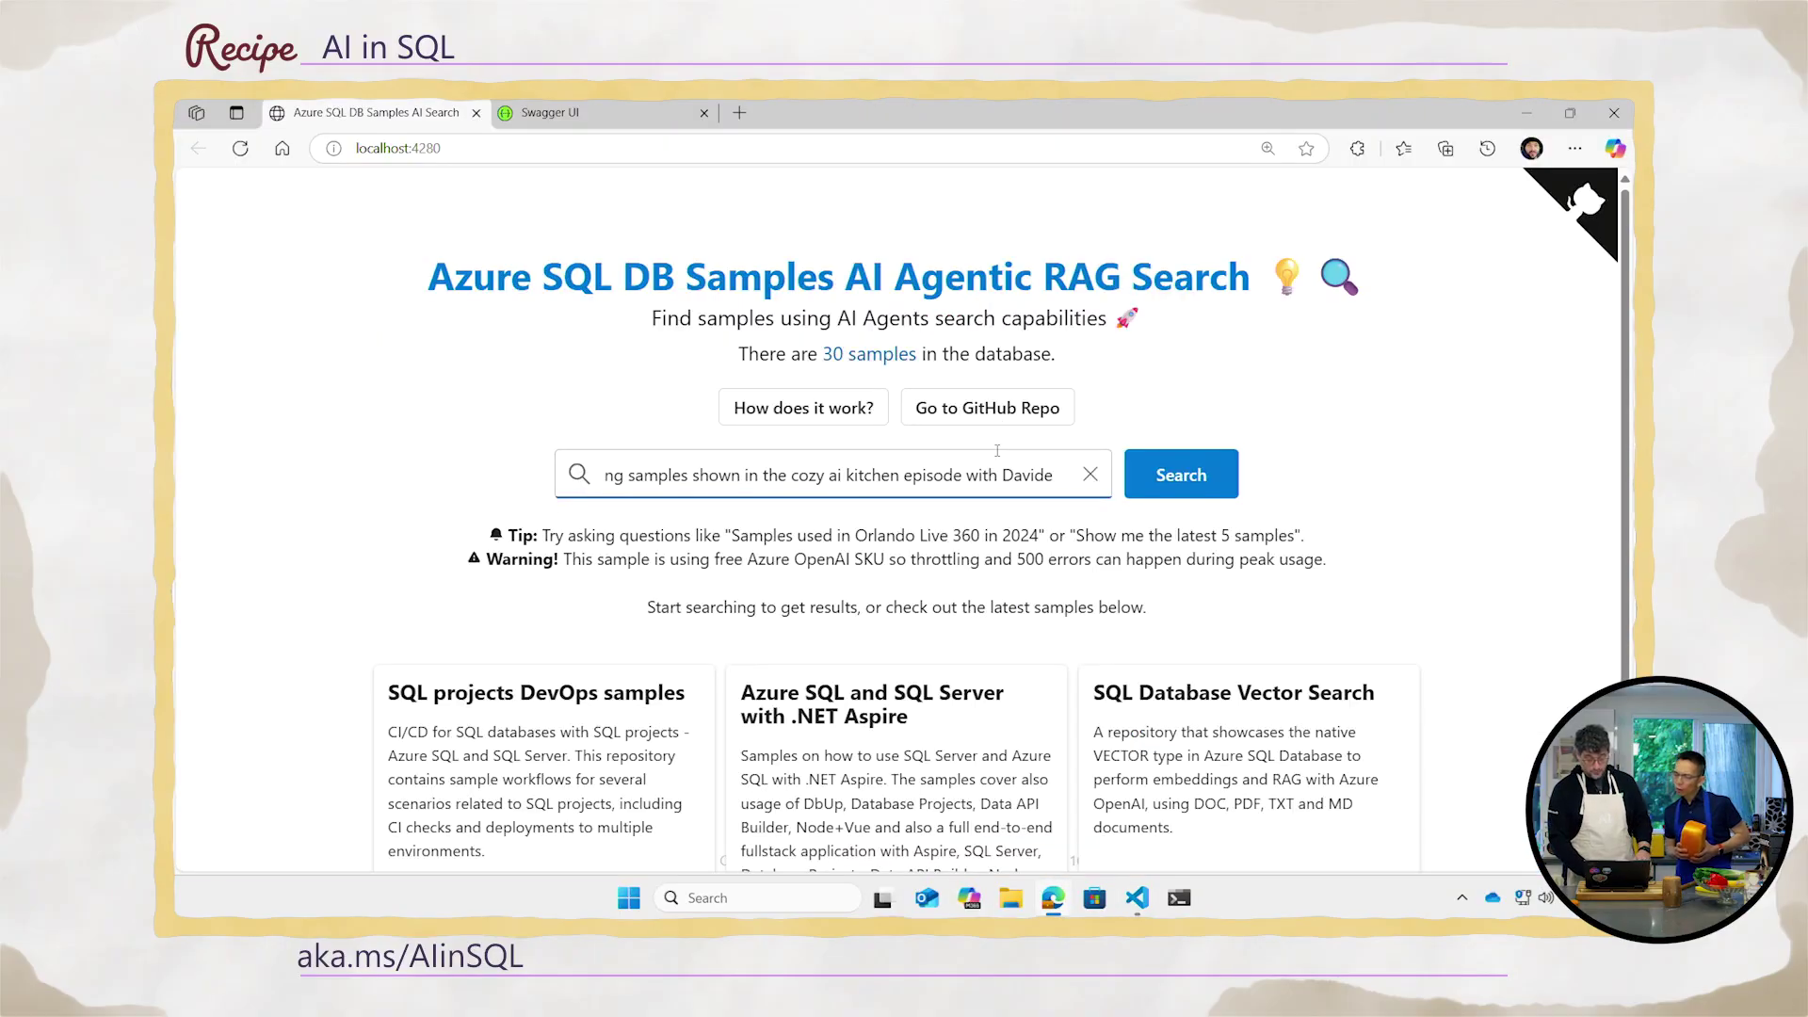
click(1212, 482)
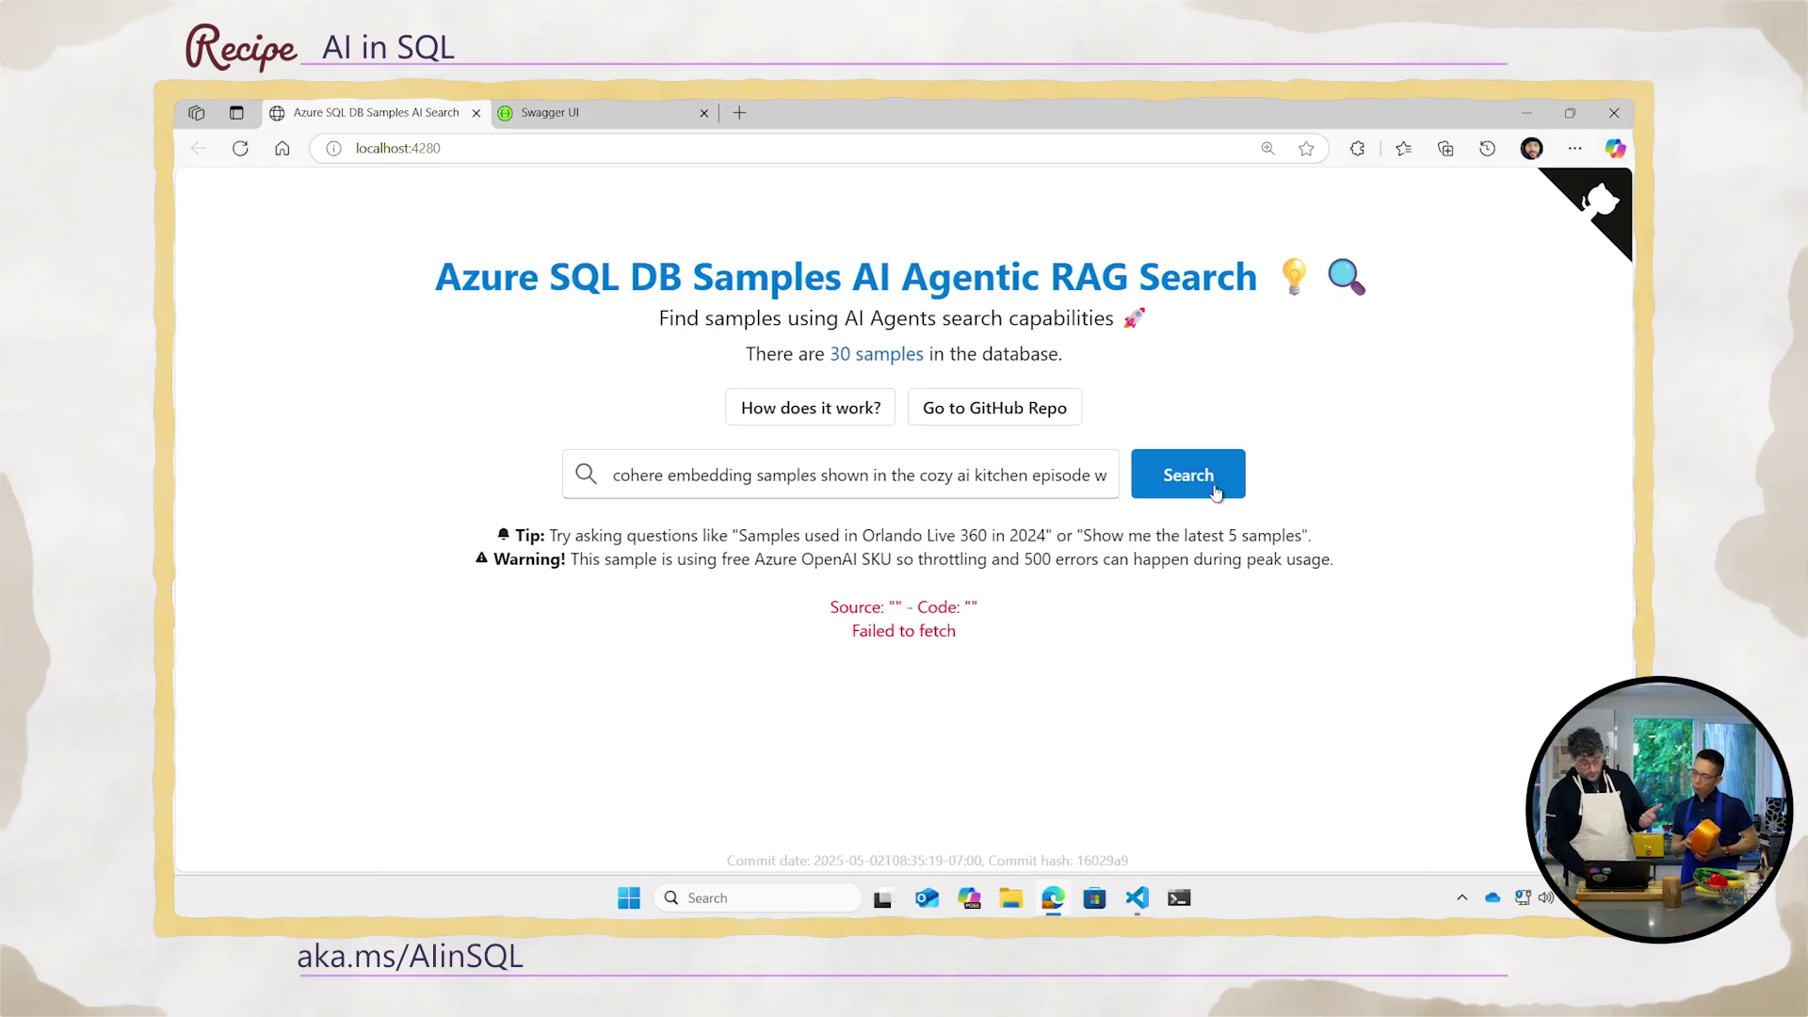
click(1188, 480)
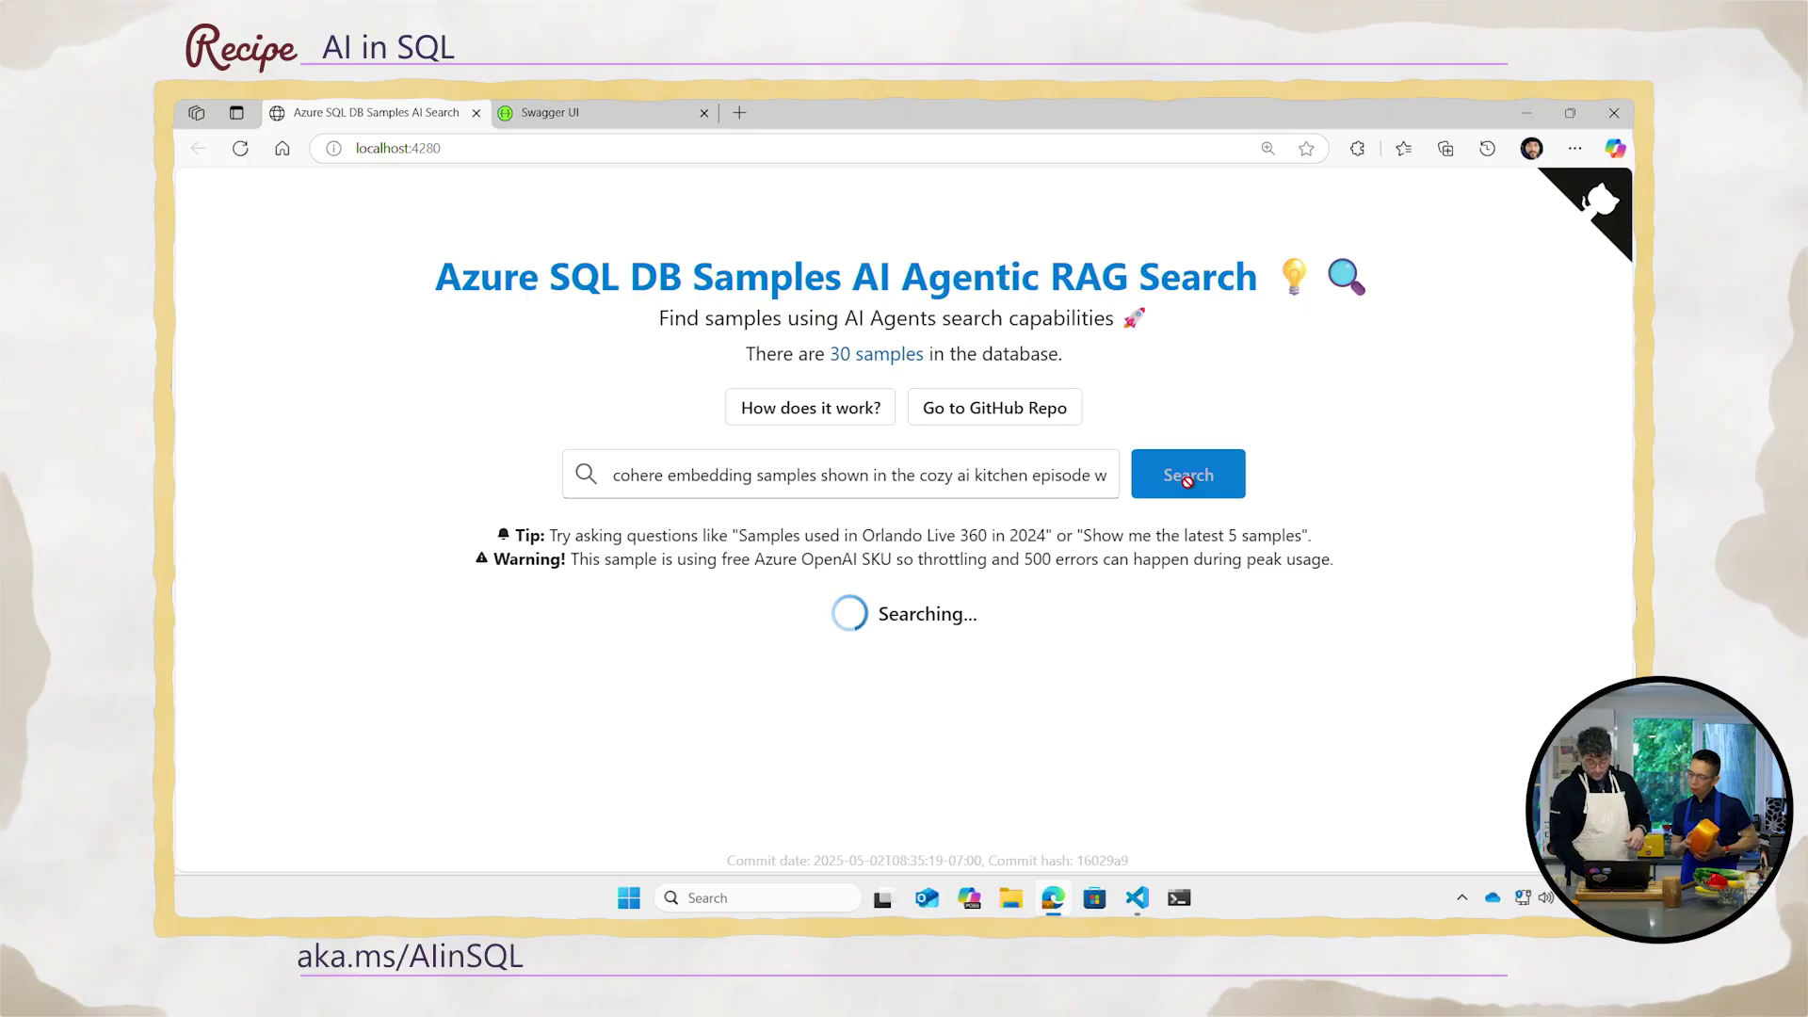
click(1138, 897)
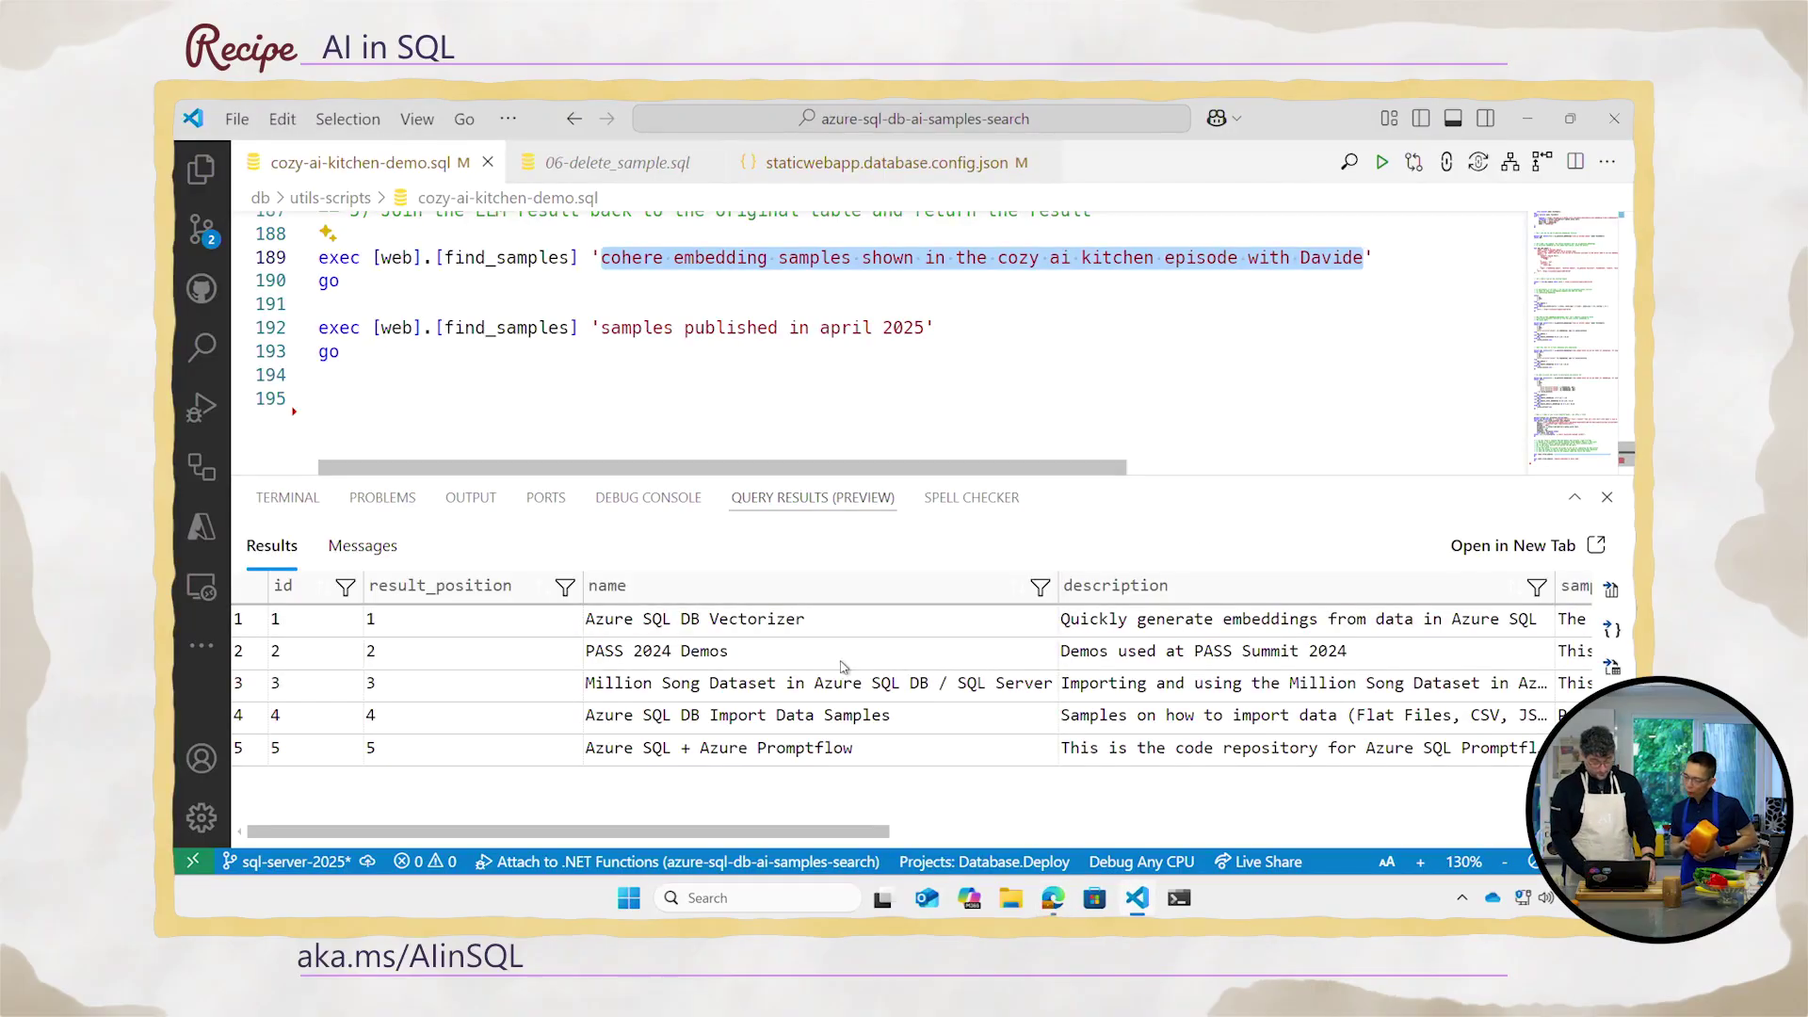
- Run 'swa start' in the VS Code terminal, then reload the search app at localhost:4280
key(ctrl+grave)
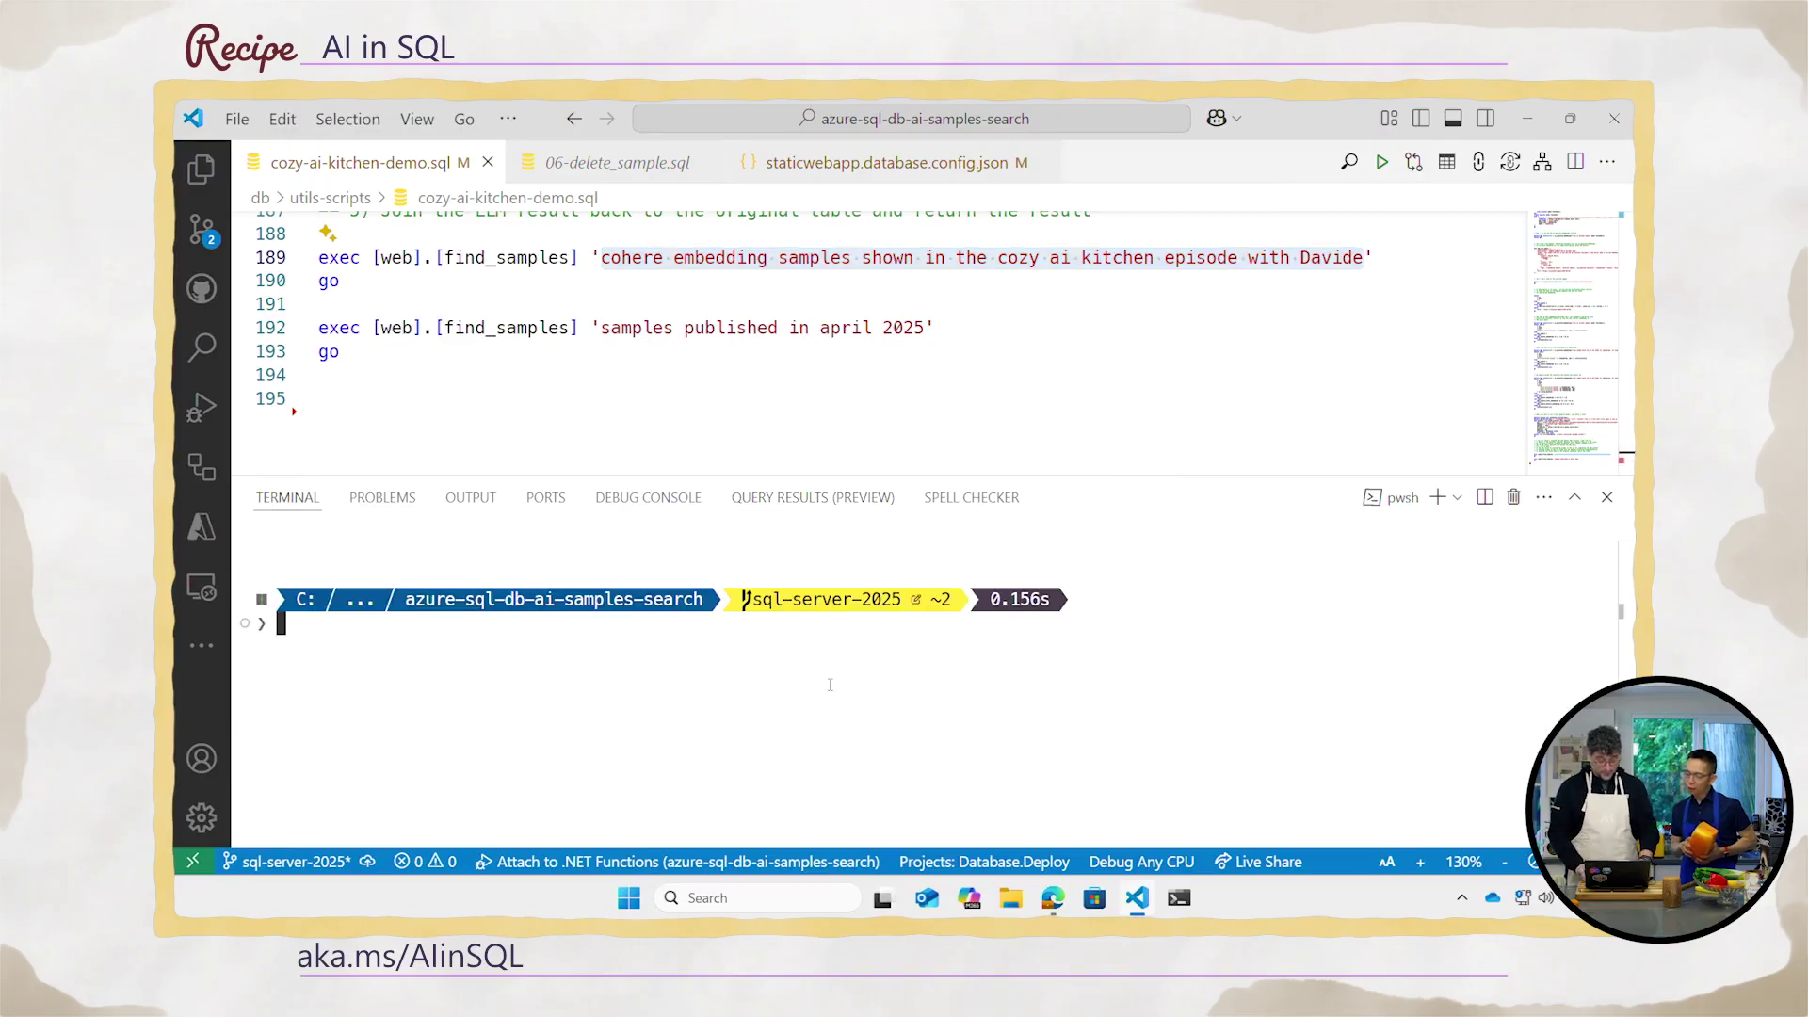
text(swa start)
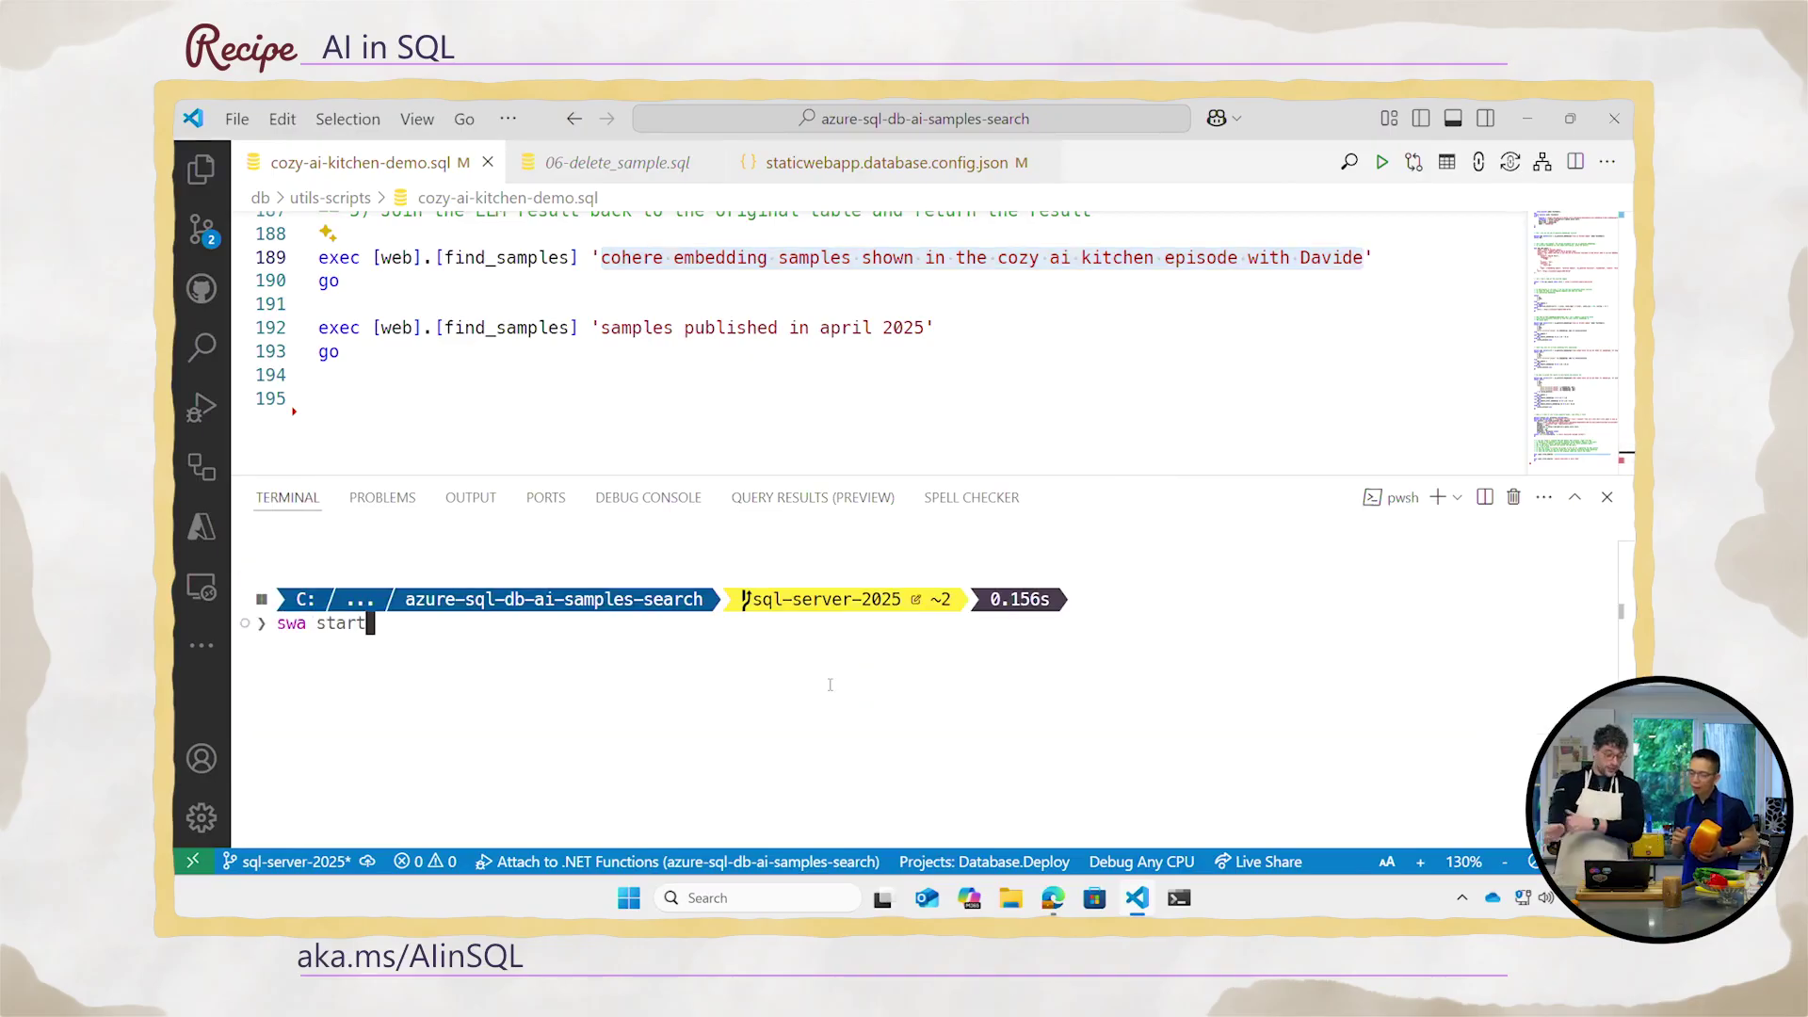
key(Return)
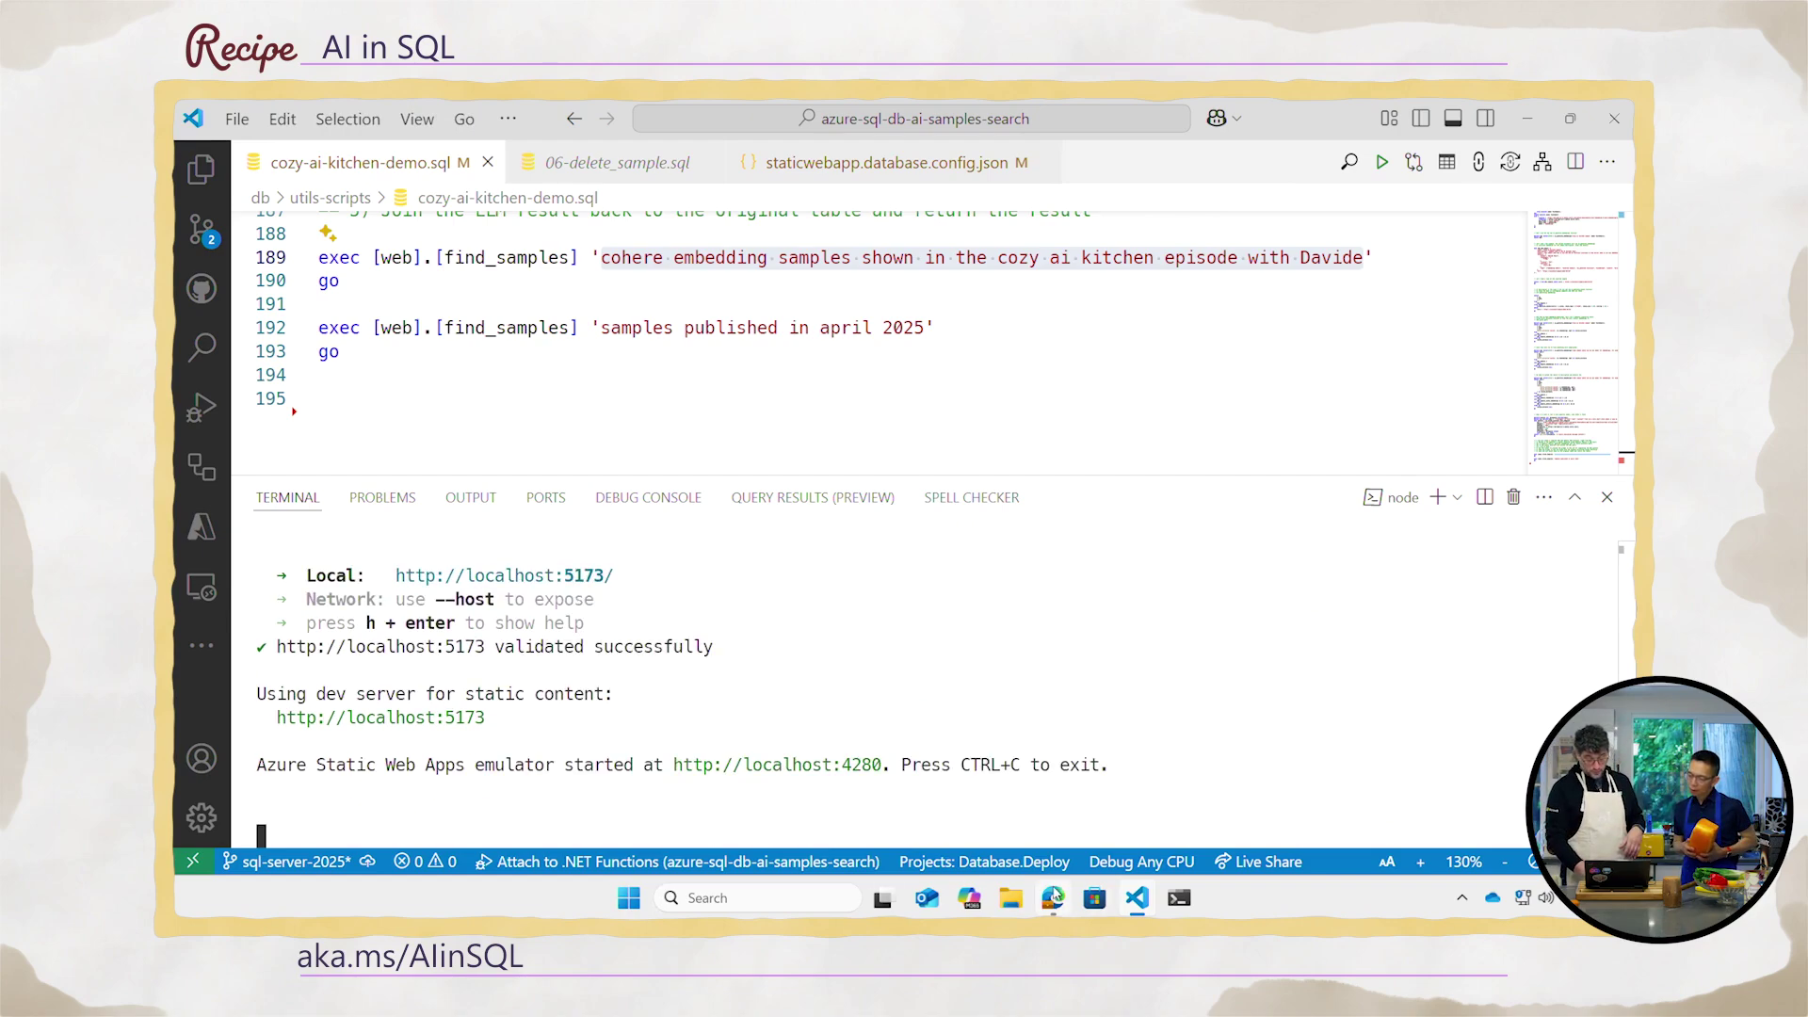
key(alt+Tab)
key(F5)
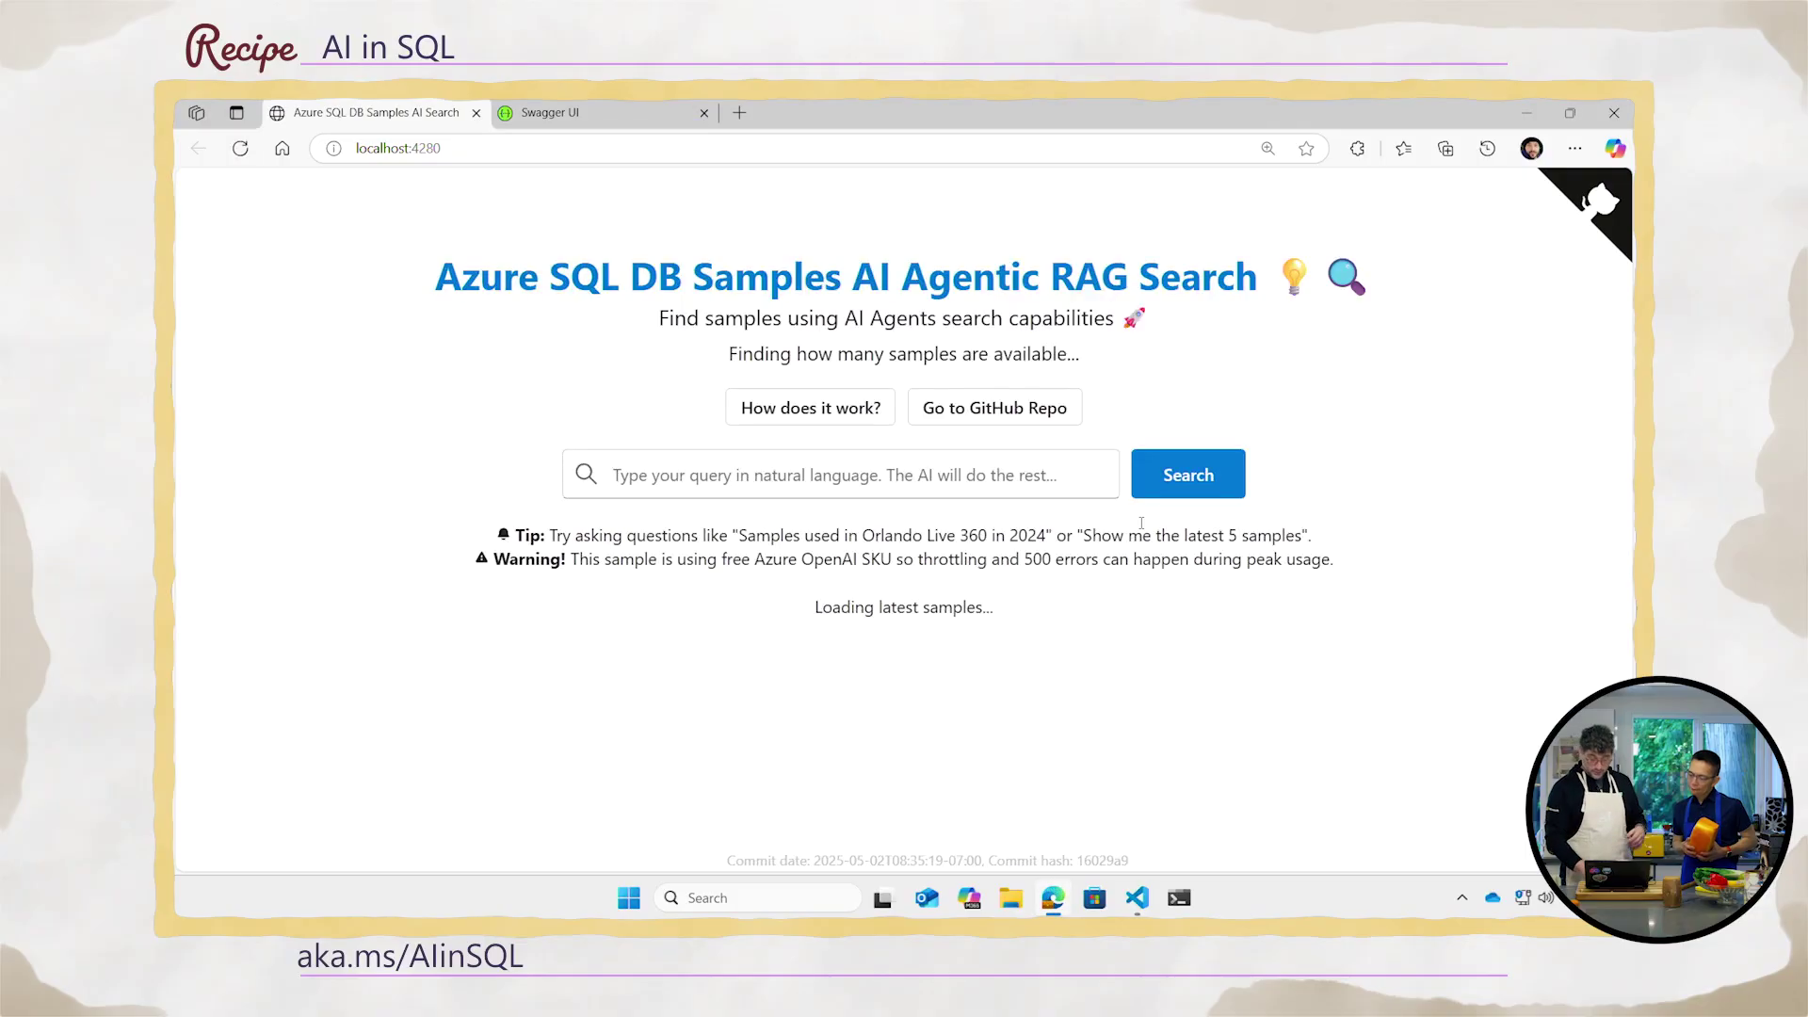
- Paste the cozy AI kitchen episode question into the search box and search
click(1028, 482)
key(ctrl+v)
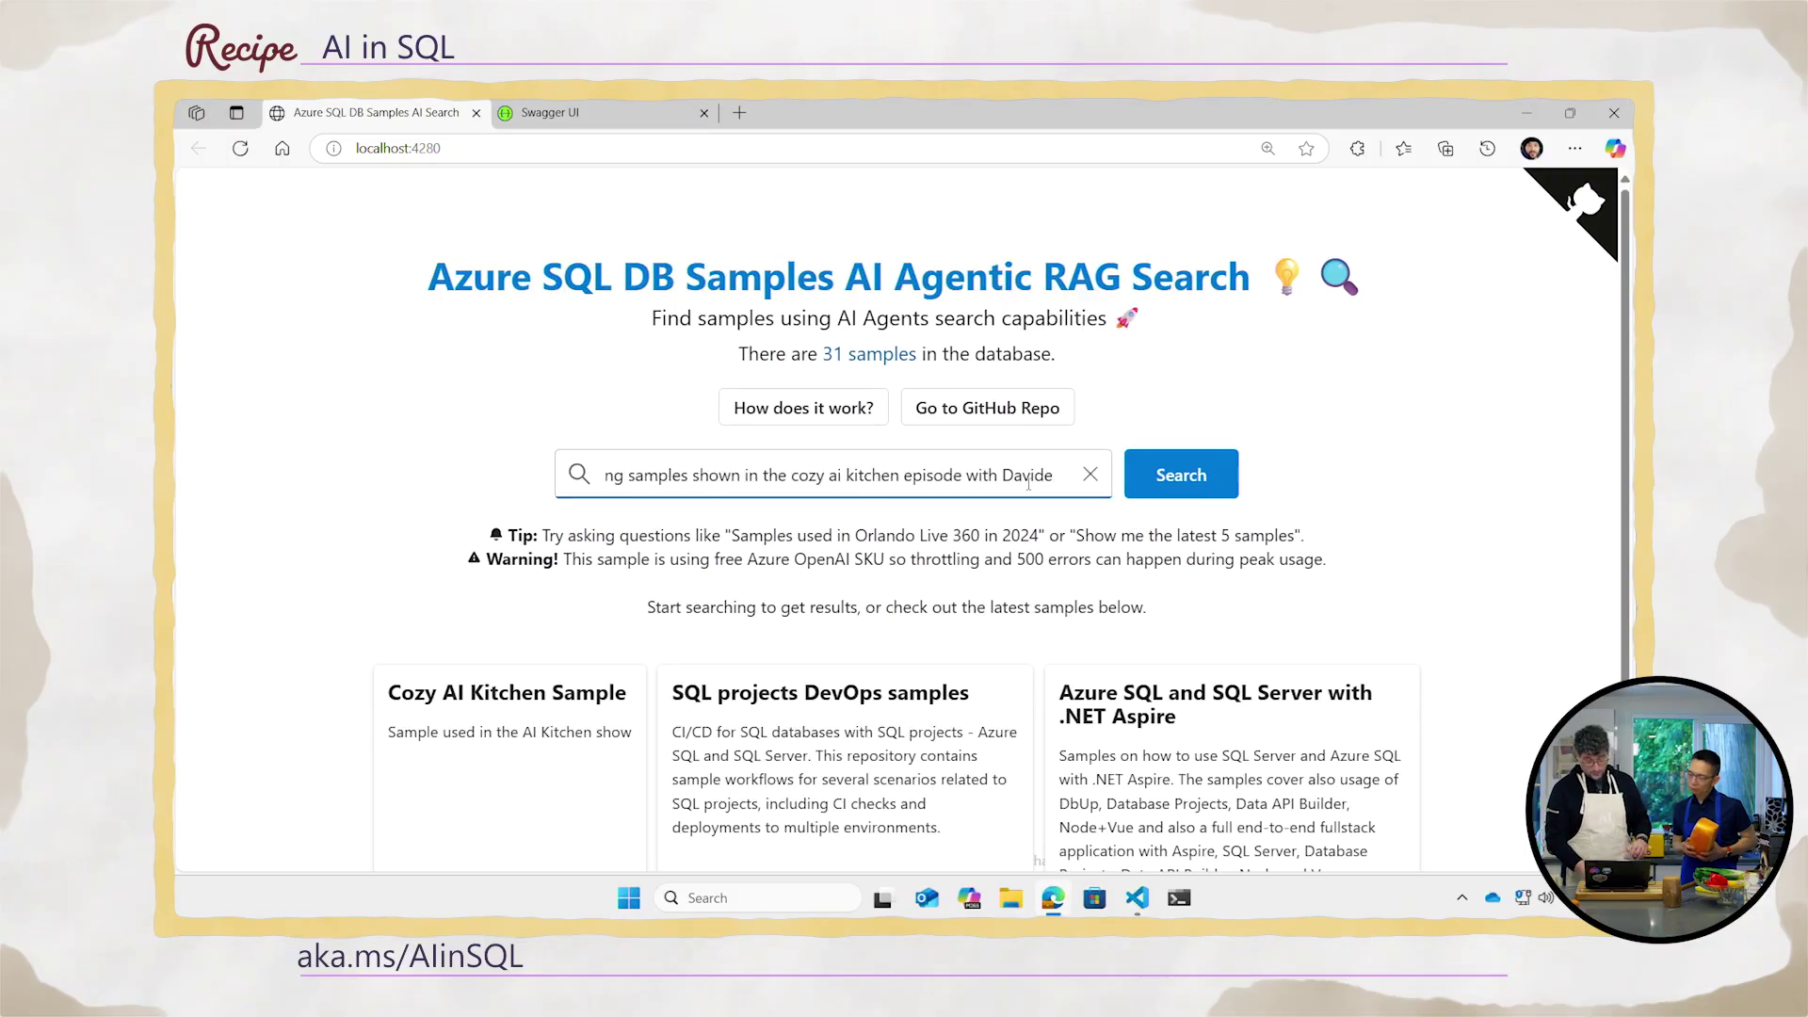
click(1188, 488)
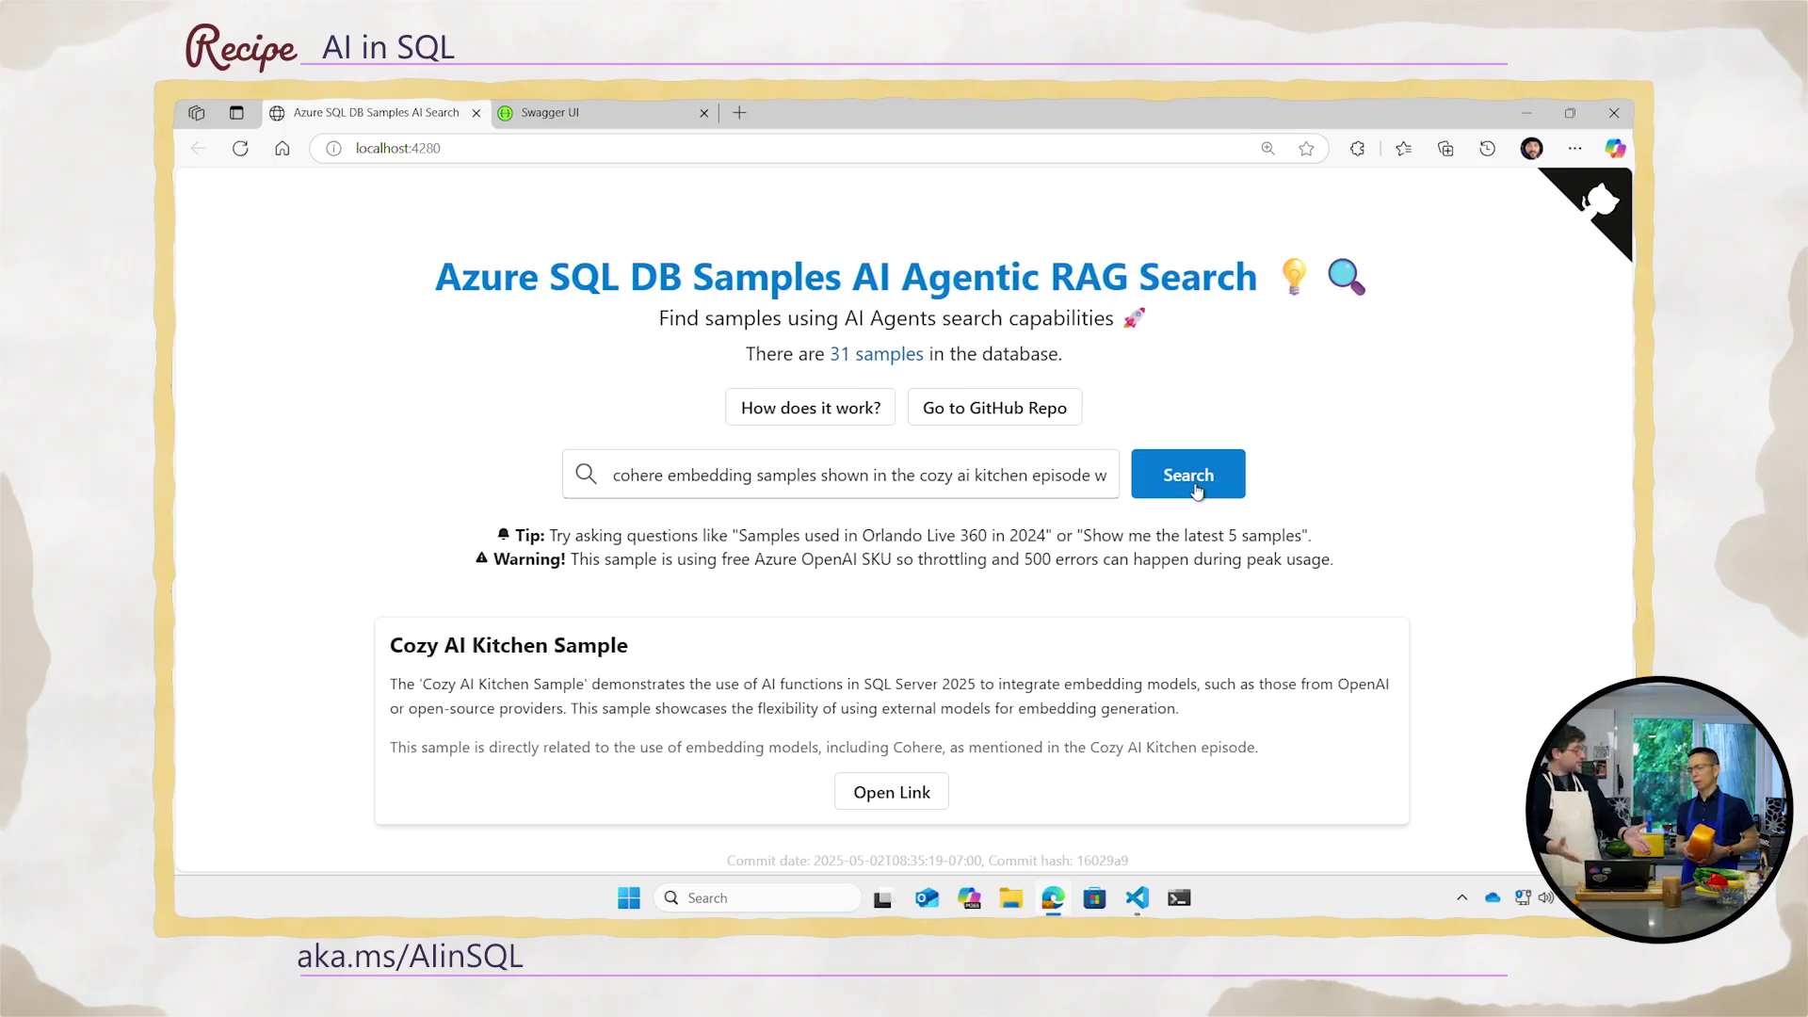